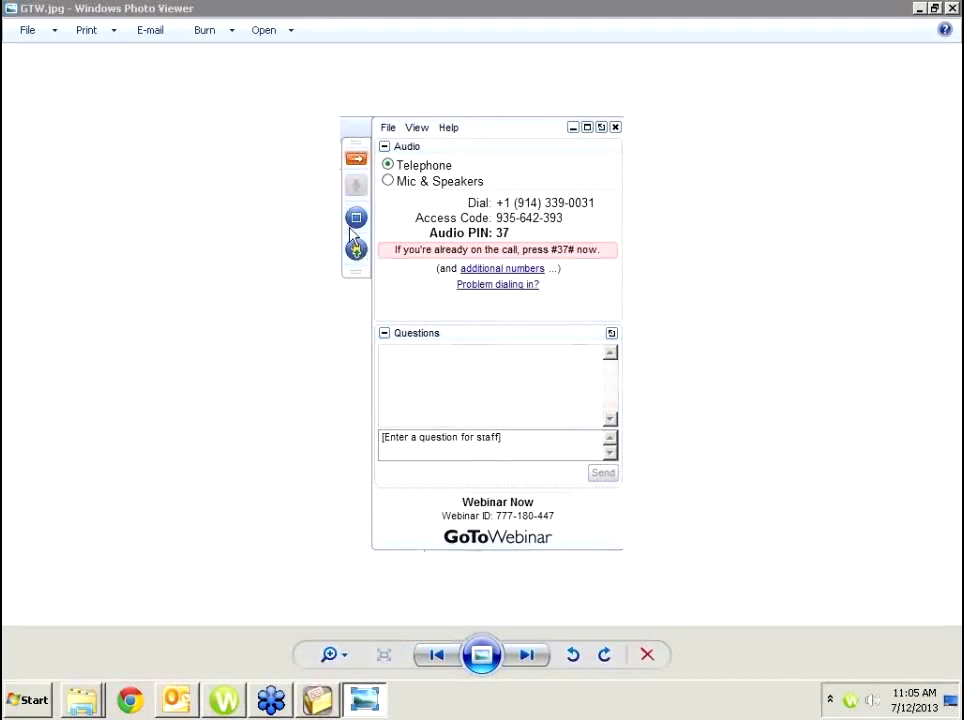
# Point out the raise-hand option in the GoToWebinar screenshot, then close Windows Photo Viewer.
pyautogui.click(356, 254)
pyautogui.click(954, 8)
pyautogui.click(954, 8)
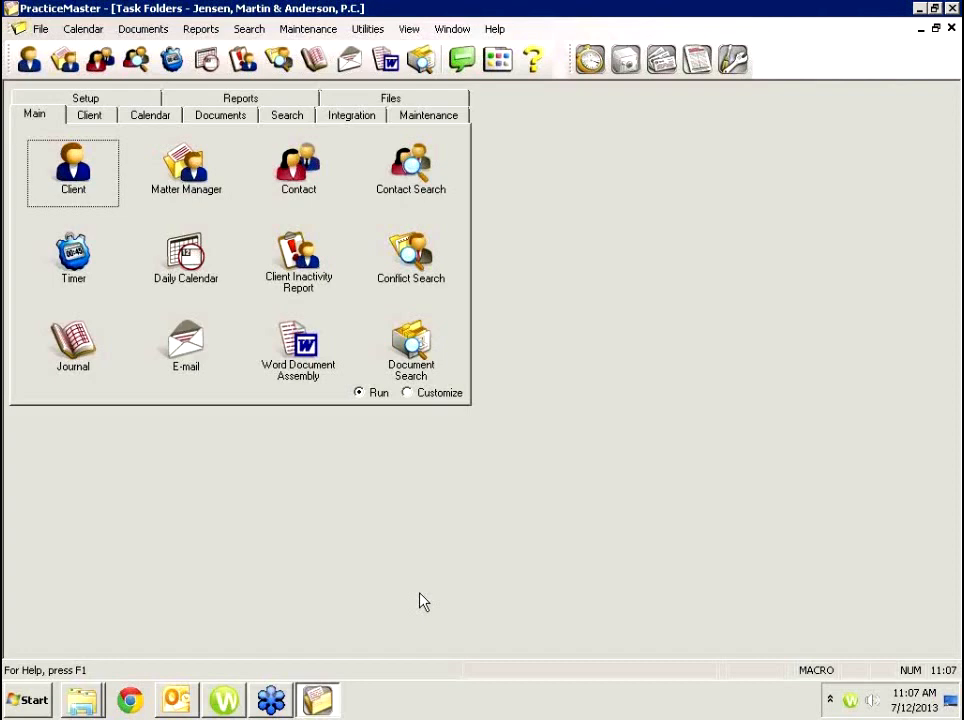
# Open the Bel-Cor litigation client and preview its e-mails, including the 01/17/2013 one.
pyautogui.click(96, 195)
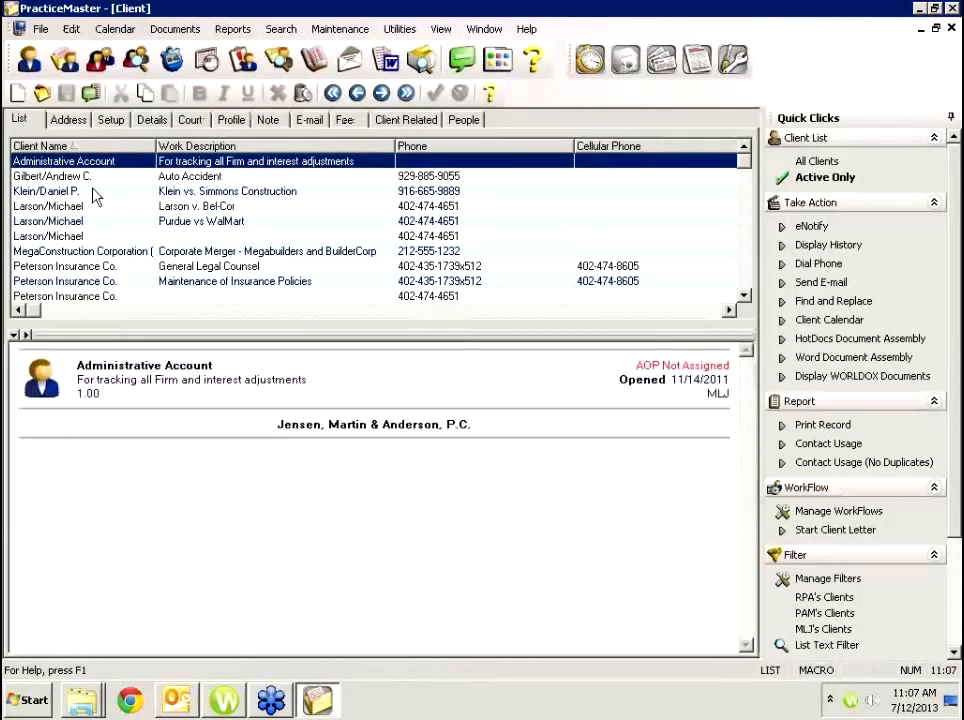
pyautogui.click(164, 206)
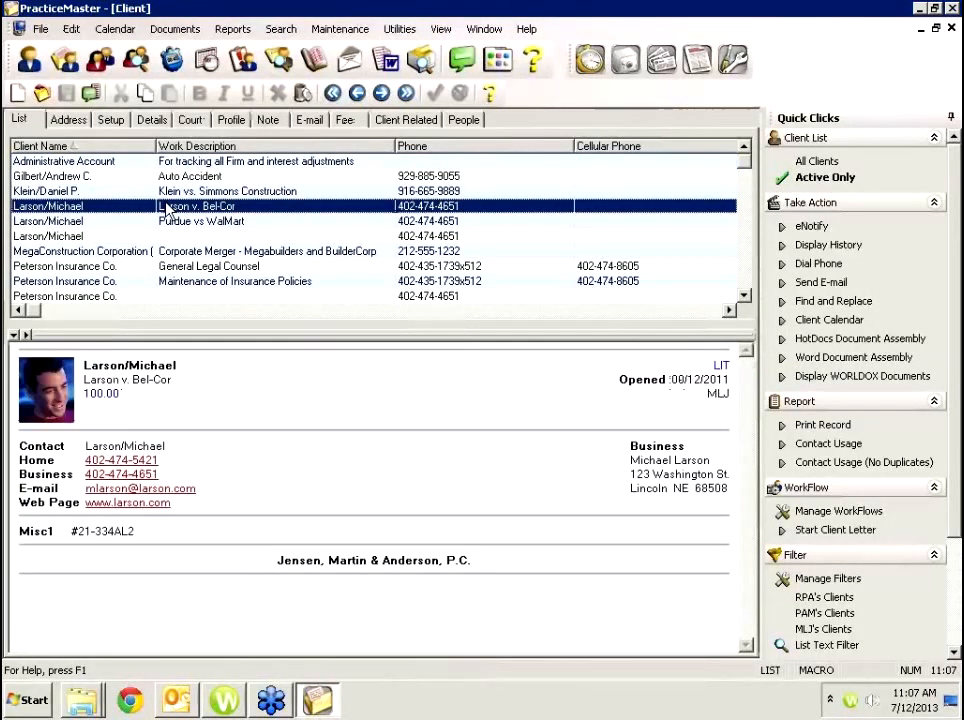
pyautogui.click(312, 122)
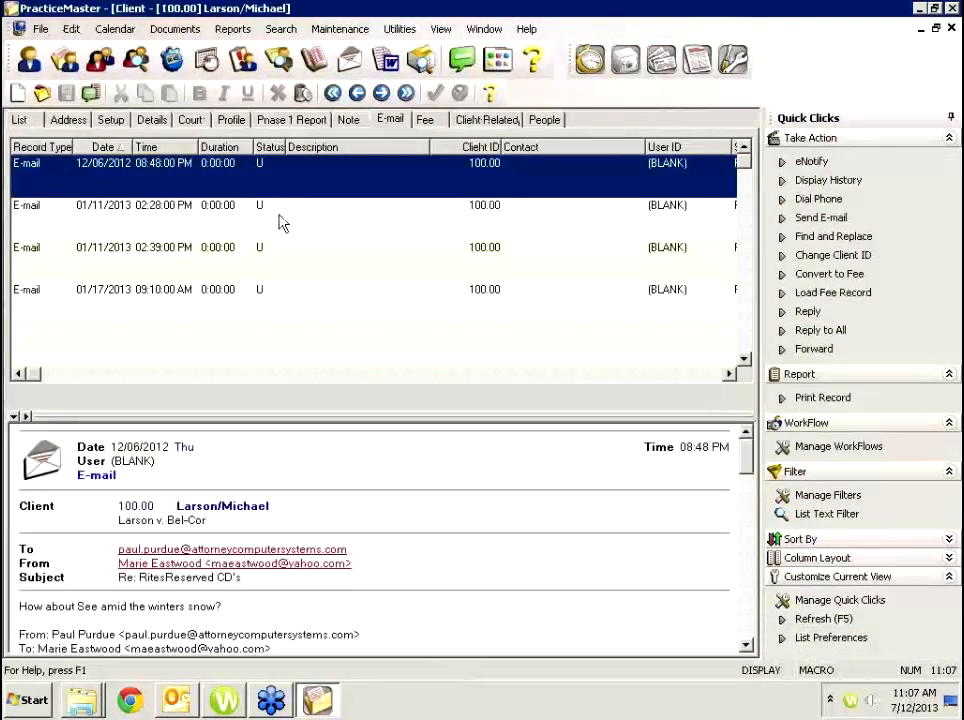
pyautogui.click(280, 222)
pyautogui.click(279, 263)
pyautogui.click(281, 296)
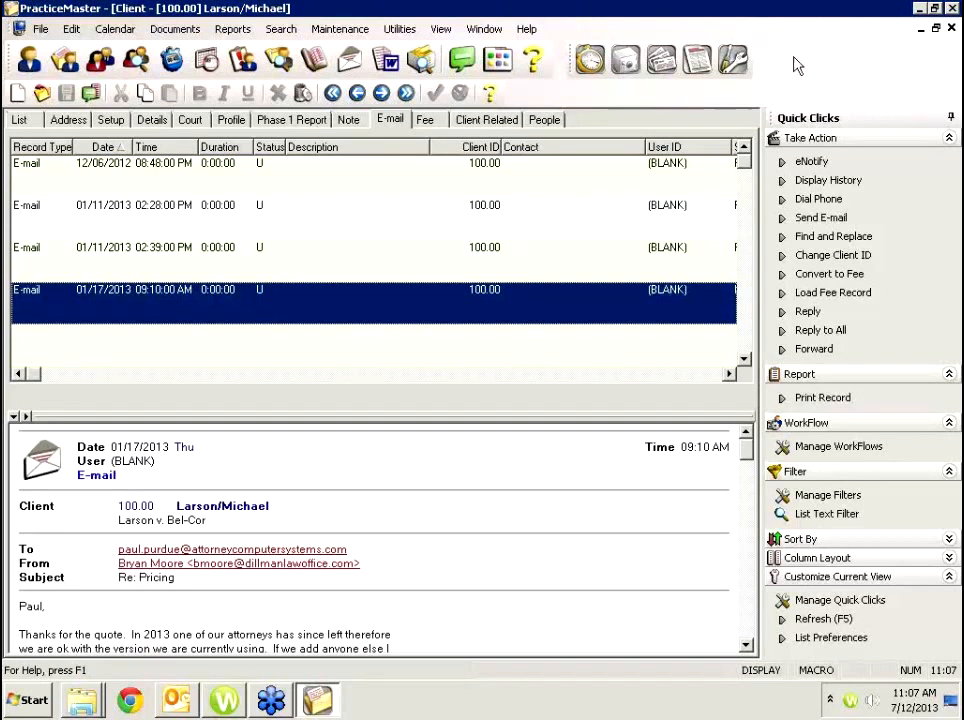
# Review the client's Note, Fee and Client Related tabs, ending on the People list.
pyautogui.click(348, 120)
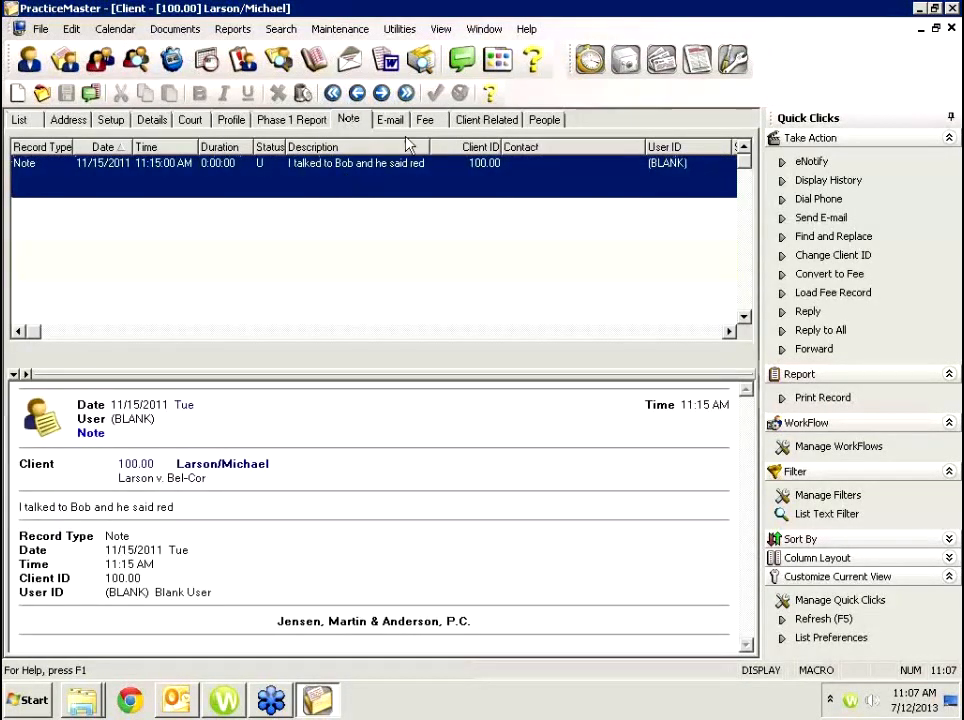
pyautogui.click(438, 119)
pyautogui.click(487, 121)
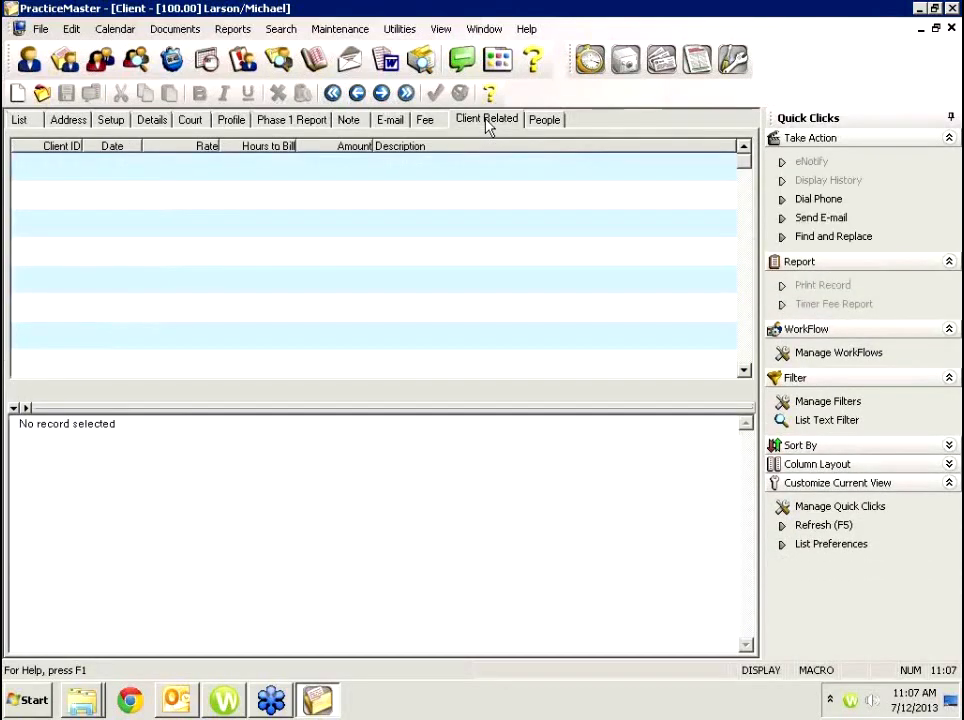
pyautogui.click(546, 120)
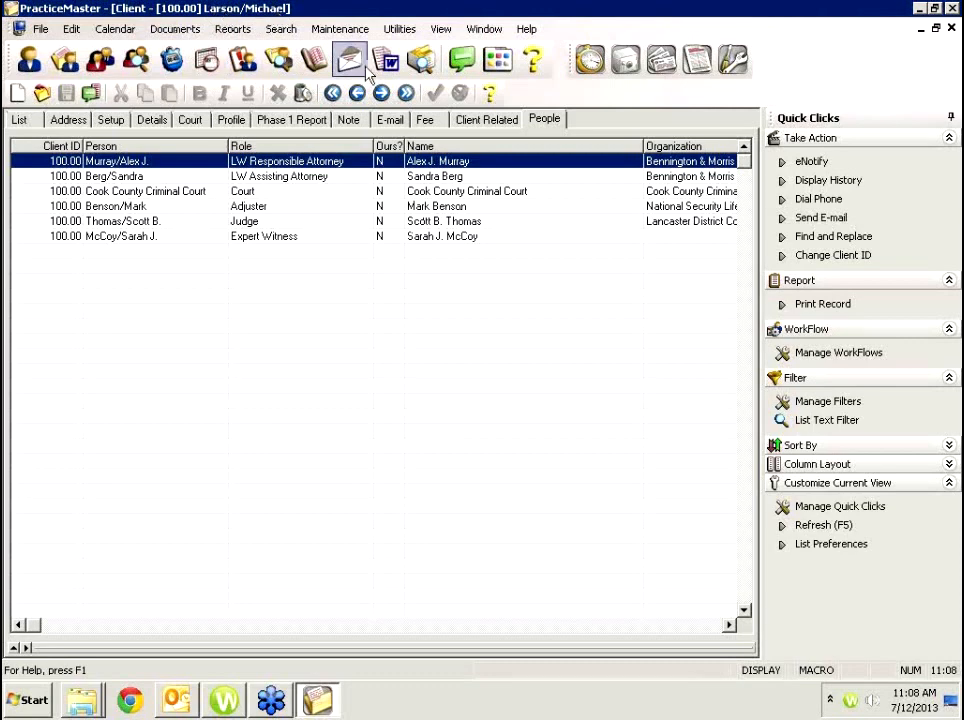
# Review the client's E-mail, Details, Address and Note tabs, then switch to the Outlook inbox.
pyautogui.click(390, 120)
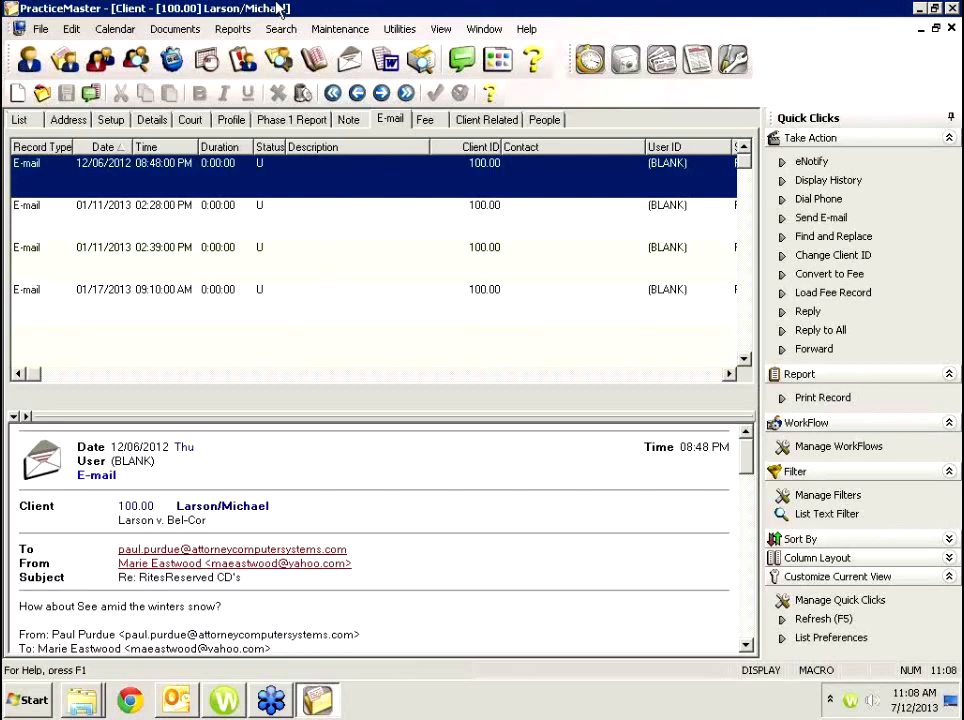
pyautogui.click(155, 121)
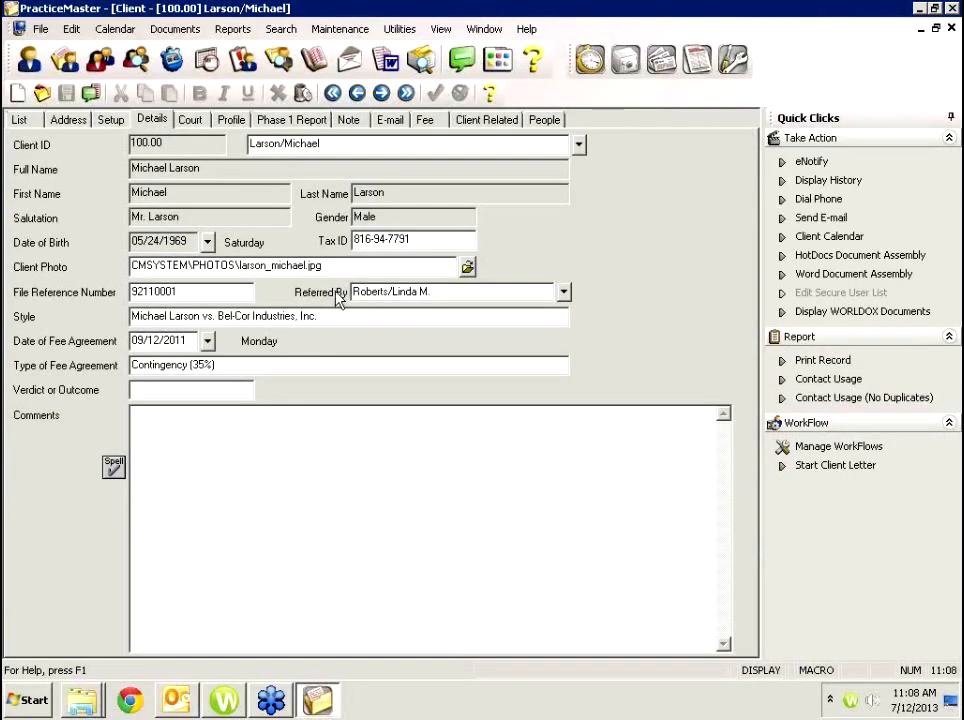
pyautogui.click(78, 121)
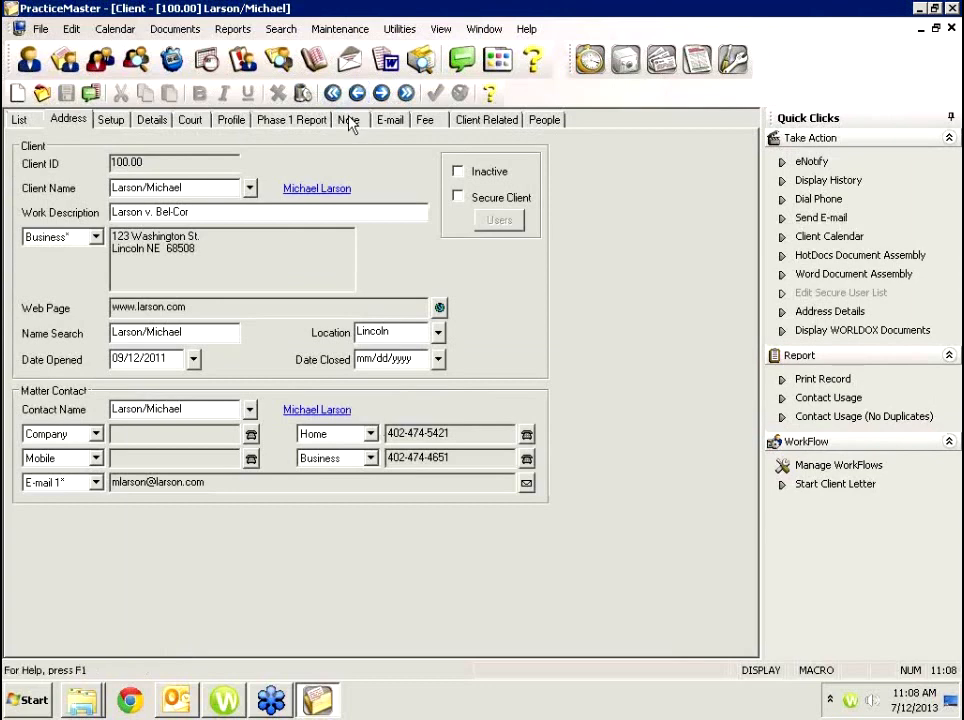
pyautogui.click(349, 121)
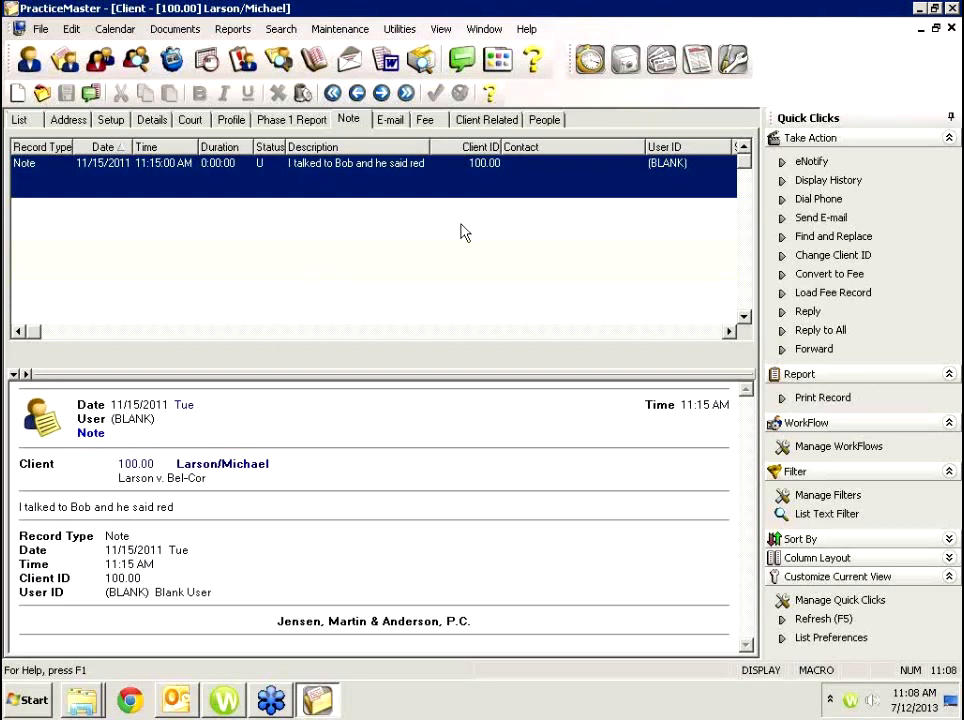
pyautogui.click(389, 121)
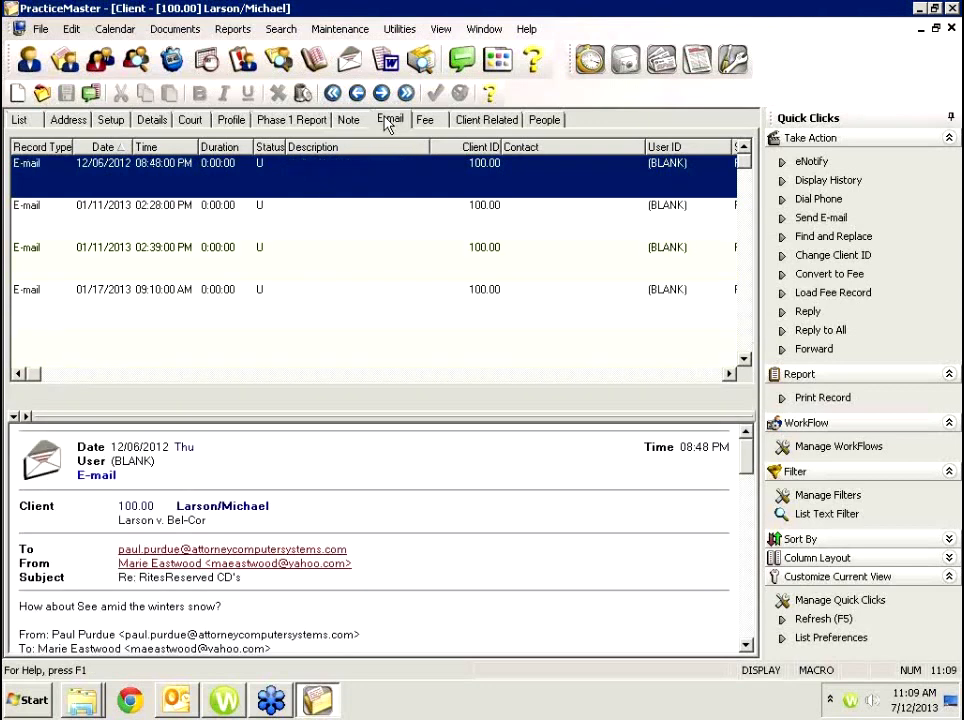
pyautogui.click(176, 700)
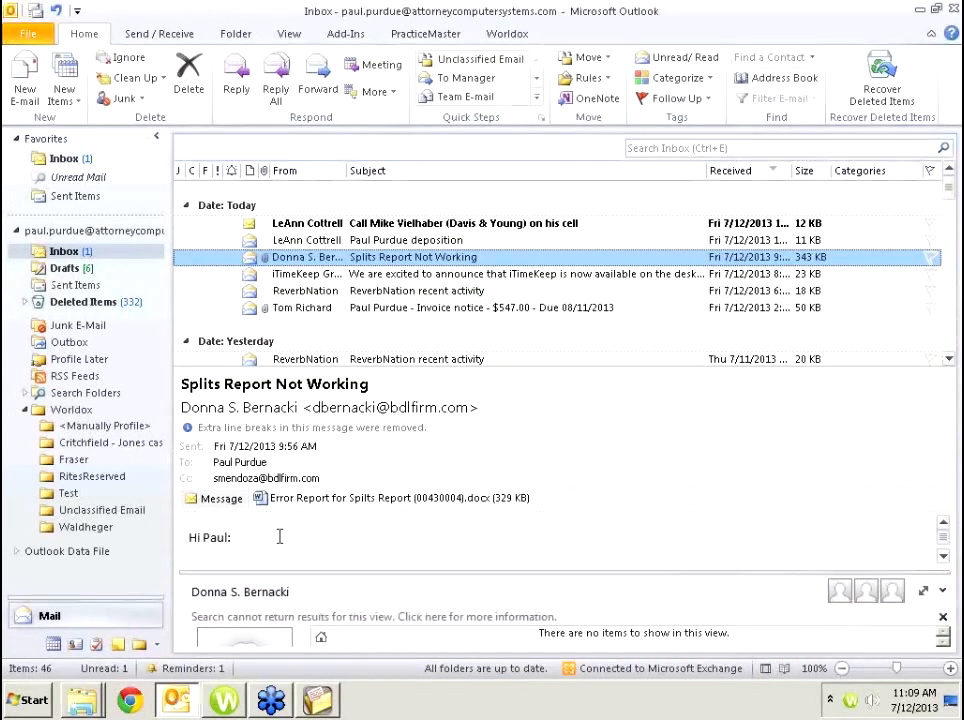
# File today's deposition e-mail as a PracticeMaster journal record for the Bel-Cor litigation client.
pyautogui.click(355, 241)
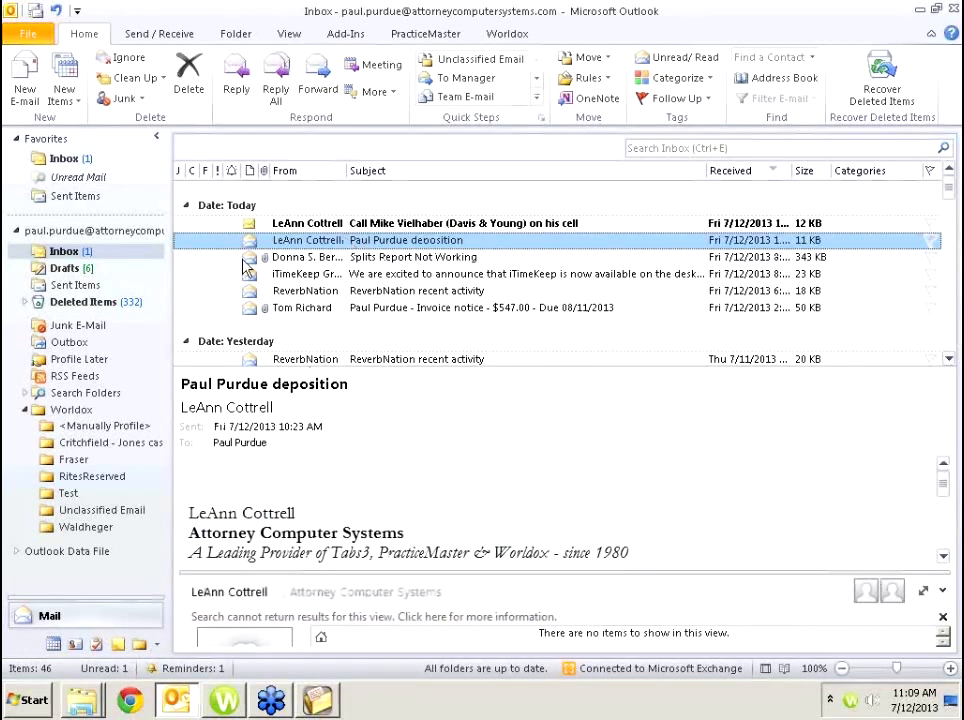
pyautogui.click(430, 35)
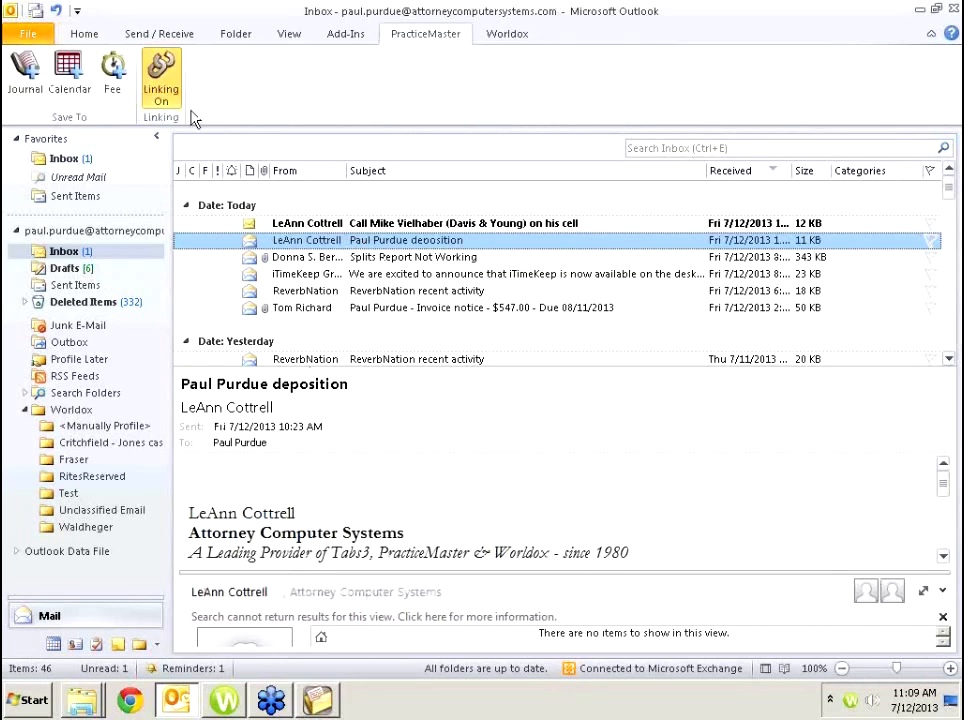
pyautogui.click(28, 76)
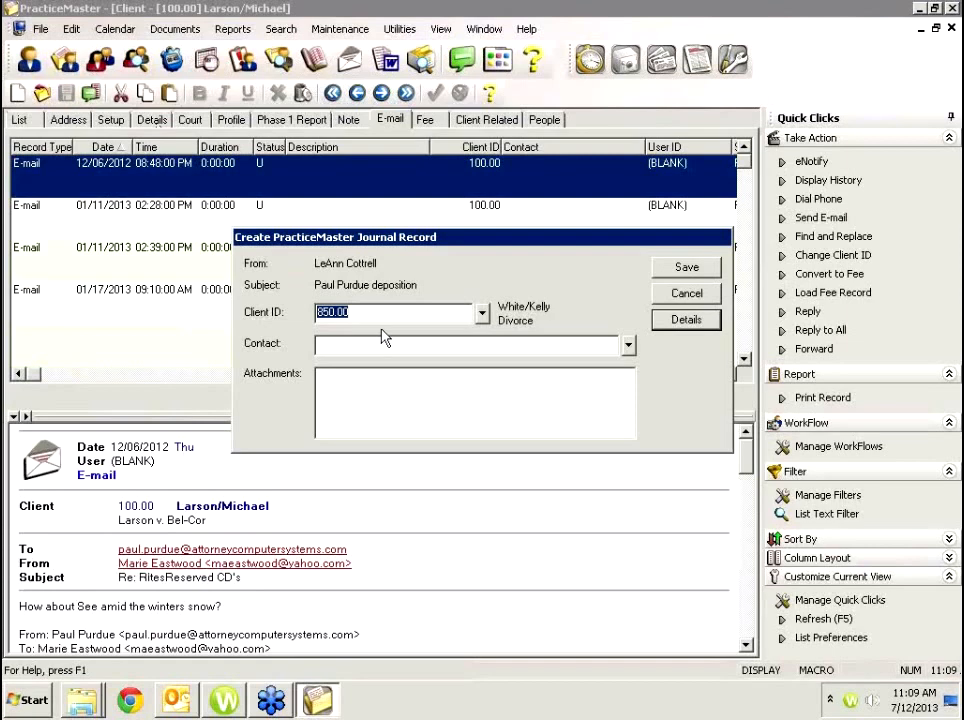
pyautogui.write('larson/Michael')
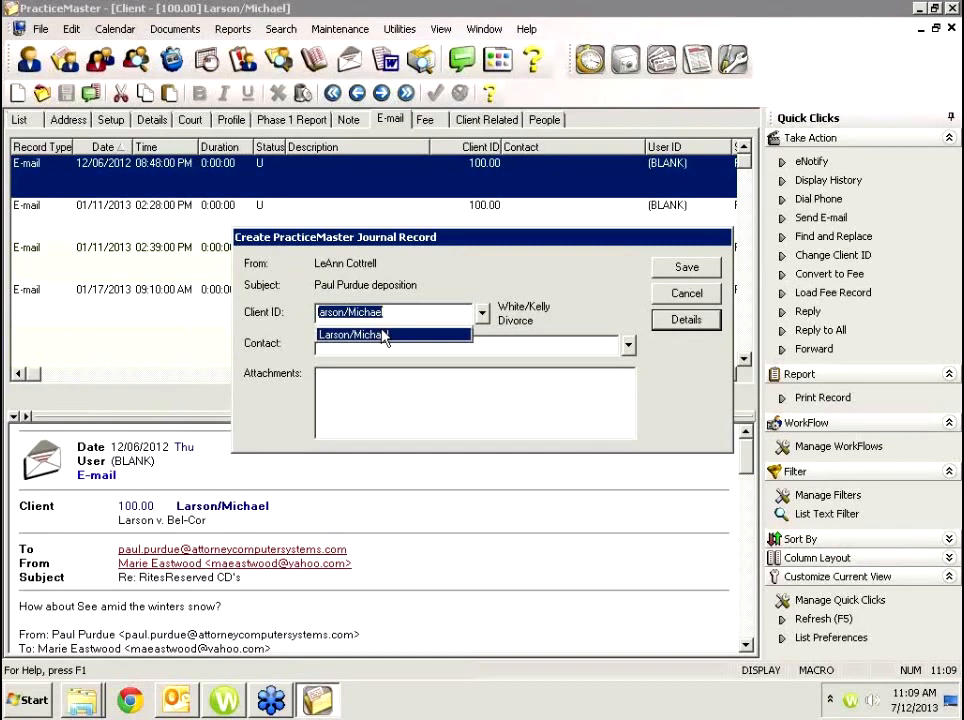
pyautogui.press('Tab')
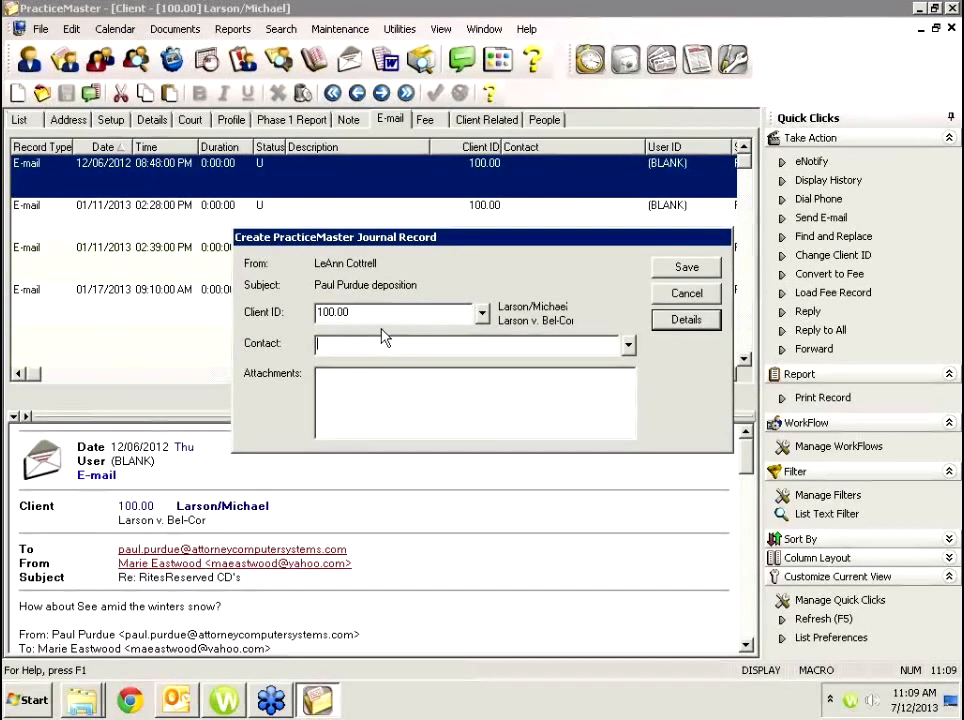
pyautogui.click(687, 268)
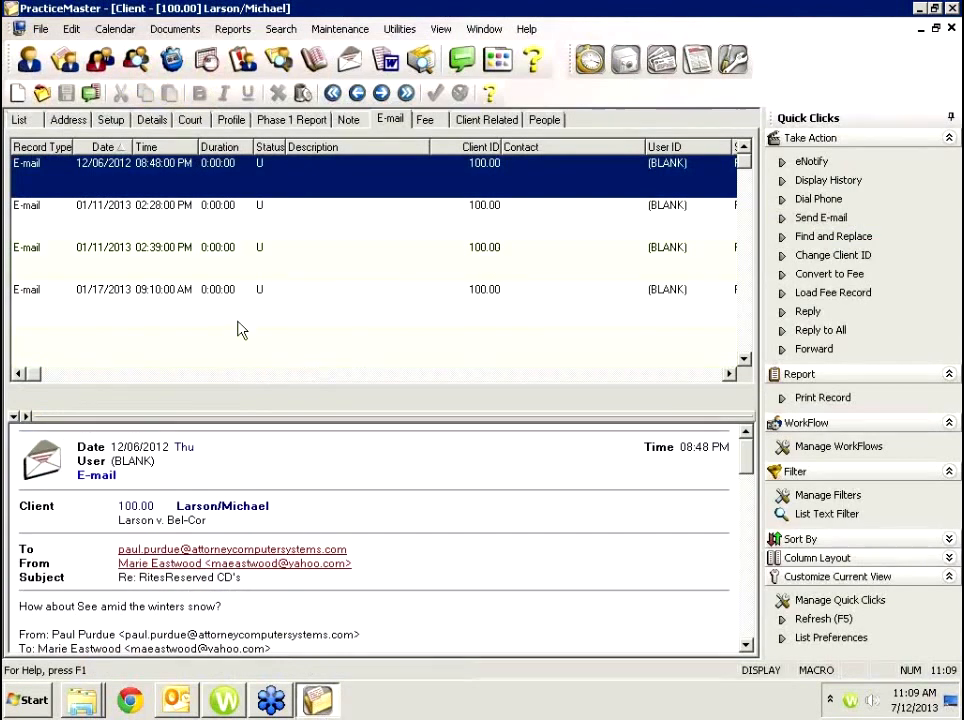
pyautogui.click(424, 120)
pyautogui.click(389, 119)
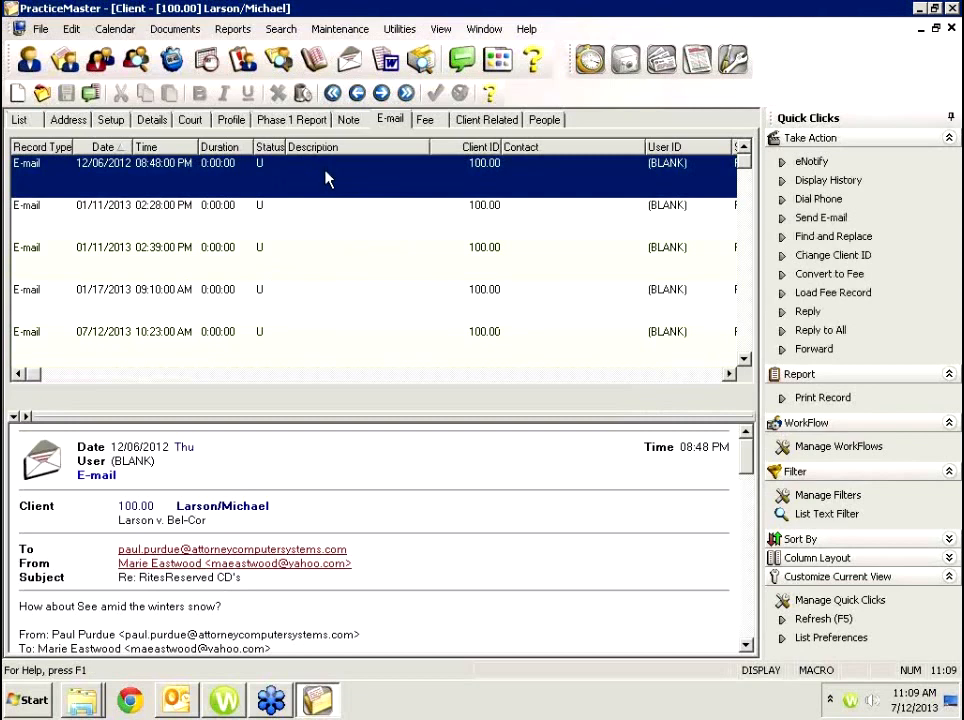
# Open the 07/12/2013 deposition e-mail record, select its subject, then return to Outlook.
pyautogui.doubleClick(204, 332)
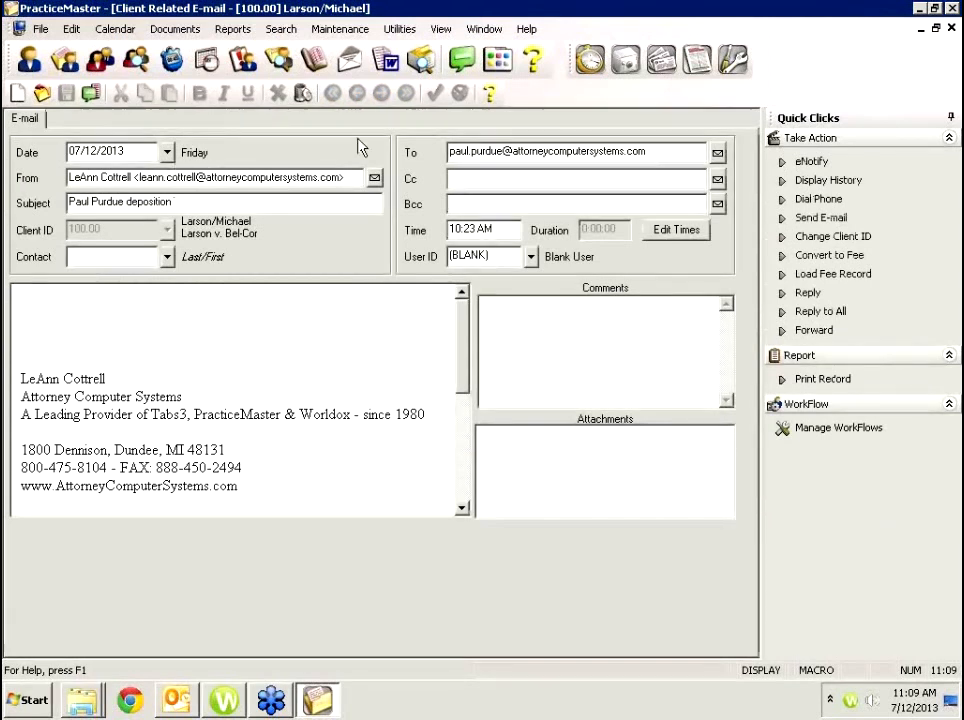
pyautogui.moveTo(173, 201); pyautogui.dragTo(68, 201)
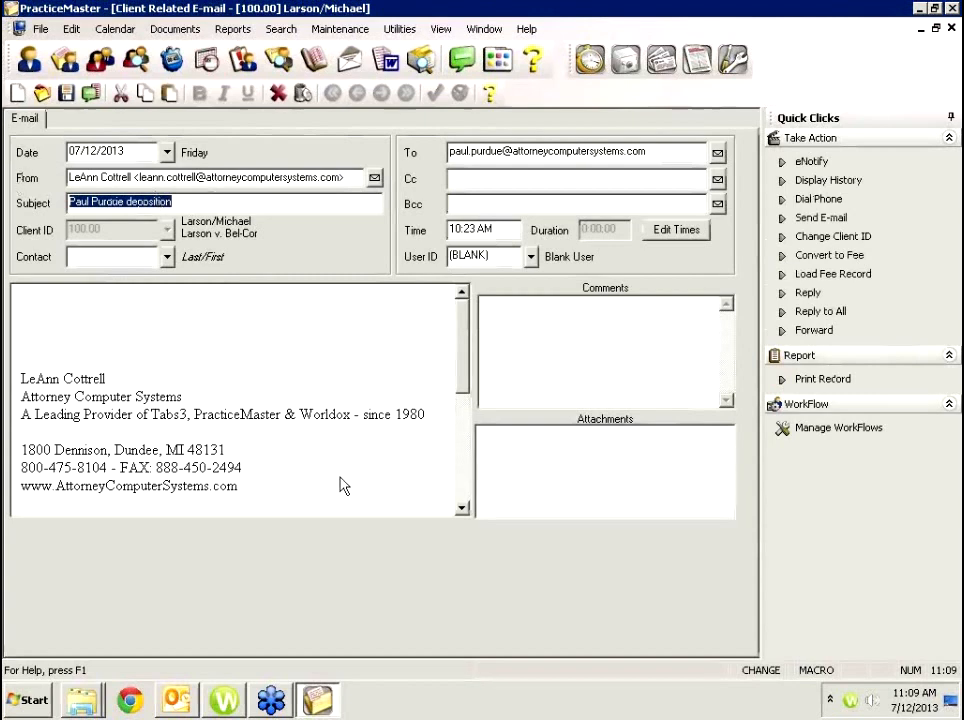
pyautogui.click(178, 700)
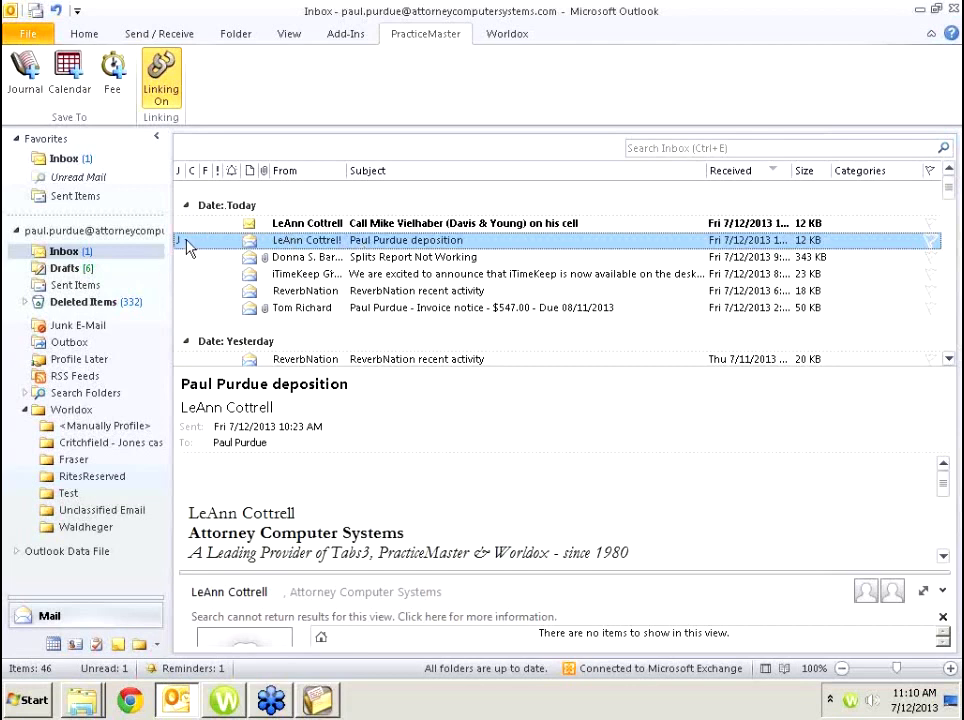
# Convert the deposition e-mail into a fee for the client with 0.25 hours worked.
pyautogui.click(108, 74)
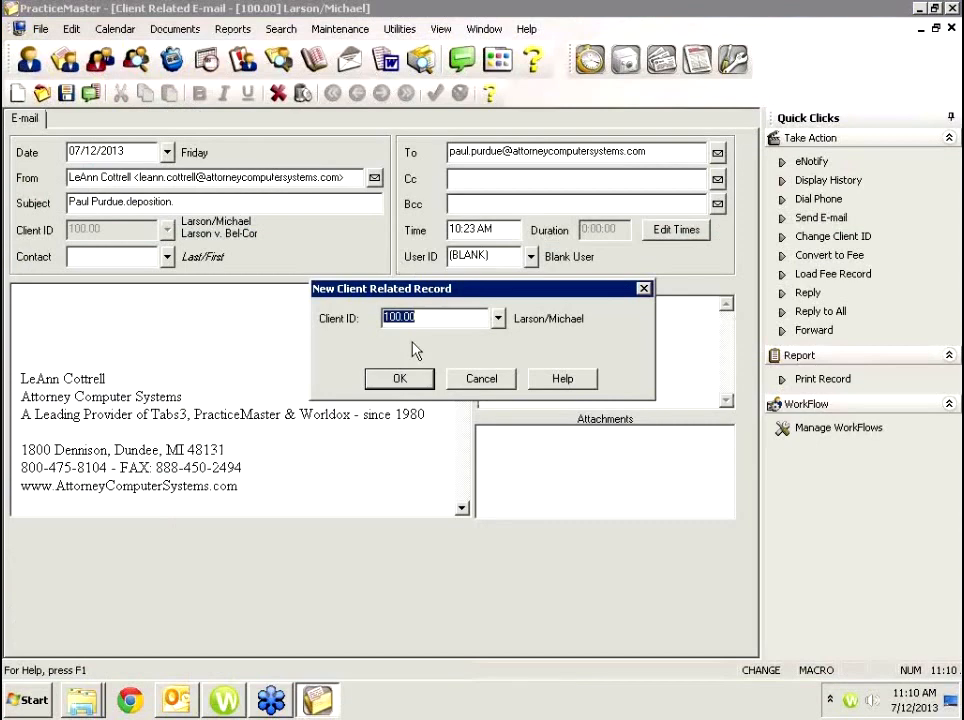
pyautogui.click(399, 378)
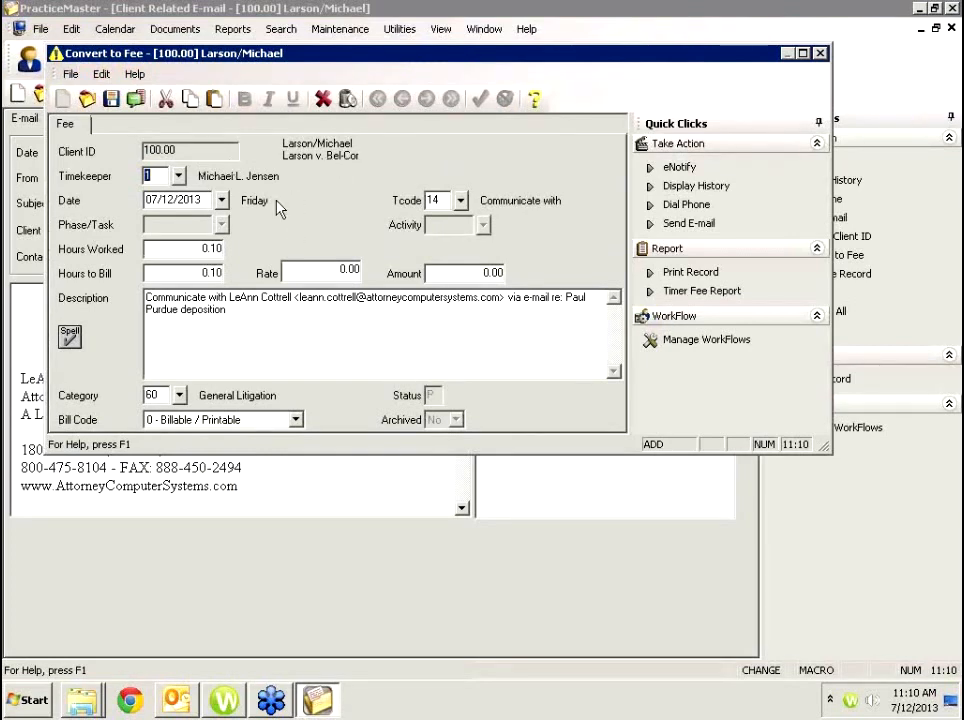
pyautogui.press('Tab')
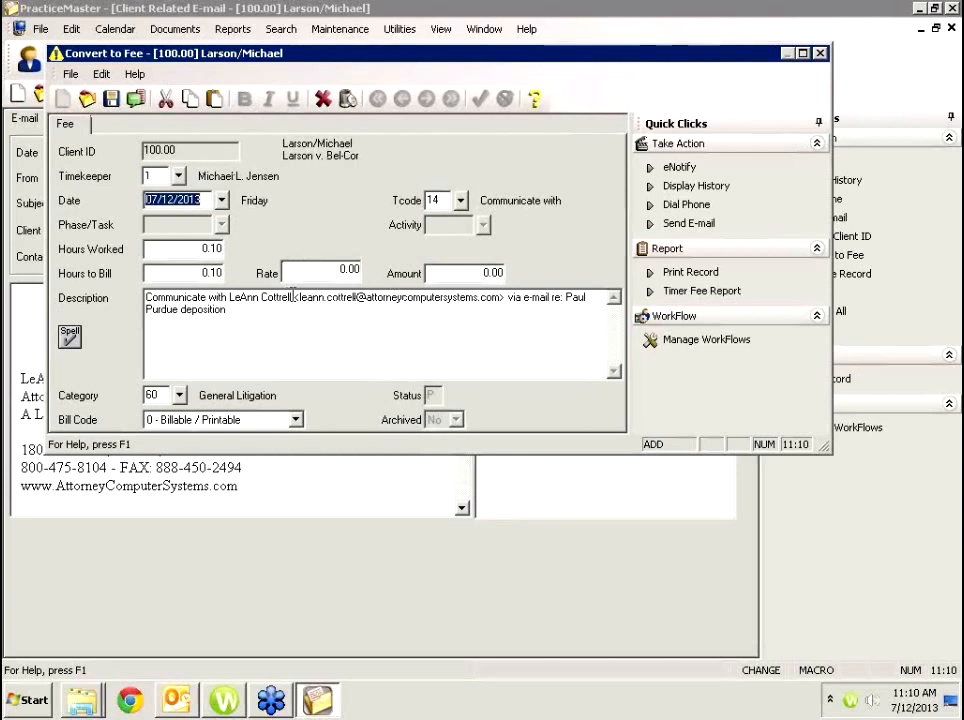
pyautogui.press('Tab')
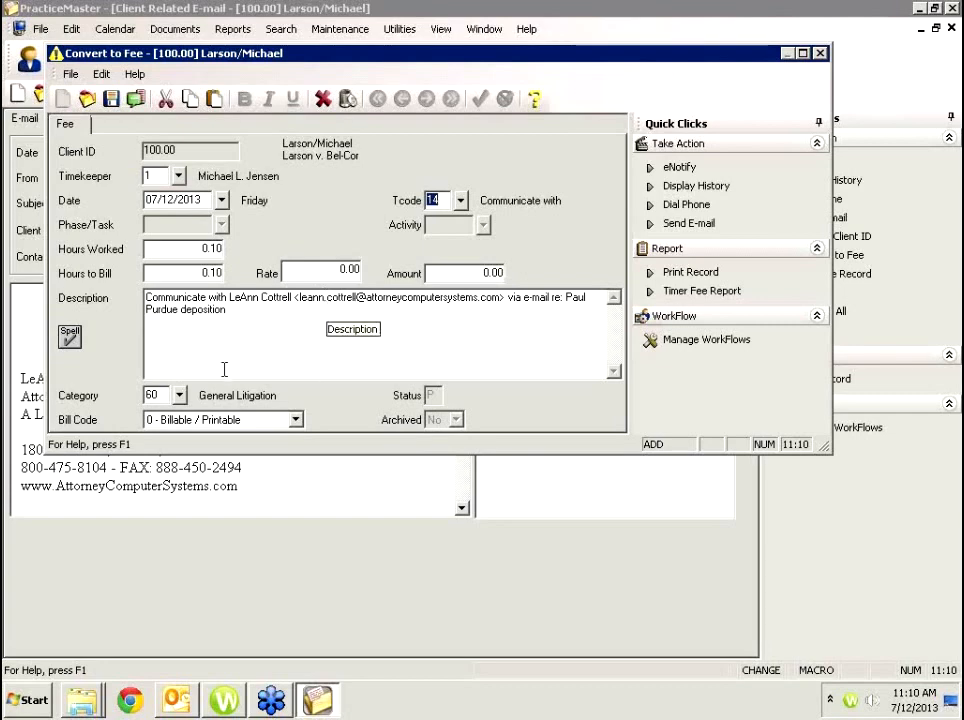
pyautogui.press('Tab')
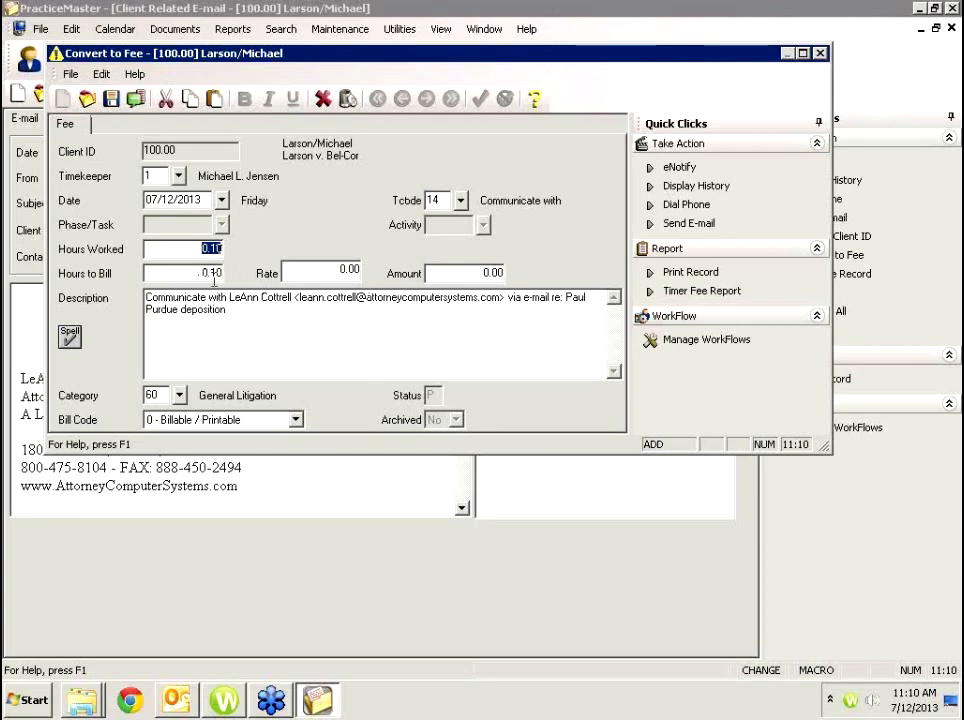
pyautogui.write('0.25')
pyautogui.press('Tab')
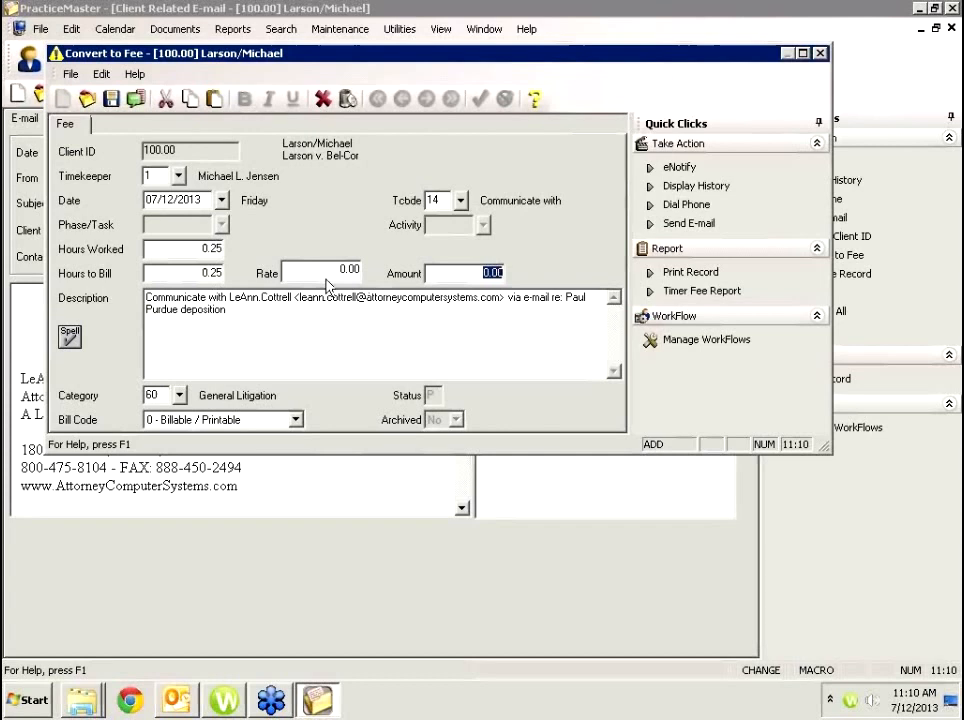
pyautogui.hotkey('shift', 'Tab')
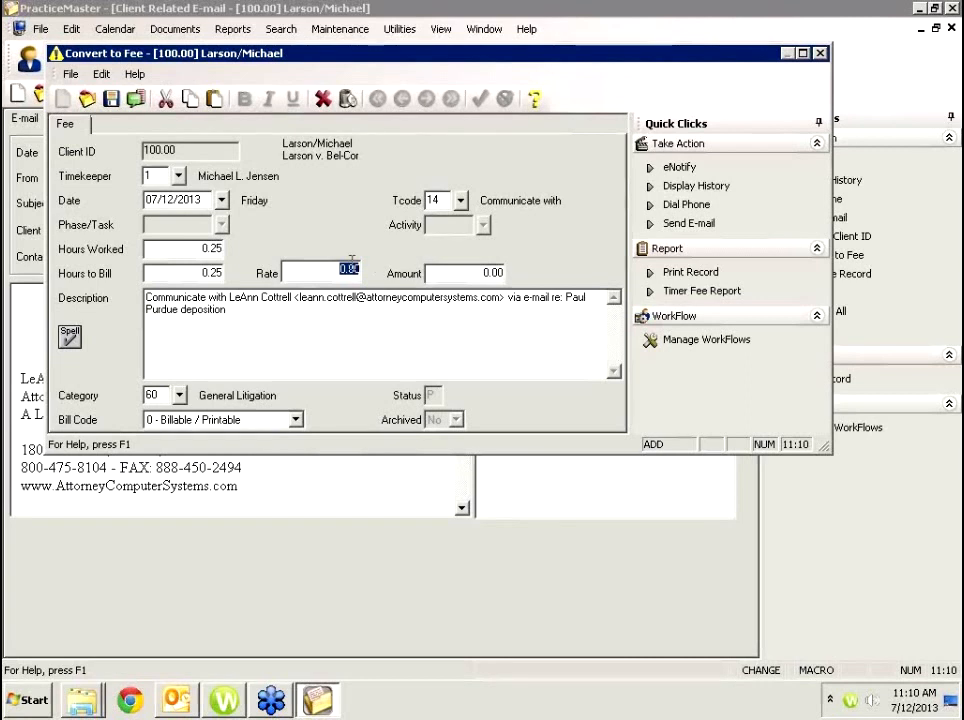
# Overwrite the fee's auto-filled description with a short 'Email w/... re ...' note about the deposition.
pyautogui.click(278, 314)
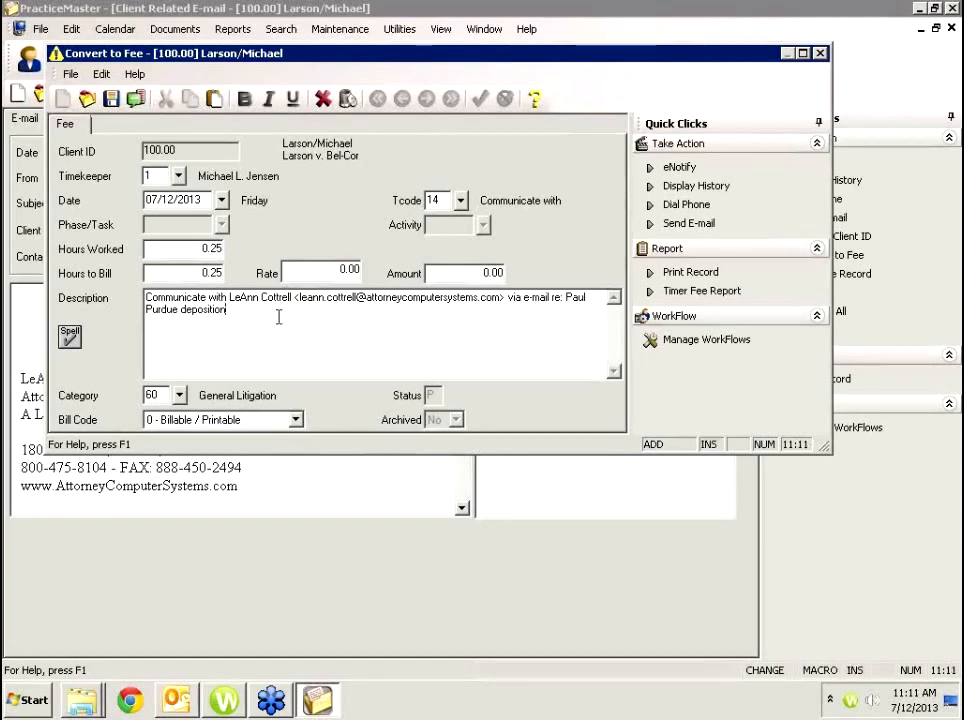
pyautogui.moveTo(278, 314); pyautogui.dragTo(145, 296)
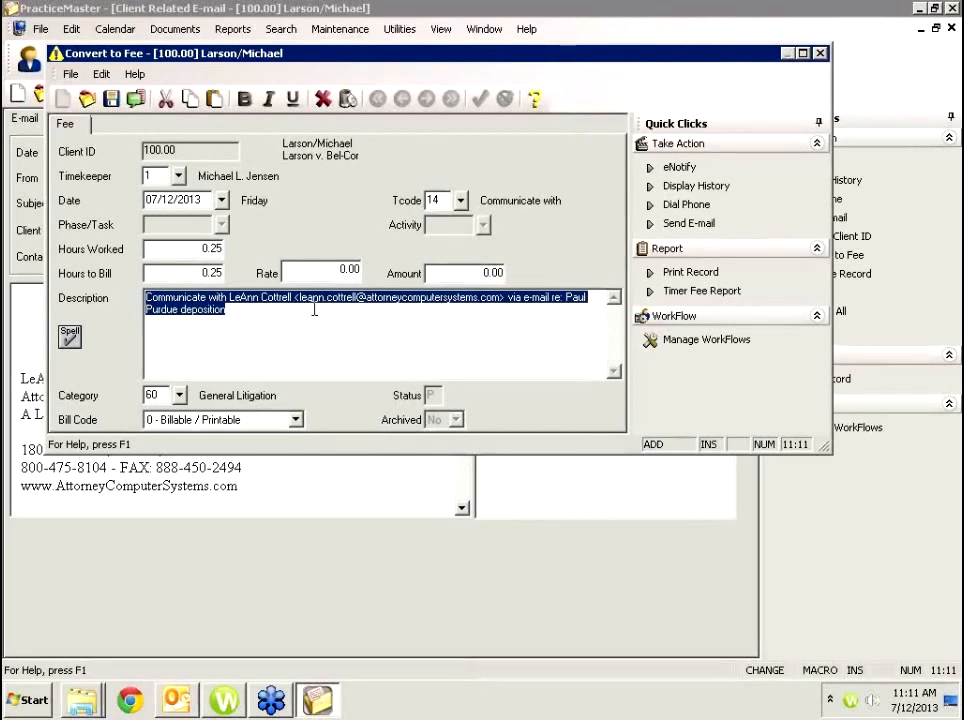
pyautogui.write('Email w/Le')
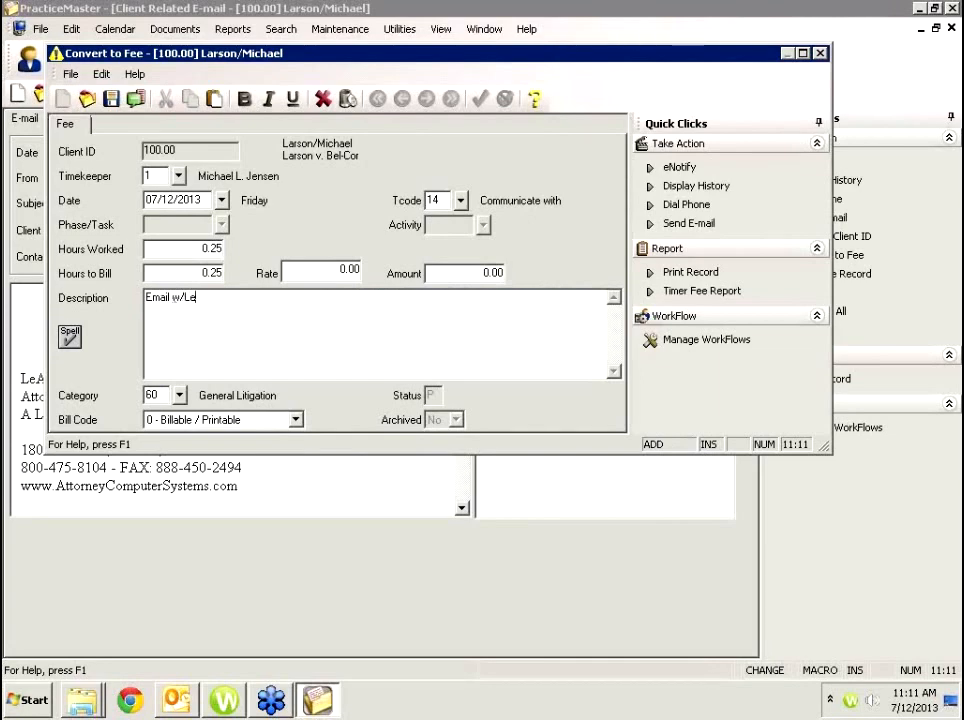
pyautogui.write('Ann re Purdue Depo')
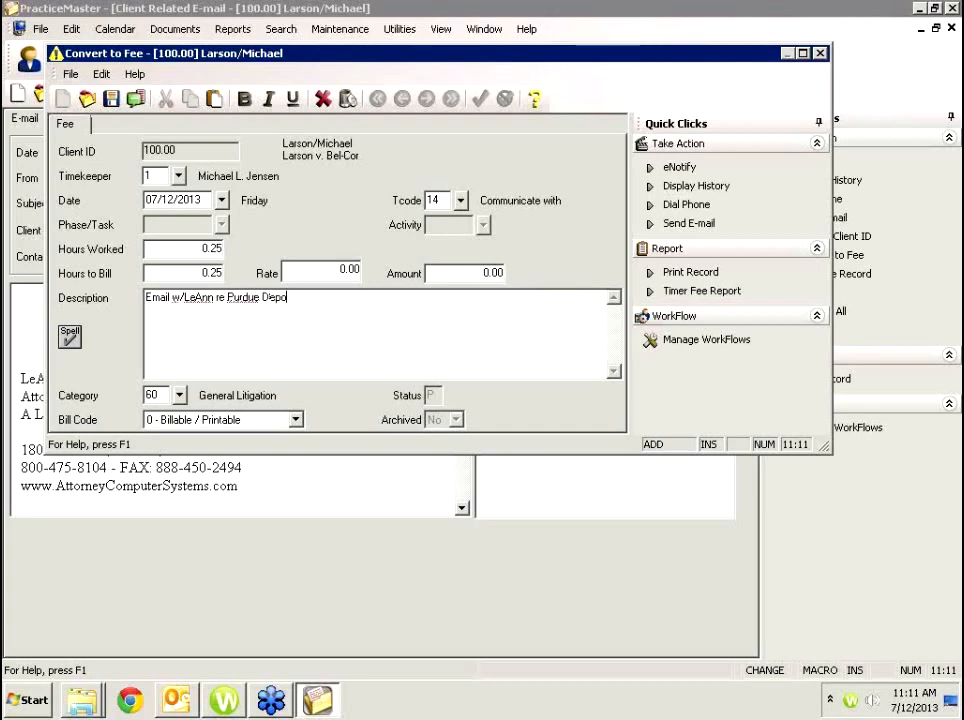
# Save the fee, ignoring the four spell-check flags including 'w' and 'Depo'.
pyautogui.click(112, 99)
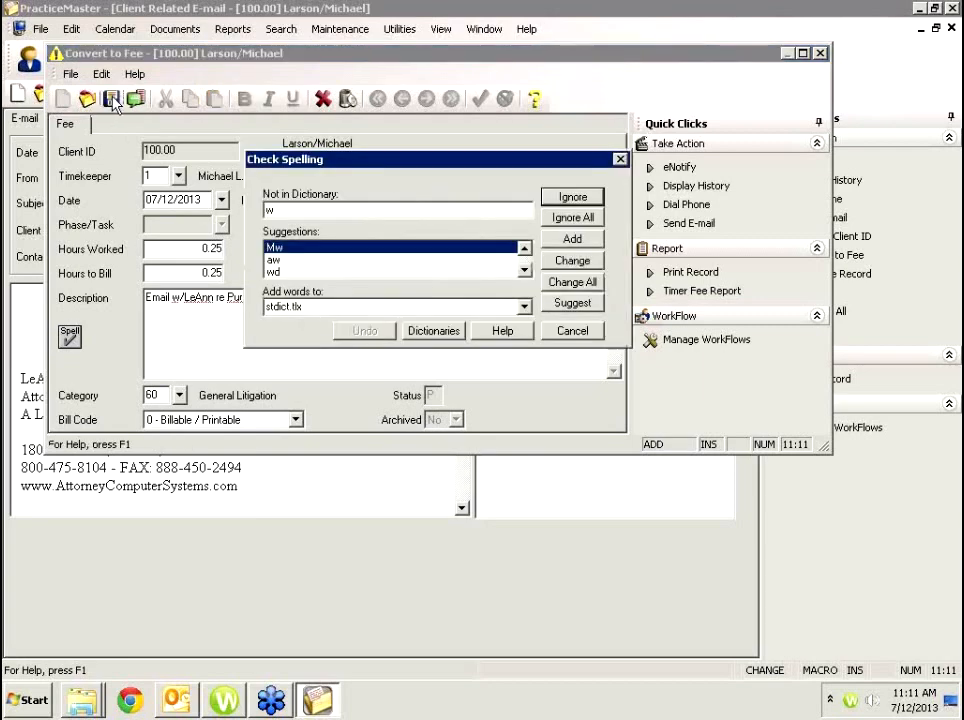
pyautogui.click(556, 214)
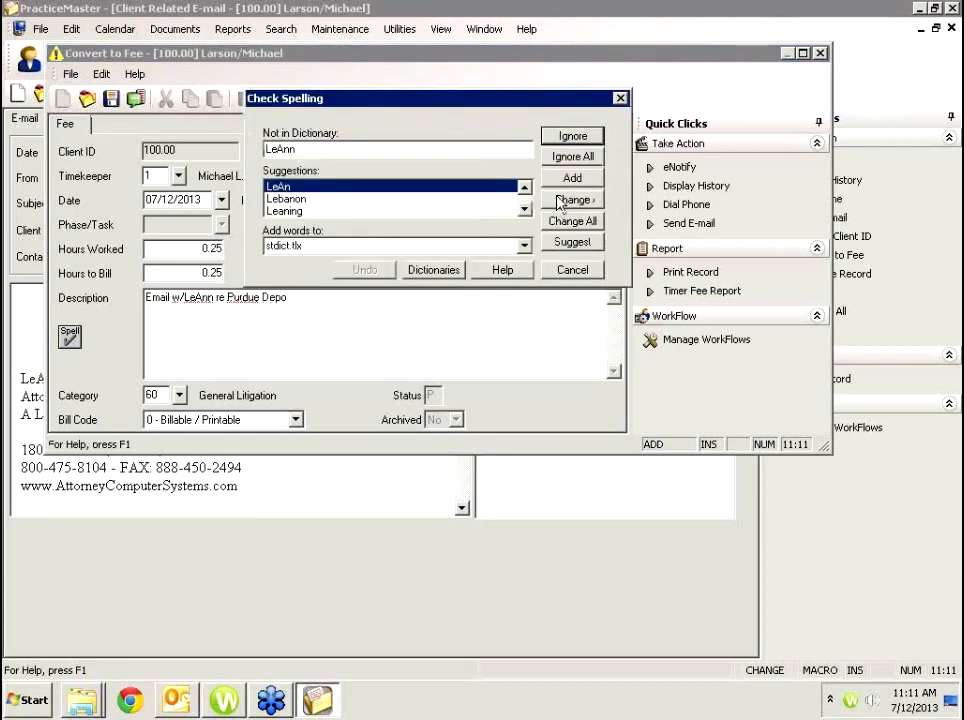
pyautogui.click(586, 138)
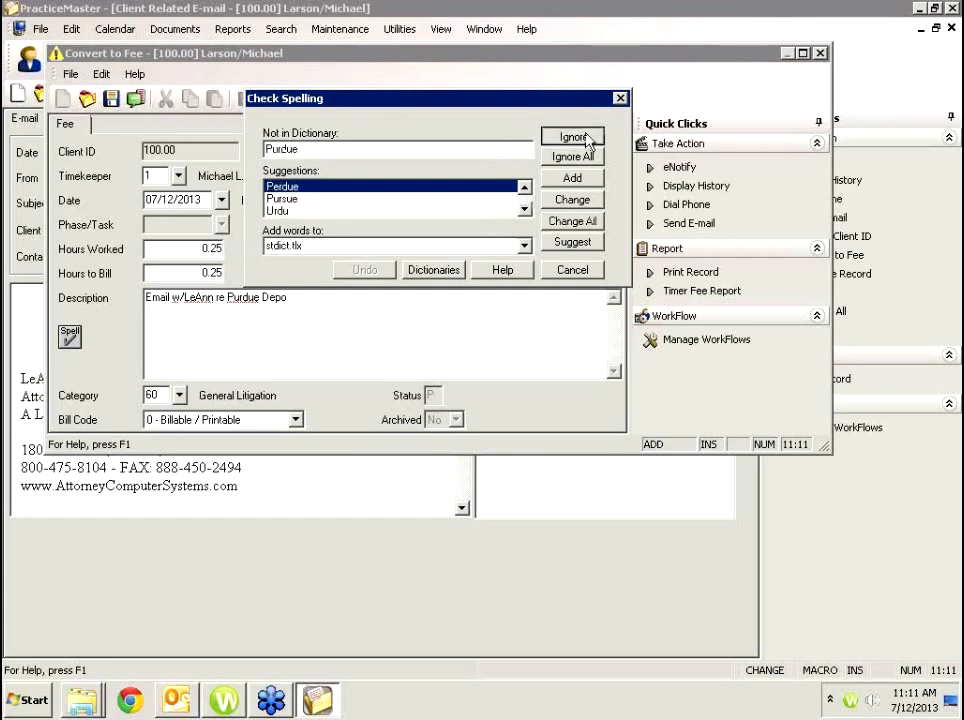
pyautogui.click(586, 138)
pyautogui.click(586, 138)
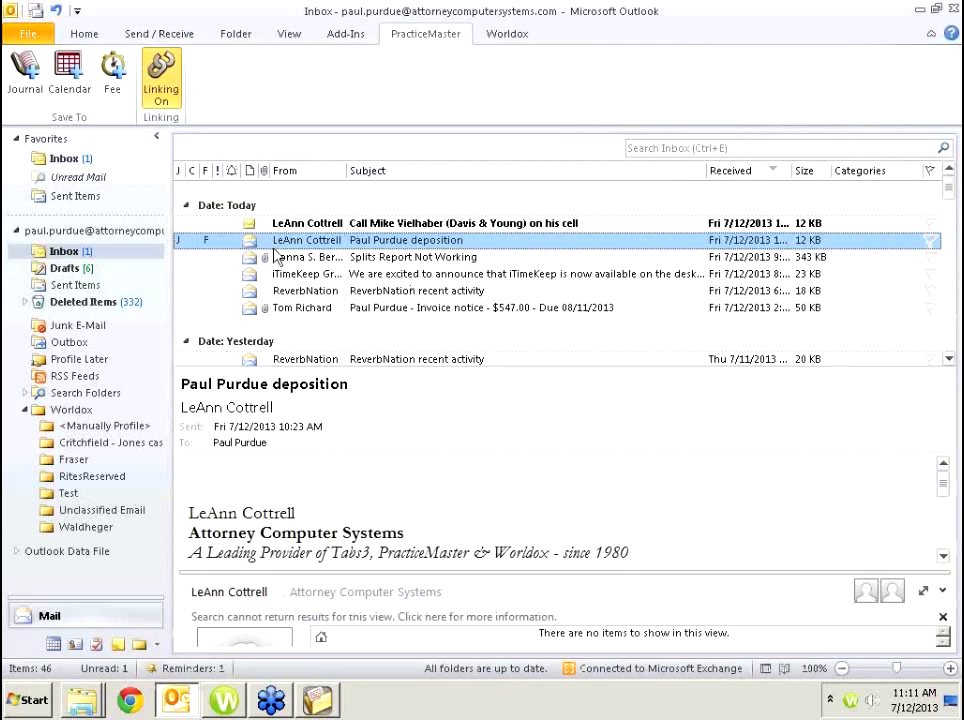
# Verify the client's $62.50 fee (0.25 hours at 250.00) and 07/12/2013 e-mail, then return to Outlook.
pyautogui.click(316, 702)
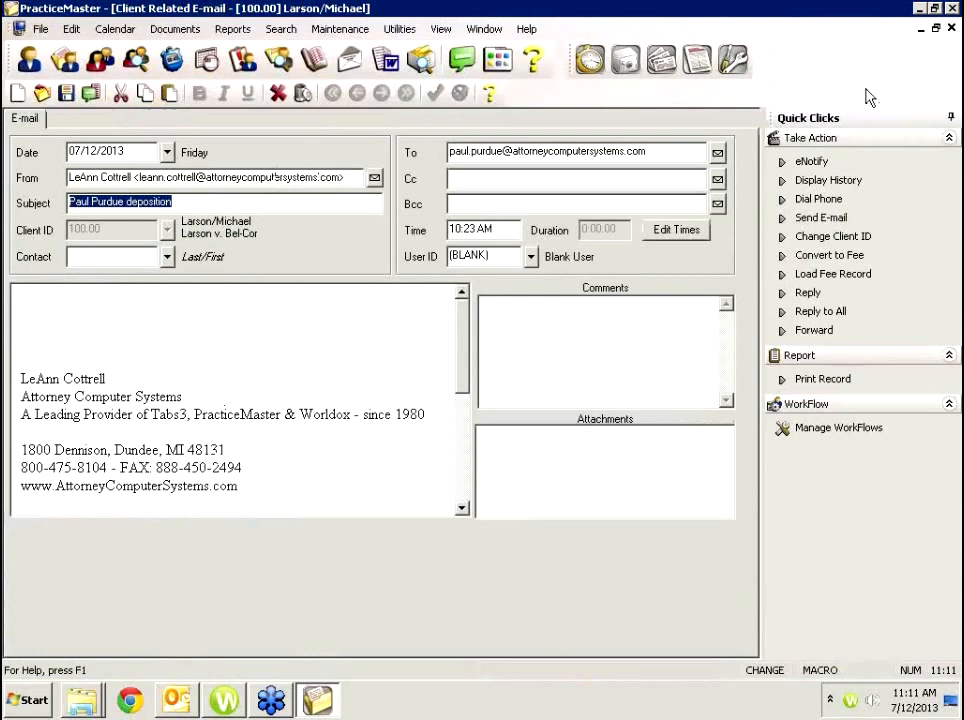
pyautogui.click(952, 29)
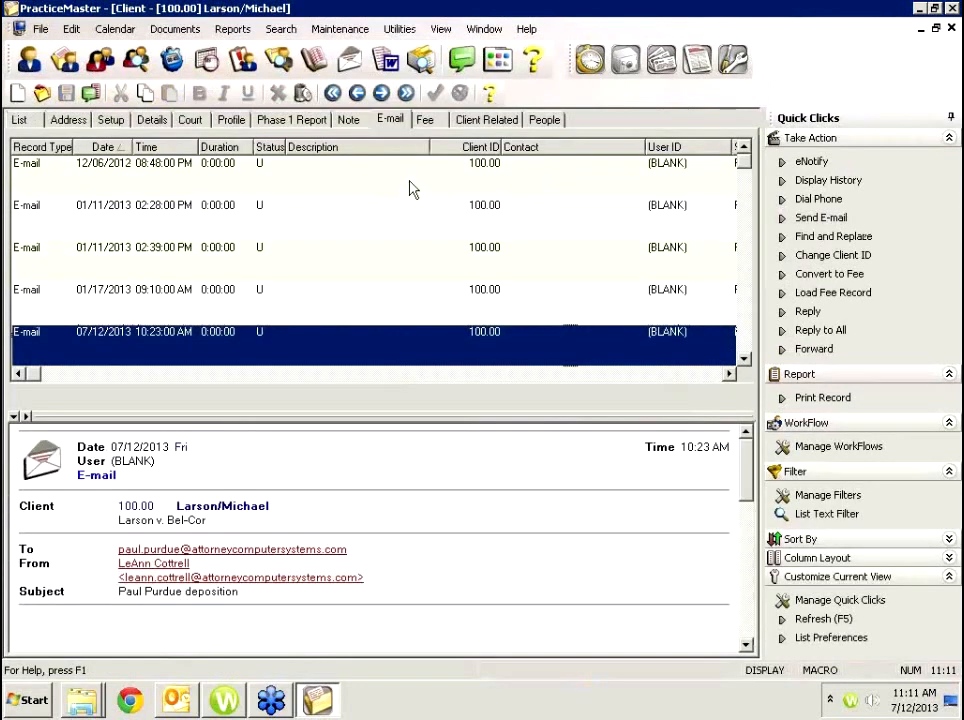
pyautogui.click(430, 121)
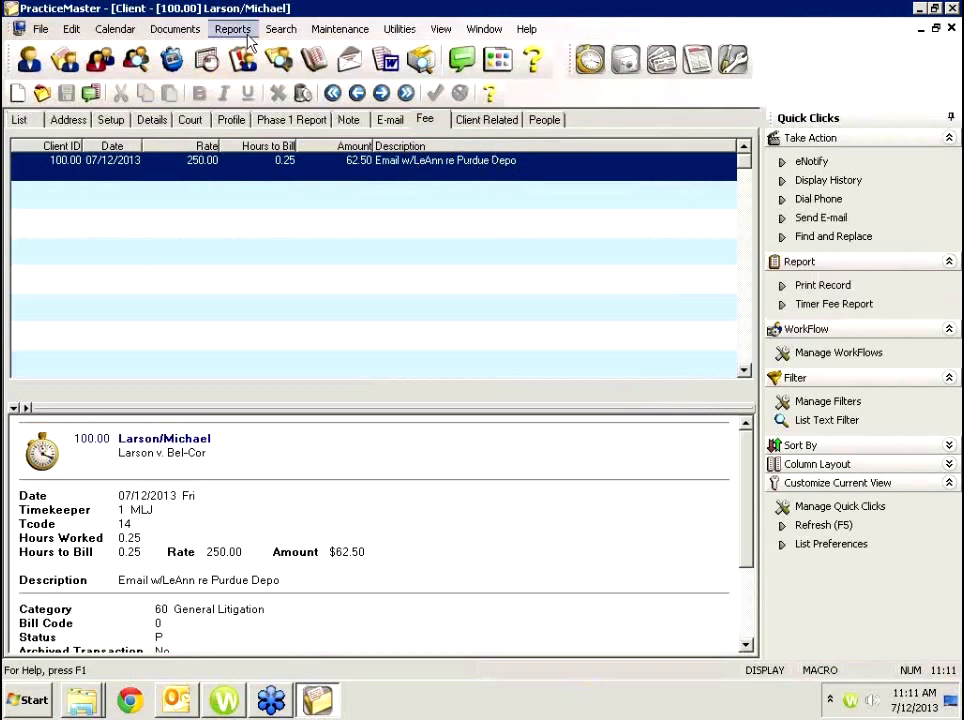
pyautogui.click(19, 120)
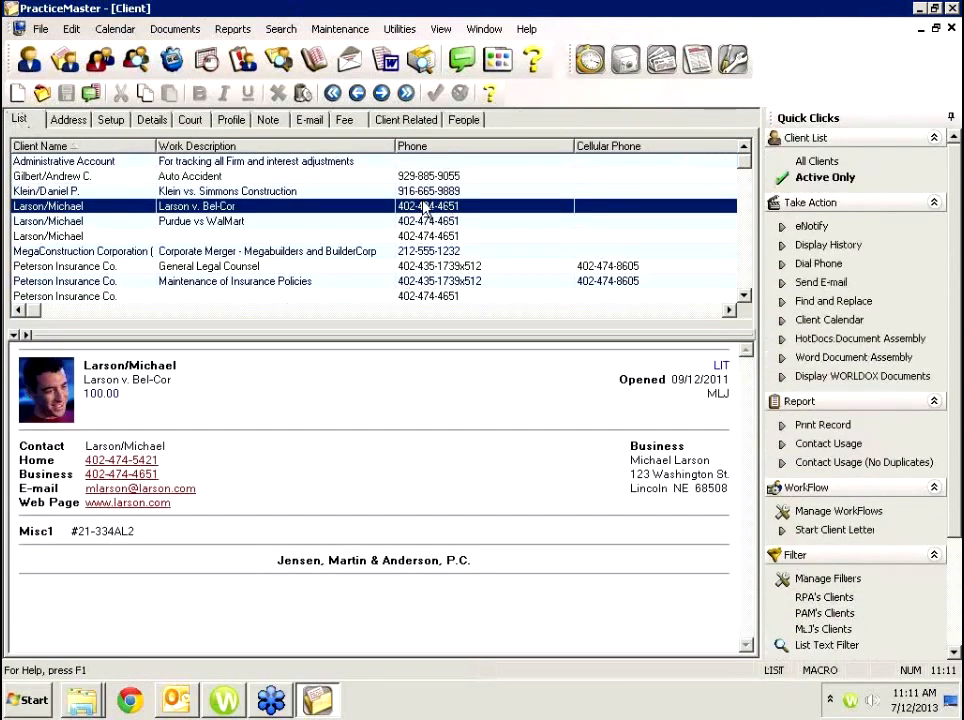
pyautogui.click(350, 120)
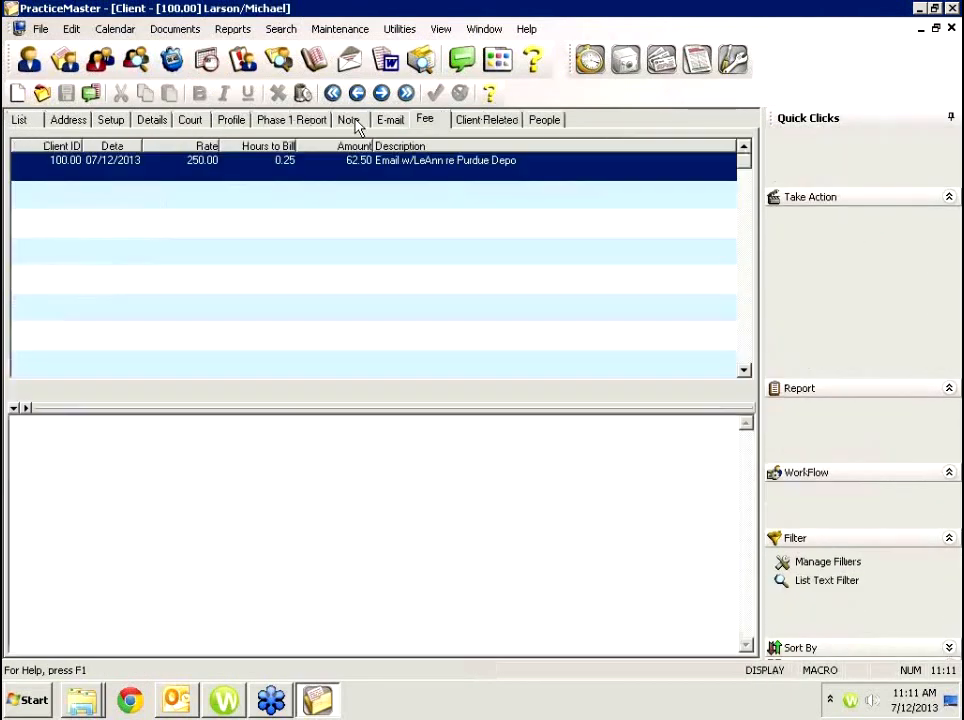
pyautogui.click(389, 121)
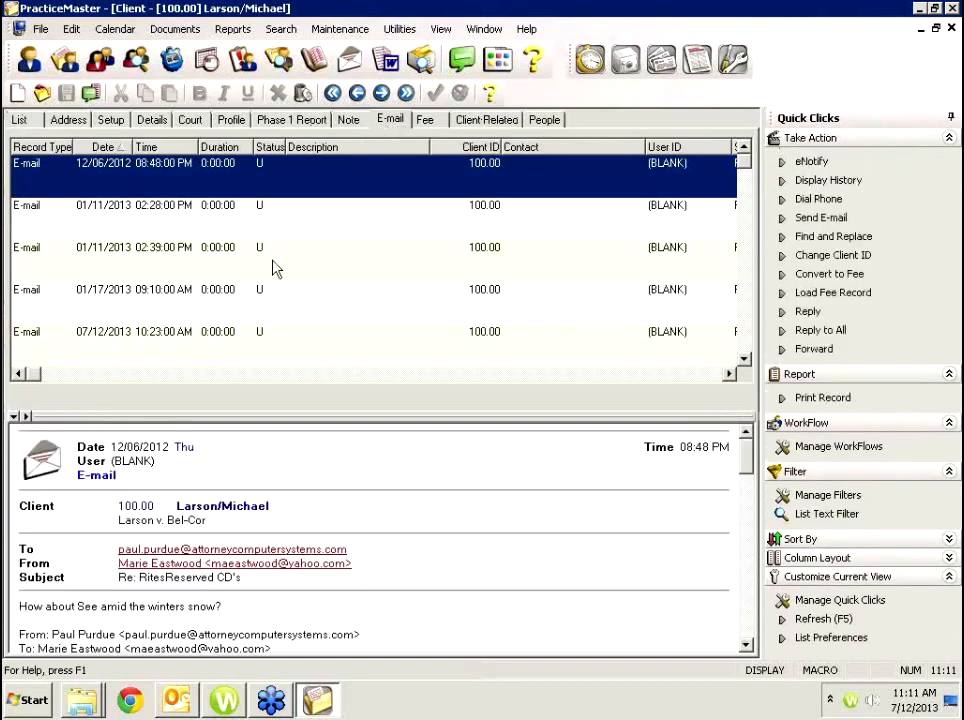
pyautogui.click(167, 336)
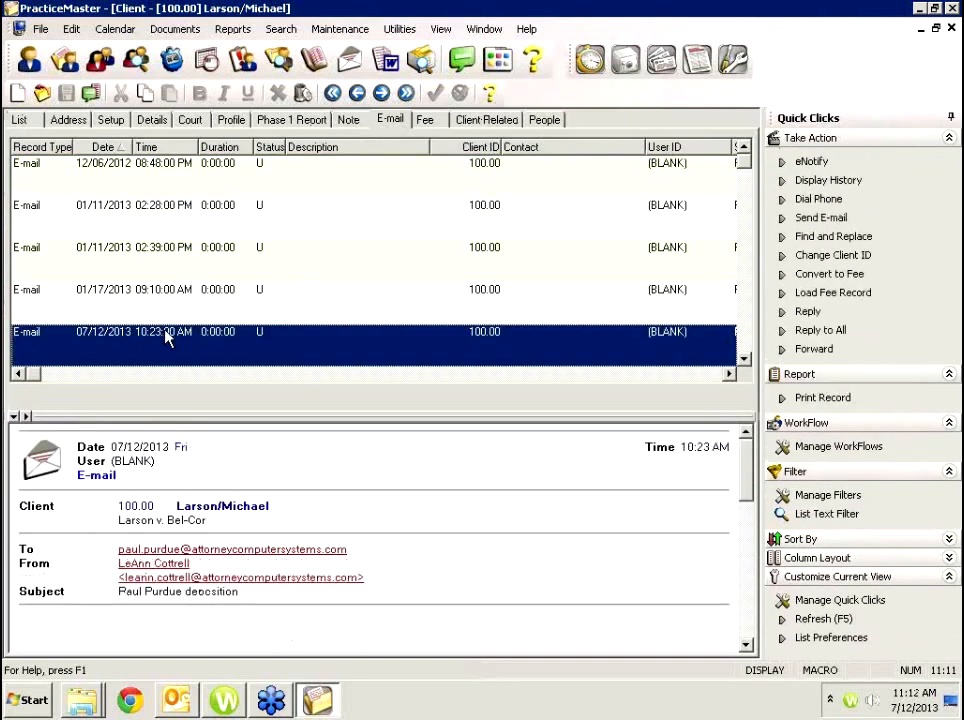
pyautogui.click(425, 120)
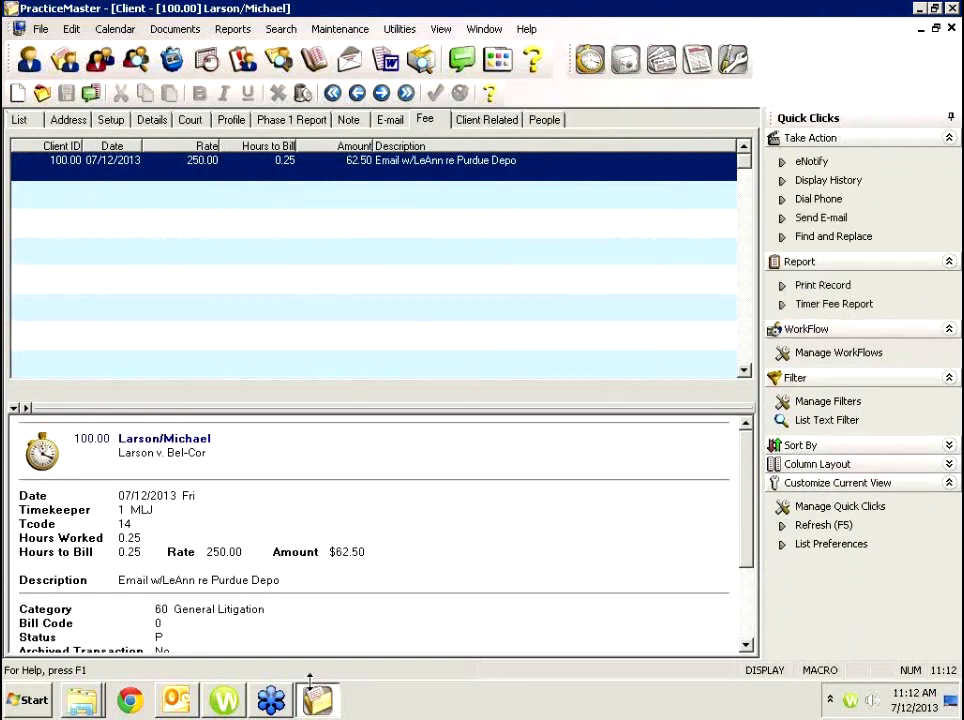
pyautogui.click(190, 705)
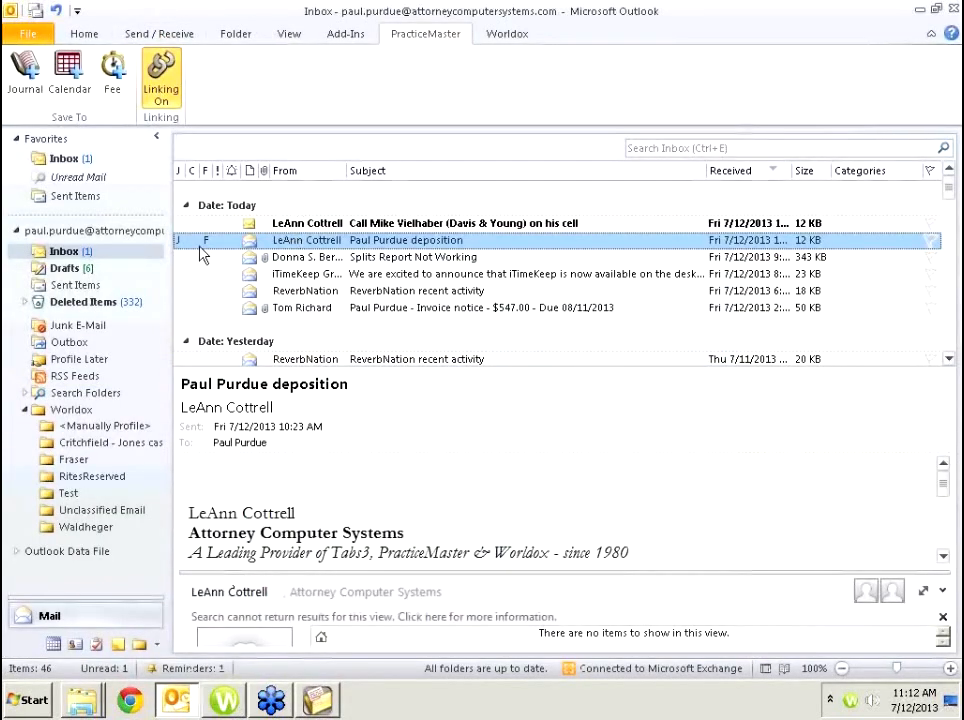
# Save the deposition e-mail to the PracticeMaster calendar as a prefilled task.
pyautogui.click(69, 75)
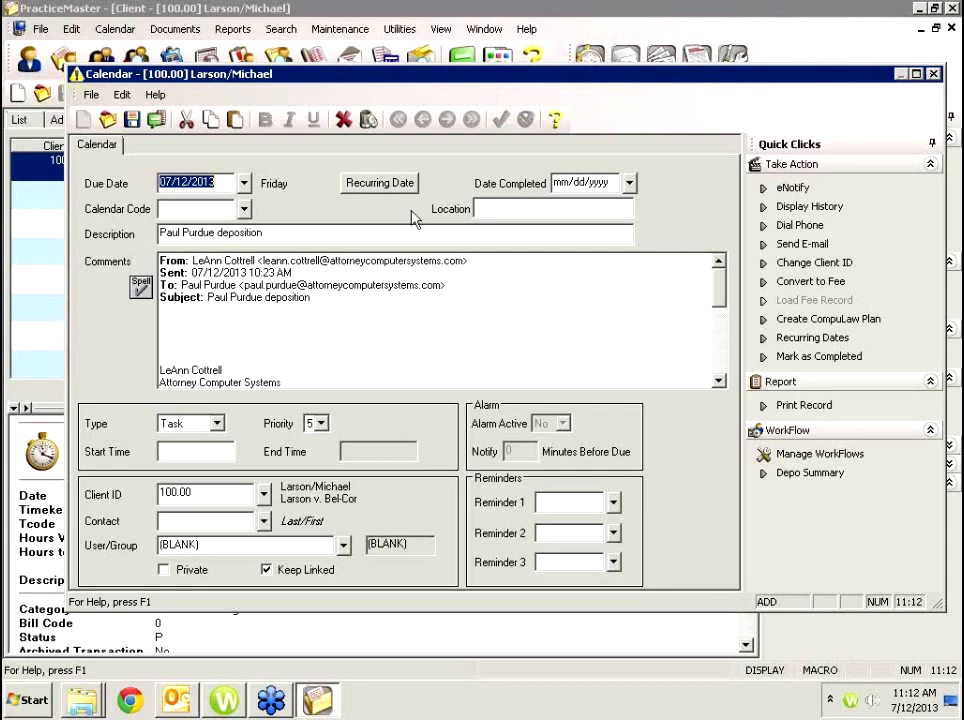
# Prefix the deposition item's description with a 'Lunch w/… re:' note naming the contact.
pyautogui.click(321, 349)
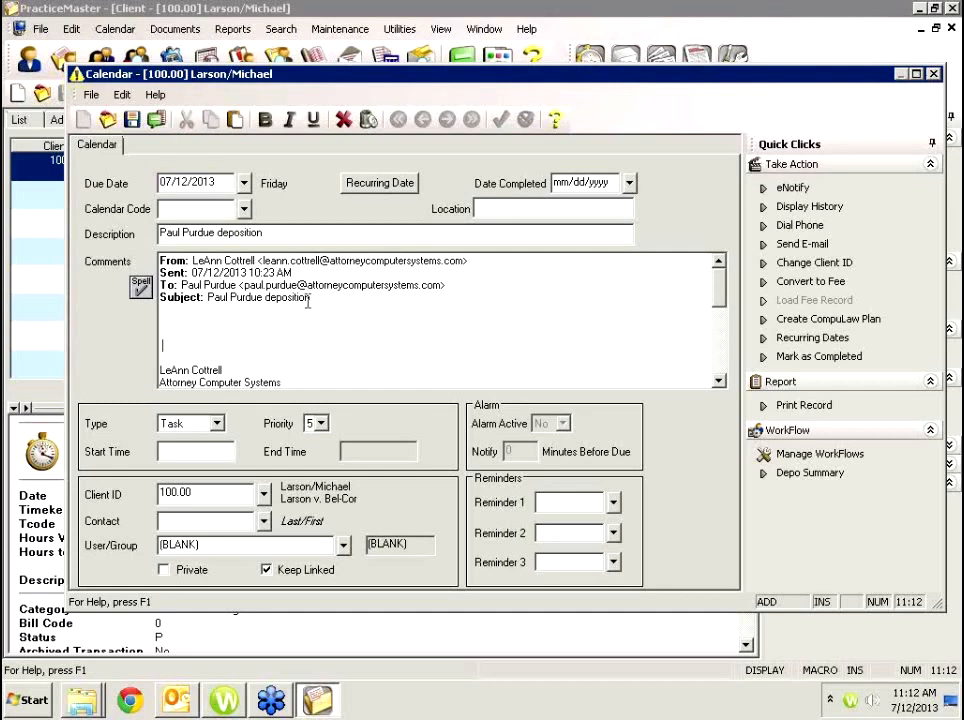
pyautogui.hotkey('shift', 'Tab')
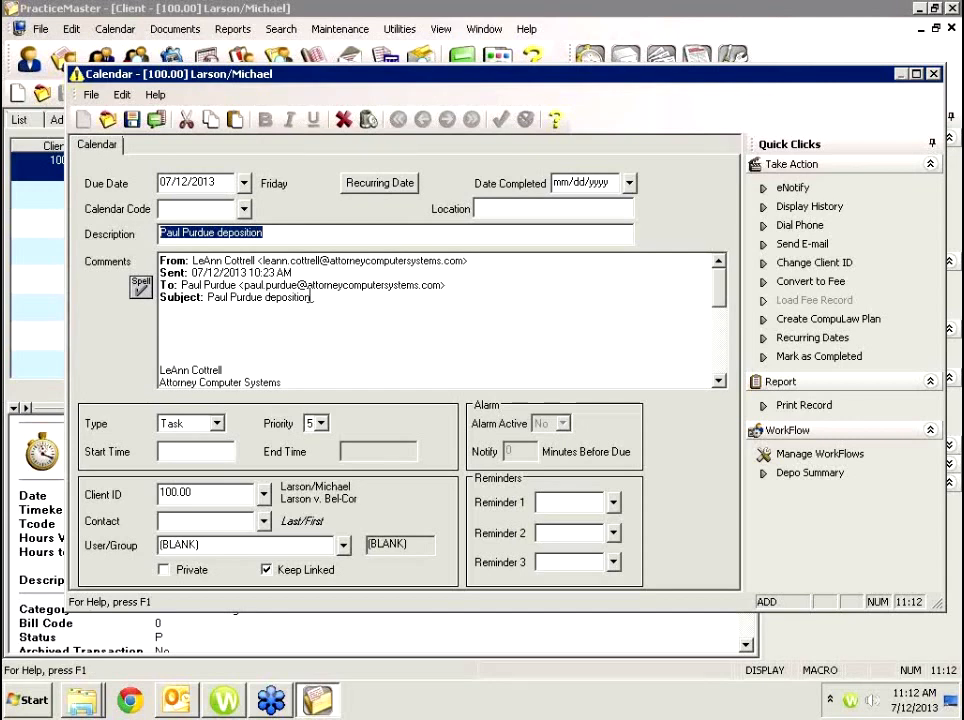
pyautogui.press('Home')
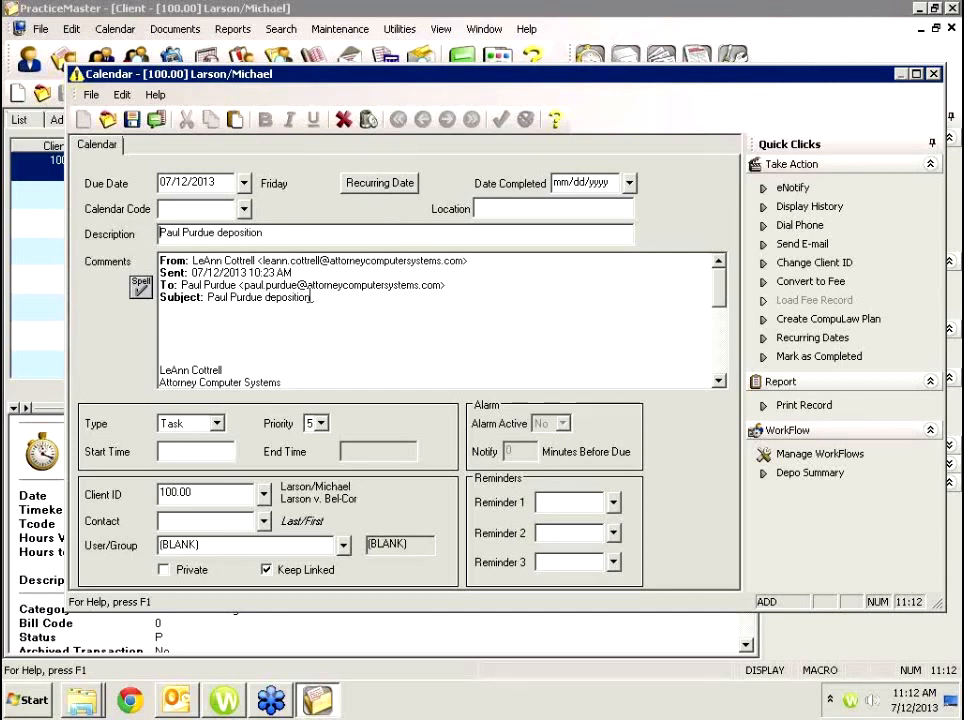
pyautogui.write('Lunch ')
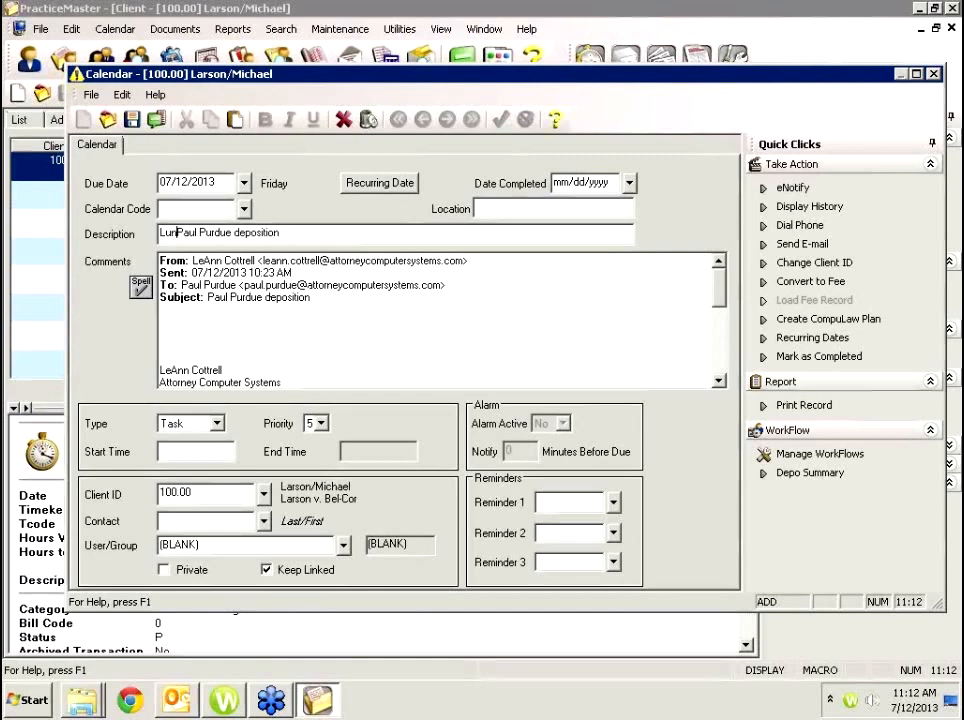
pyautogui.write('w/LeAnn re')
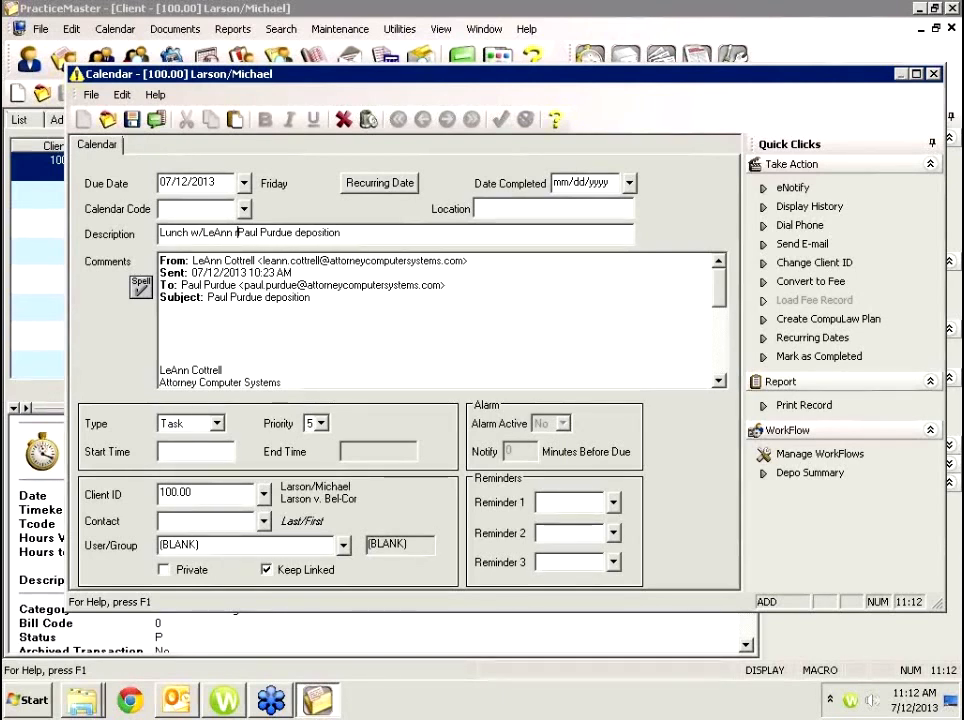
pyautogui.write(':')
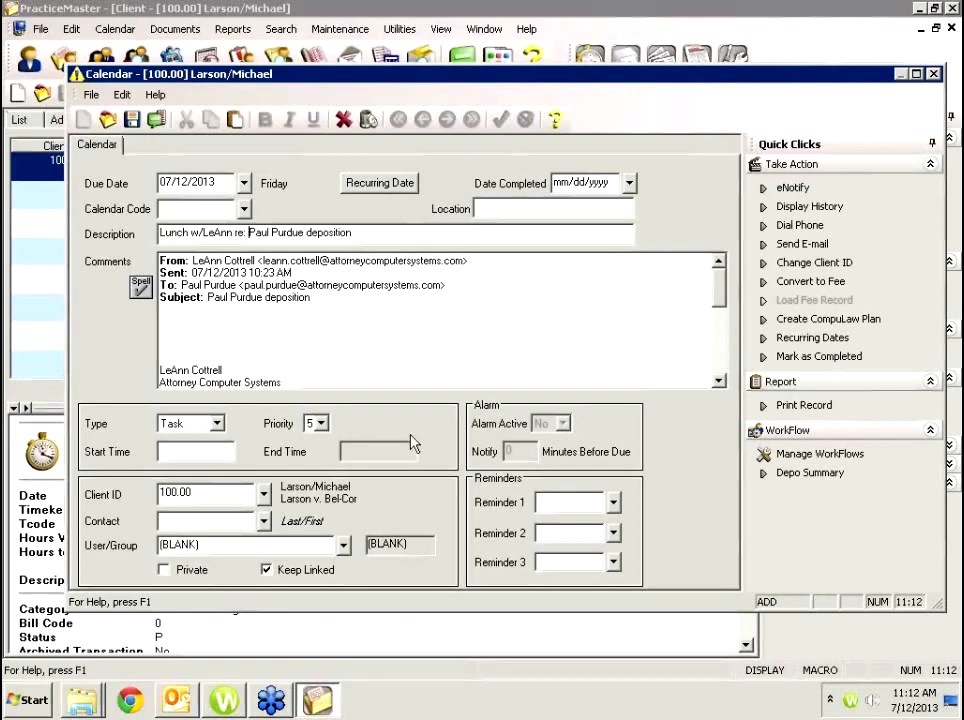
# Set the entry's due date to 11/21/2011.
pyautogui.click(170, 182)
pyautogui.write('11/15/201118')
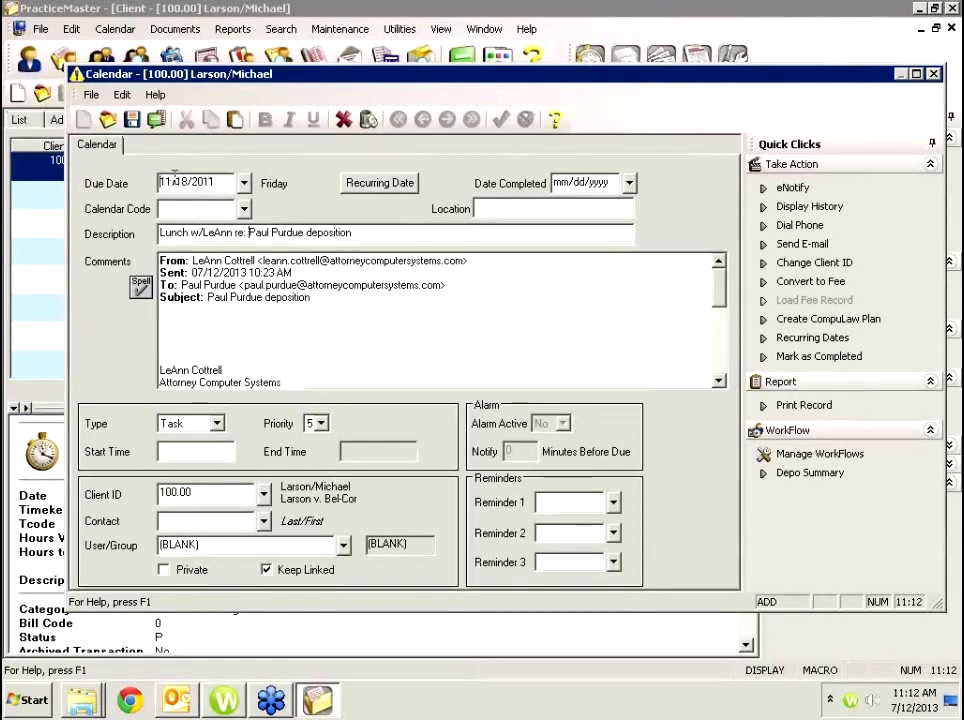
pyautogui.press('Down')
pyautogui.press('Up')
pyautogui.press('Up')
pyautogui.press('Up')
pyautogui.press('Up')
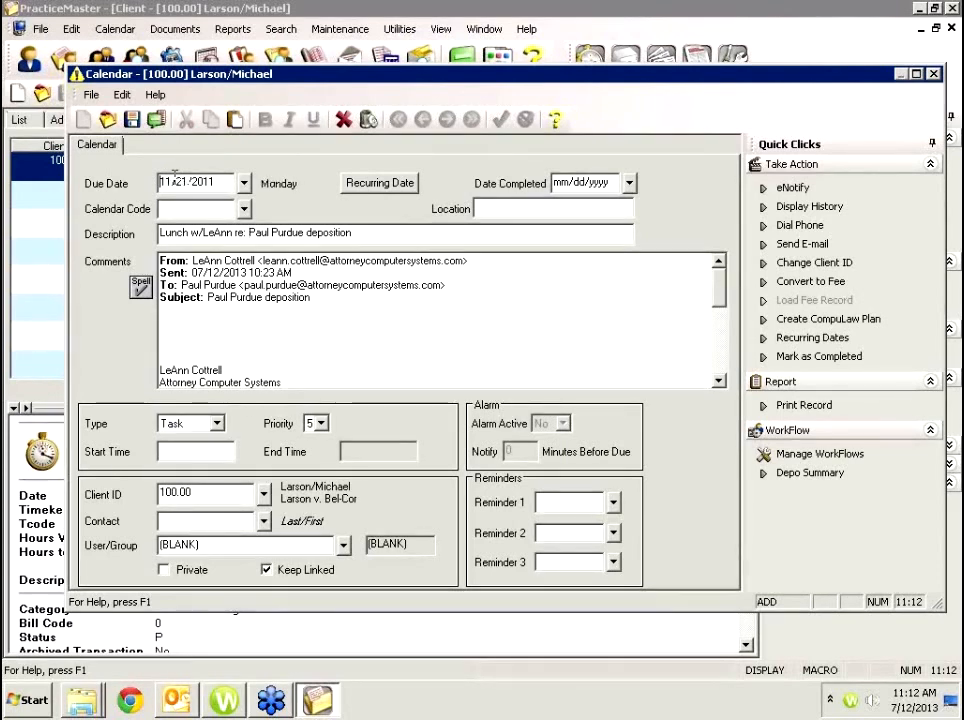
pyautogui.moveTo(228, 184); pyautogui.dragTo(98, 192)
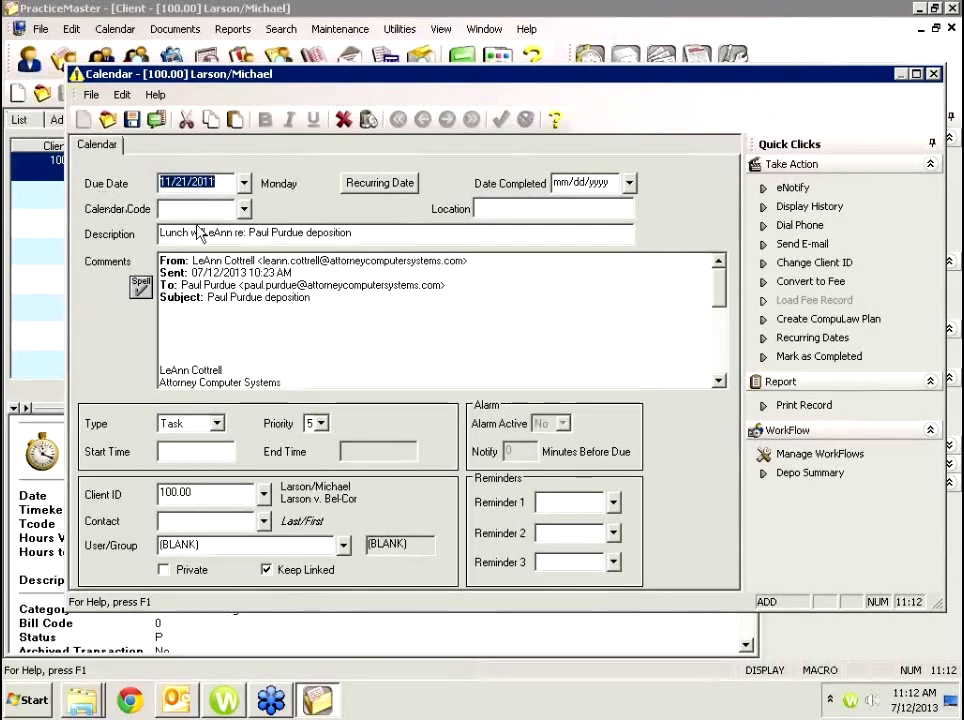
# Make the entry an Event running from 11:30 AM to 01:00 PM.
pyautogui.click(200, 451)
pyautogui.click(218, 424)
pyautogui.click(219, 439)
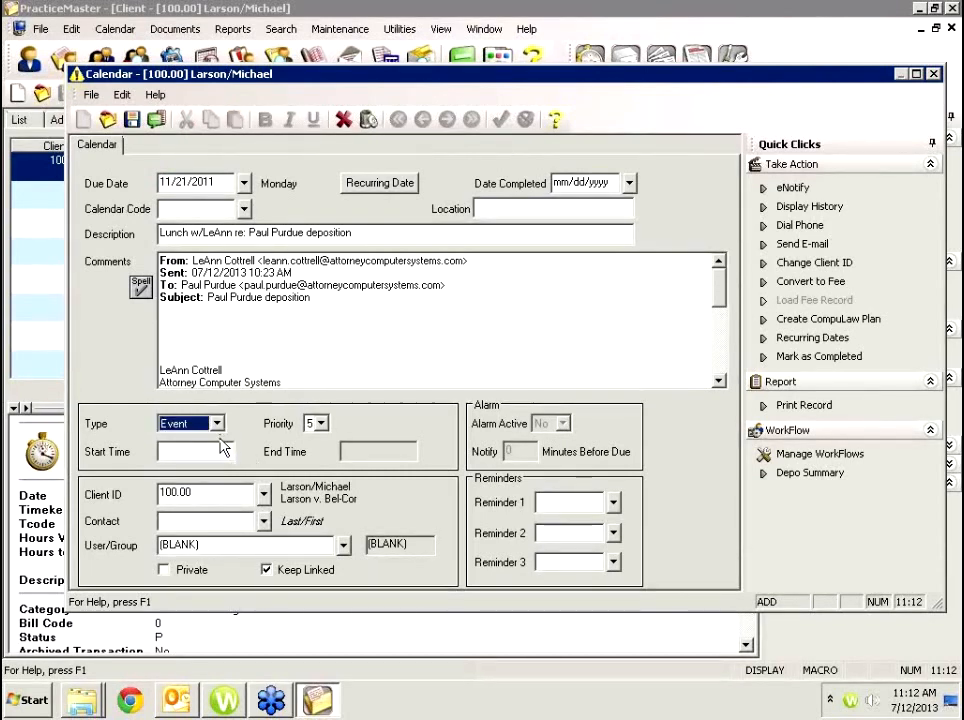
pyautogui.click(225, 451)
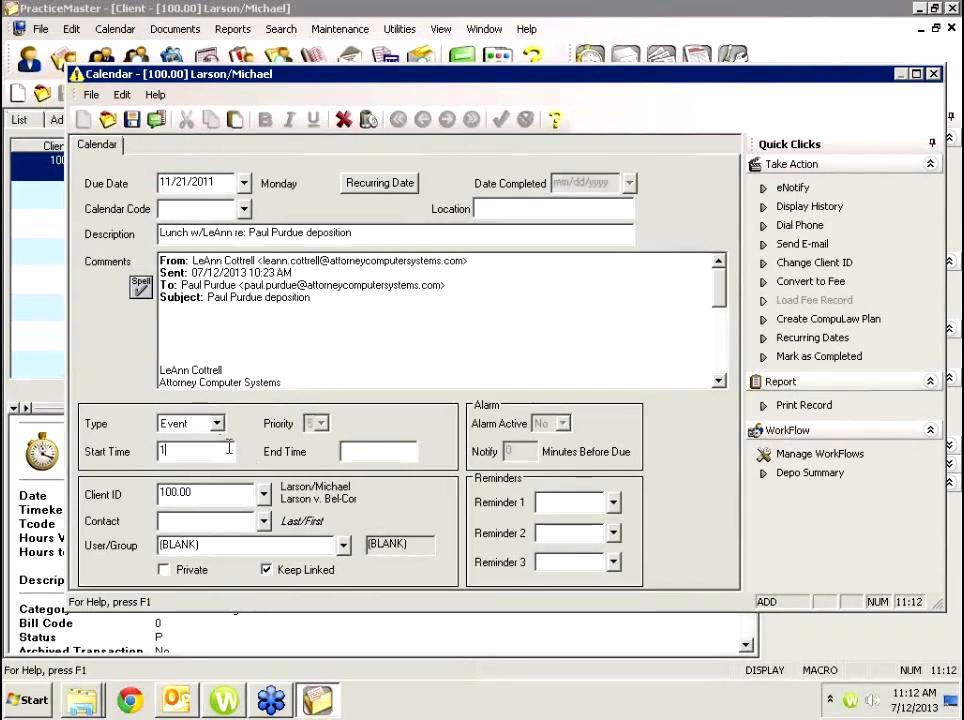
pyautogui.write('11:30')
pyautogui.press('Tab')
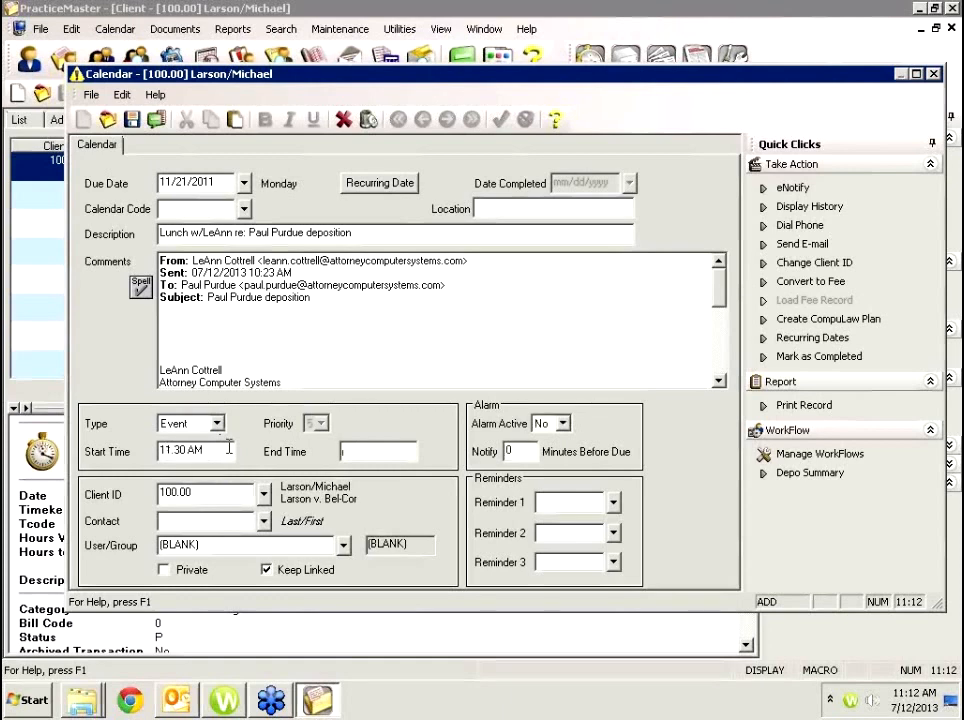
pyautogui.write('1')
pyautogui.write('00')
pyautogui.press('Tab')
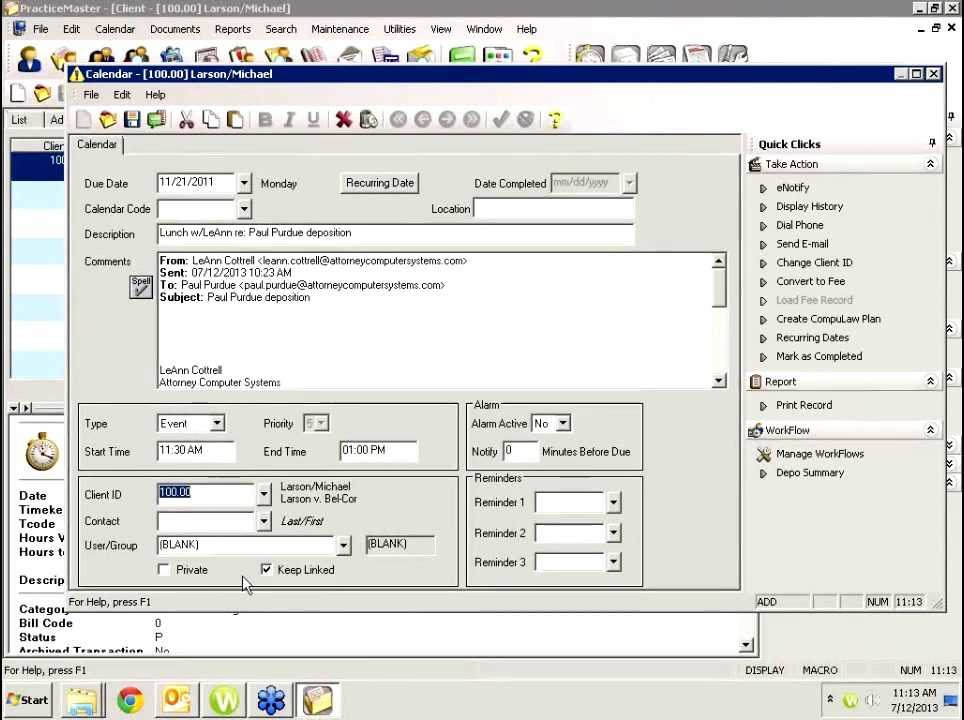
# Save the lunch event, skipping the flagged word and closing the spell check.
pyautogui.hotkey('ctrl', 's')
pyautogui.click(398, 100)
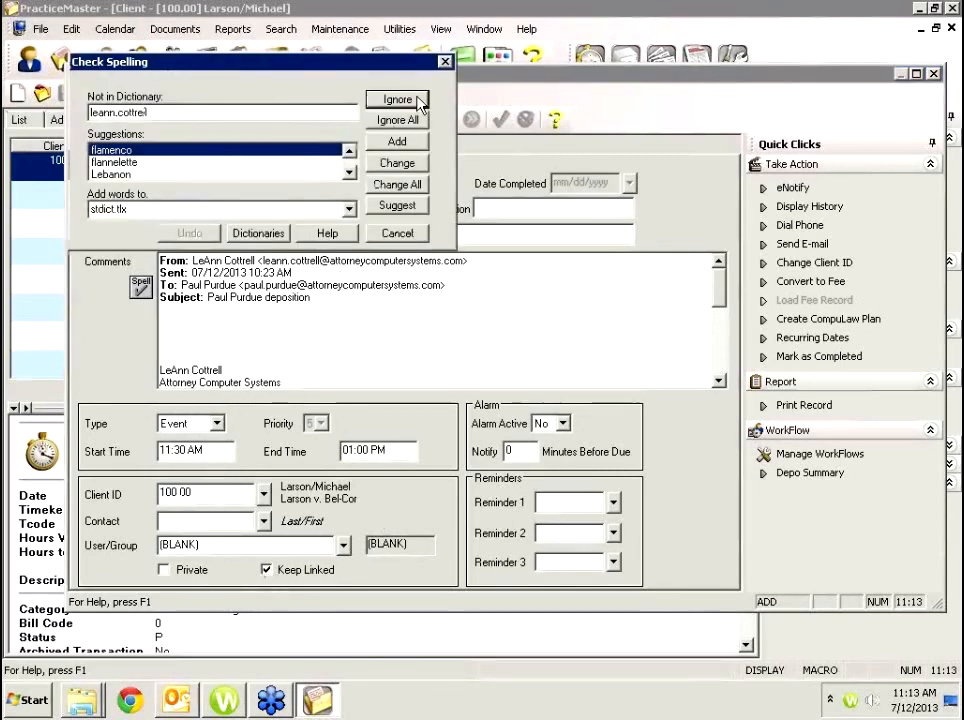
pyautogui.click(386, 230)
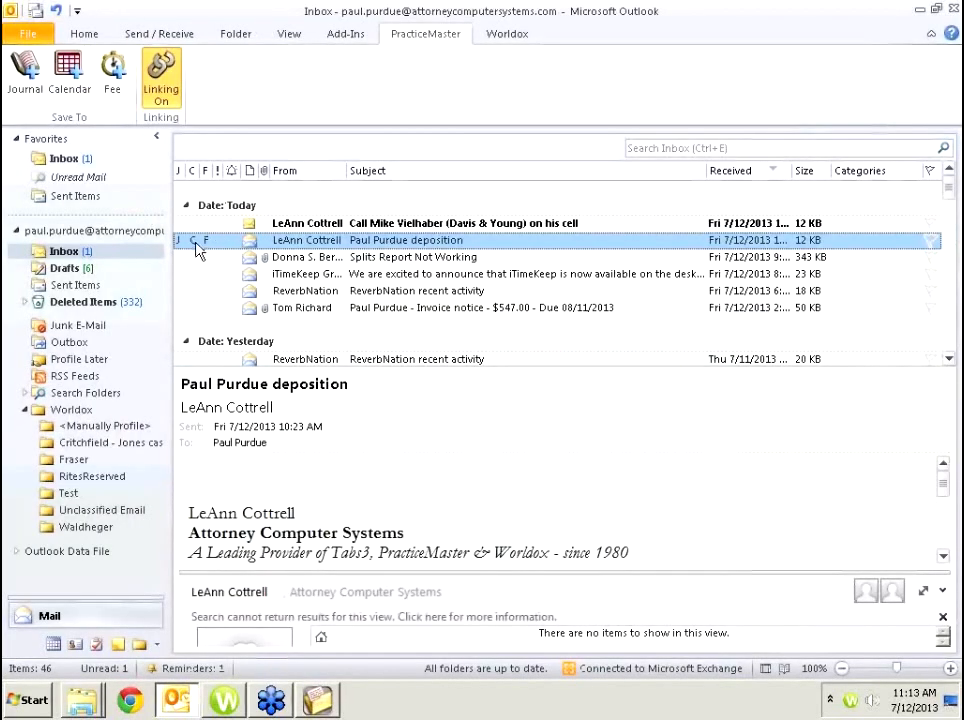
# Read the Splits Report Not Working email, then return to PracticeMaster's client fee list.
pyautogui.click(245, 258)
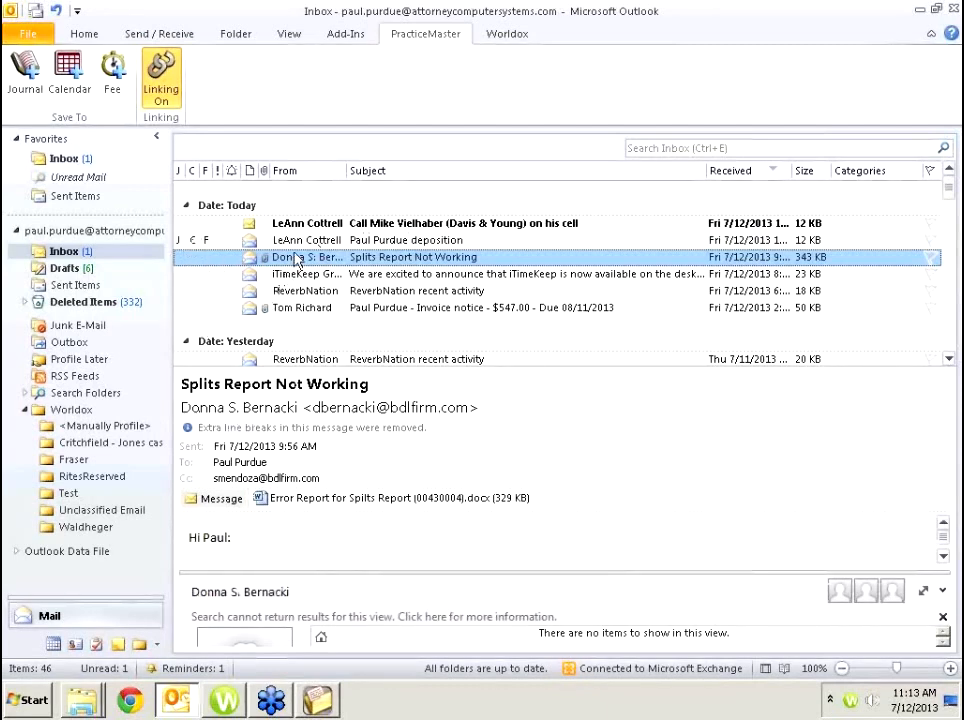
pyautogui.click(325, 706)
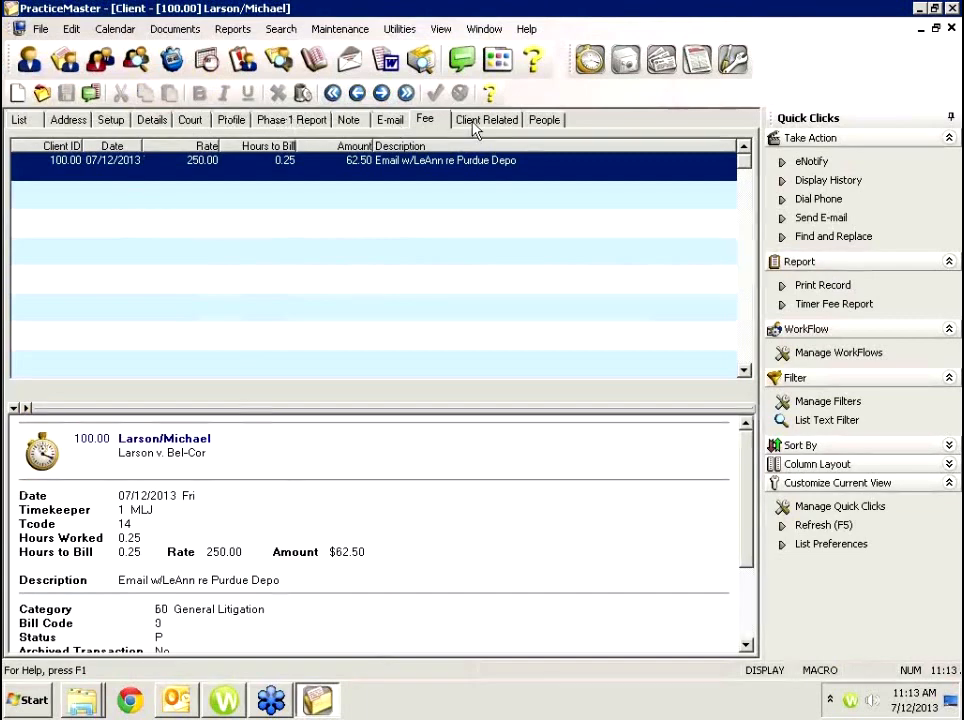
# Enable the Calendar Page in the client page configuration.
pyautogui.click(20, 119)
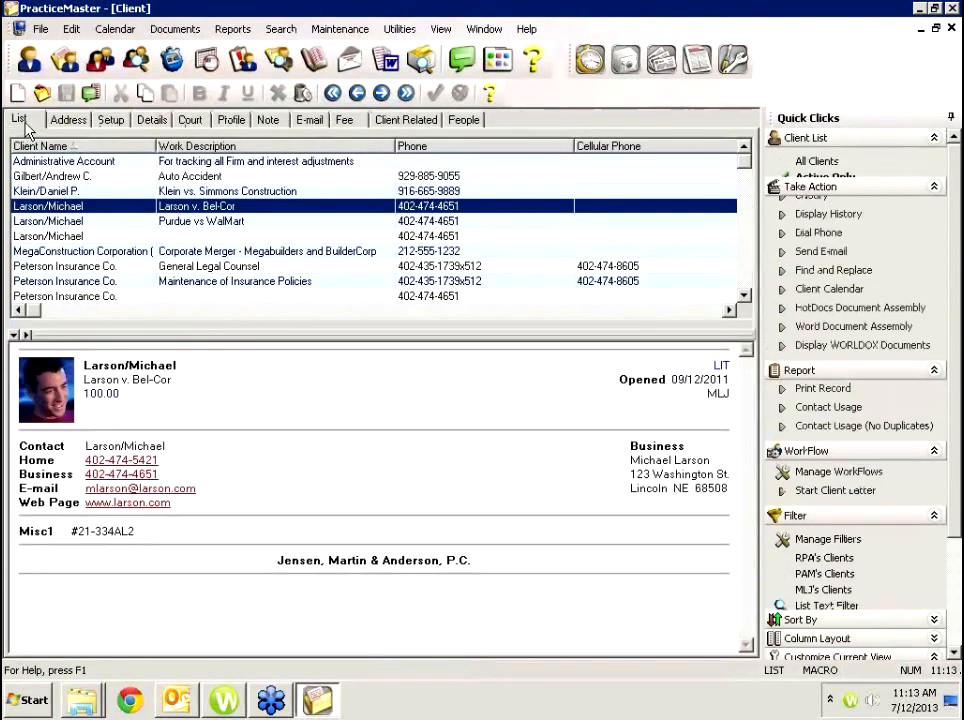
pyautogui.click(71, 28)
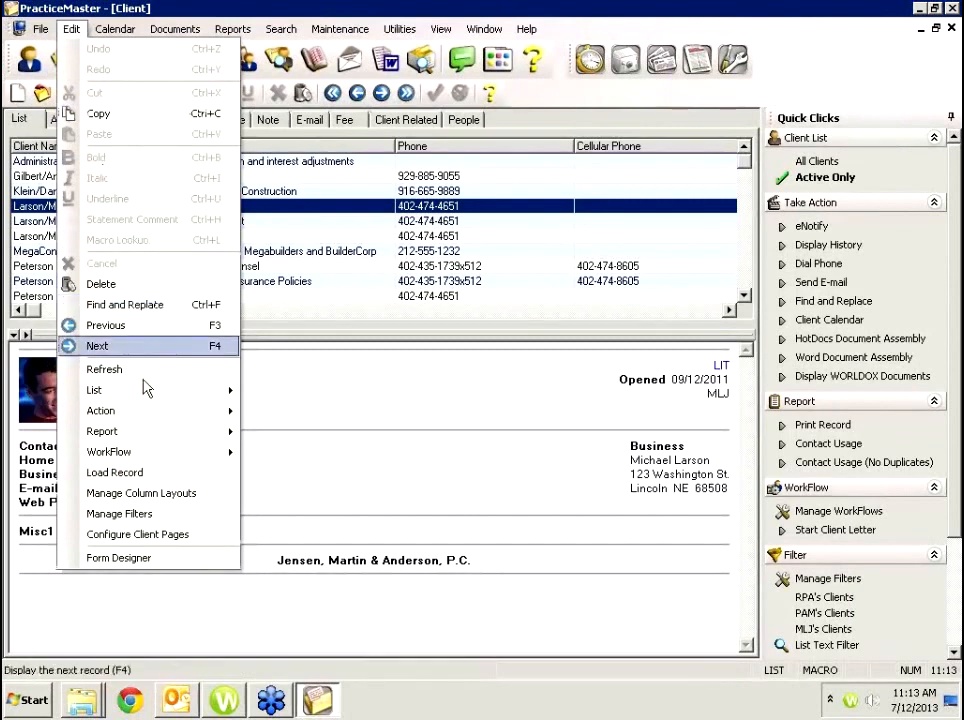
pyautogui.click(113, 535)
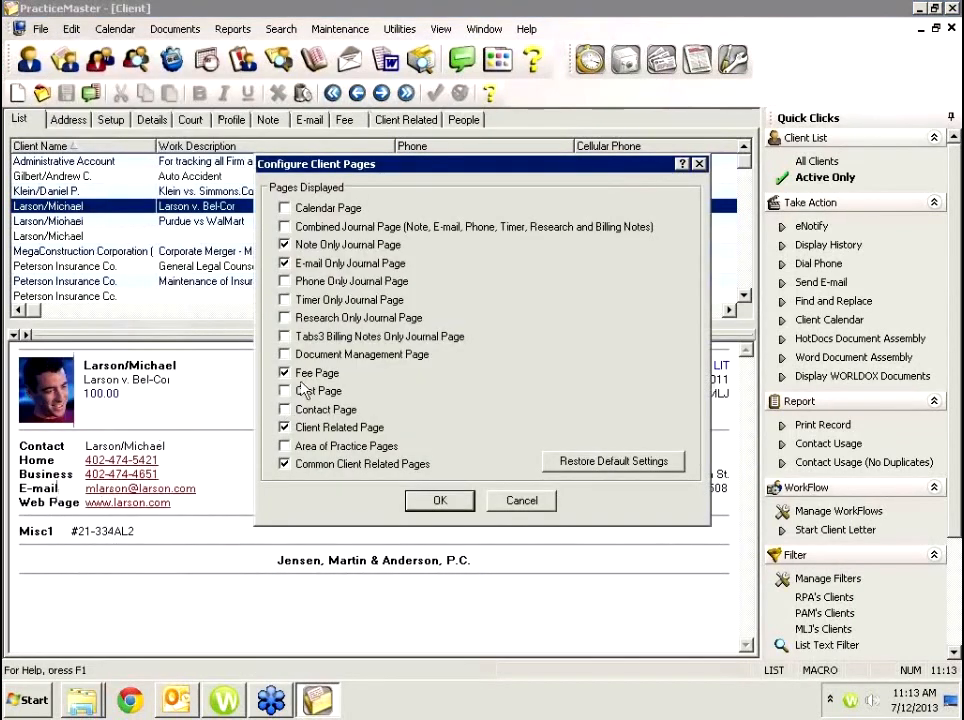
pyautogui.click(284, 208)
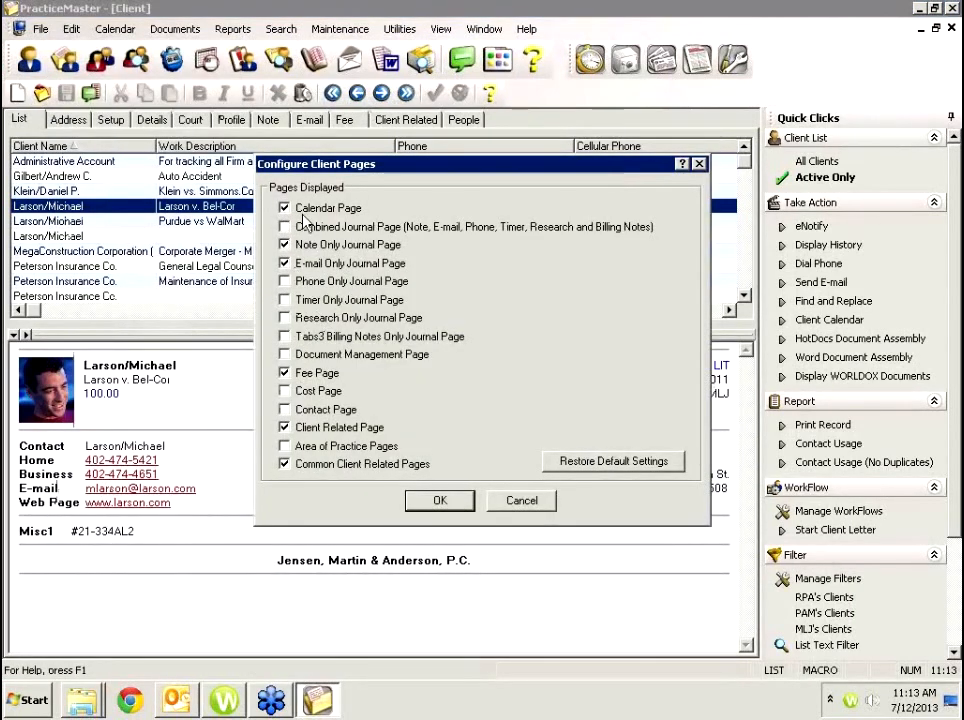
pyautogui.click(445, 502)
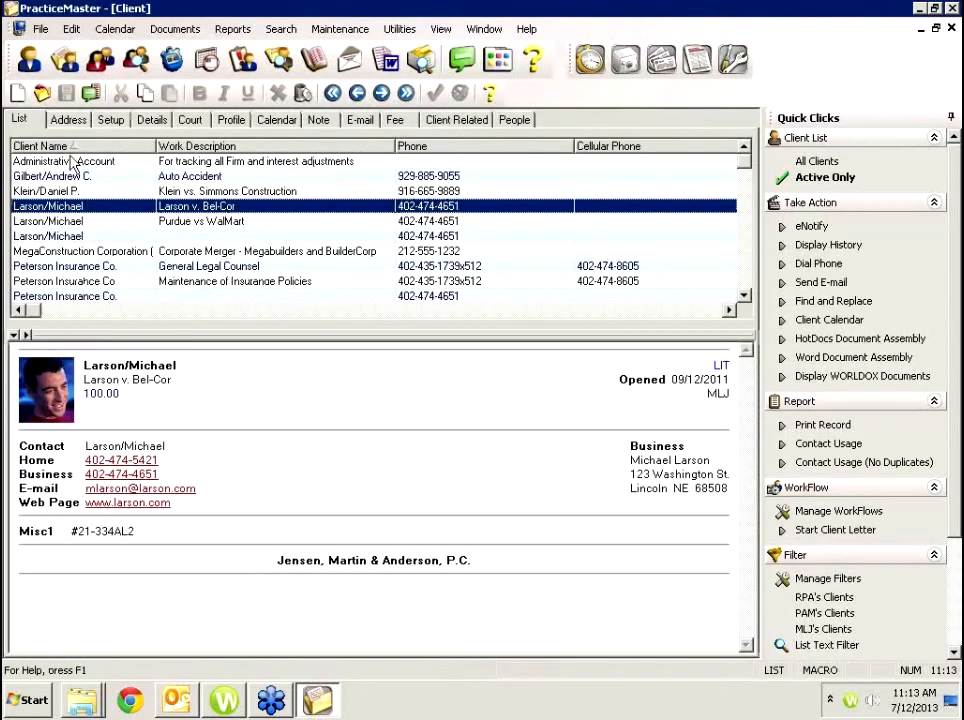
# View the client's calendar and the 11/21/2011 lunch event, checking Outlook in between.
pyautogui.click(274, 119)
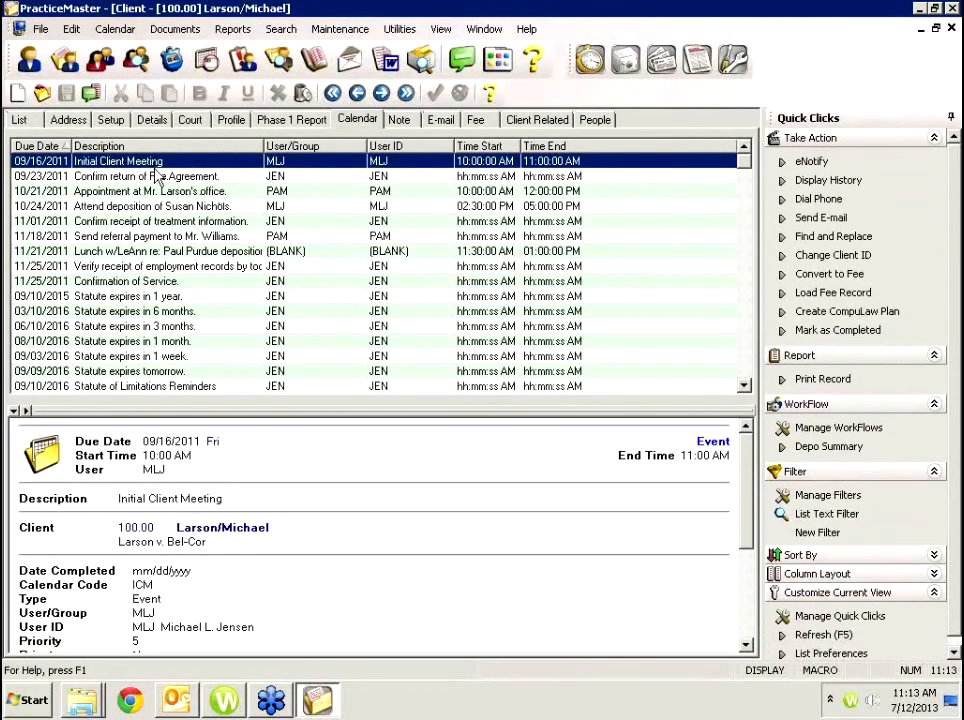
pyautogui.click(130, 251)
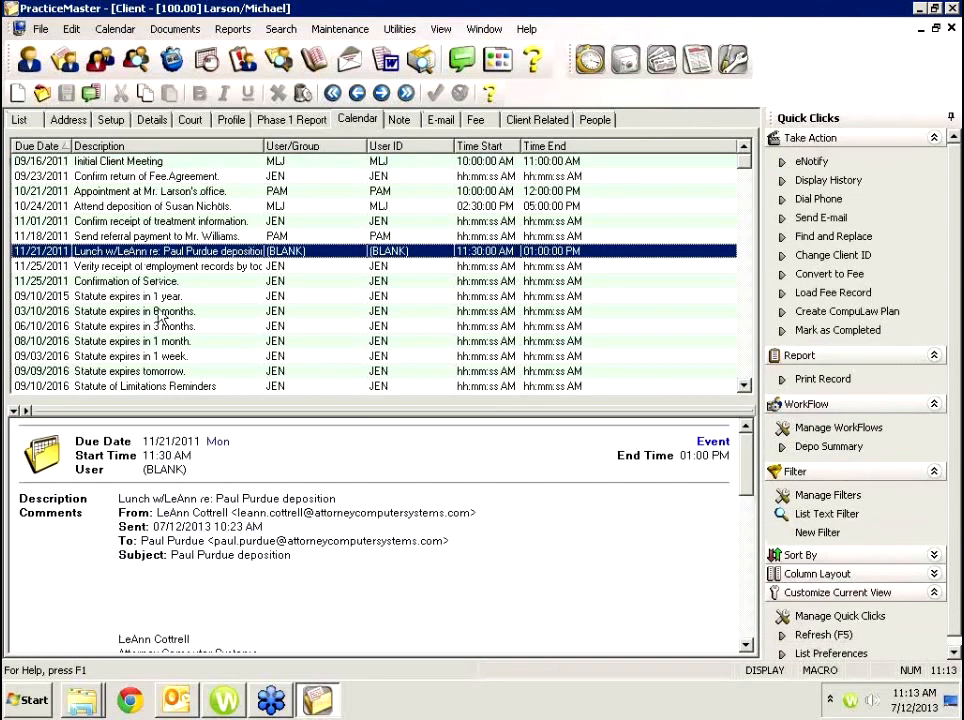
pyautogui.click(175, 701)
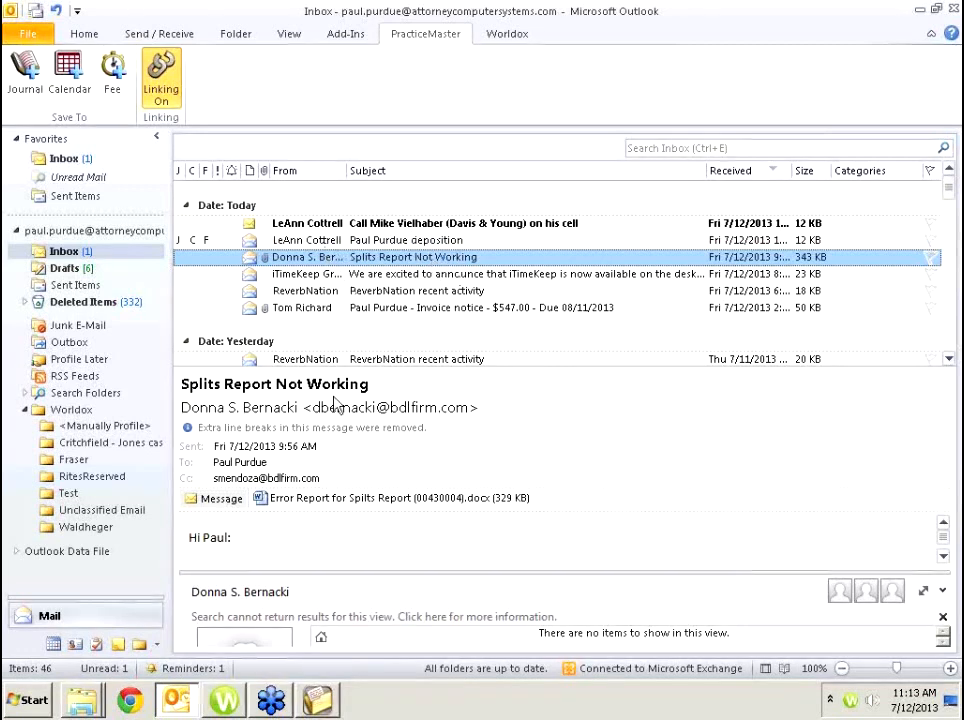
pyautogui.click(320, 702)
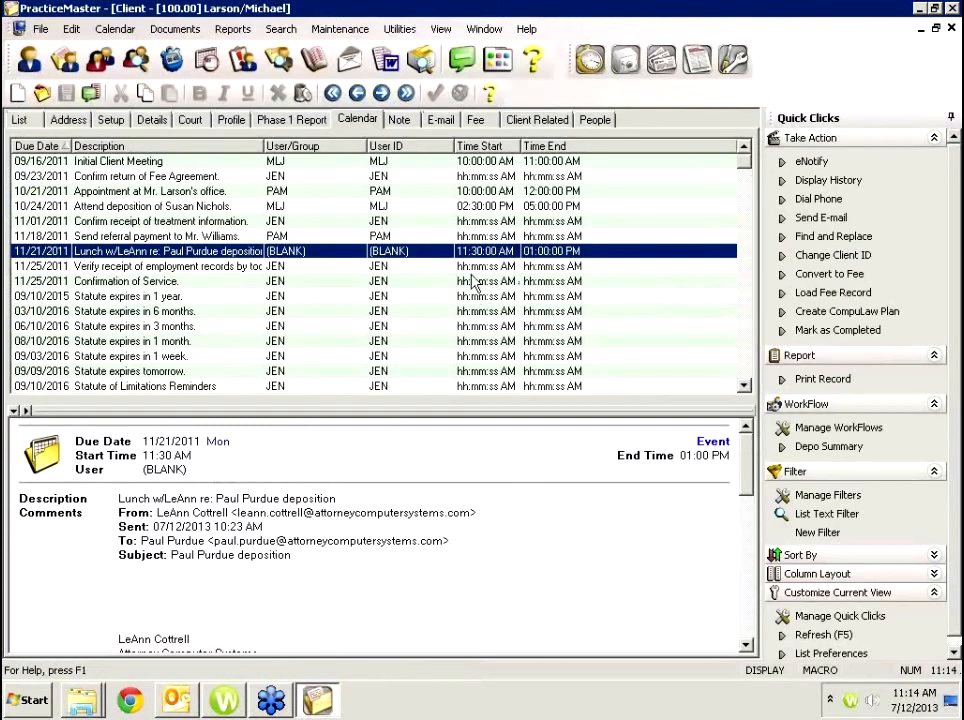
# Add a client note about the scheduled lunch and save it past the spell check.
pyautogui.click(400, 121)
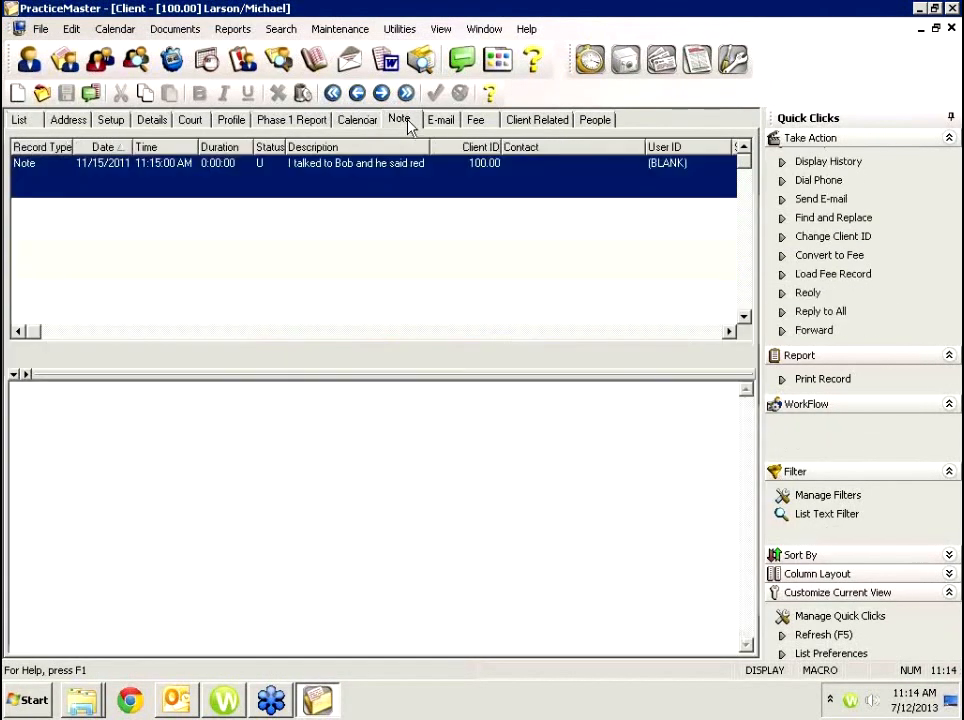
pyautogui.doubleClick(374, 231)
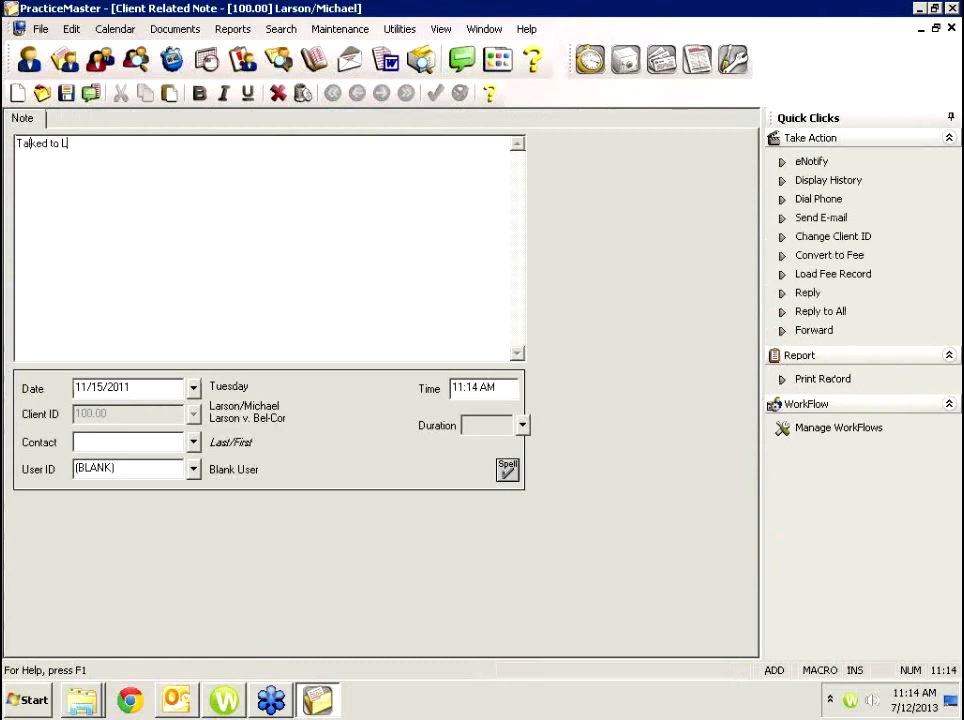
pyautogui.write('Talked to LeAnn, Sced lunch, we determined')
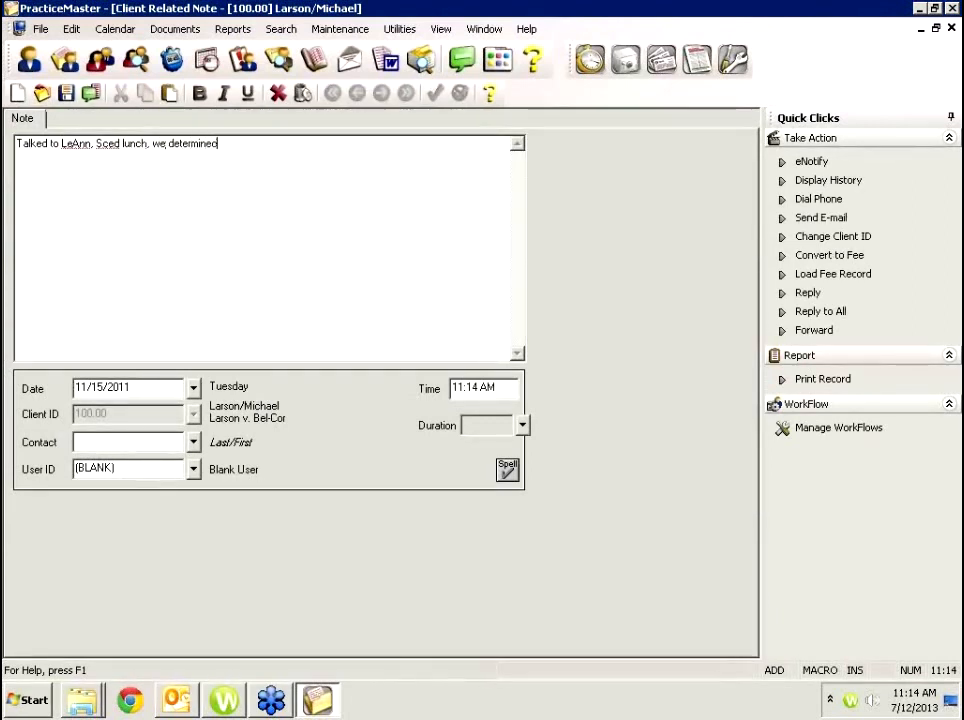
pyautogui.press('F7')
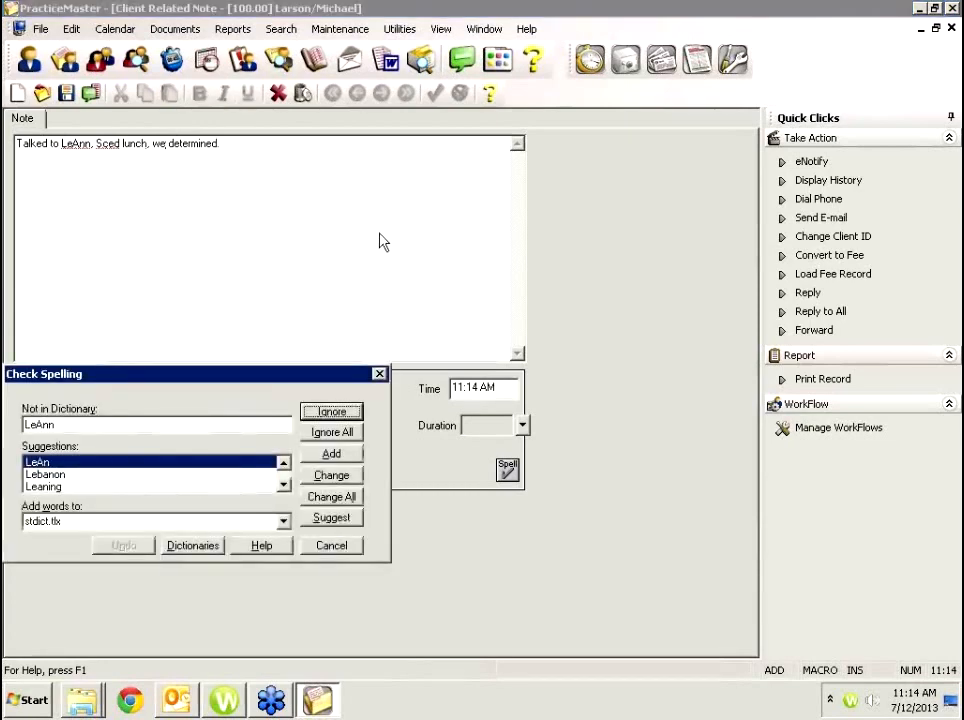
pyautogui.click(332, 546)
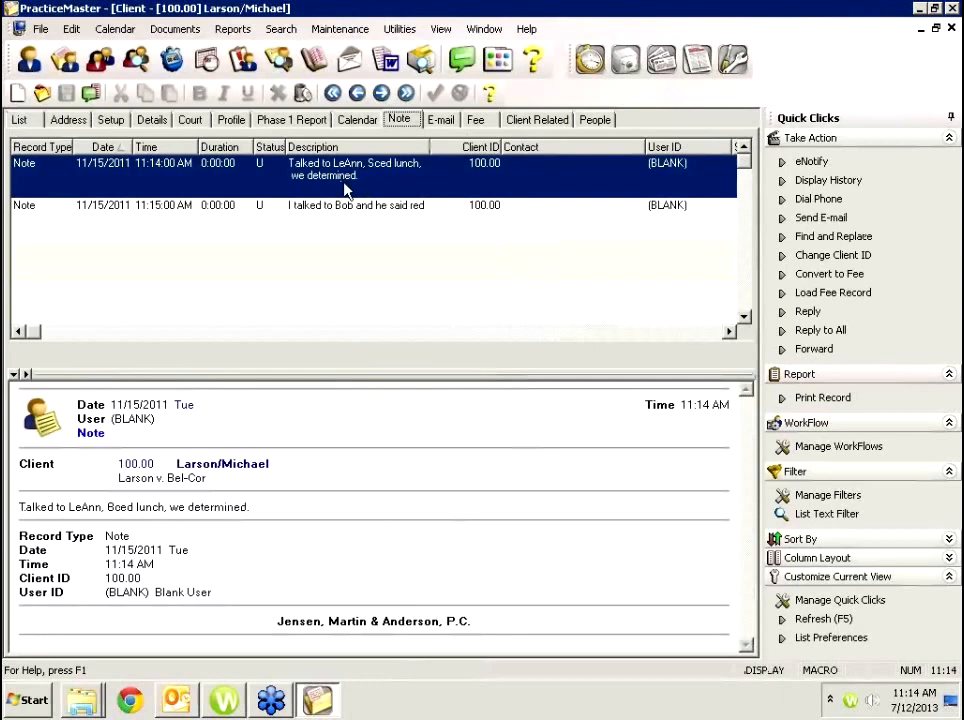
# Preview the second client note, then list the Bel-Cor matter's six related people.
pyautogui.click(335, 216)
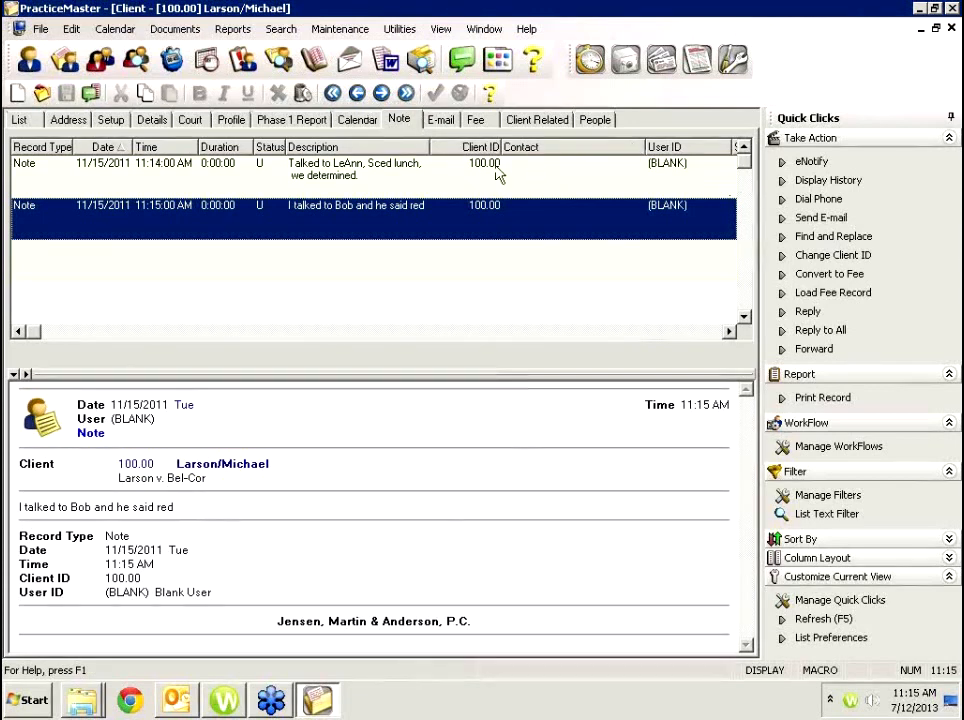
pyautogui.click(610, 121)
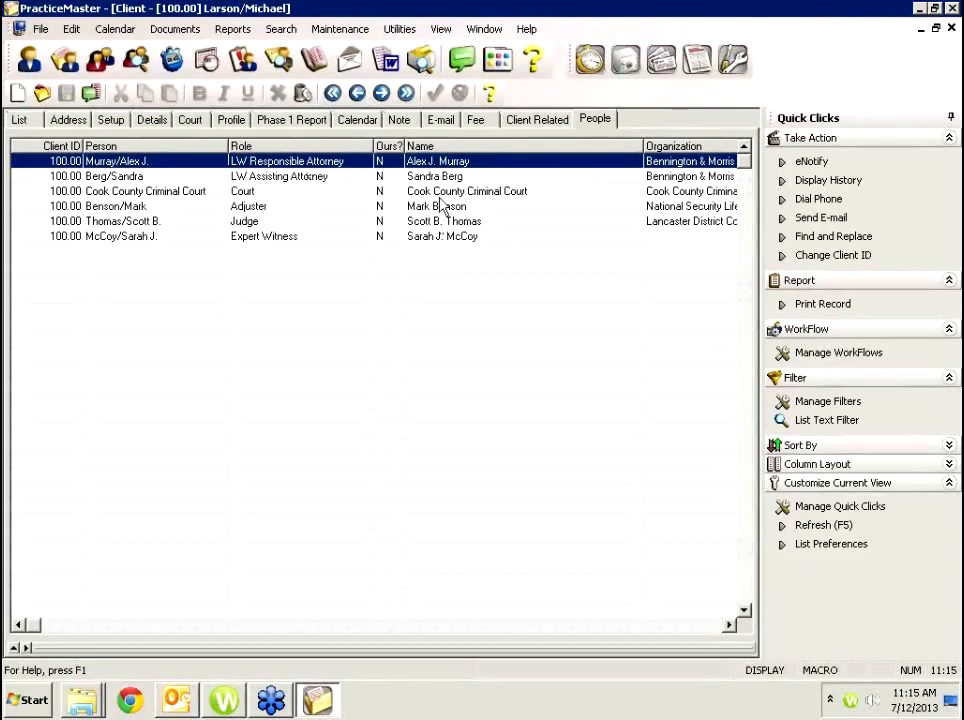
pyautogui.doubleClick(286, 237)
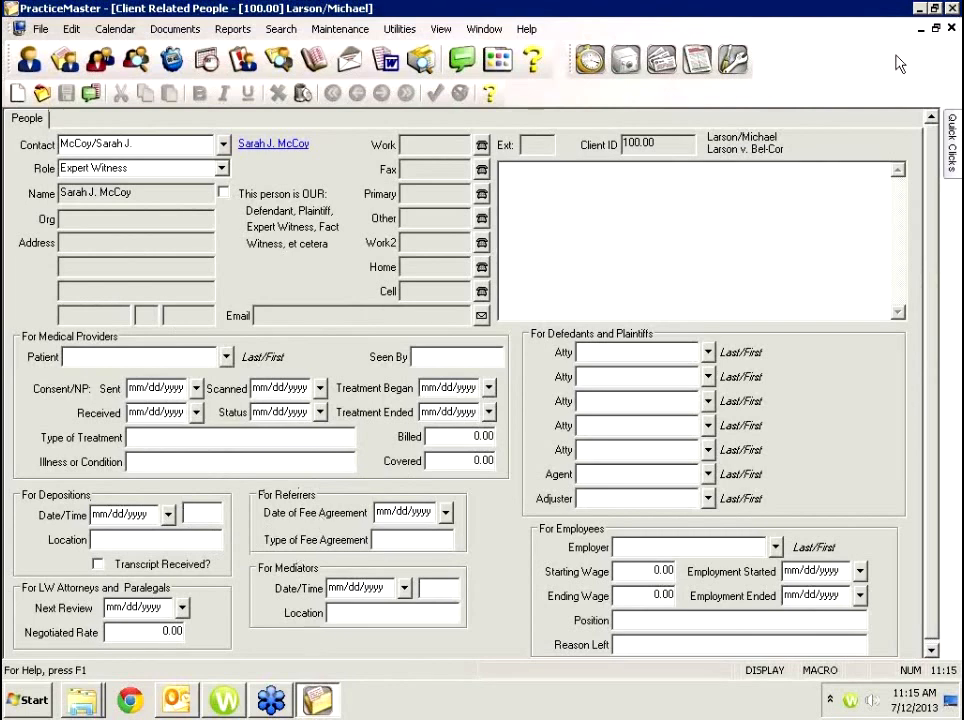
pyautogui.click(952, 30)
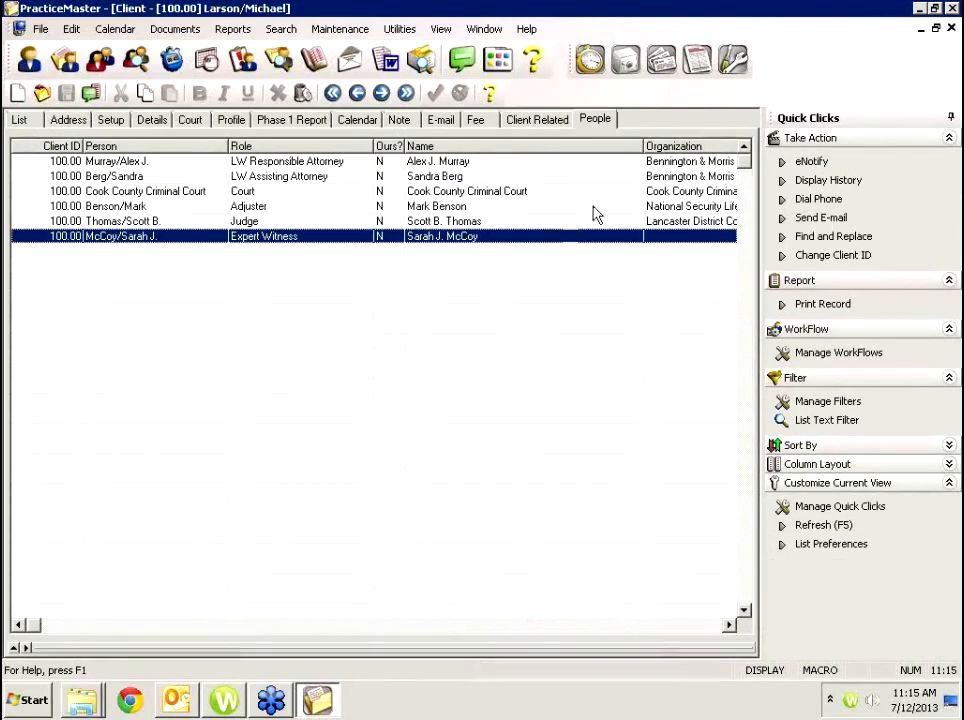
pyautogui.click(574, 208)
pyautogui.click(566, 191)
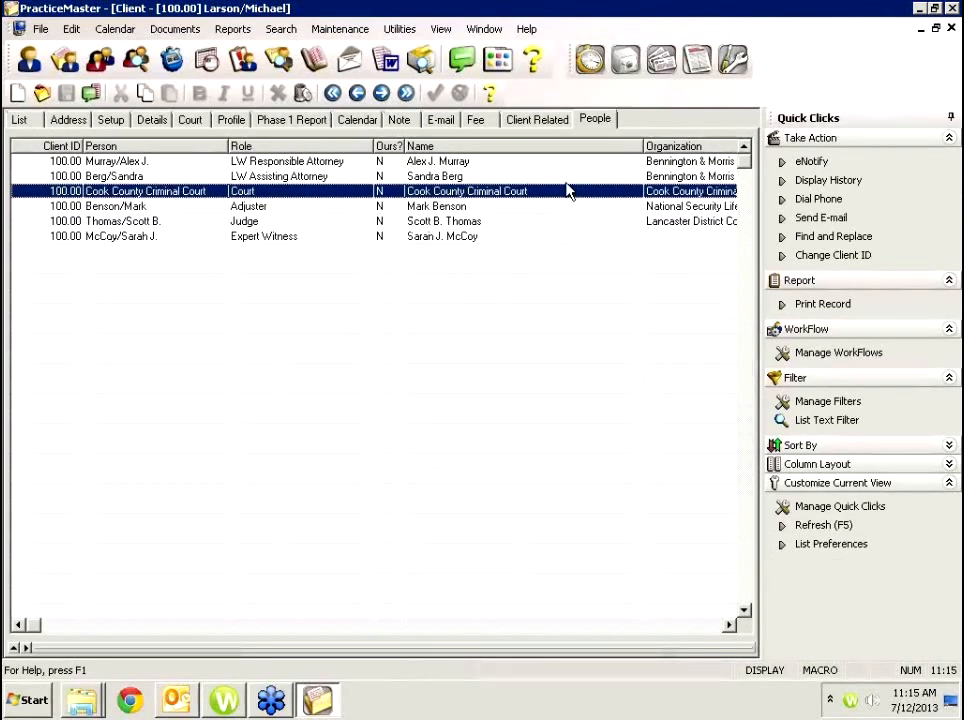
pyautogui.click(566, 179)
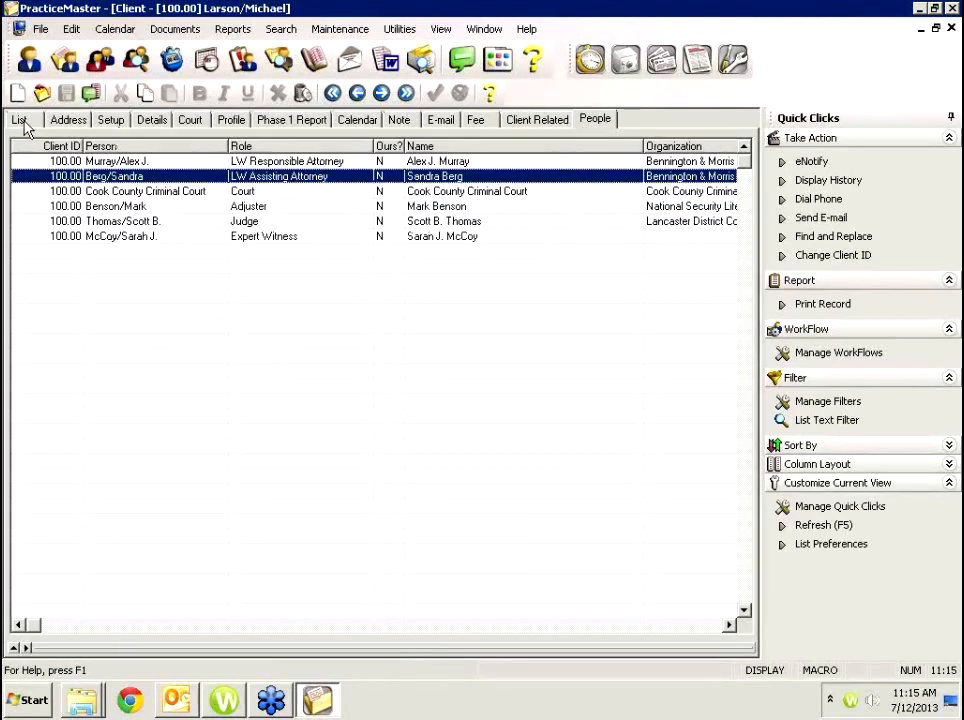
pyautogui.click(262, 225)
pyautogui.click(268, 239)
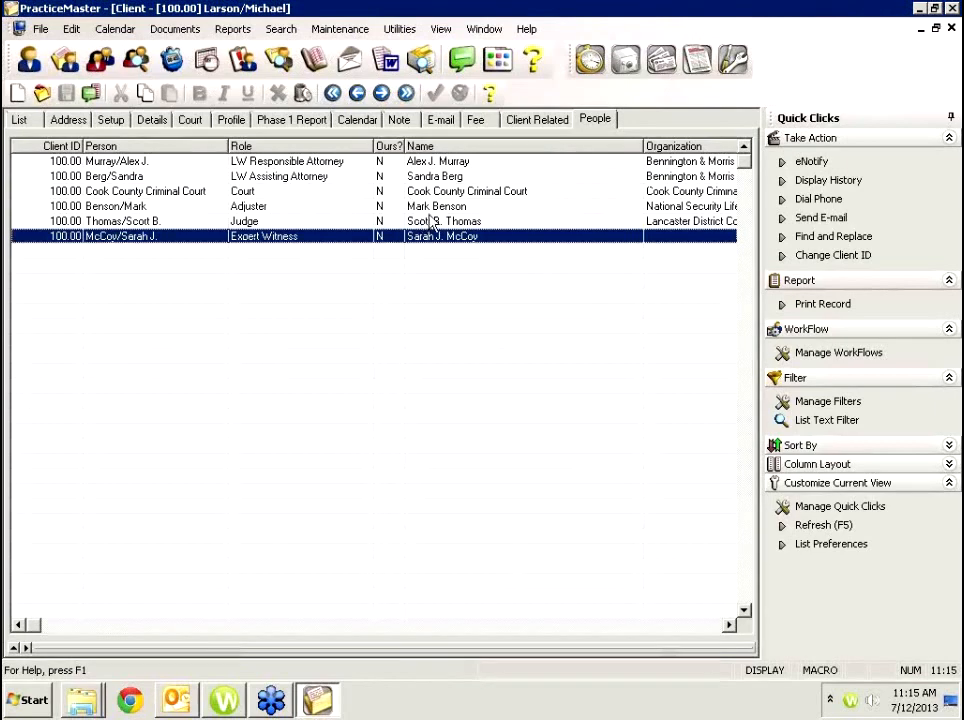
pyautogui.click(103, 62)
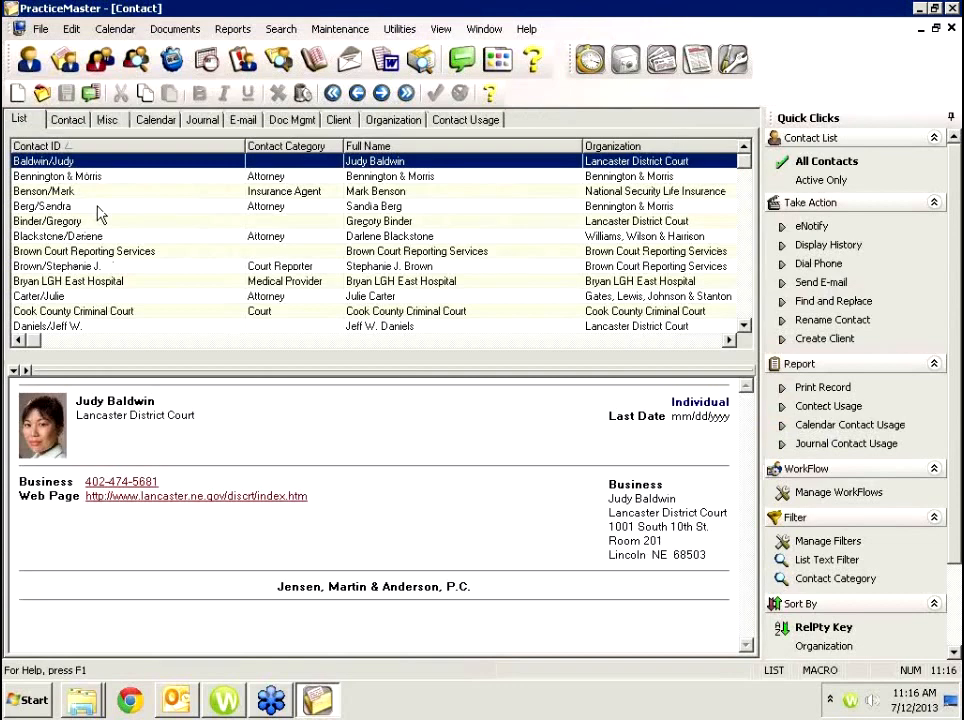
pyautogui.click(99, 207)
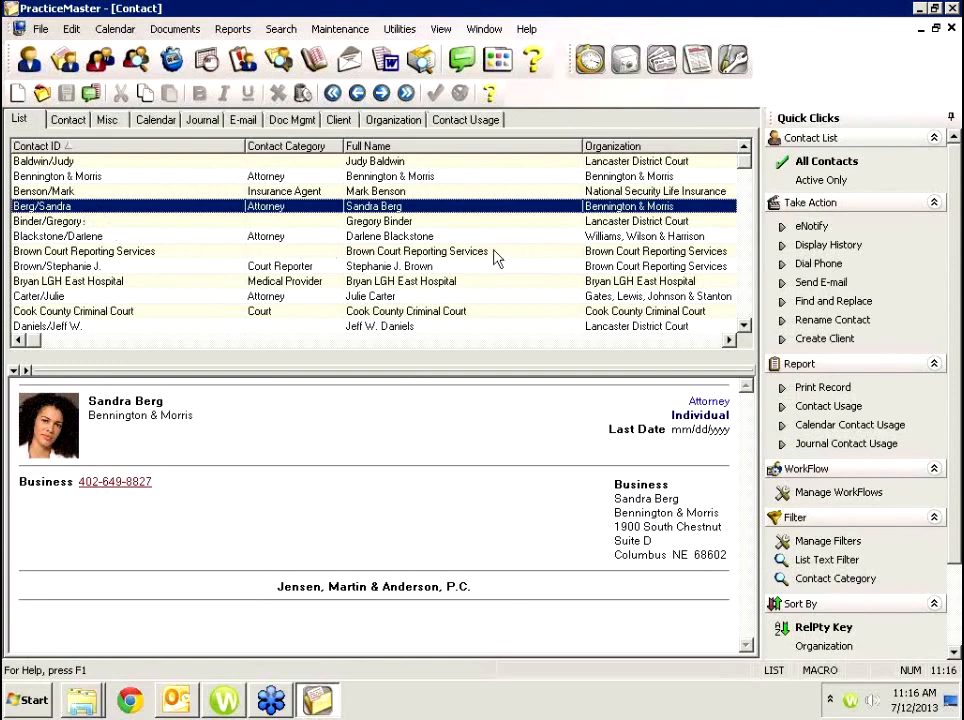
pyautogui.doubleClick(657, 208)
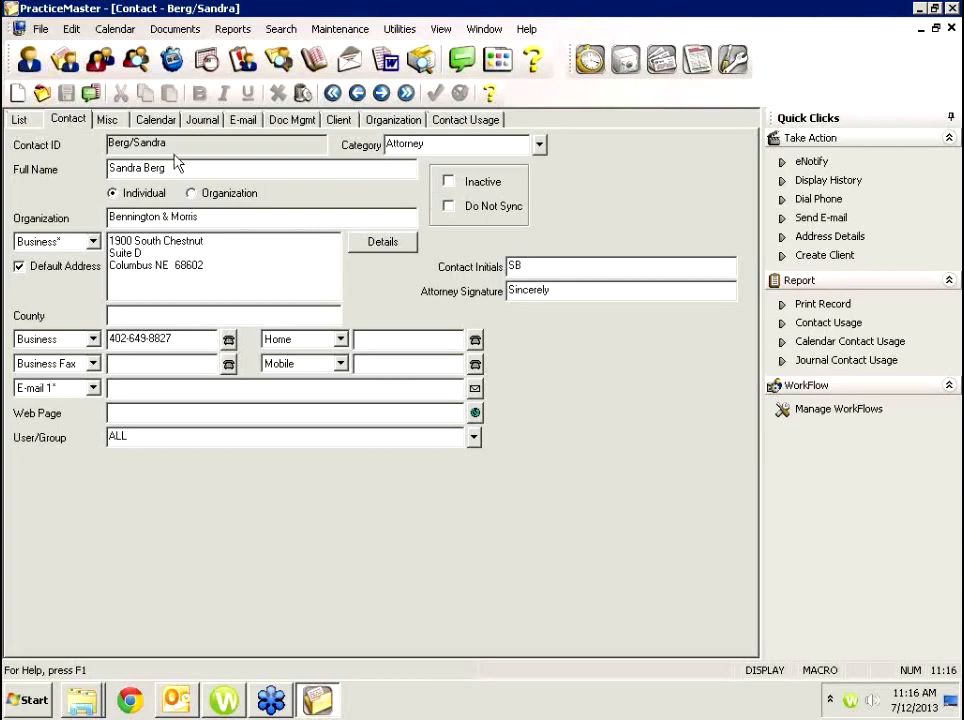
pyautogui.click(27, 119)
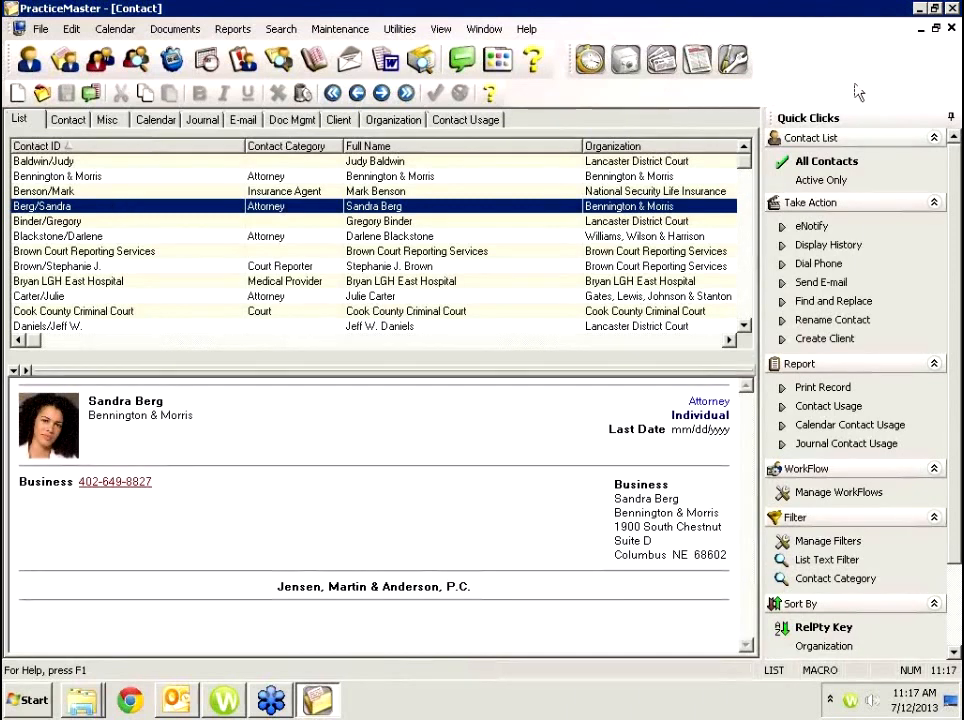
pyautogui.click(952, 29)
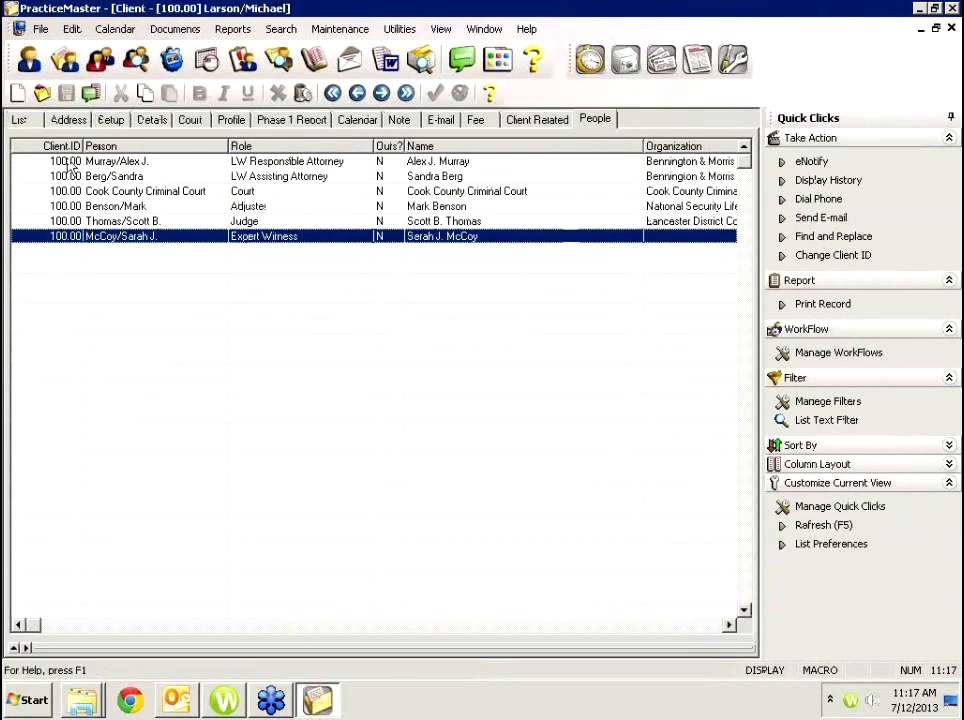
# Open Cook County Criminal Court in the Contact File and view its Contact Usage.
pyautogui.click(19, 119)
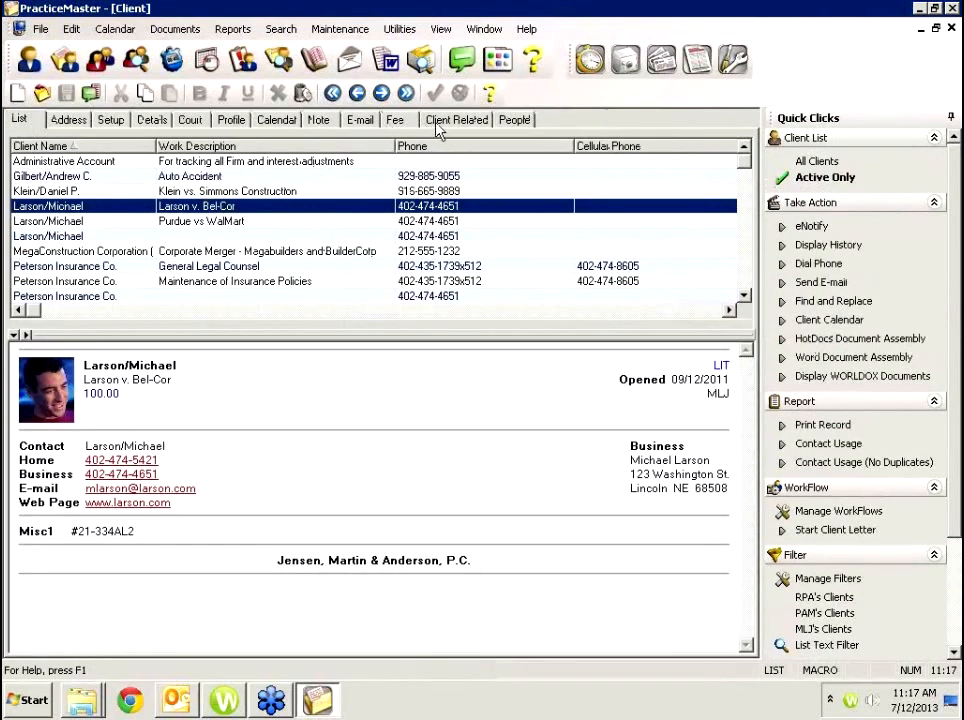
pyautogui.click(514, 121)
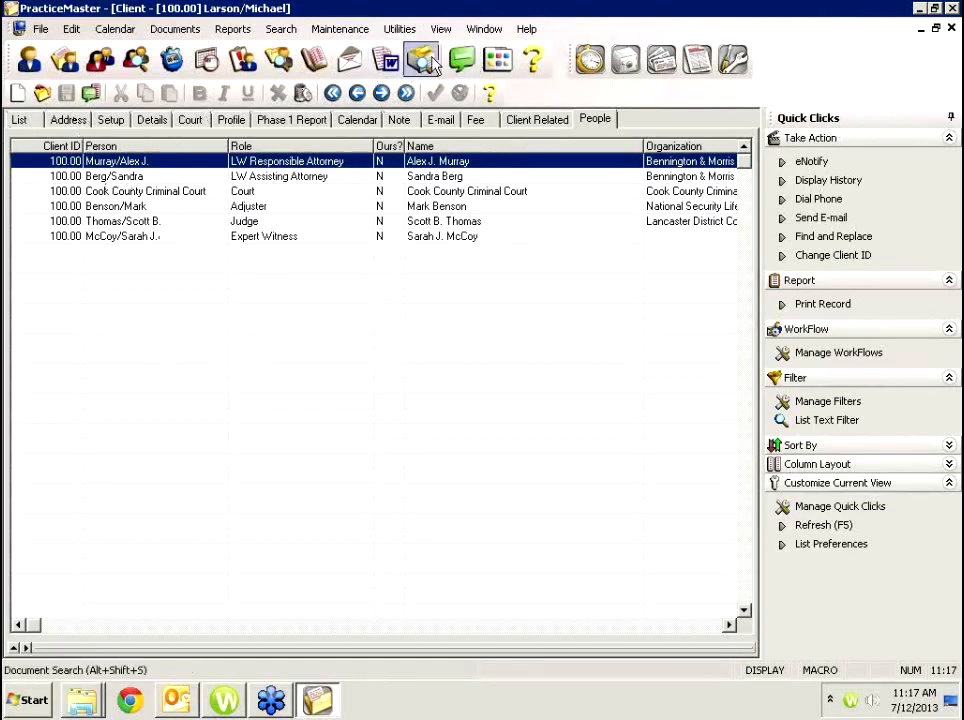
pyautogui.click(100, 60)
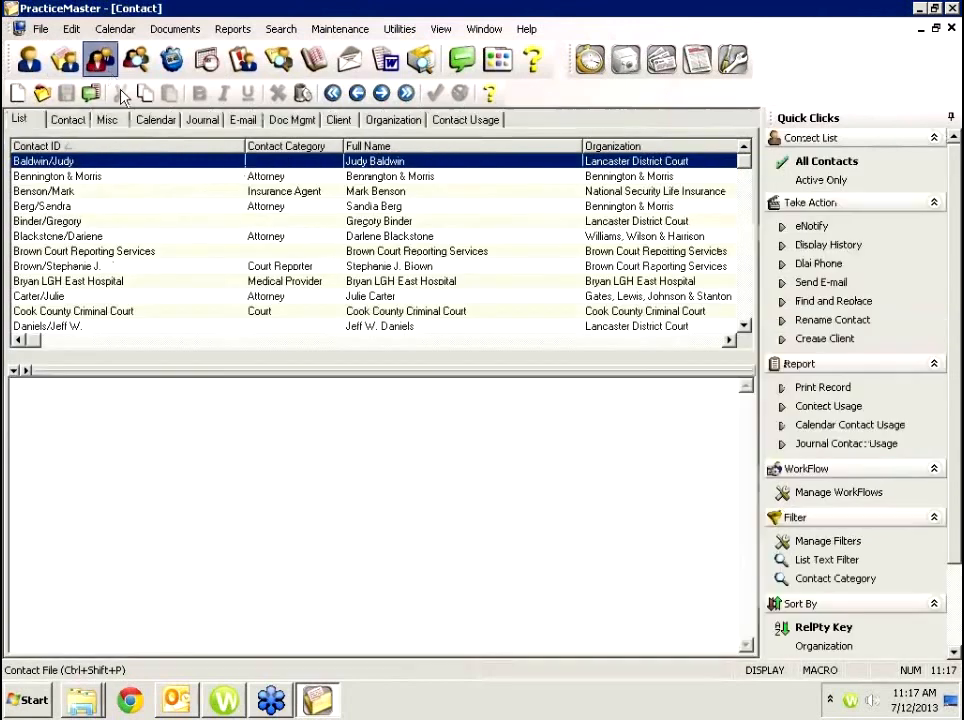
pyautogui.click(99, 210)
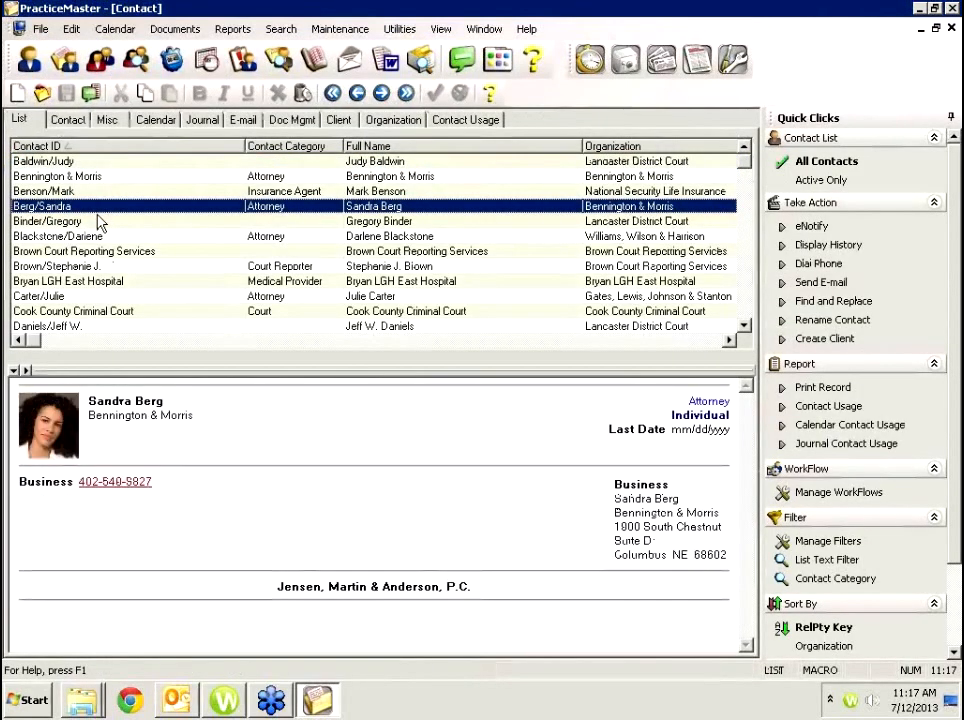
pyautogui.click(482, 119)
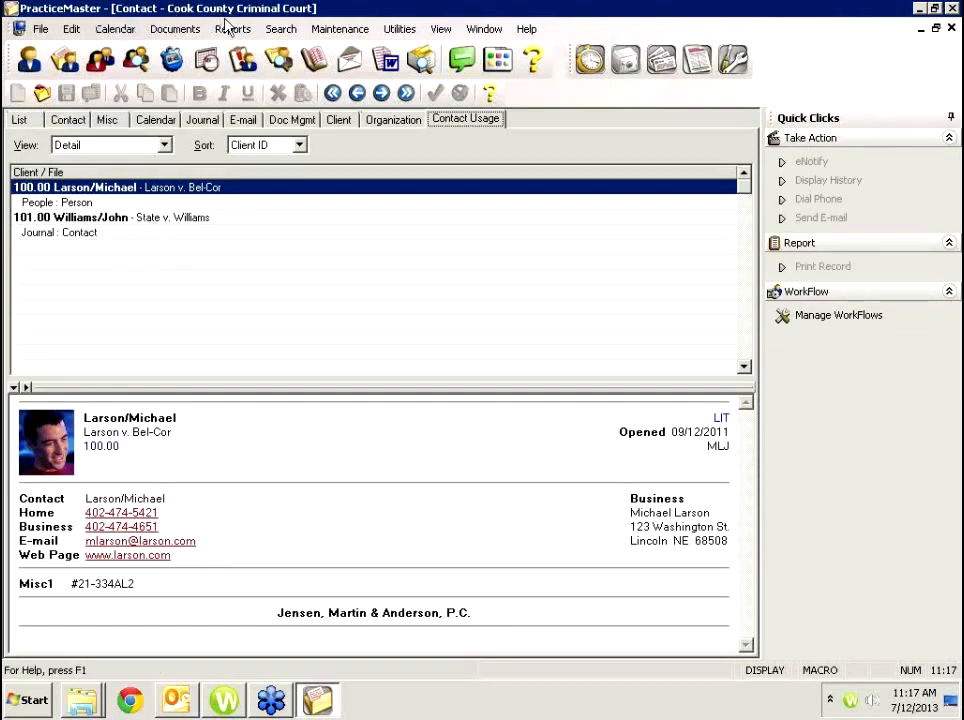
# Review the two client files using the contact, then close the Contact and Client windows.
pyautogui.click(115, 218)
pyautogui.click(126, 190)
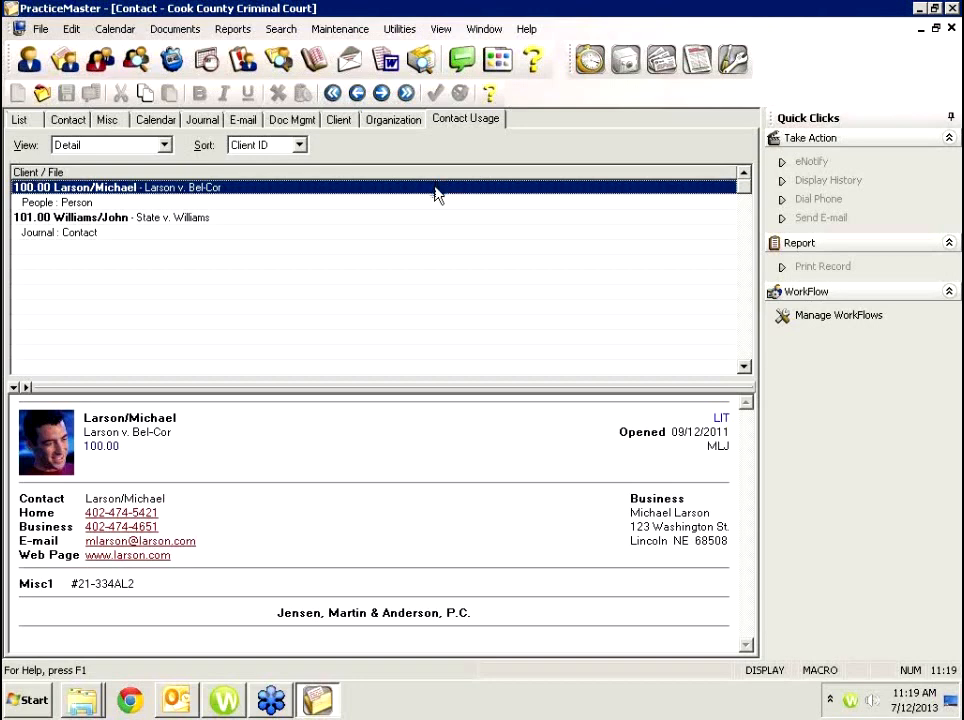
pyautogui.click(951, 28)
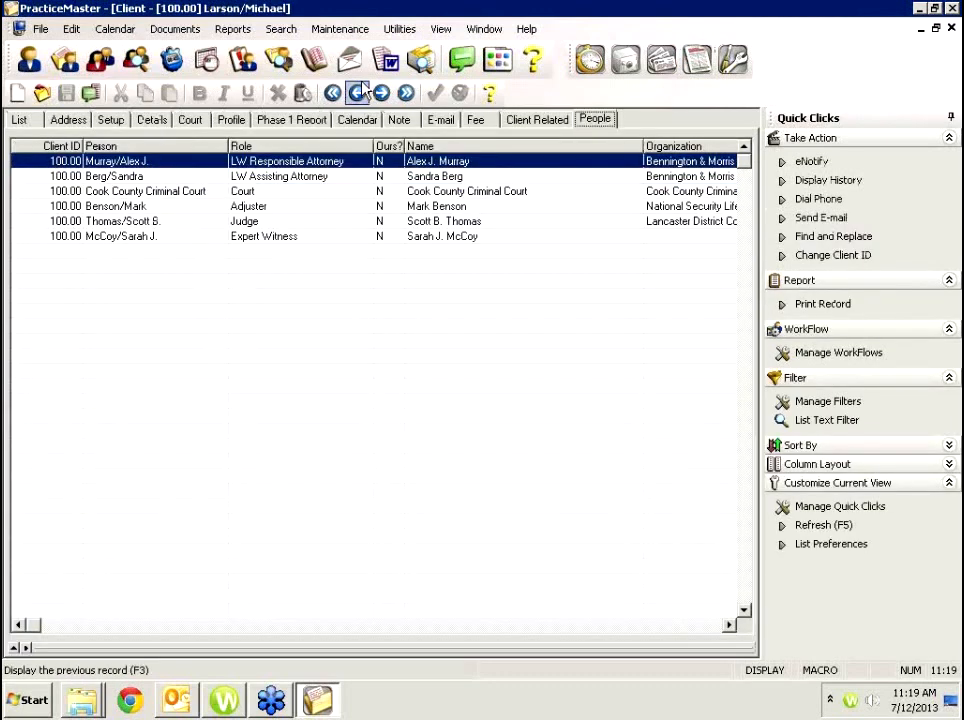
pyautogui.click(951, 28)
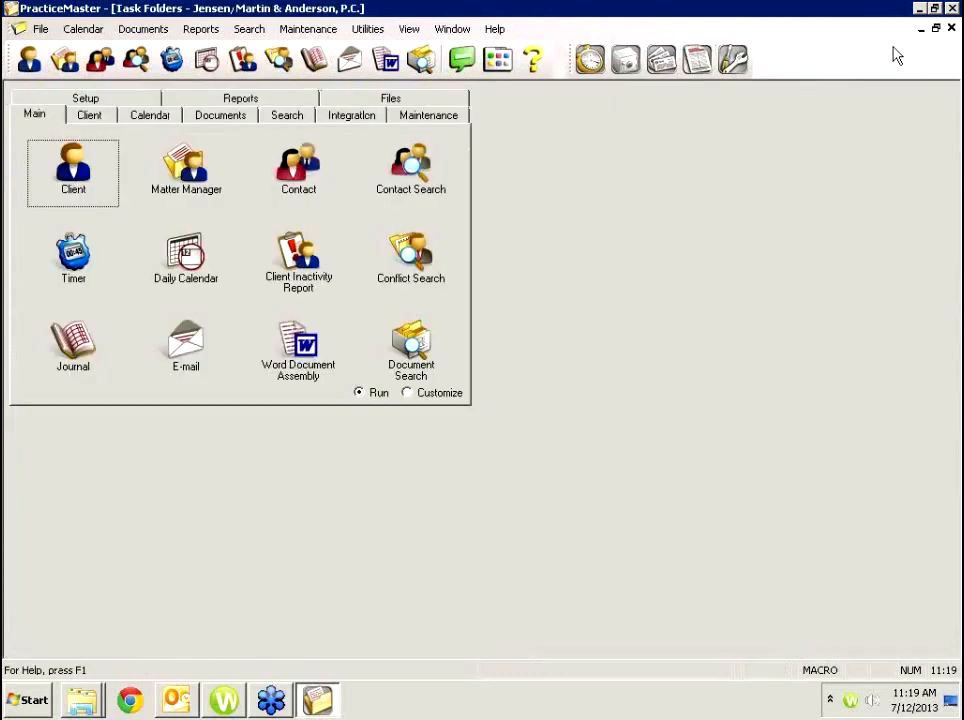
# Open Matter Manager for Larson v. Bel-Cor to review its activity, then close it.
pyautogui.click(192, 165)
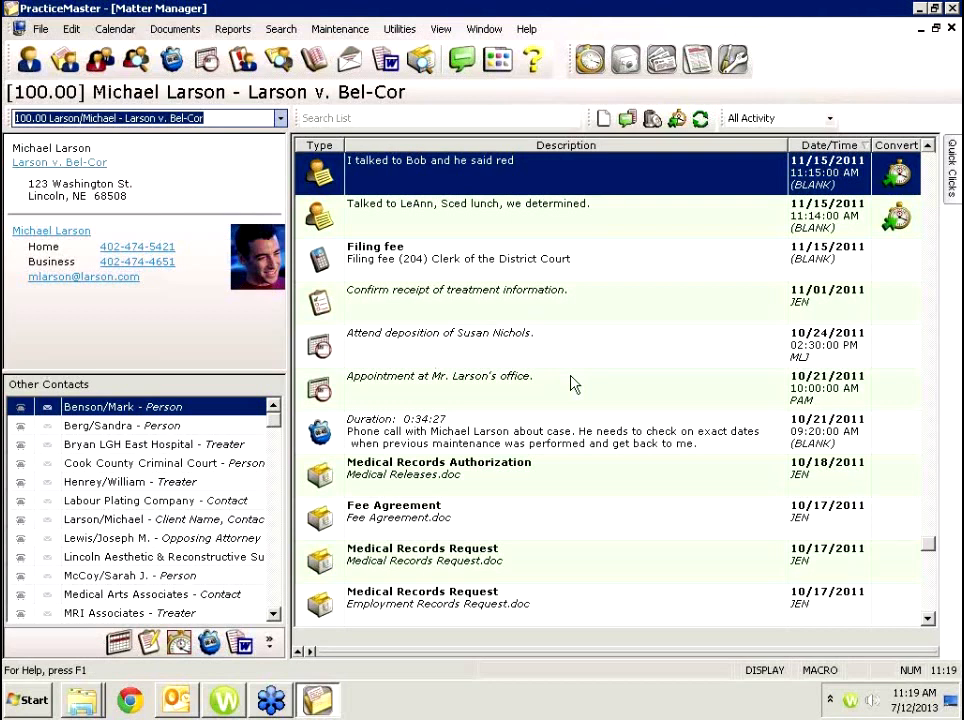
pyautogui.click(952, 29)
# Reopen the Client window on Larson v. Bel-Cor and show its six related people.
pyautogui.click(952, 30)
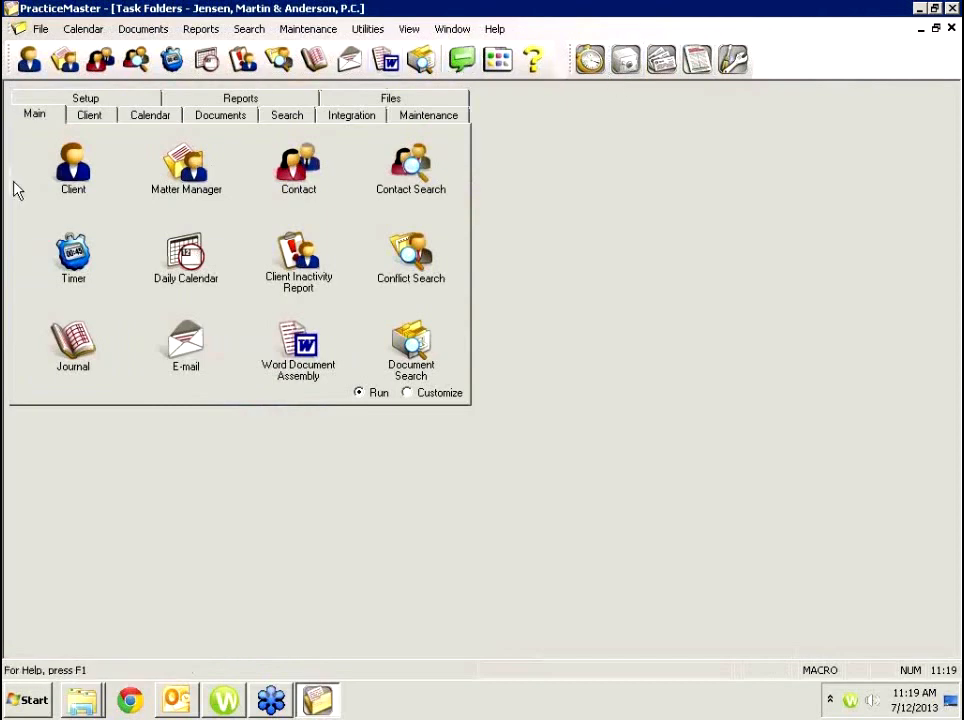
pyautogui.click(80, 189)
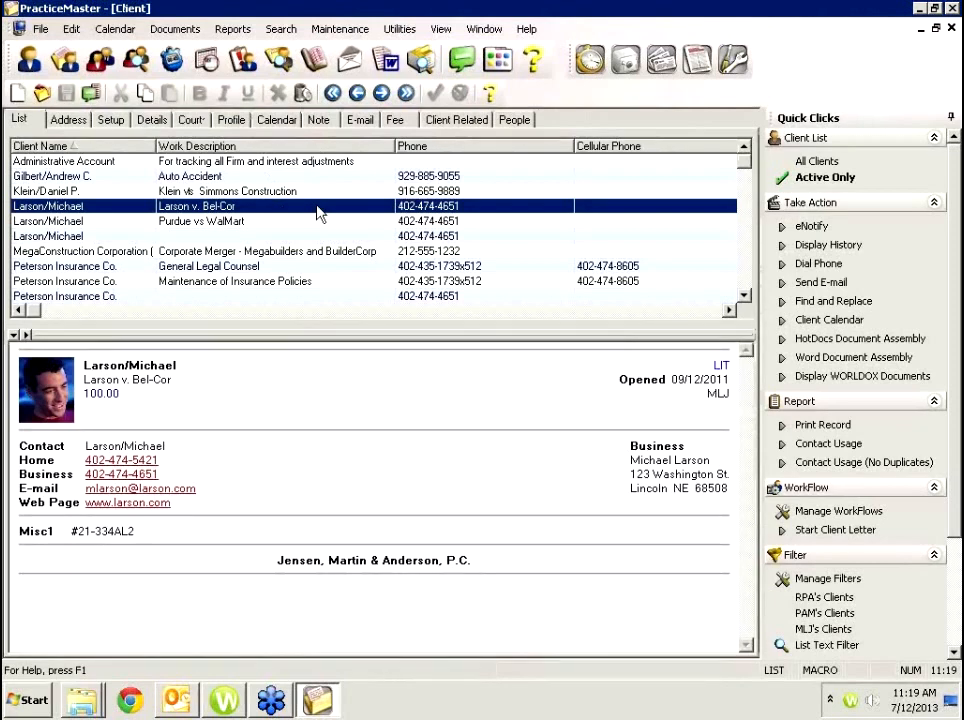
pyautogui.click(511, 119)
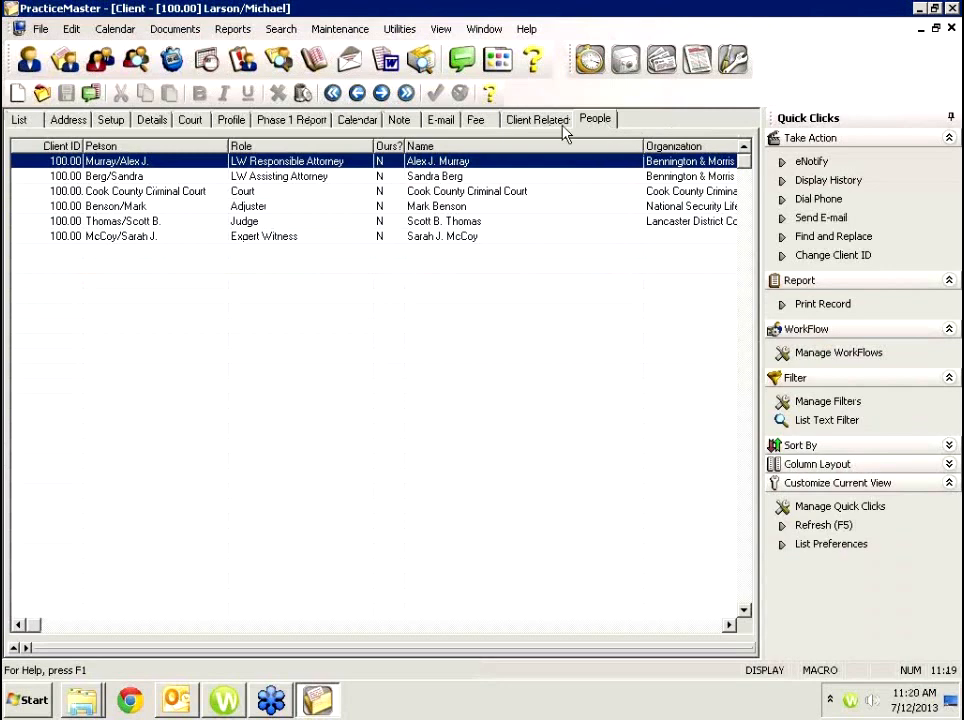
# Add a new related contact (typed 'pu', suggestion accepted) with role Accountant and save it.
pyautogui.click(17, 93)
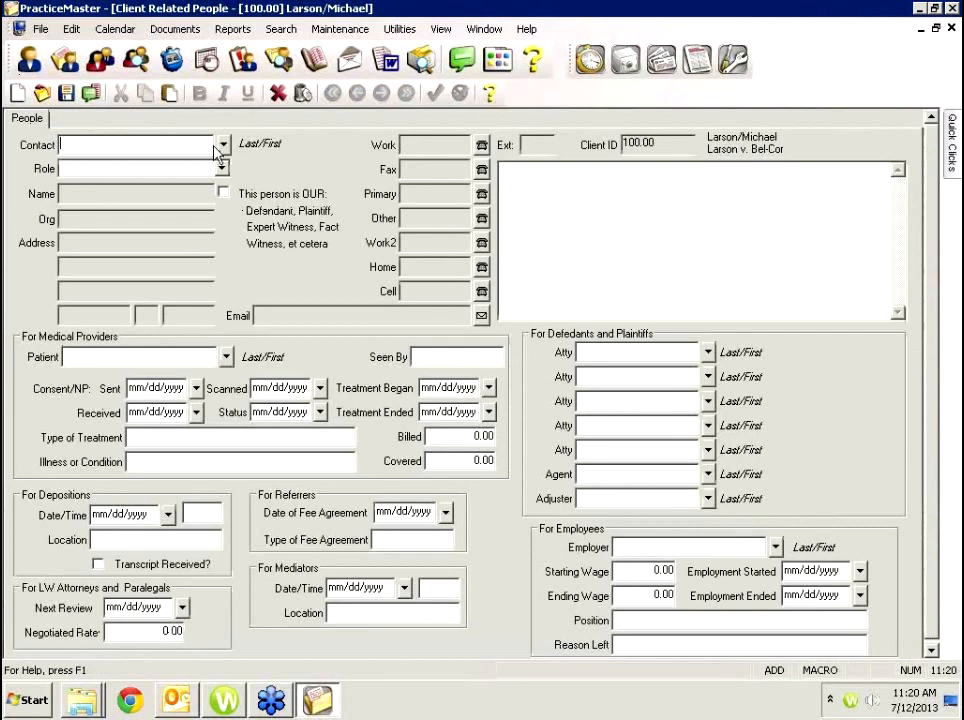
pyautogui.write('purdue/Paul')
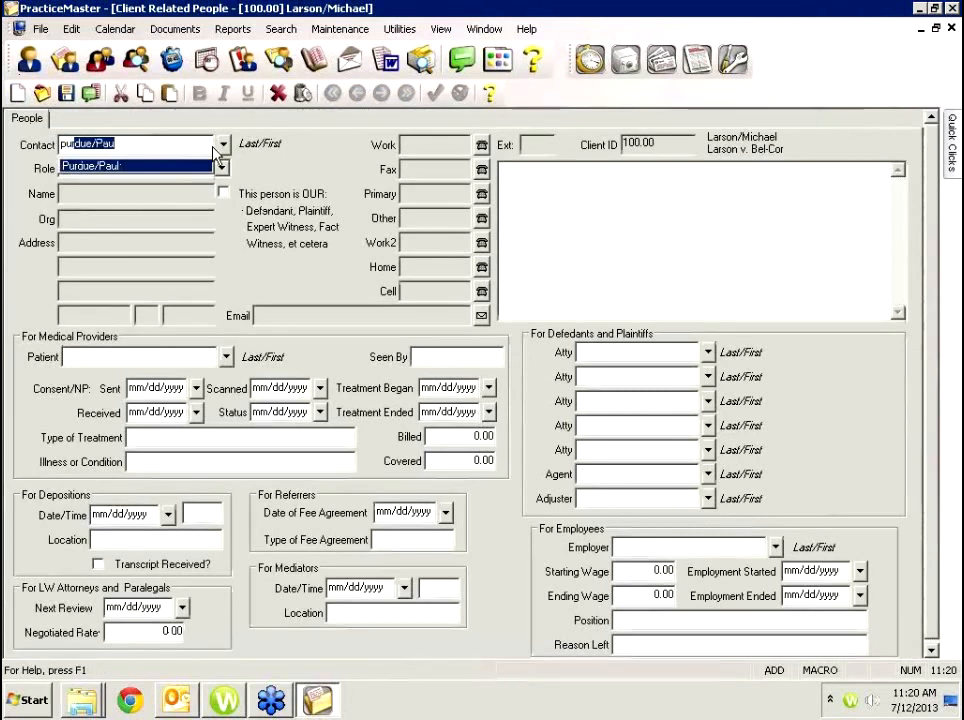
pyautogui.press('Tab')
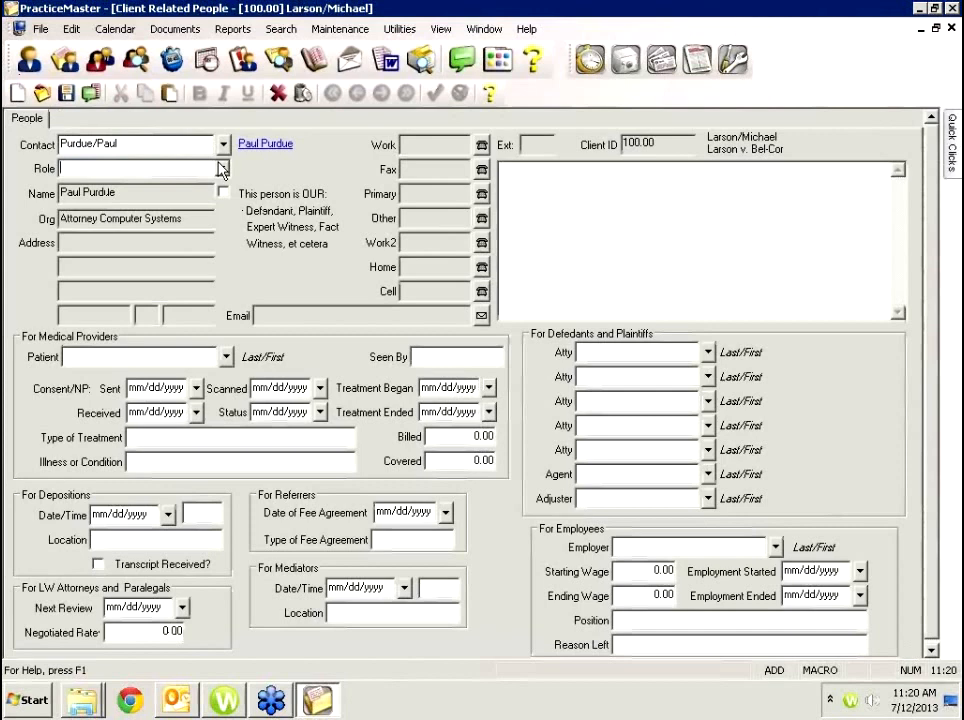
pyautogui.click(222, 168)
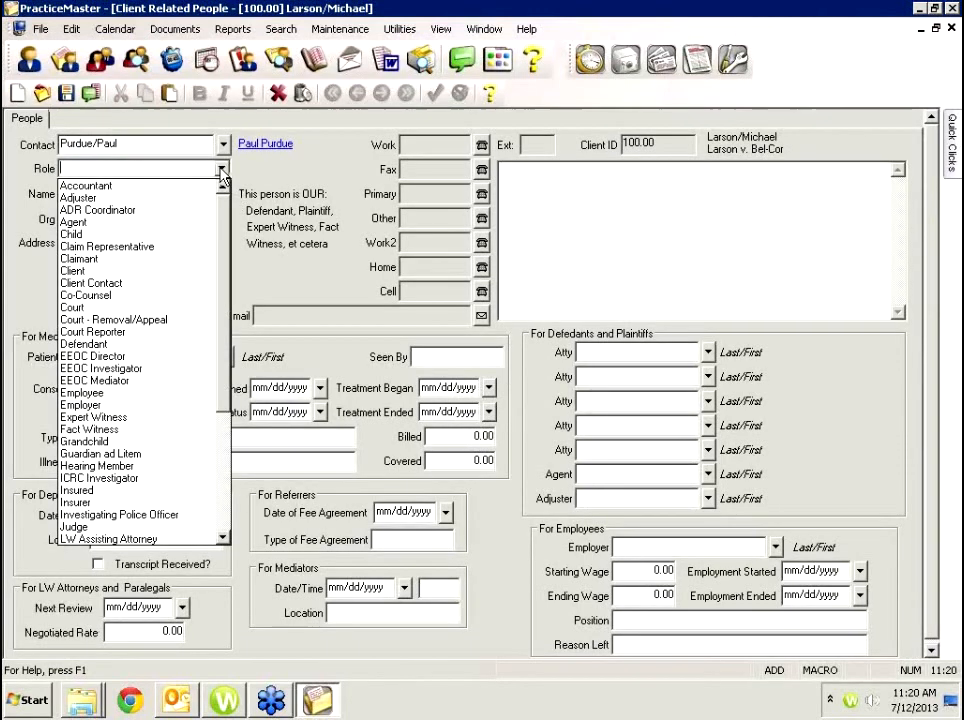
pyautogui.click(147, 187)
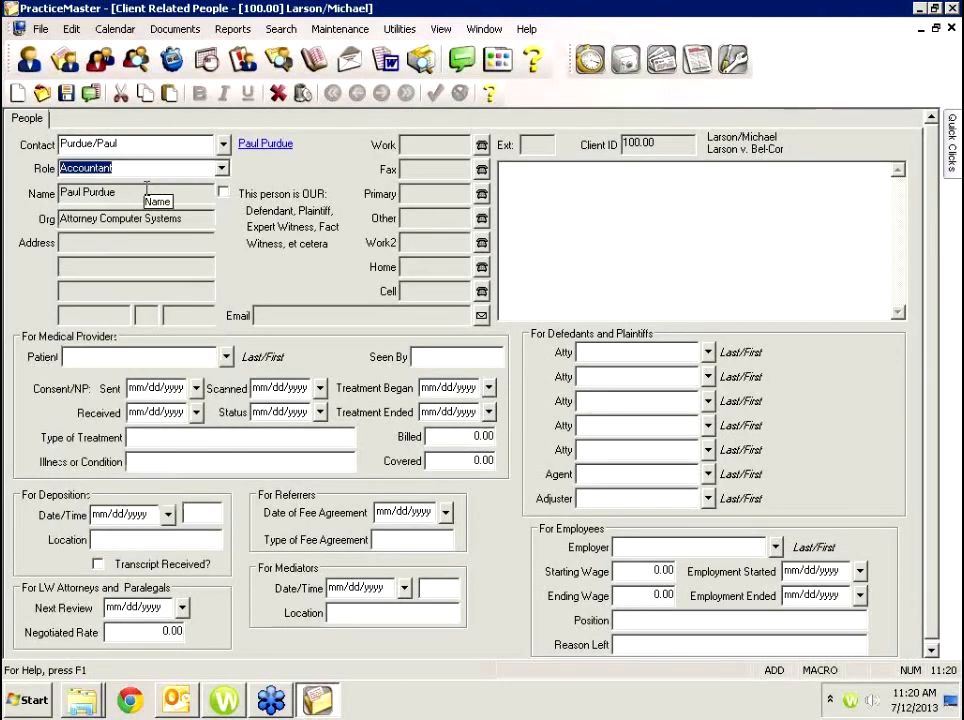
pyautogui.click(68, 95)
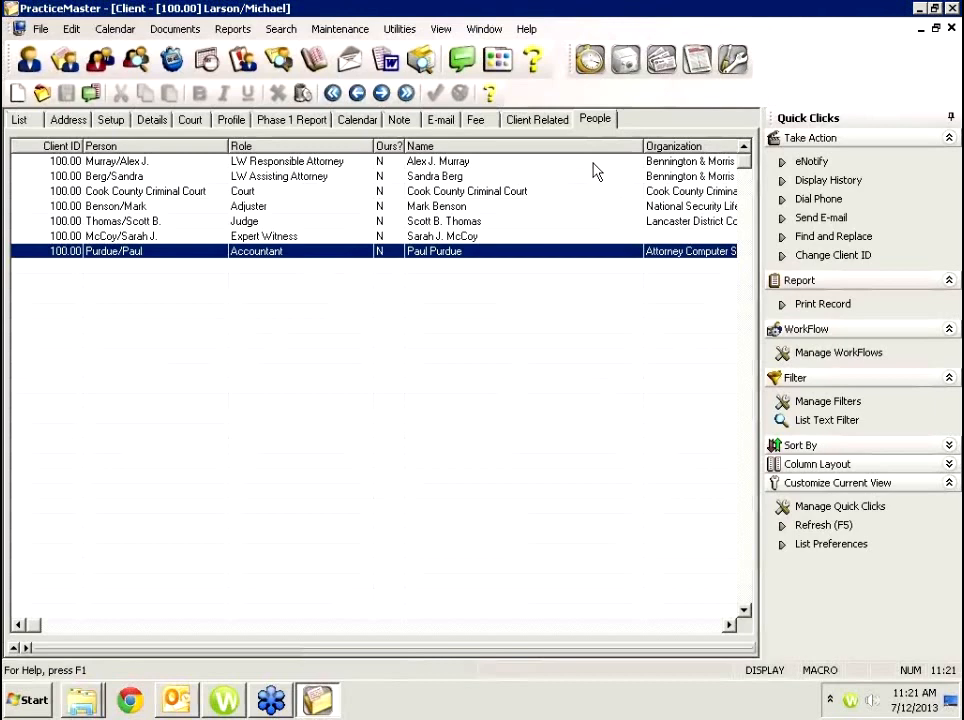
# Close the client record window to get back to the Task Folders launcher.
pyautogui.click(951, 28)
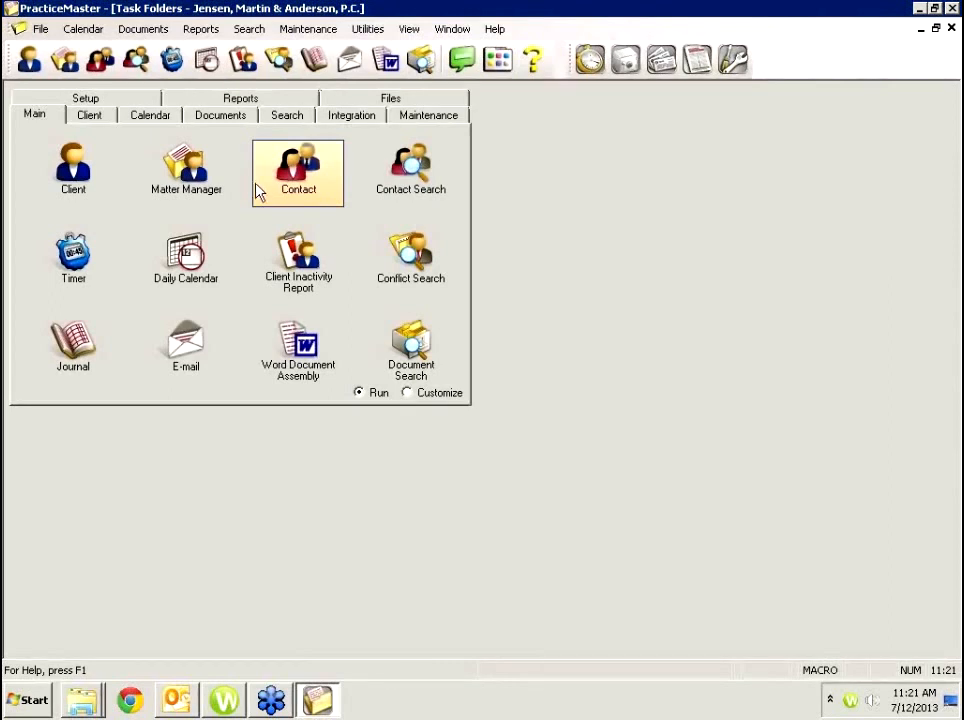
# Open the Matter Manager for the Bel-Cor lawsuit and page through its activity list.
pyautogui.click(184, 166)
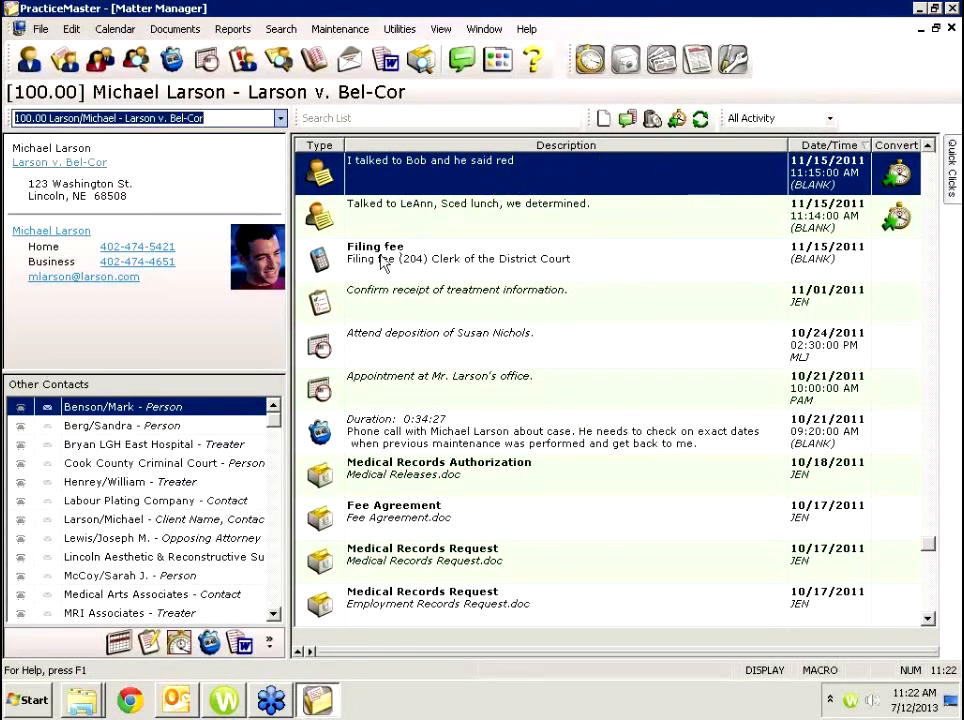
pyautogui.click(931, 590)
pyautogui.click(934, 512)
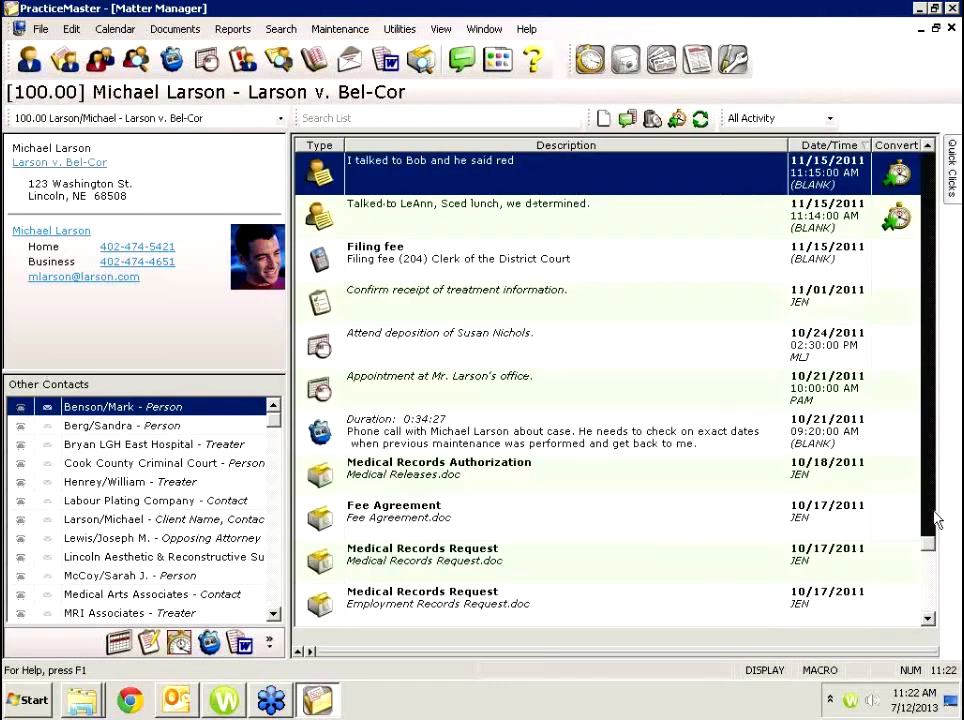
pyautogui.click(938, 237)
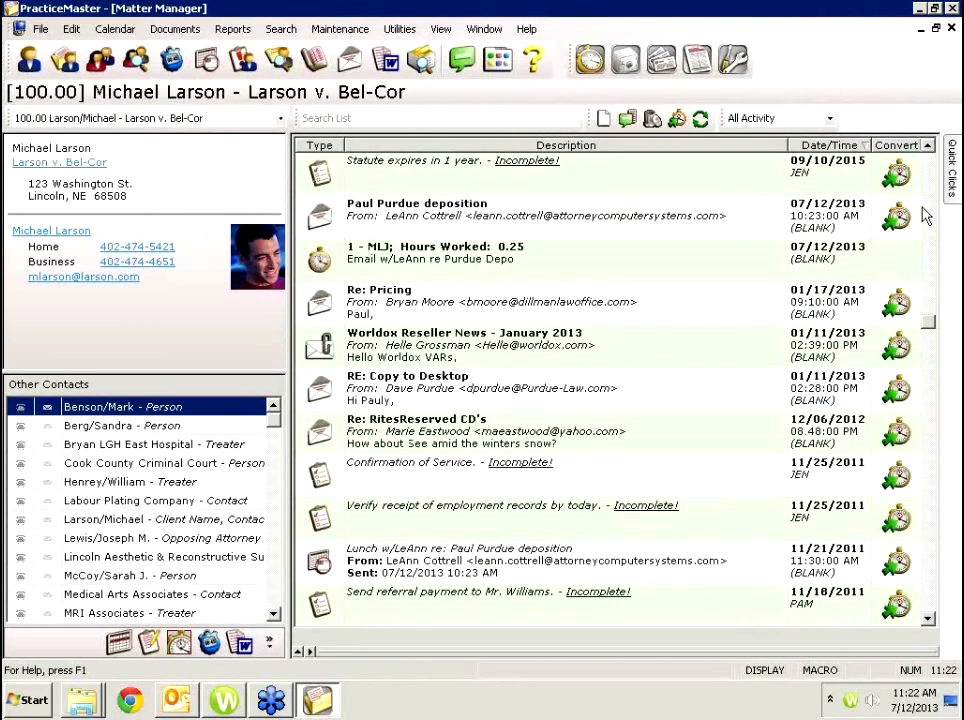
pyautogui.click(928, 252)
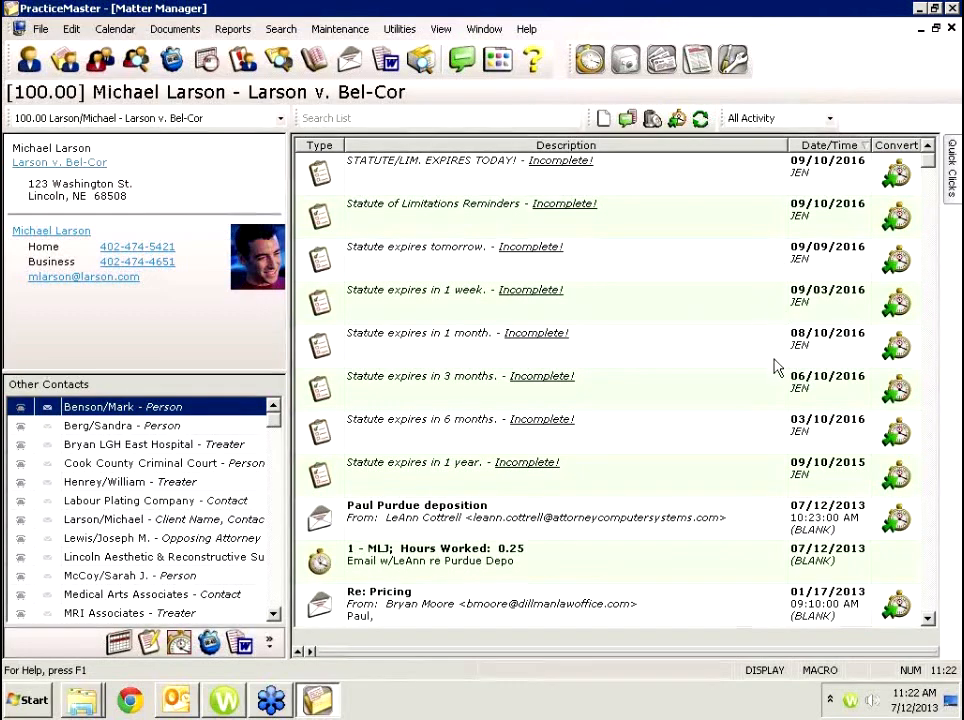
# Select the 'Statute expires in 1 year' task and bring up the activity filter list.
pyautogui.click(757, 494)
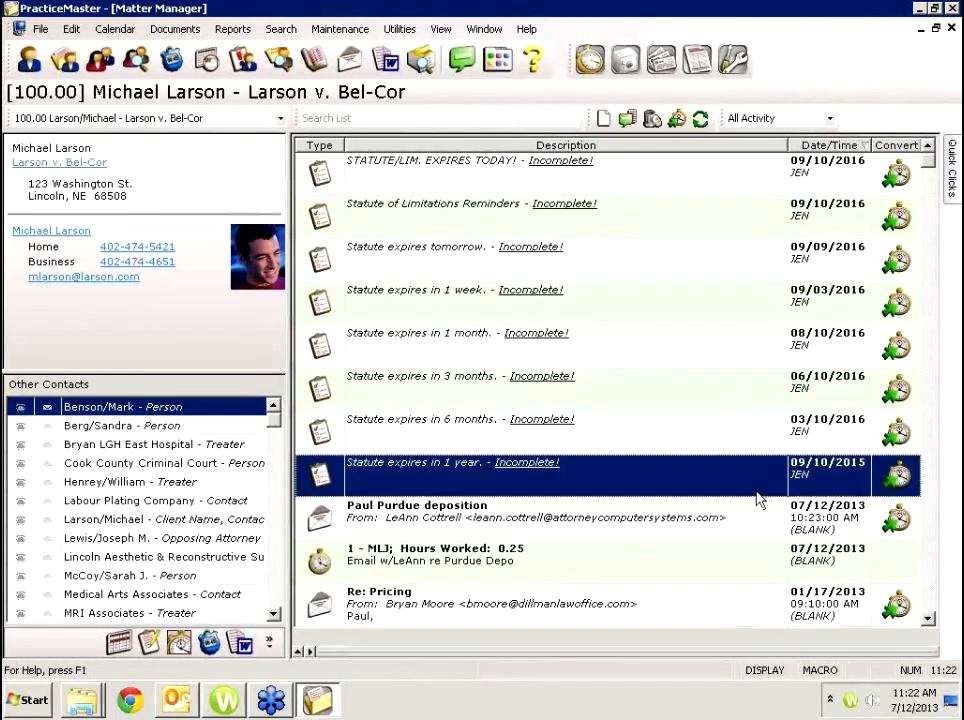
pyautogui.scroll(-3, 757, 500)
pyautogui.scroll(-5, 757, 500)
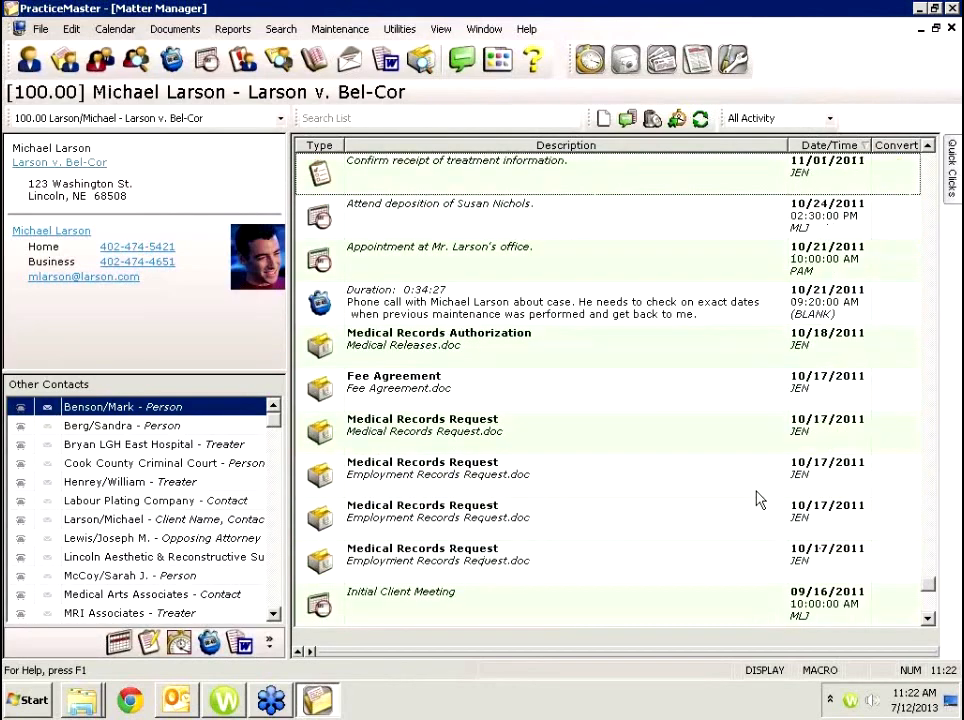
pyautogui.scroll(8, 757, 500)
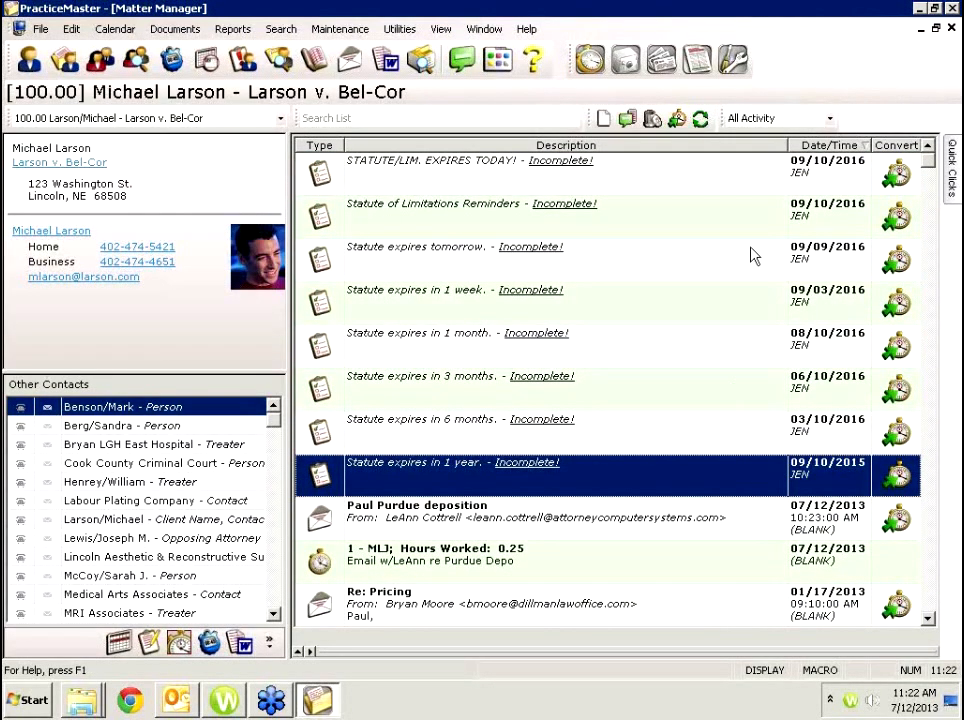
pyautogui.click(829, 118)
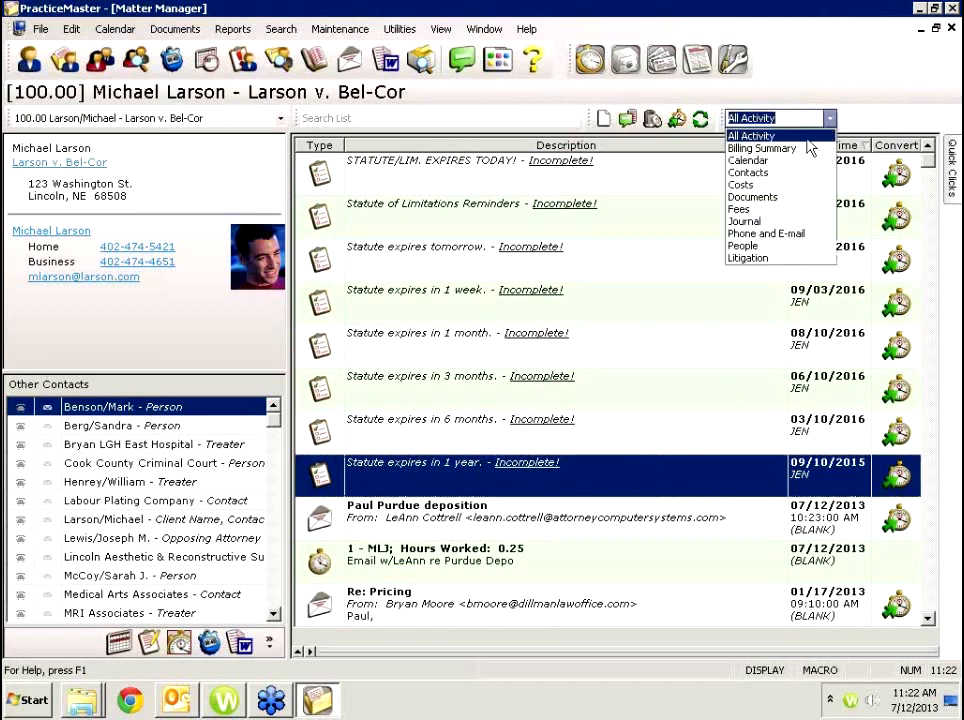
# Switch the matter view to Billing Summary, showing $3,574.75 due and the trust balance.
pyautogui.click(762, 148)
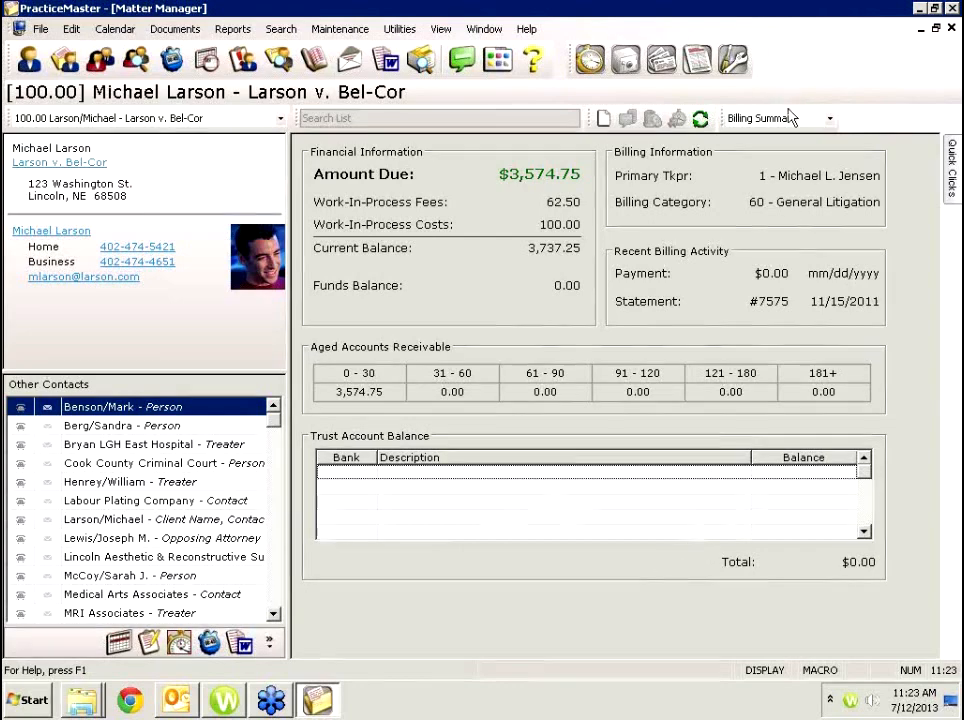
pyautogui.click(826, 118)
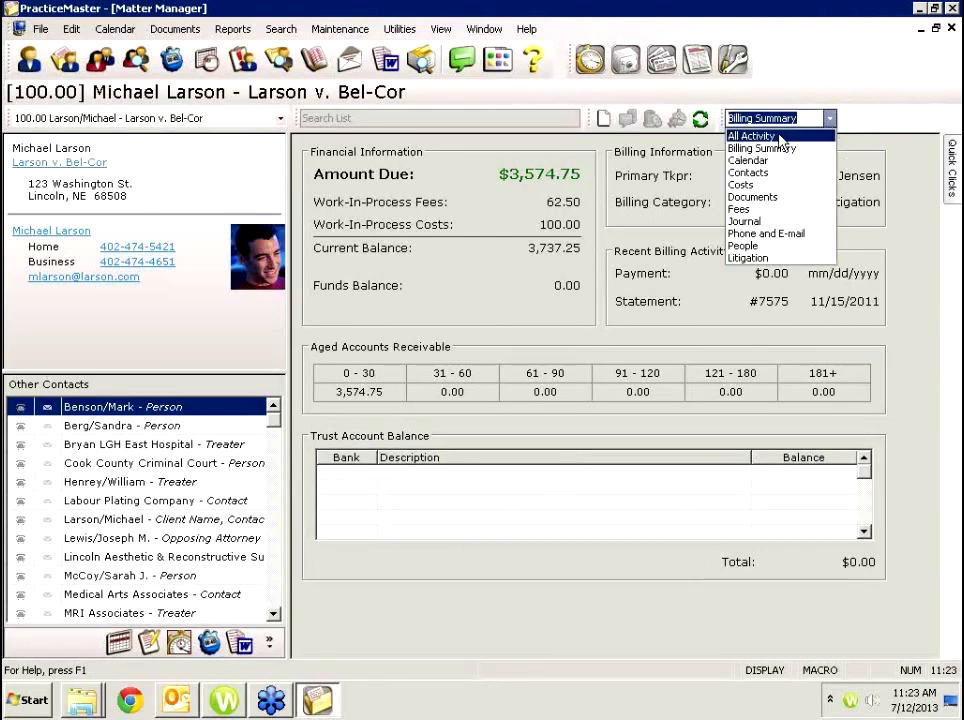
# Filter the matter's activity to People, Costs, then Fees, and finish back on All Activity.
pyautogui.click(781, 137)
pyautogui.click(843, 175)
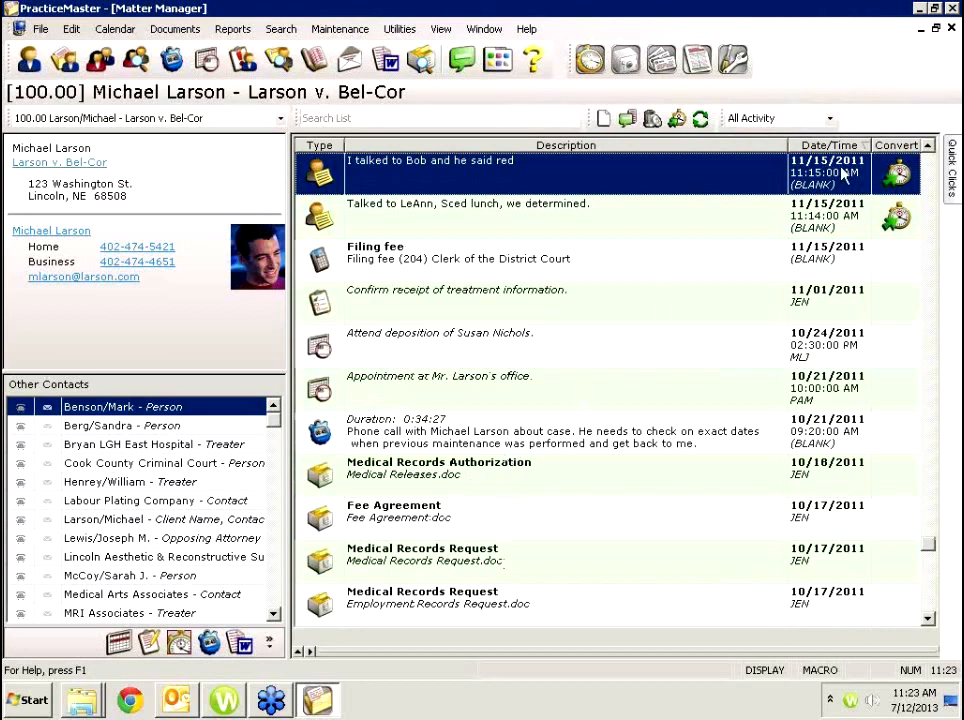
pyautogui.click(829, 118)
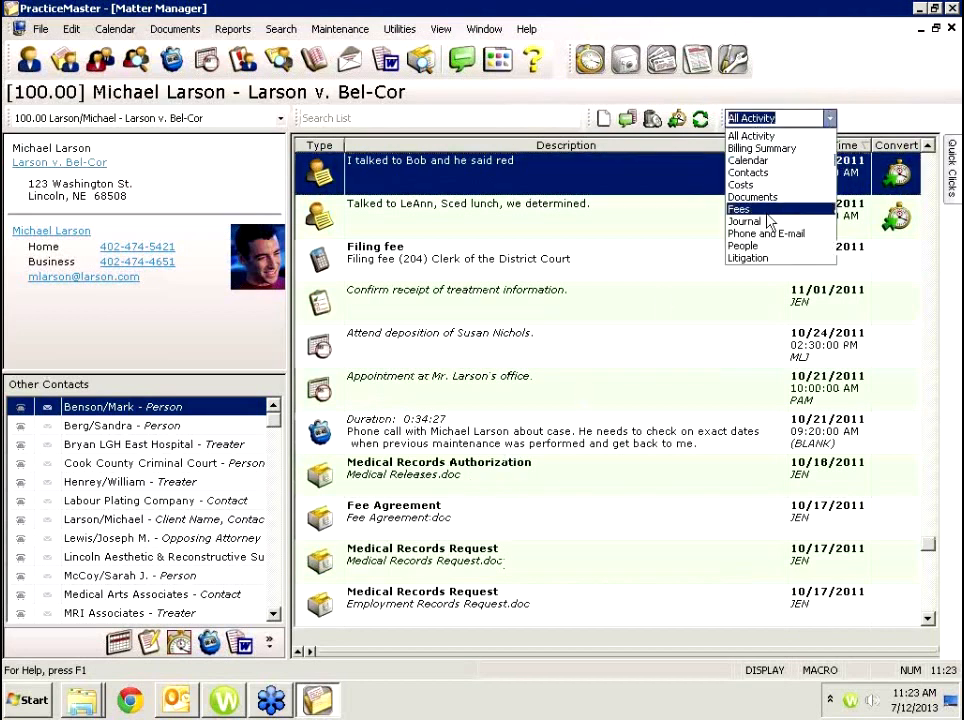
pyautogui.click(752, 246)
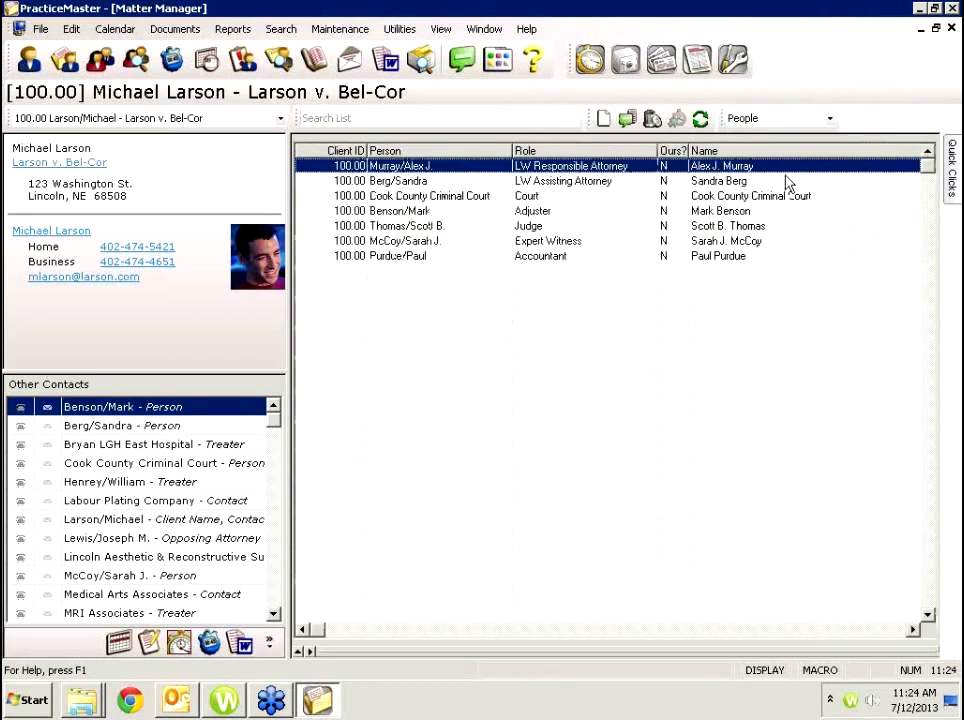
pyautogui.click(830, 120)
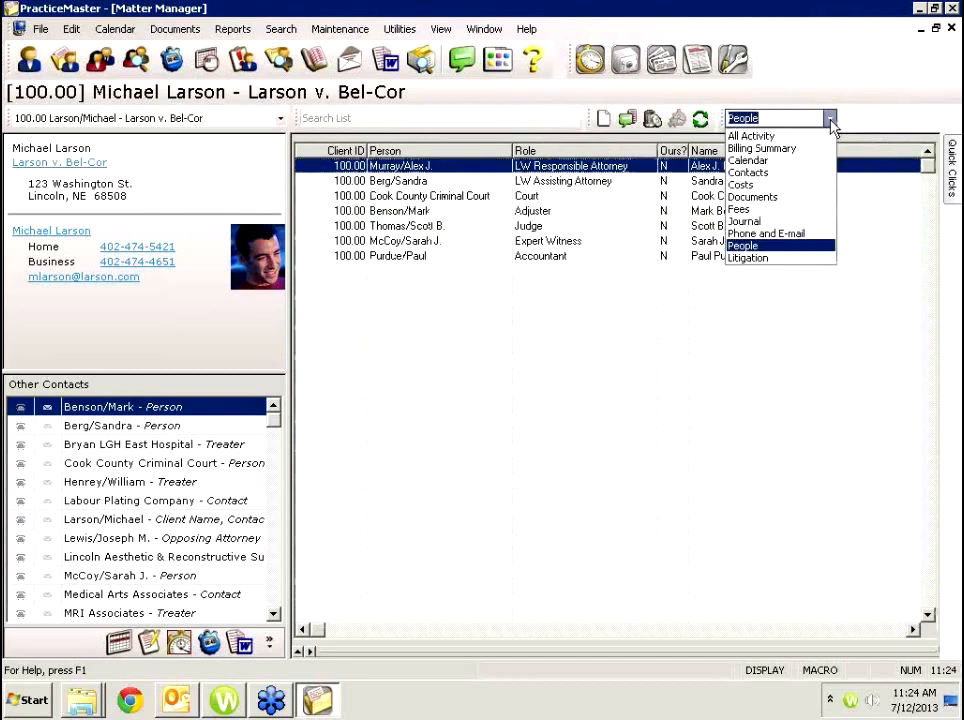
pyautogui.click(801, 187)
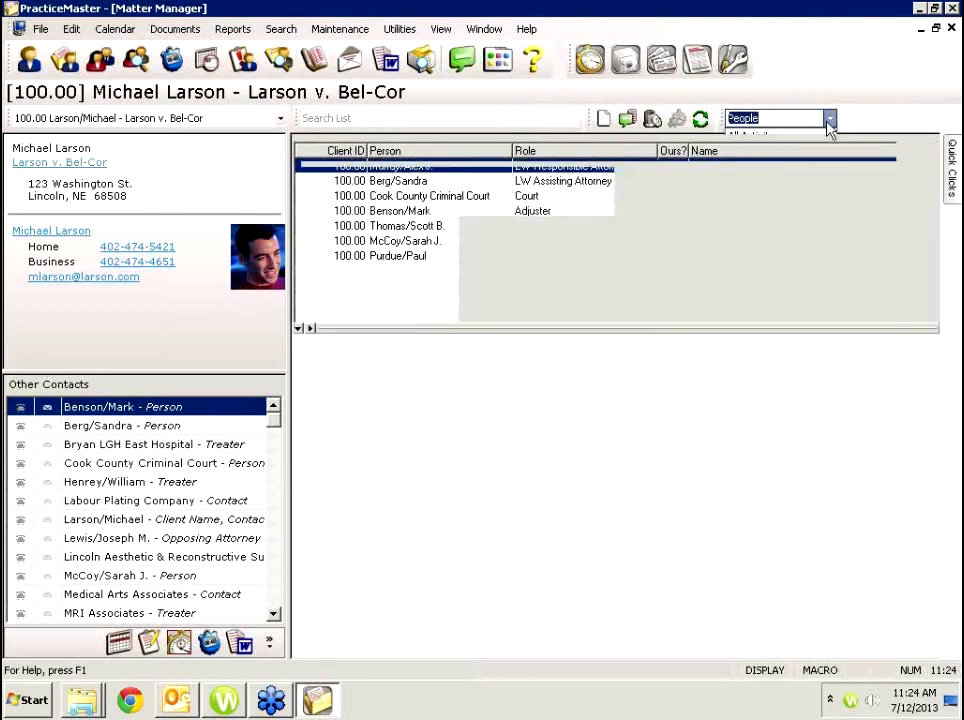
pyautogui.click(829, 119)
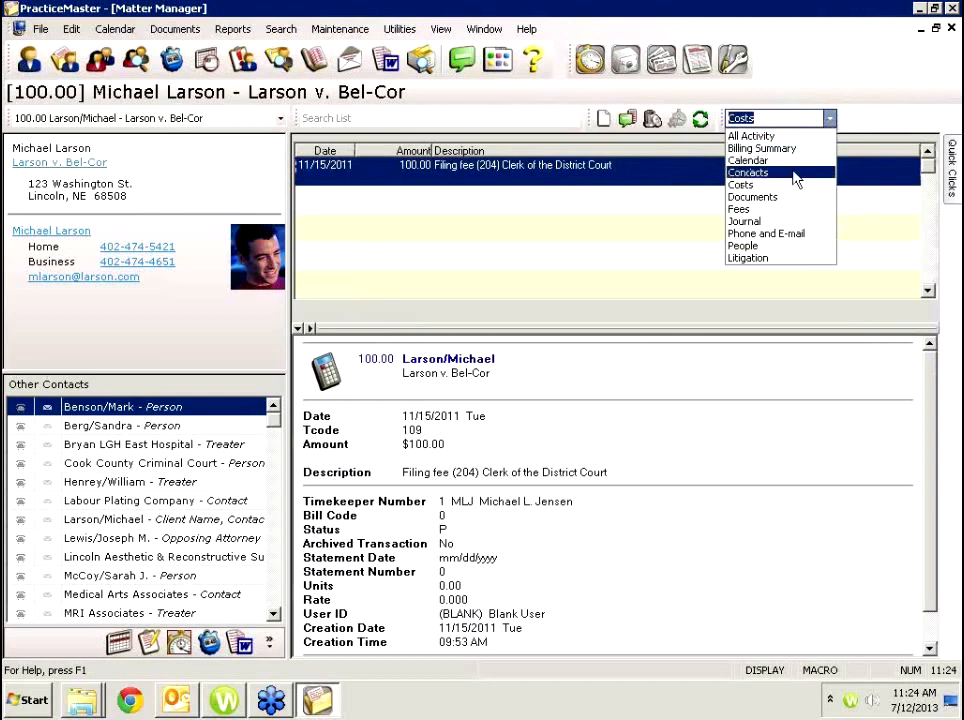
pyautogui.click(766, 210)
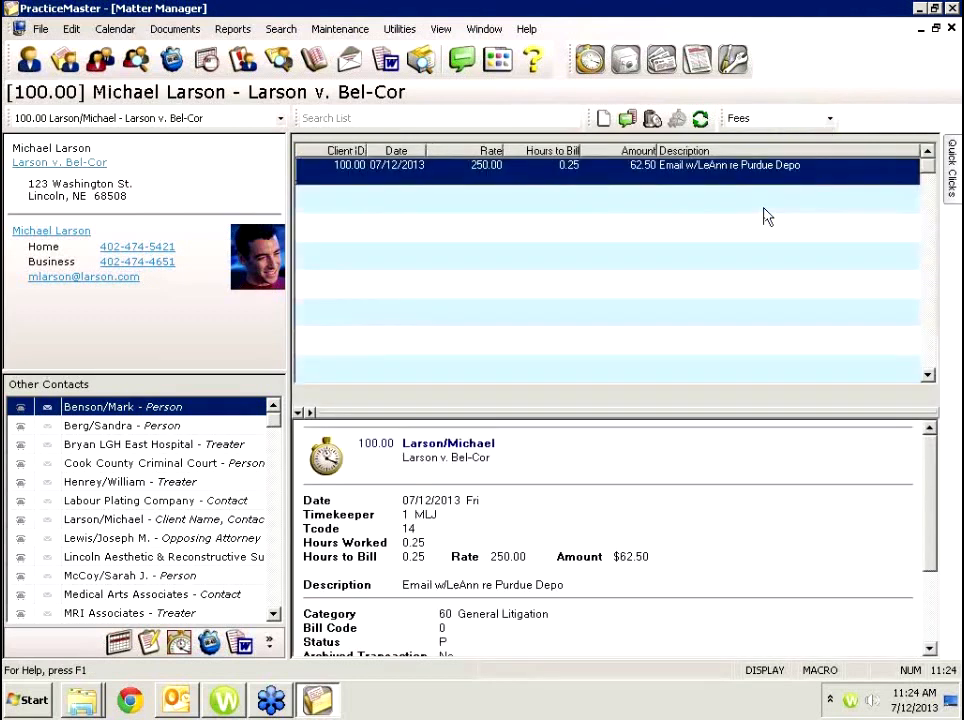
pyautogui.click(829, 119)
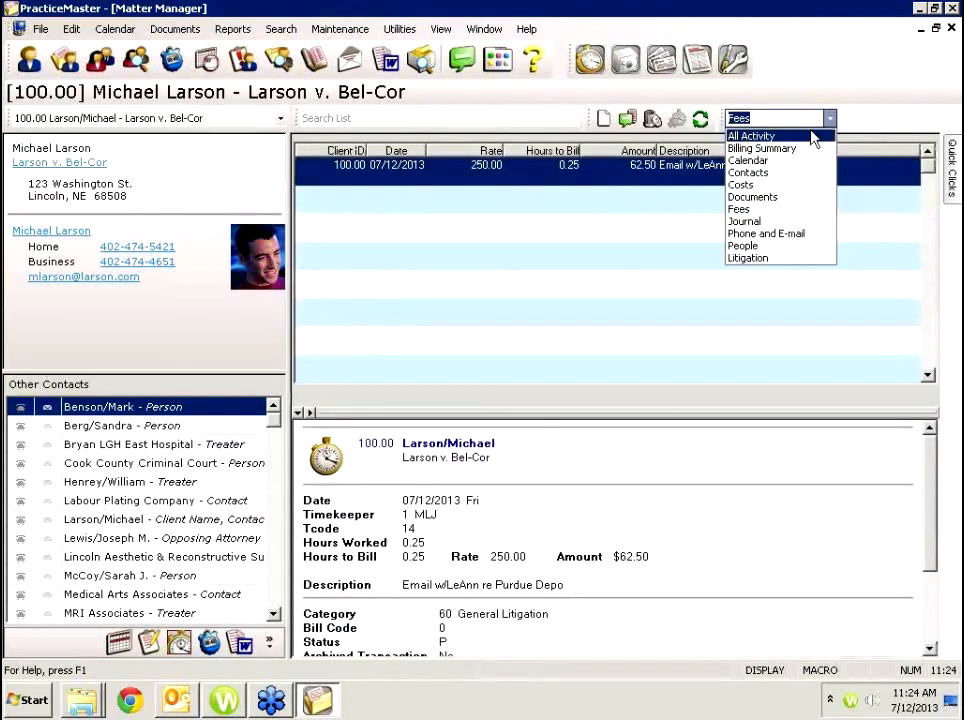
pyautogui.click(812, 138)
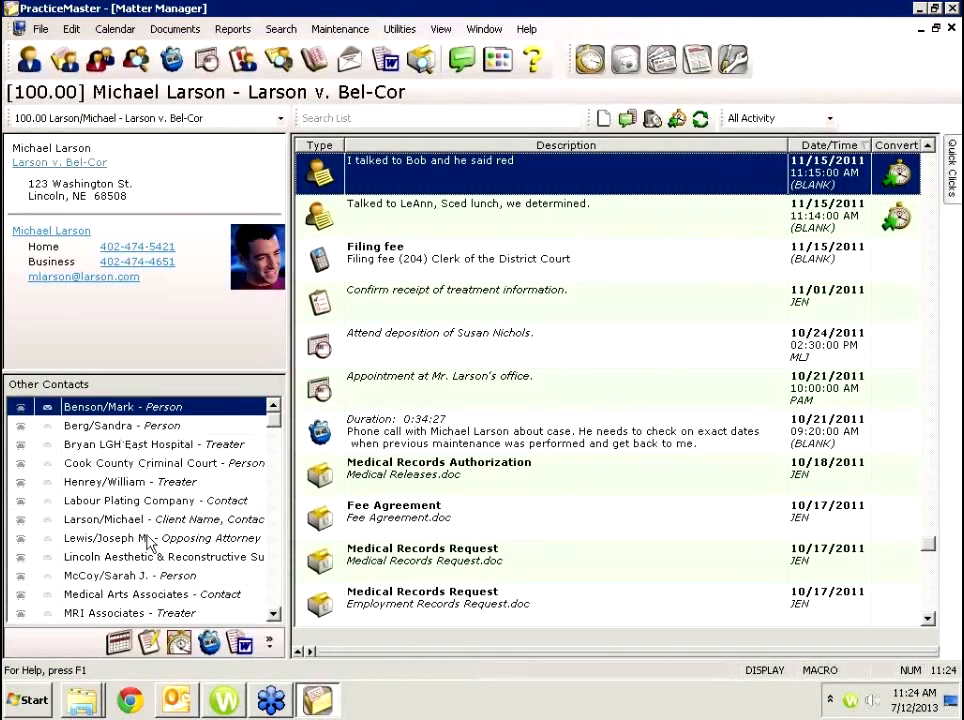
# Load matter 100.00 and filter its Matter Manager list to Calendar entries.
pyautogui.scroll(-5, 273, 529)
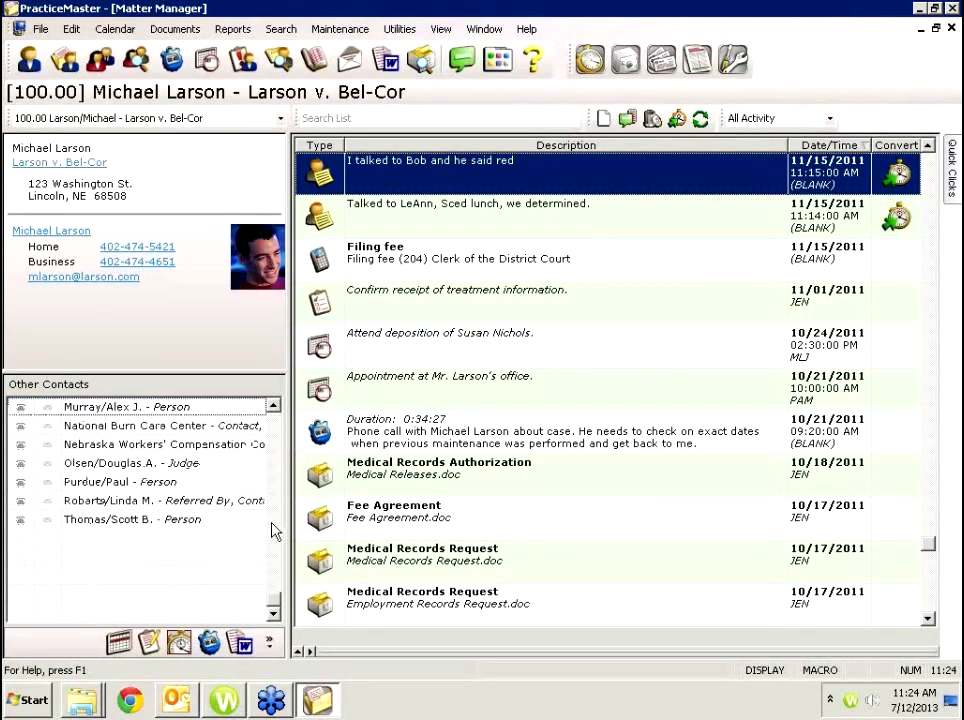
pyautogui.click(272, 489)
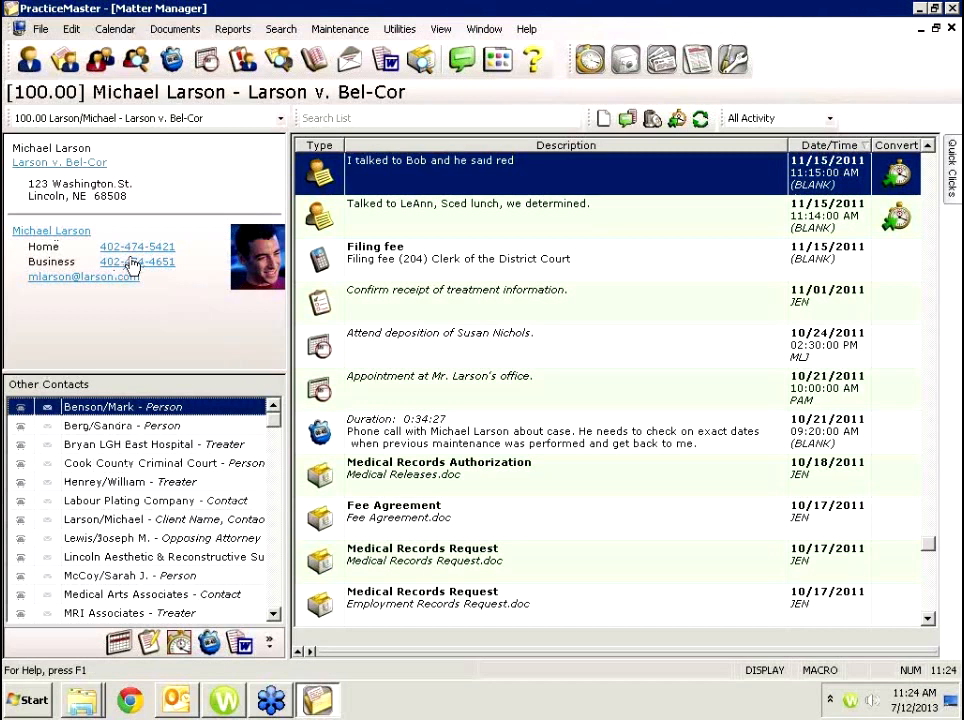
pyautogui.click(818, 119)
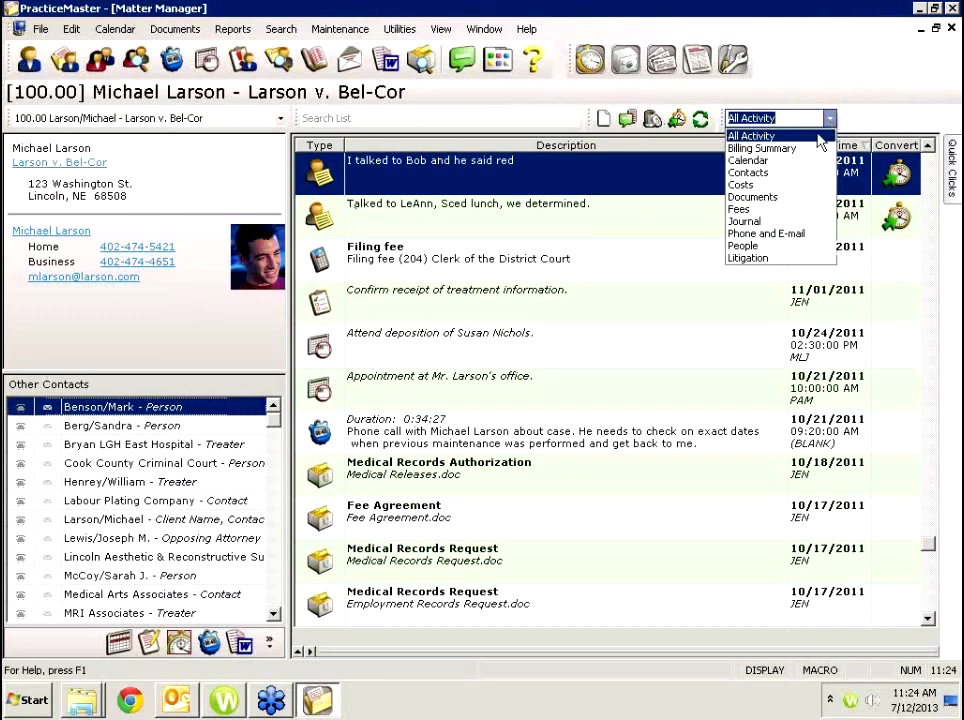
pyautogui.click(760, 161)
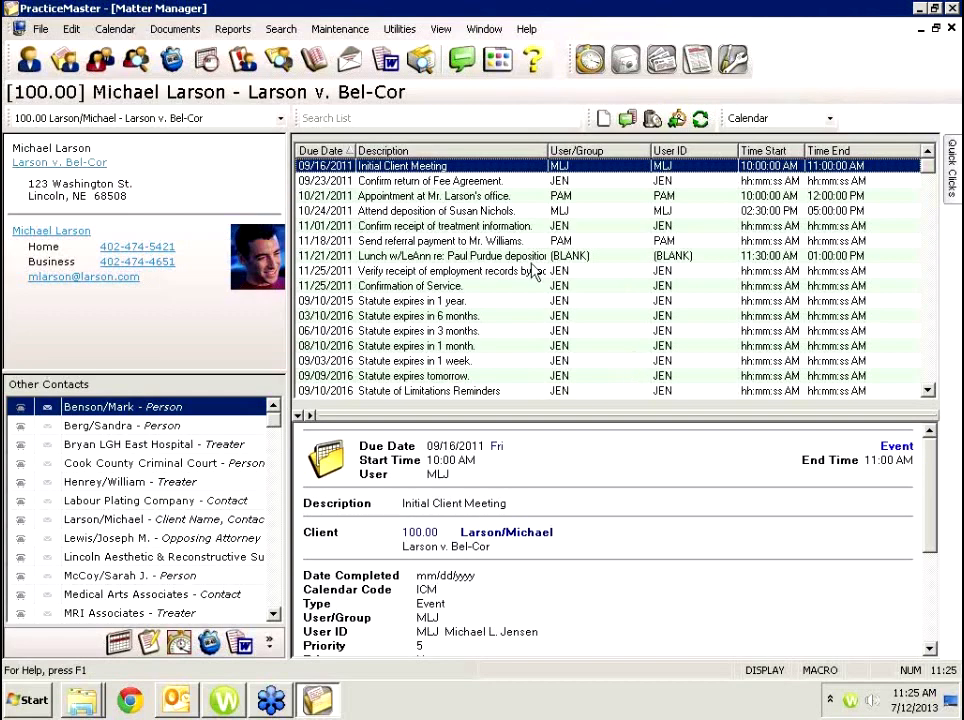
# Open the 7-day Daily Calendar, filter it to DAN, then switch it to All Users.
pyautogui.click(207, 63)
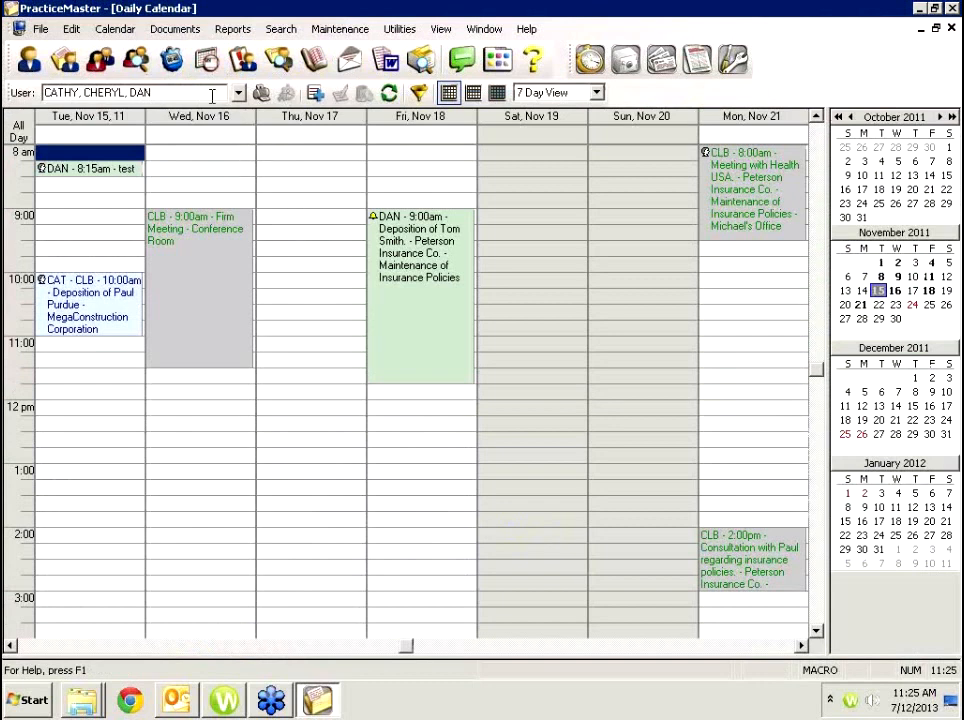
pyautogui.moveTo(212, 96); pyautogui.dragTo(5, 92)
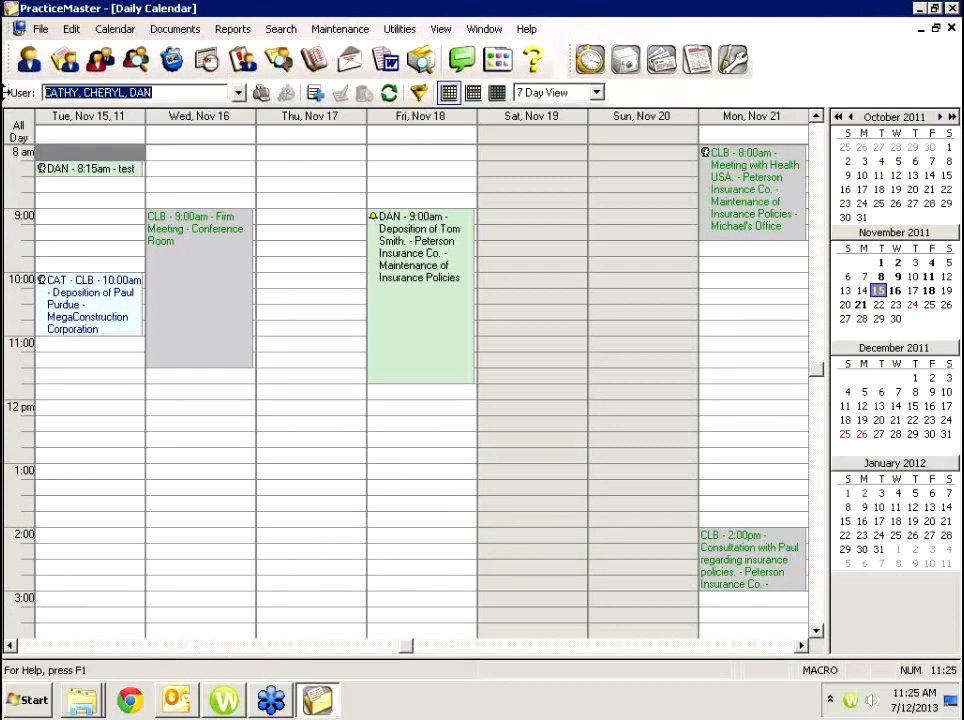
pyautogui.write('DAN')
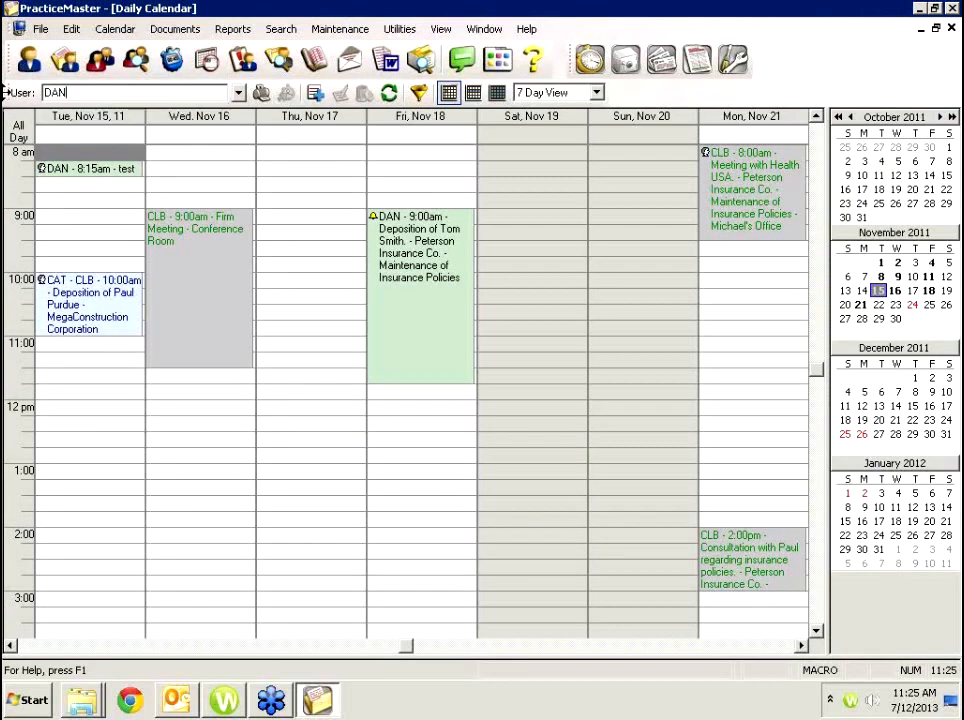
pyautogui.press('Tab')
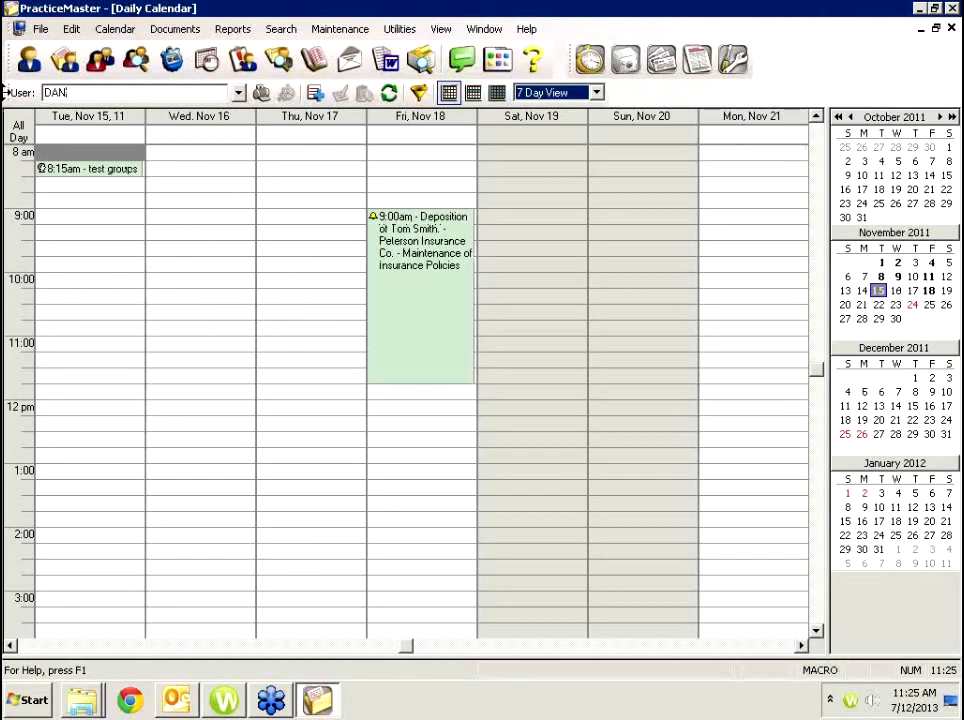
pyautogui.click(240, 94)
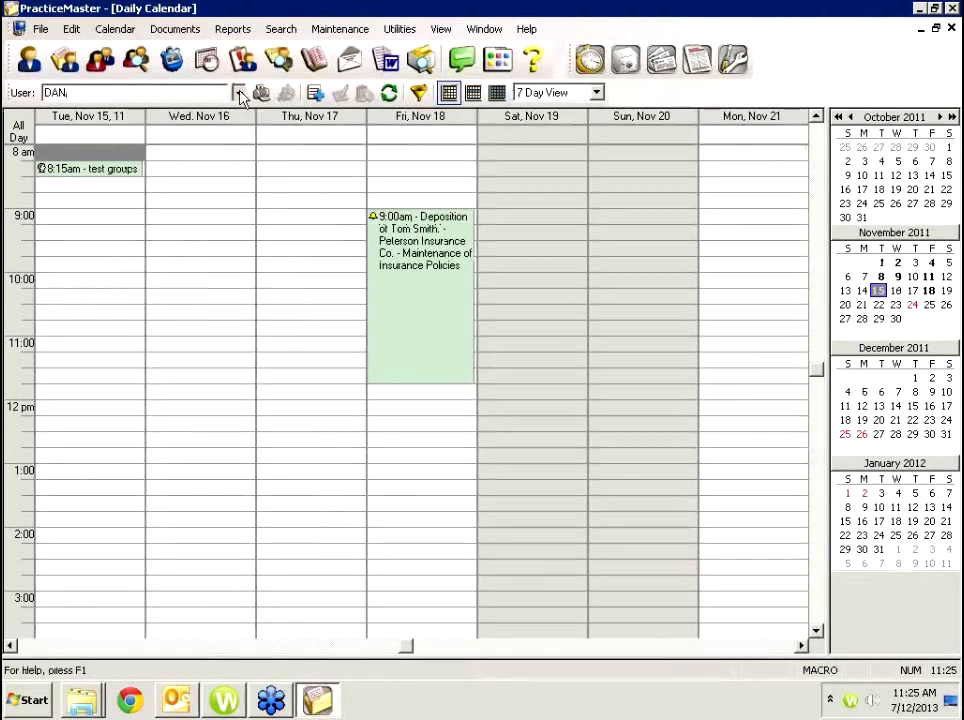
pyautogui.click(17, 103)
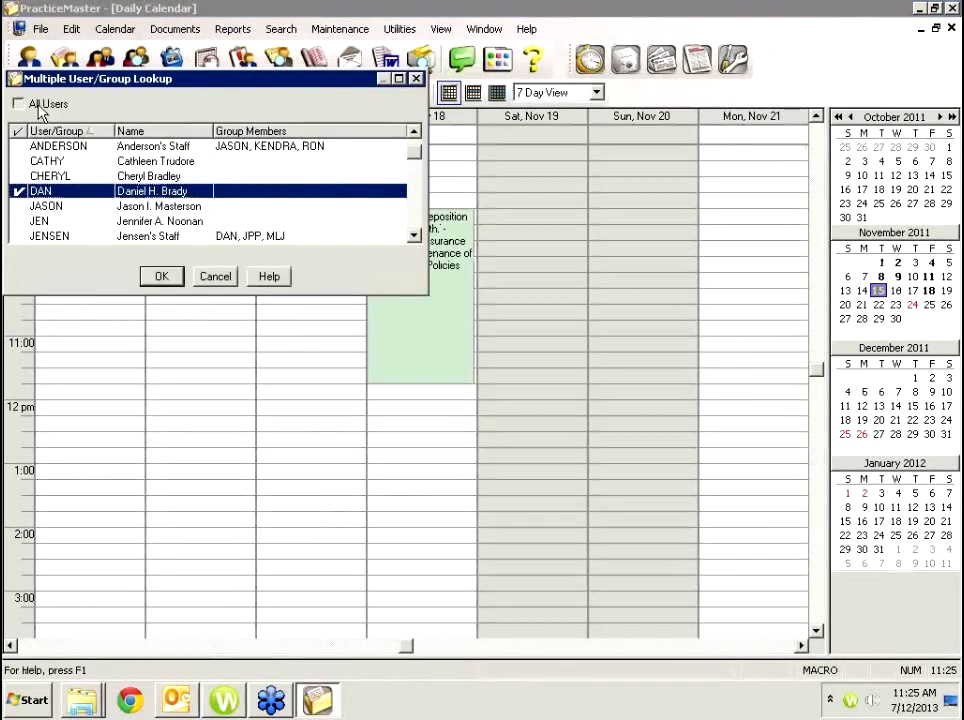
pyautogui.click(161, 275)
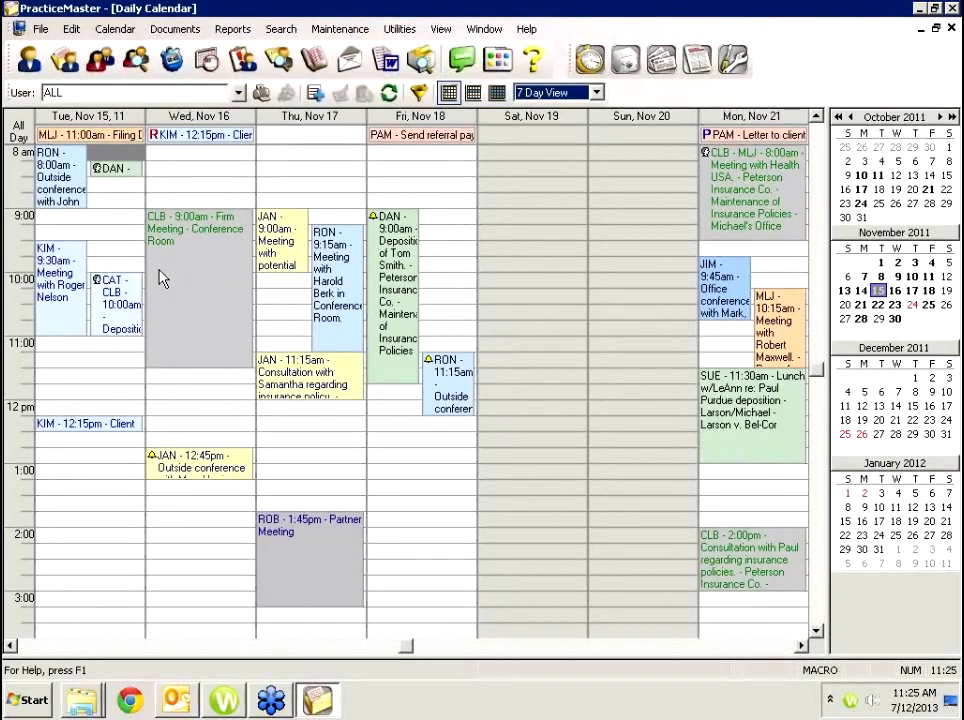
# Limit the calendar to users CATHY, CHERYL, DAN and JASON instead of All Users.
pyautogui.click(239, 94)
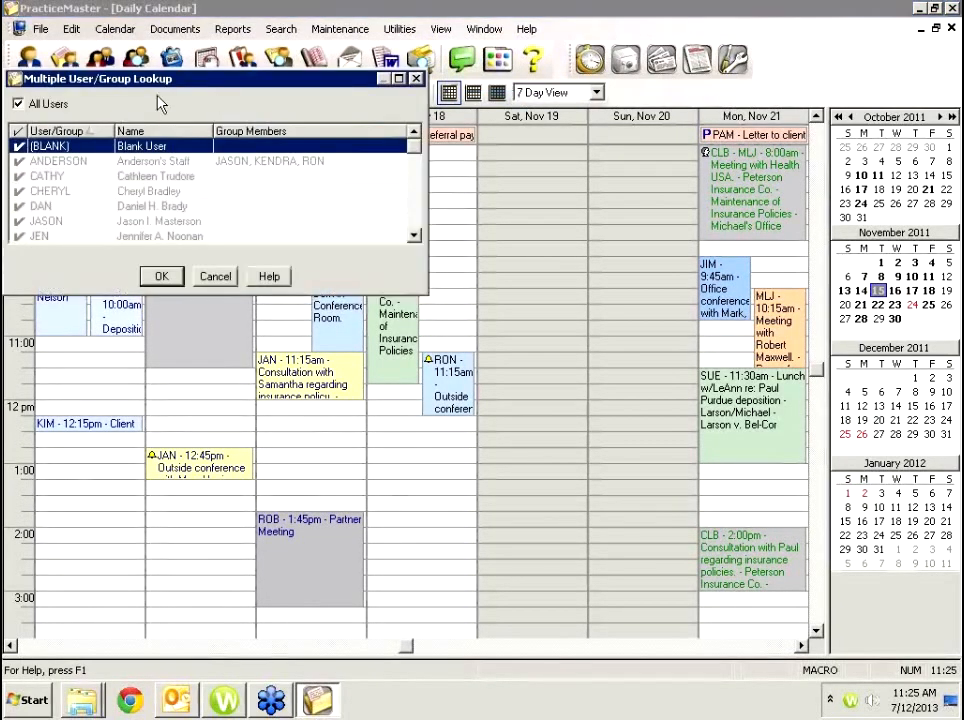
pyautogui.click(17, 103)
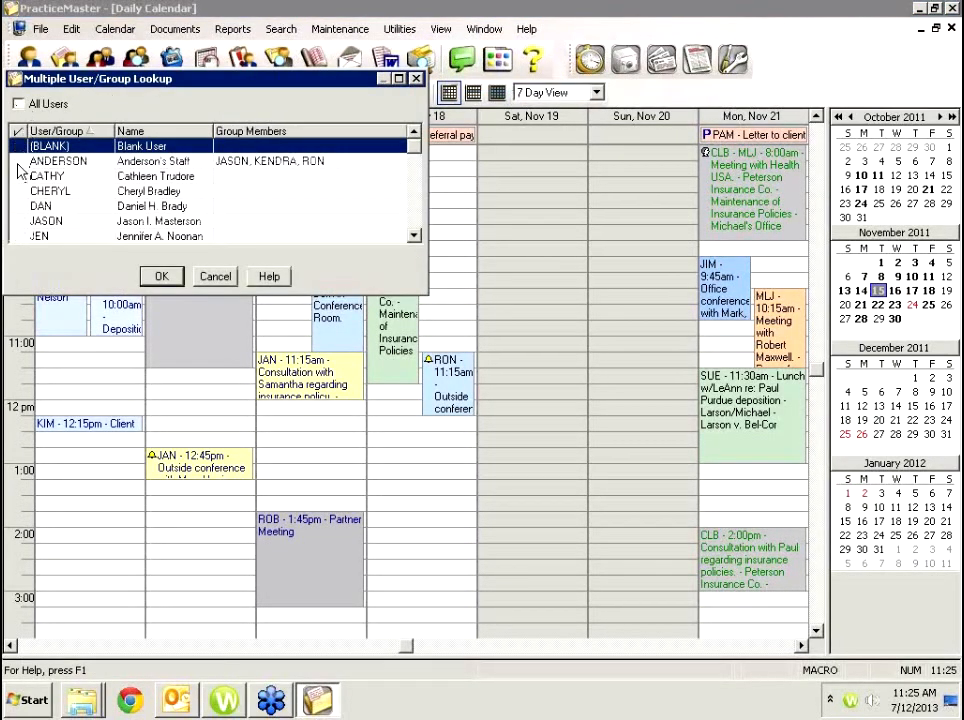
pyautogui.click(18, 162)
pyautogui.click(19, 177)
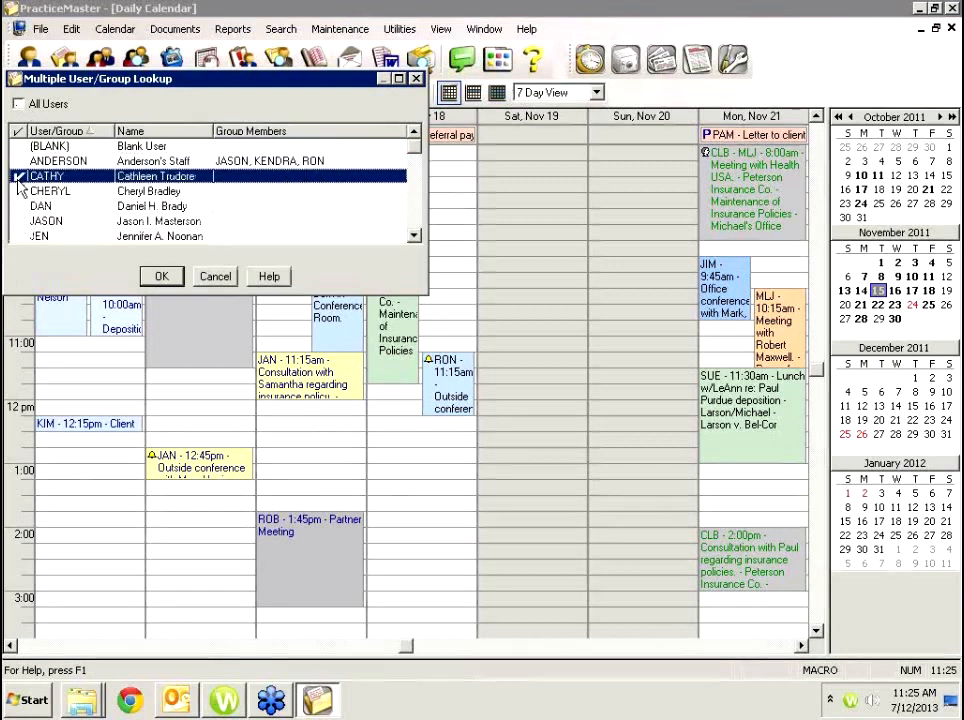
pyautogui.click(19, 191)
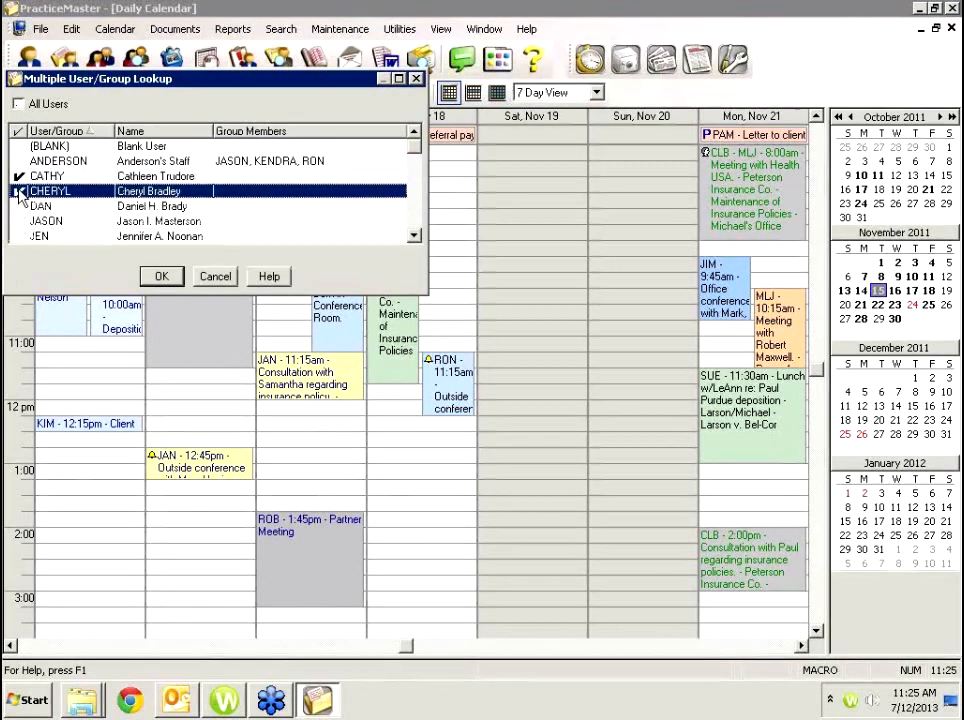
pyautogui.click(19, 206)
pyautogui.click(19, 221)
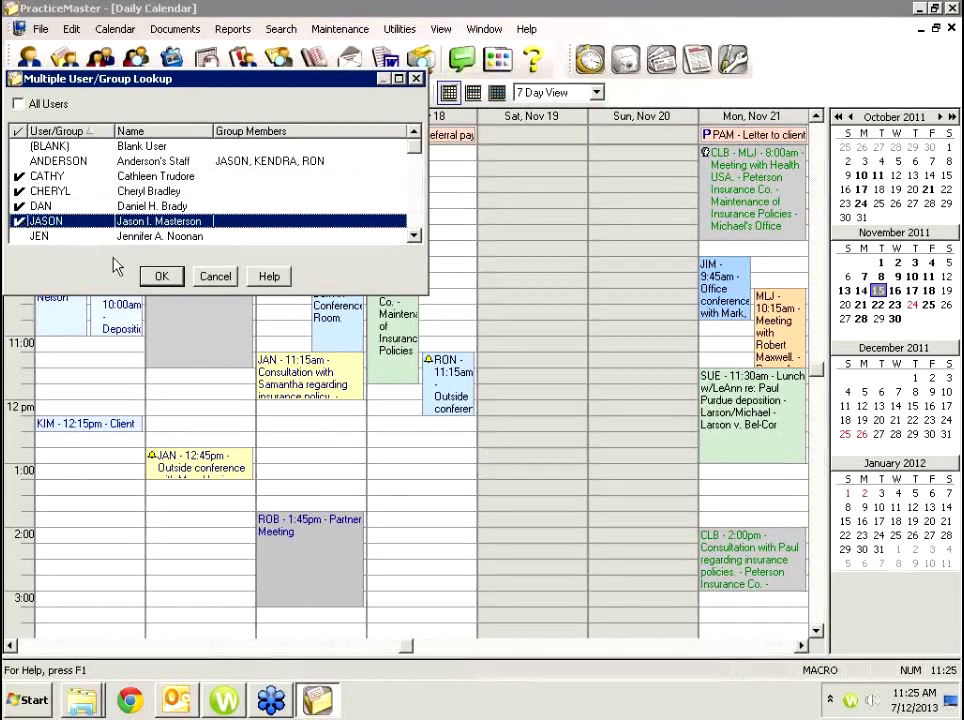
pyautogui.click(158, 275)
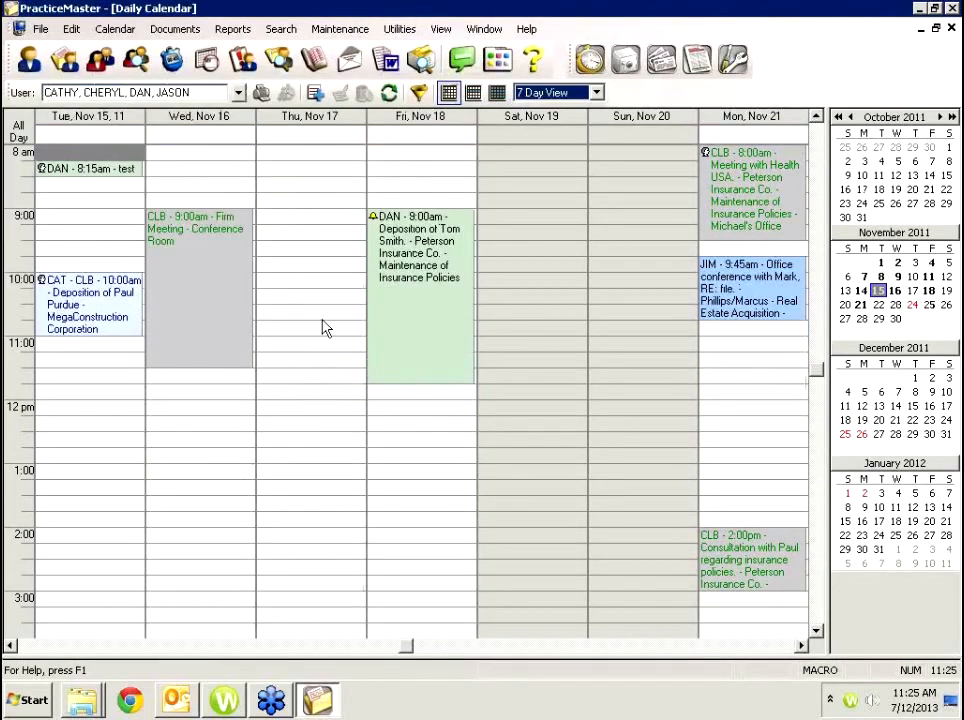
pyautogui.moveTo(314, 192); pyautogui.dragTo(329, 346)
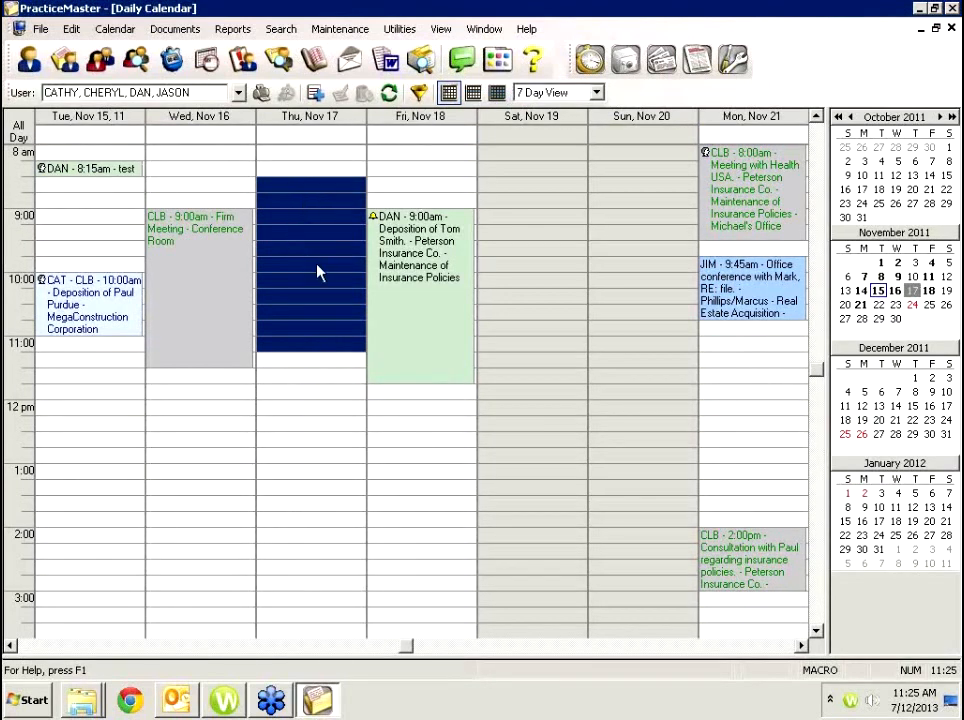
pyautogui.click(474, 93)
pyautogui.click(497, 93)
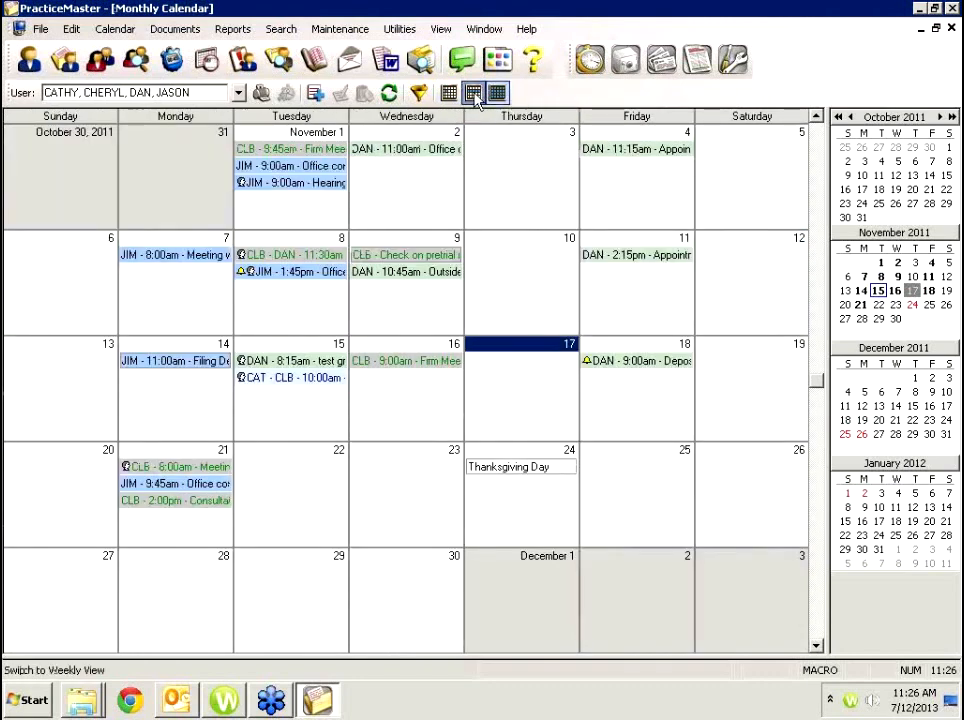
pyautogui.click(474, 93)
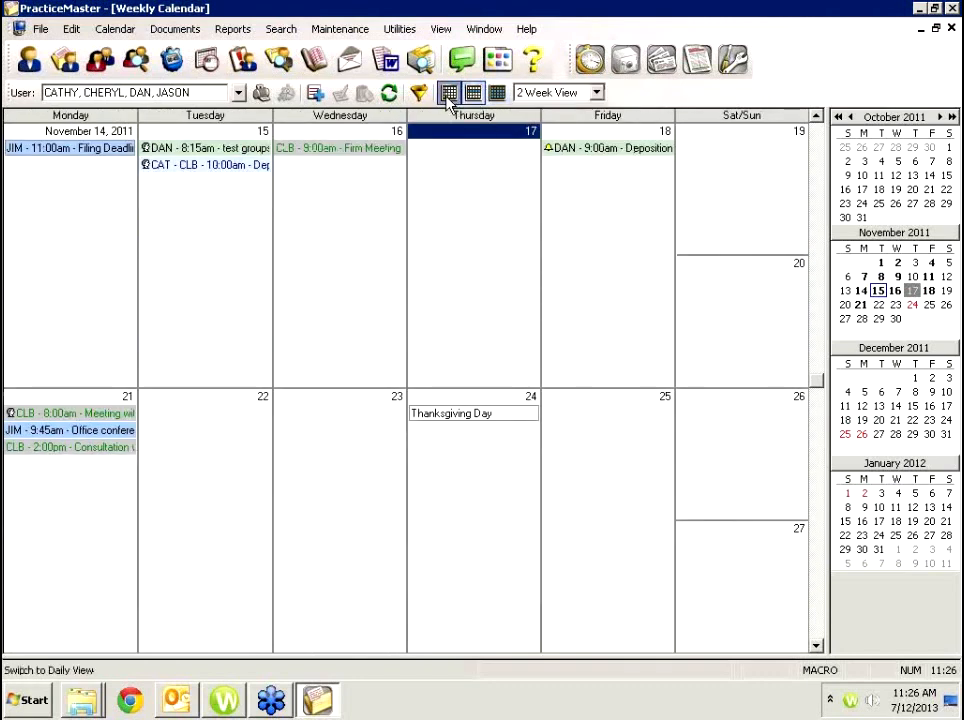
pyautogui.click(449, 93)
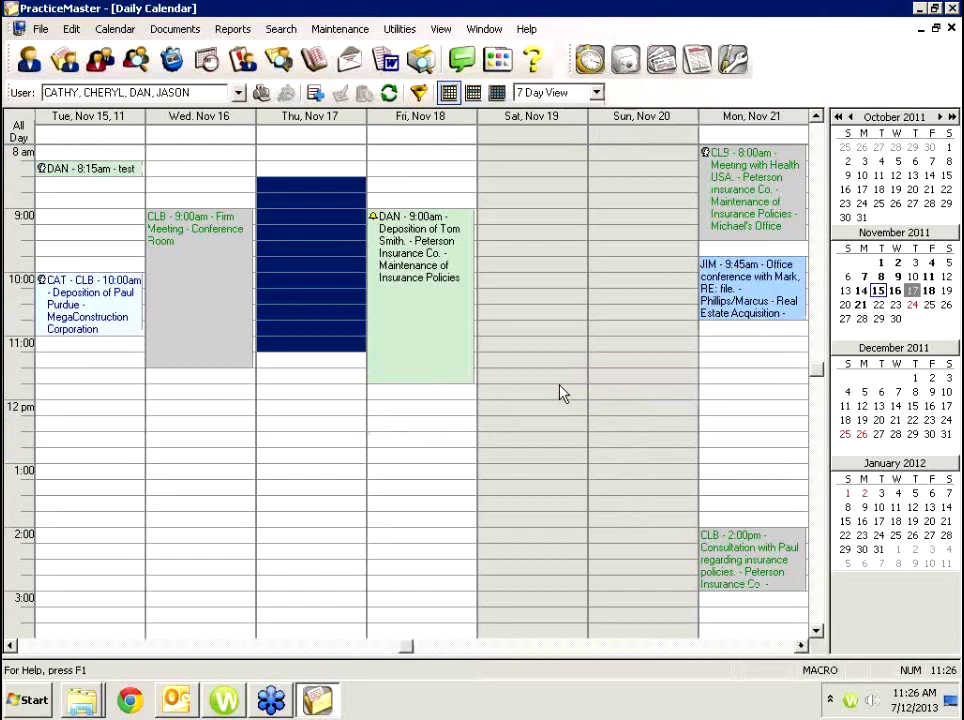
pyautogui.moveTo(555, 651); pyautogui.dragTo(555, 516)
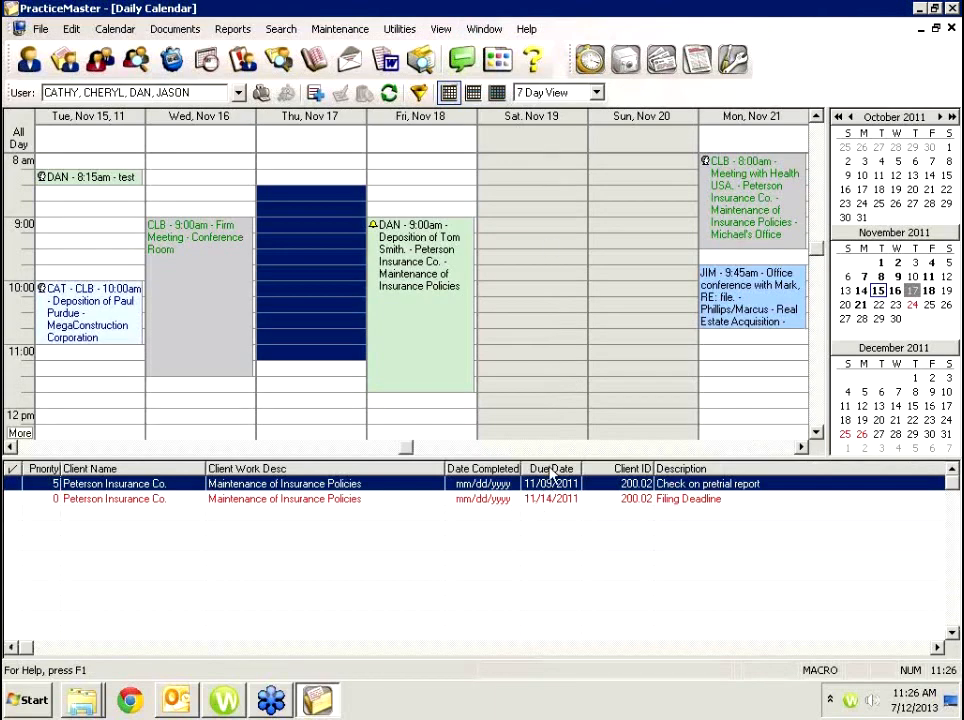
pyautogui.moveTo(547, 457); pyautogui.dragTo(532, 650)
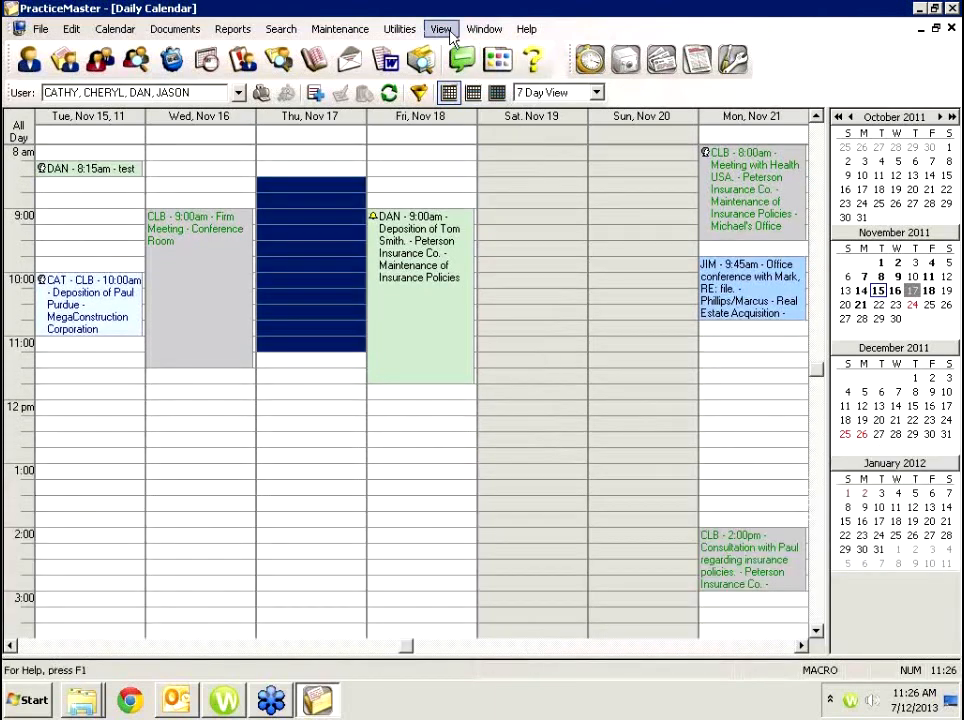
# Open the Overdue Task List from the Calendar menu to see all users' five overdue tasks.
pyautogui.click(137, 37)
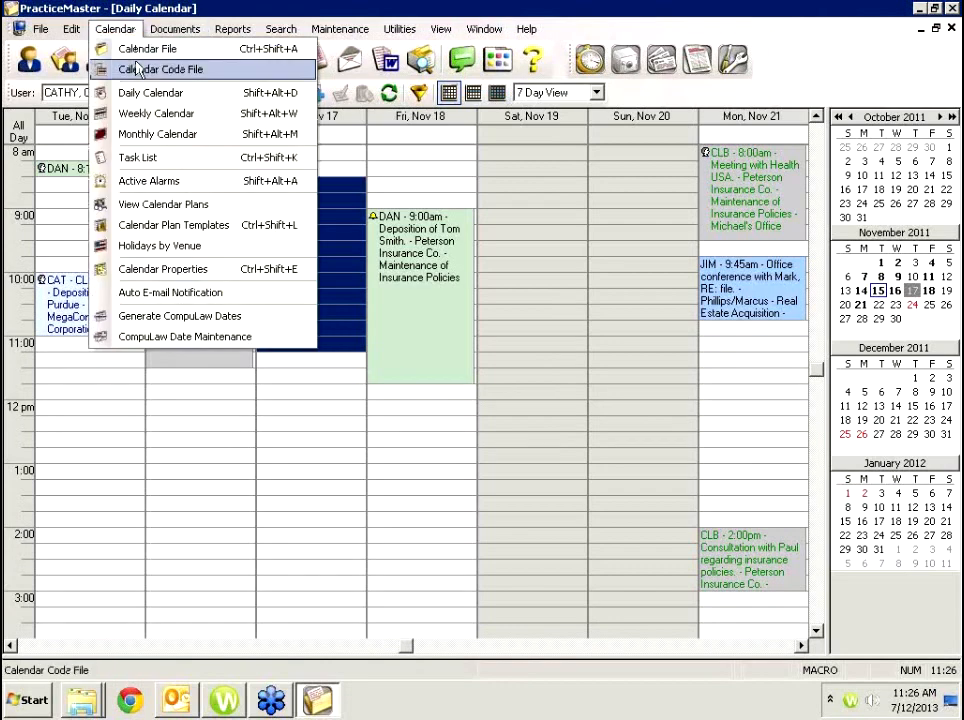
pyautogui.click(144, 157)
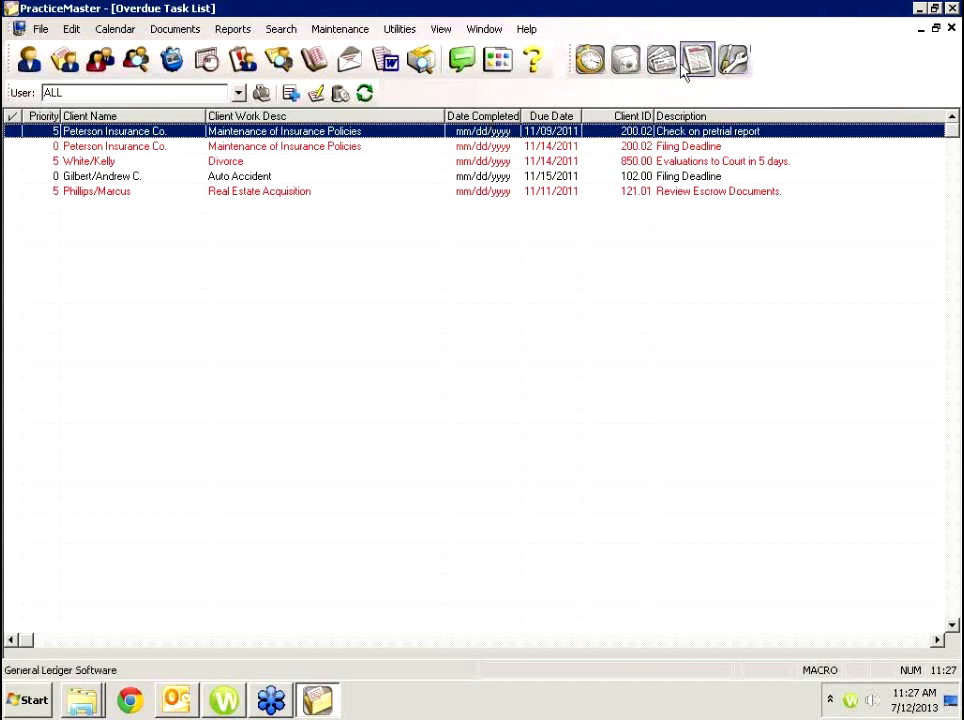
# Open a Bennington & Morris attorney's contact record and clear its ALL user/group access.
pyautogui.click(100, 60)
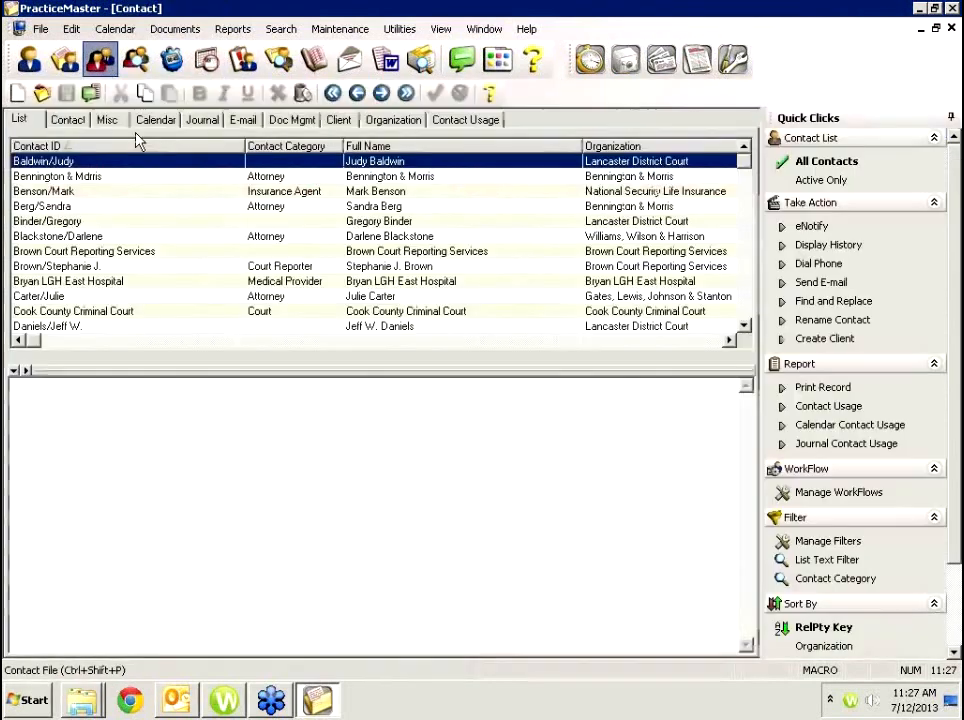
pyautogui.doubleClick(80, 208)
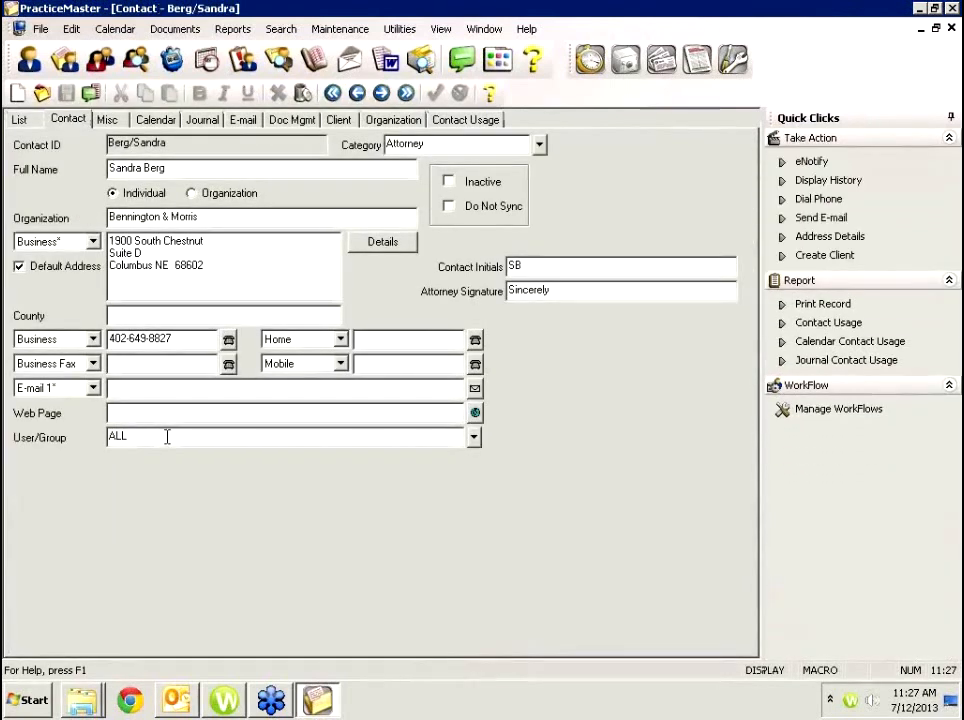
pyautogui.click(474, 439)
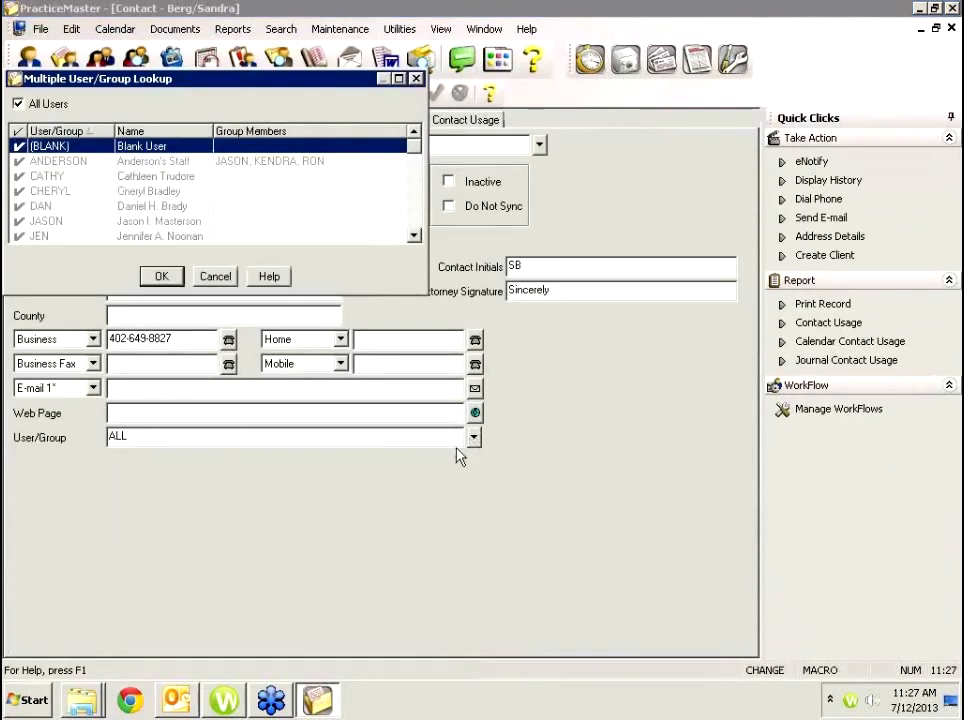
pyautogui.click(17, 103)
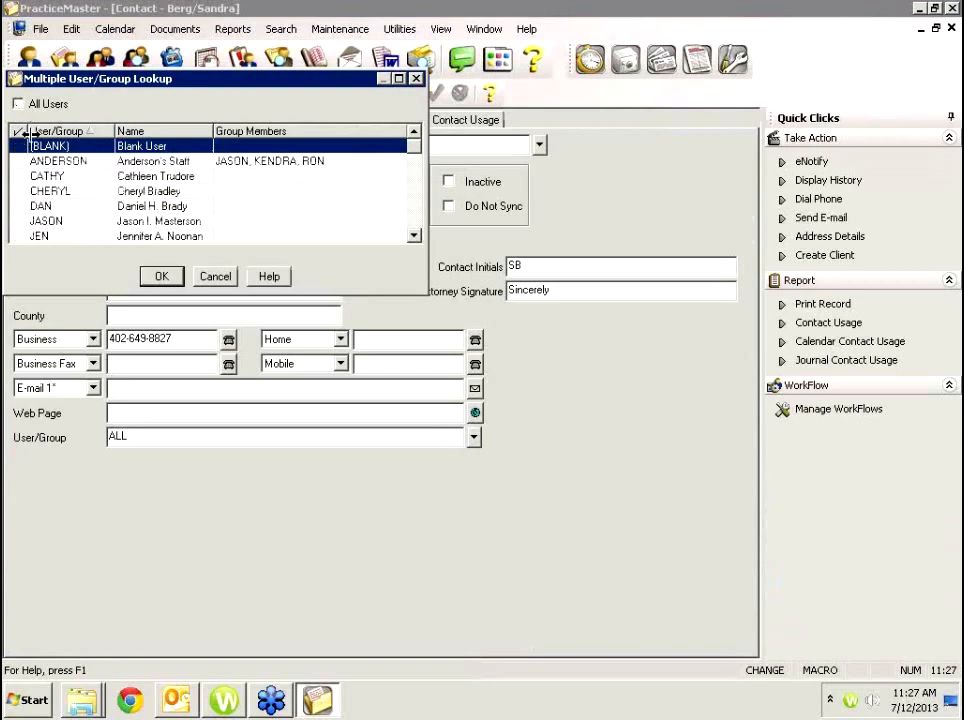
# Assign the contact to users CATHY, DAN and JEN and confirm.
pyautogui.click(42, 178)
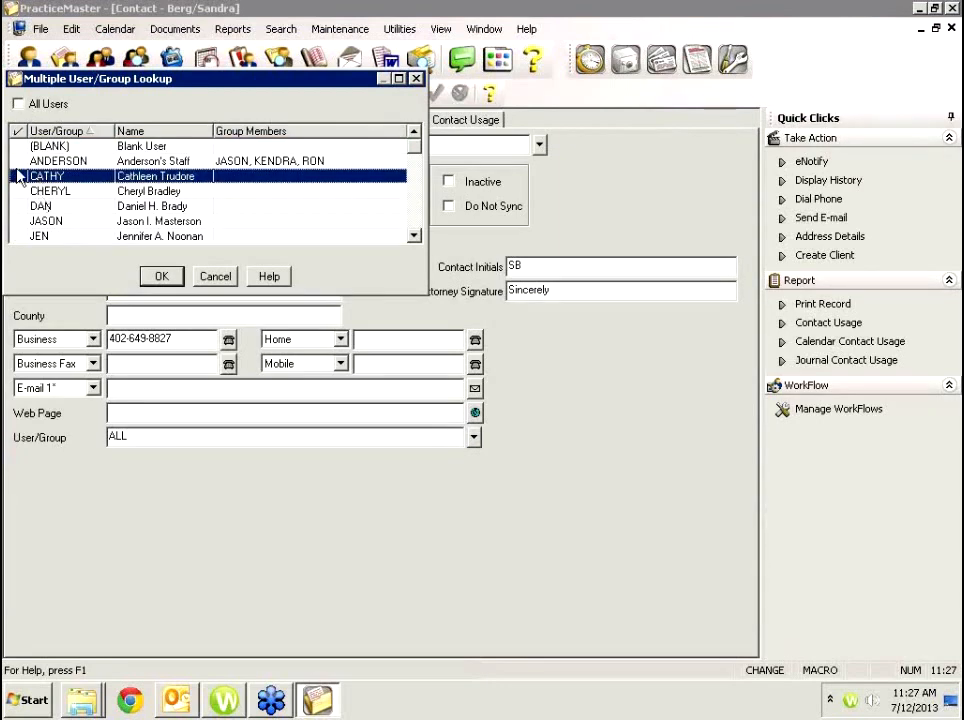
pyautogui.click(20, 178)
pyautogui.click(19, 206)
pyautogui.click(19, 206)
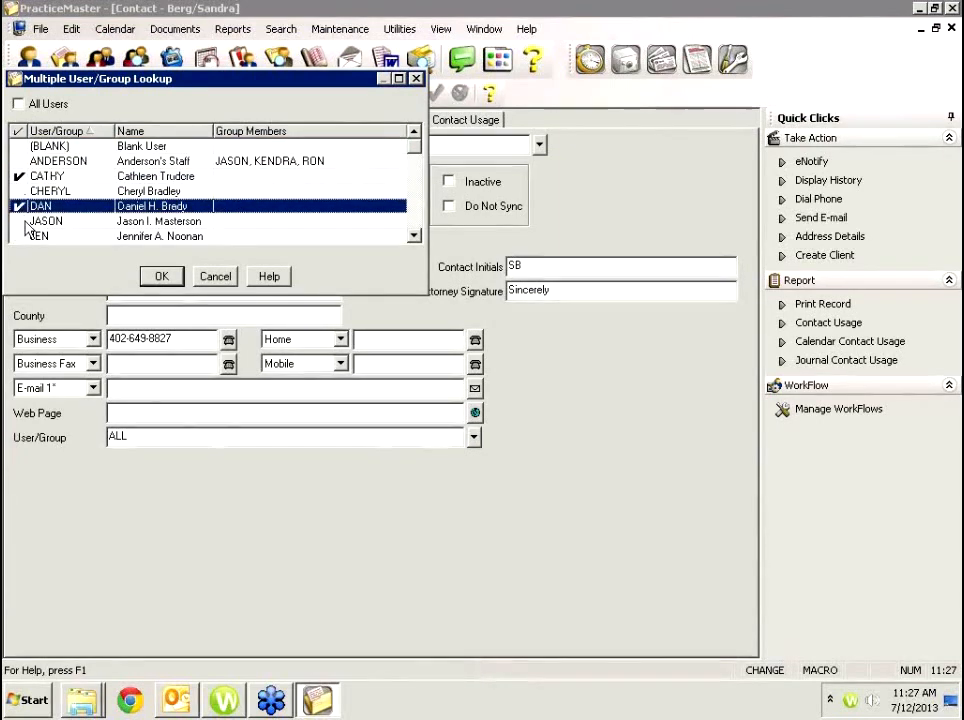
pyautogui.click(20, 236)
pyautogui.click(20, 237)
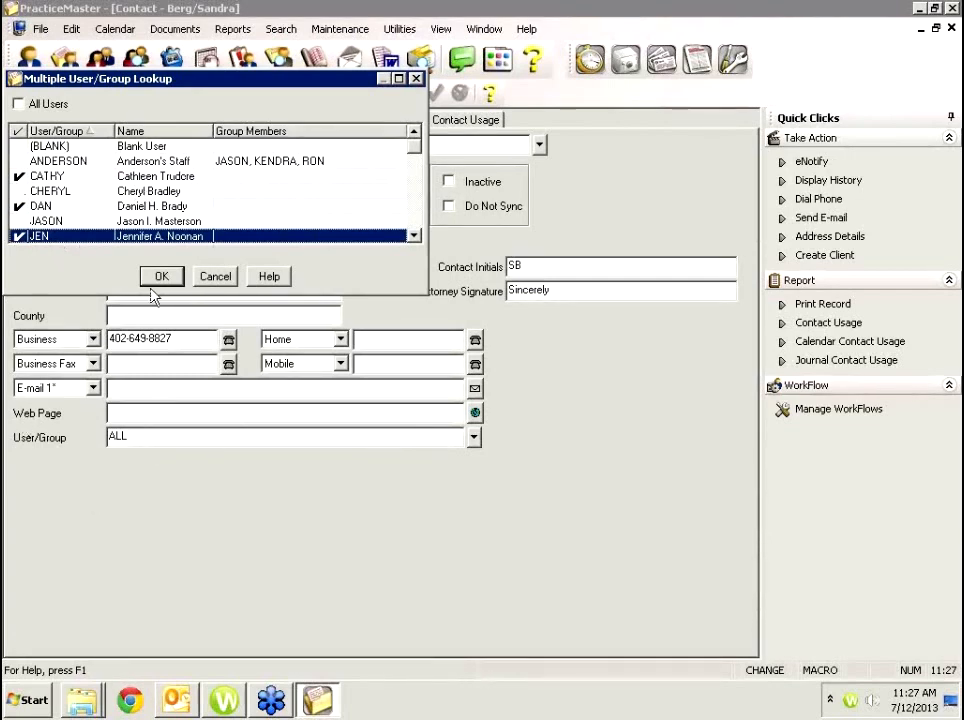
pyautogui.moveTo(161, 80); pyautogui.dragTo(261, 123)
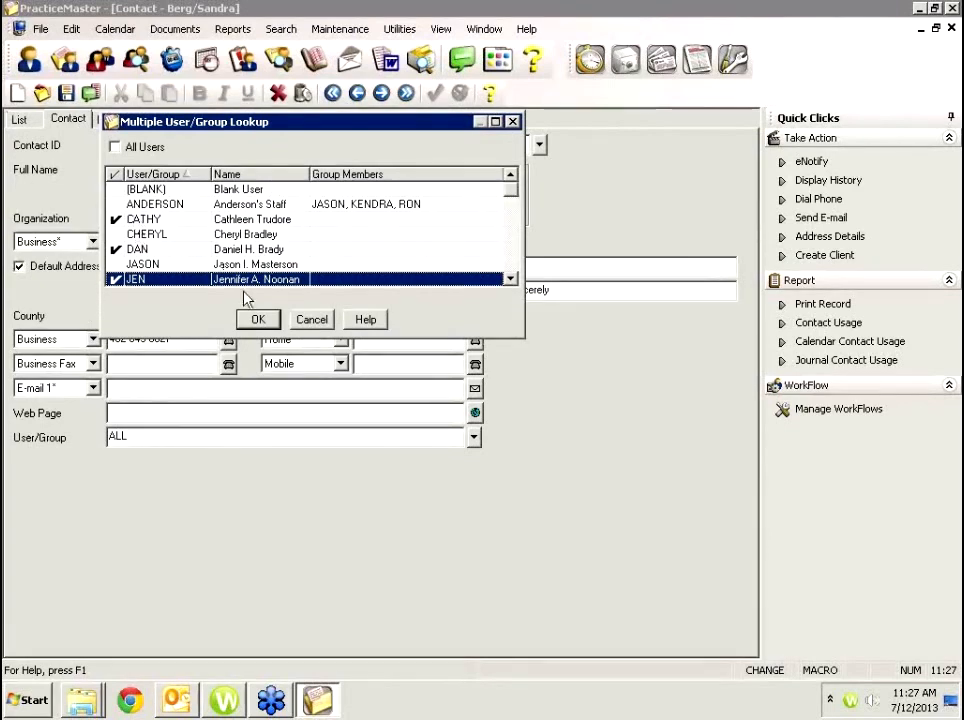
pyautogui.click(256, 320)
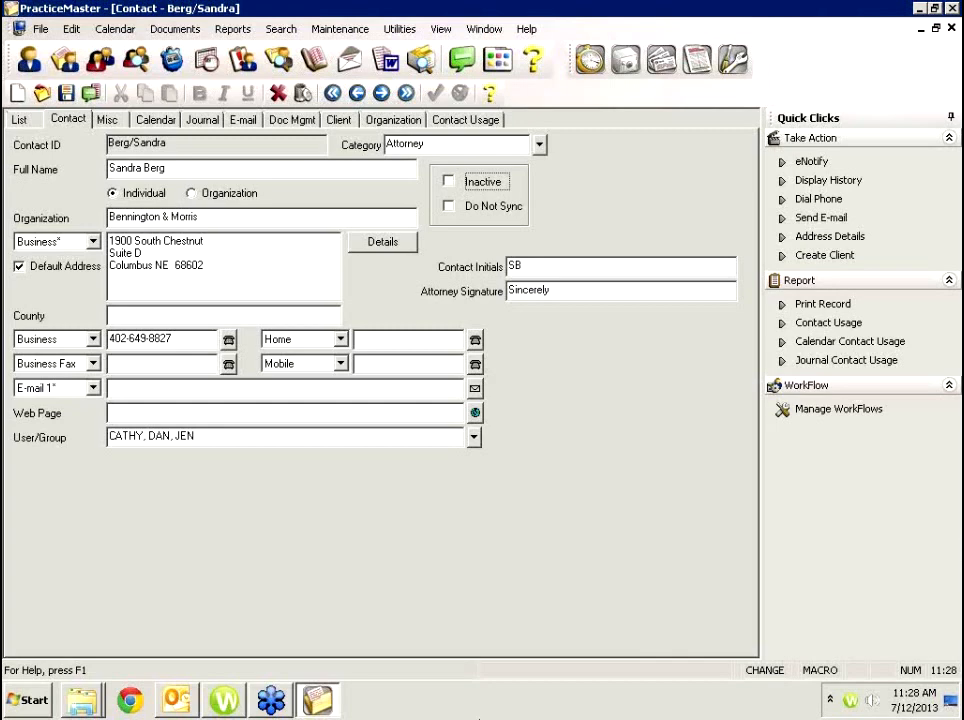
pyautogui.click(368, 36)
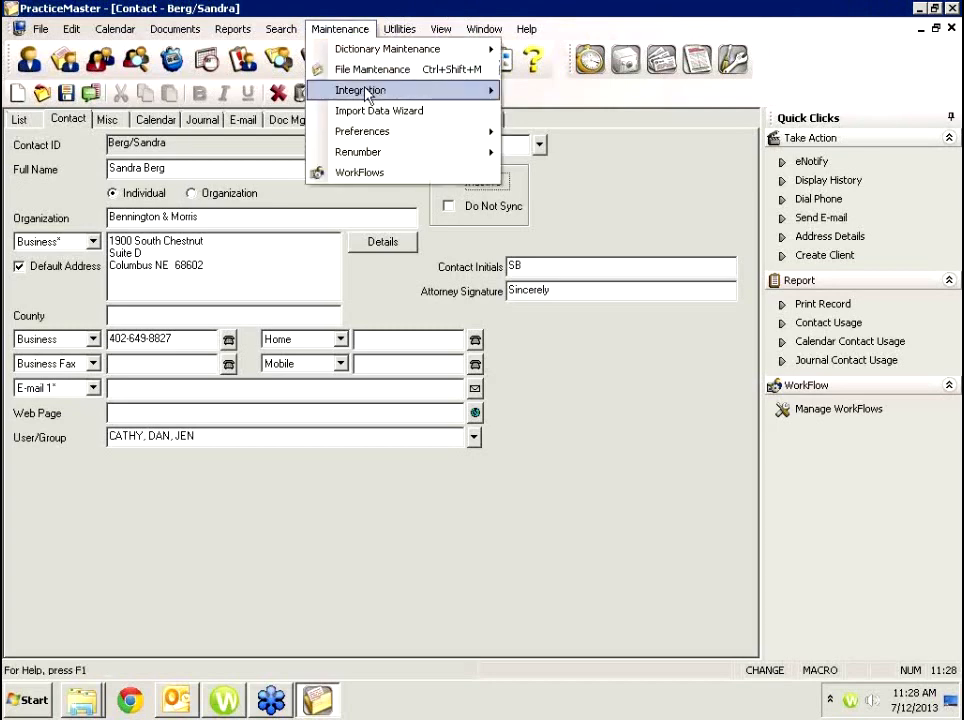
pyautogui.moveTo(411, 91)
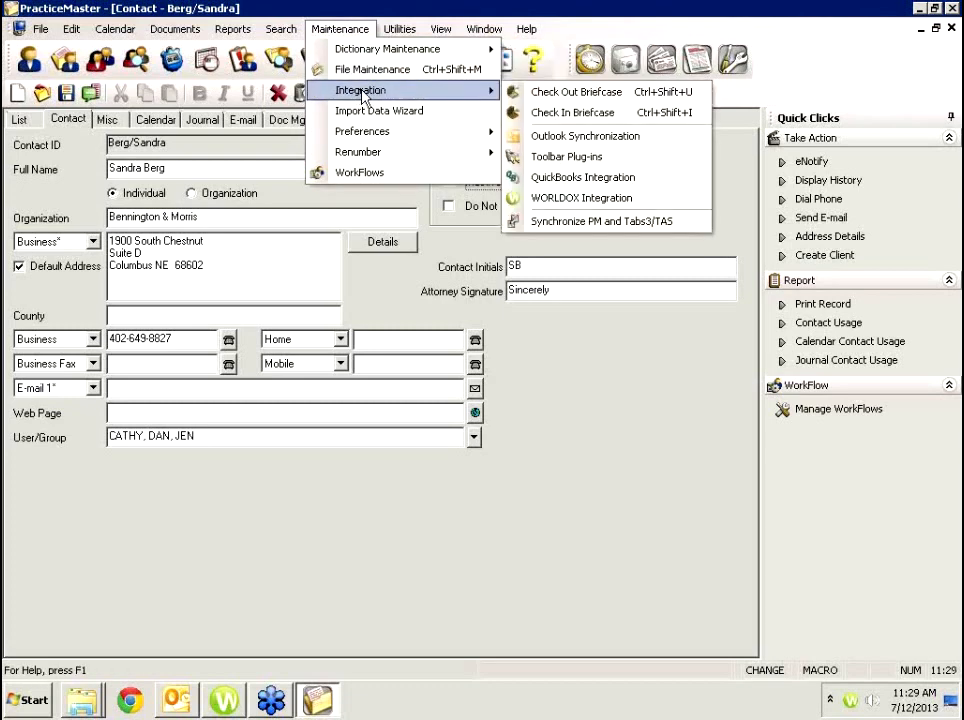
pyautogui.click(570, 161)
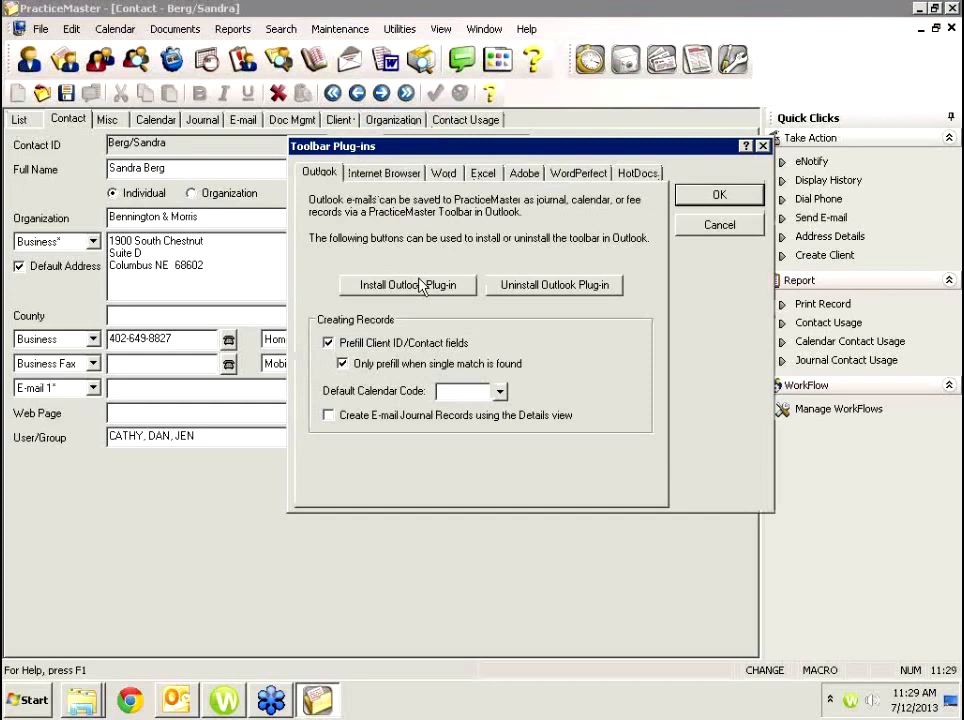
pyautogui.click(744, 226)
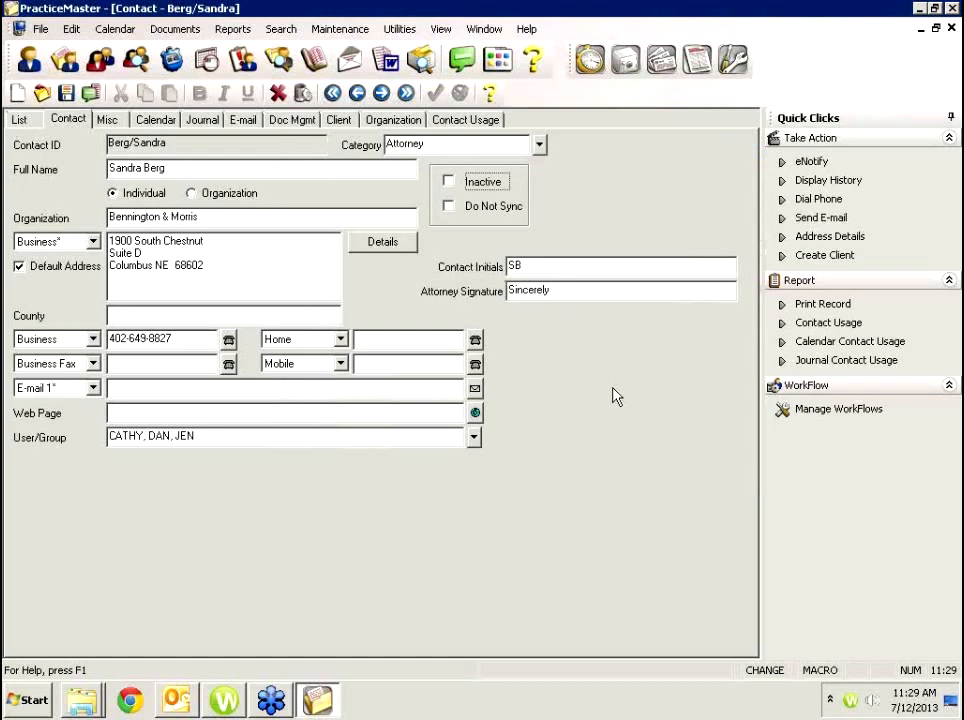
pyautogui.click(176, 701)
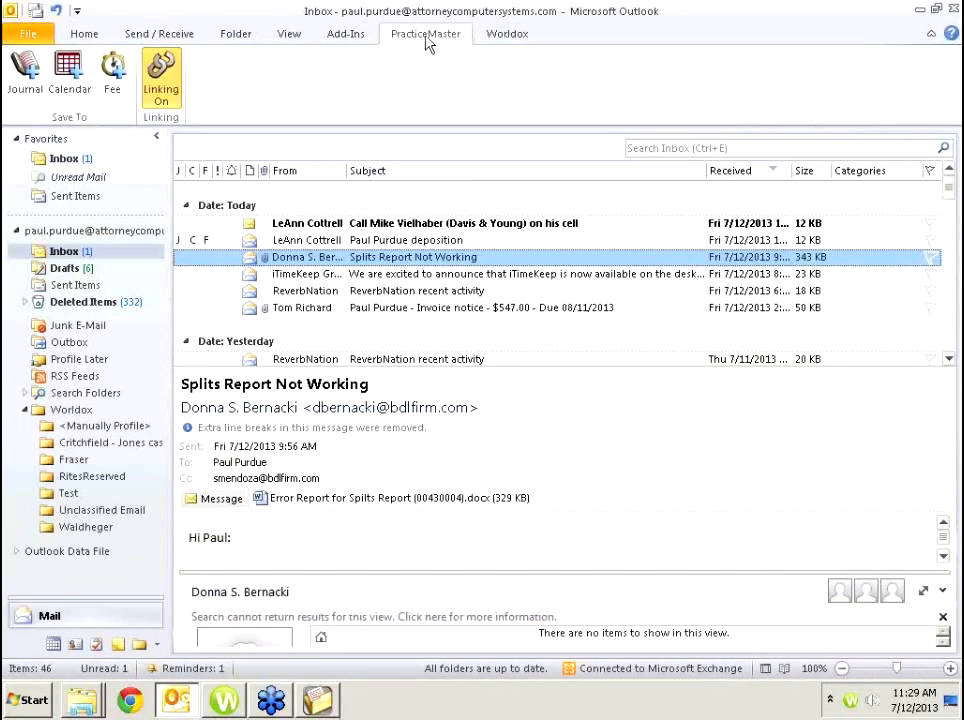
pyautogui.click(352, 36)
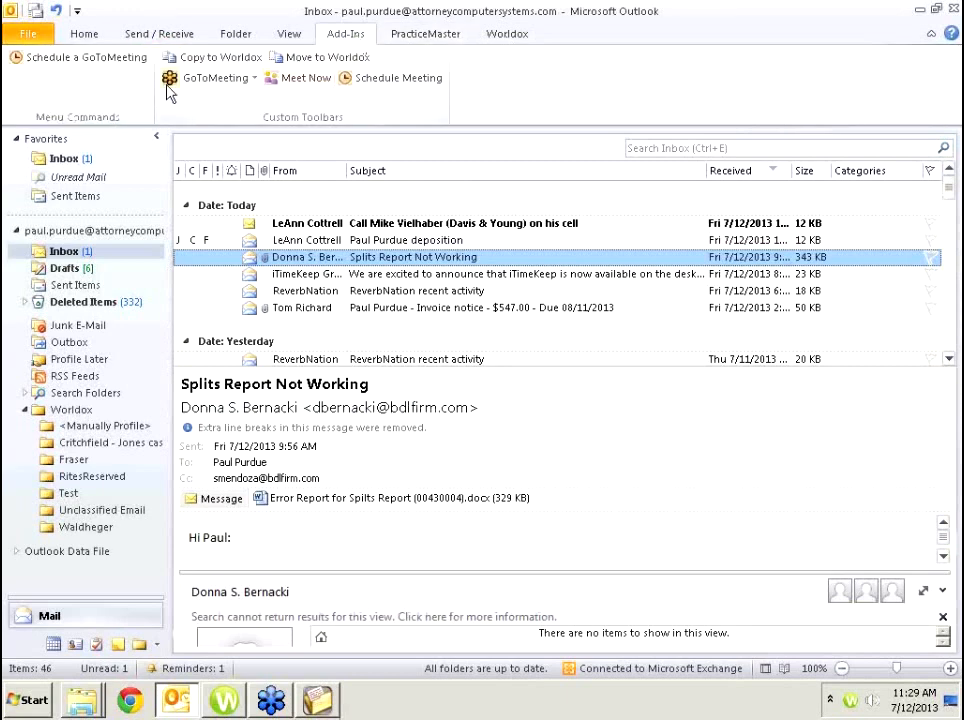
pyautogui.click(414, 38)
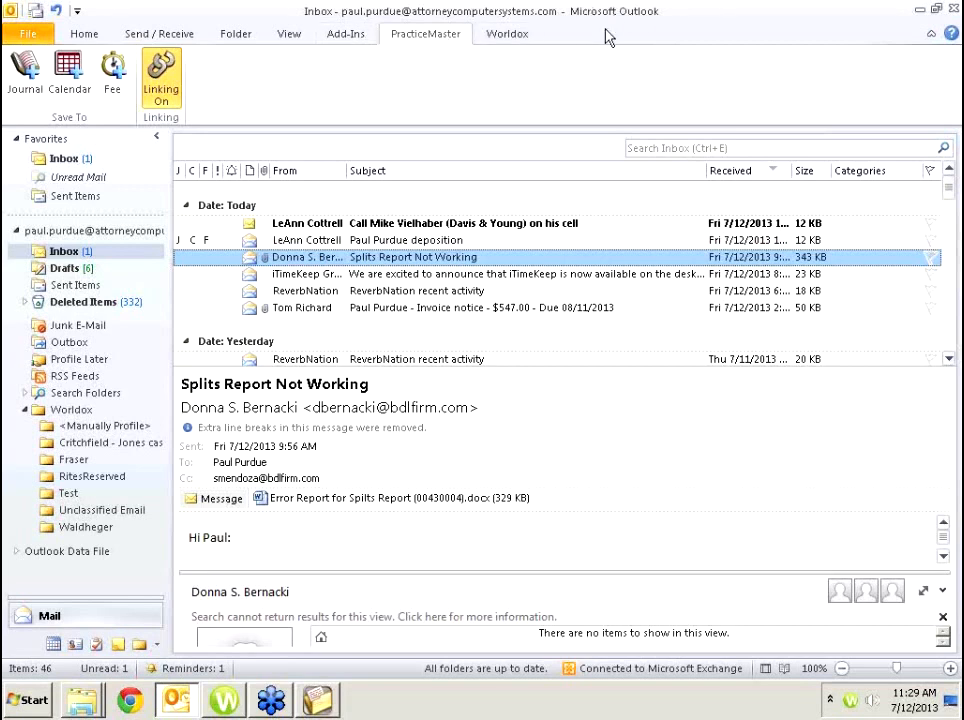
pyautogui.click(318, 699)
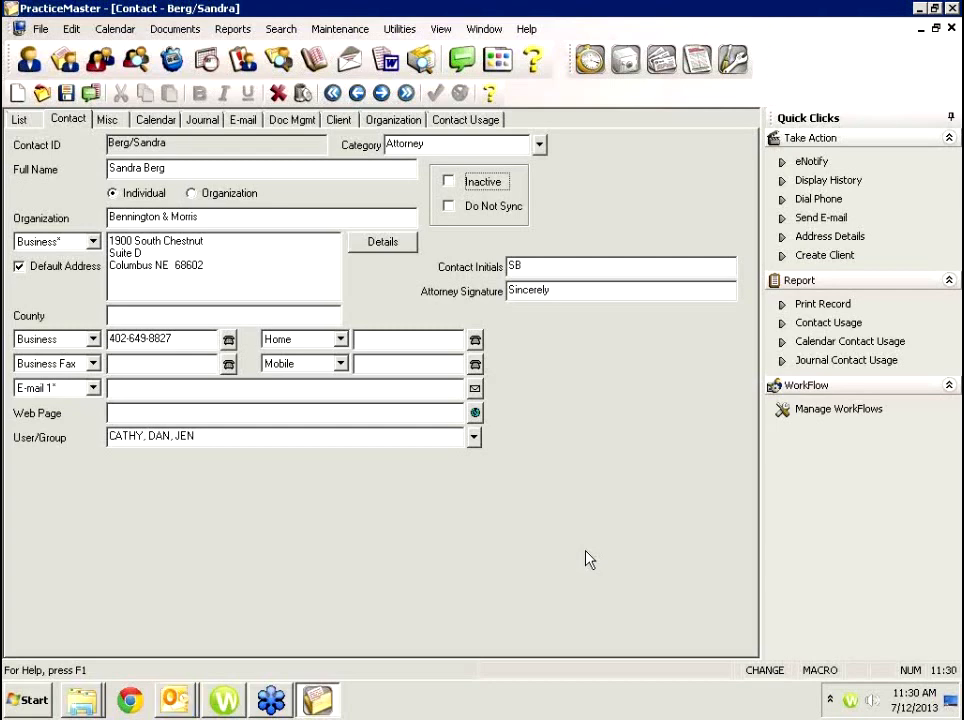
# Launch Chrome and close the duplicate browser window, leaving a single new tab.
pyautogui.click(140, 699)
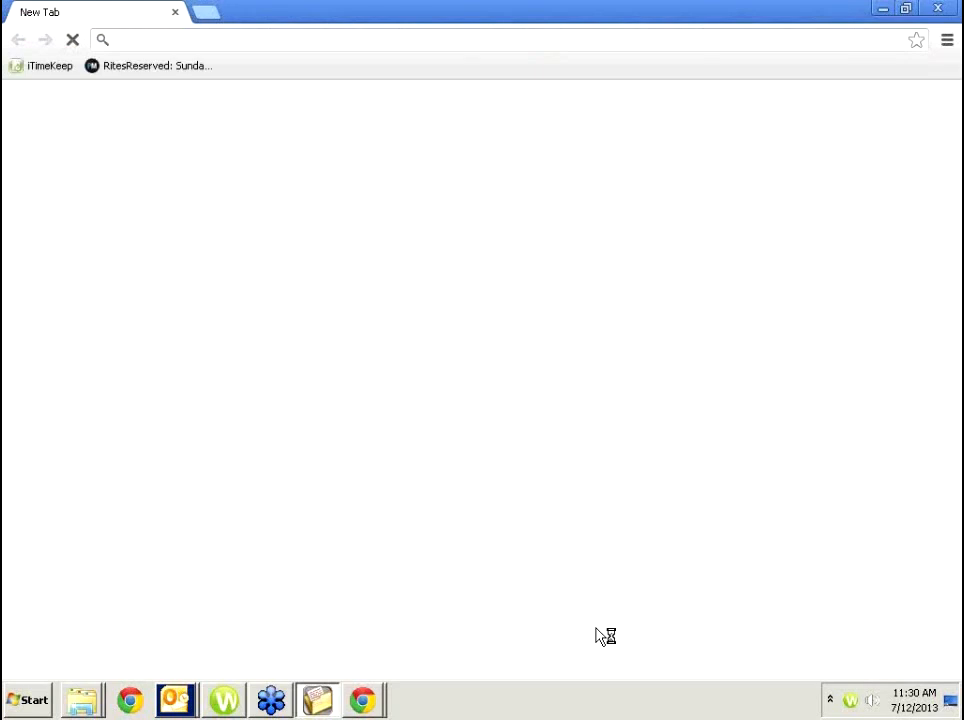
pyautogui.click(371, 708)
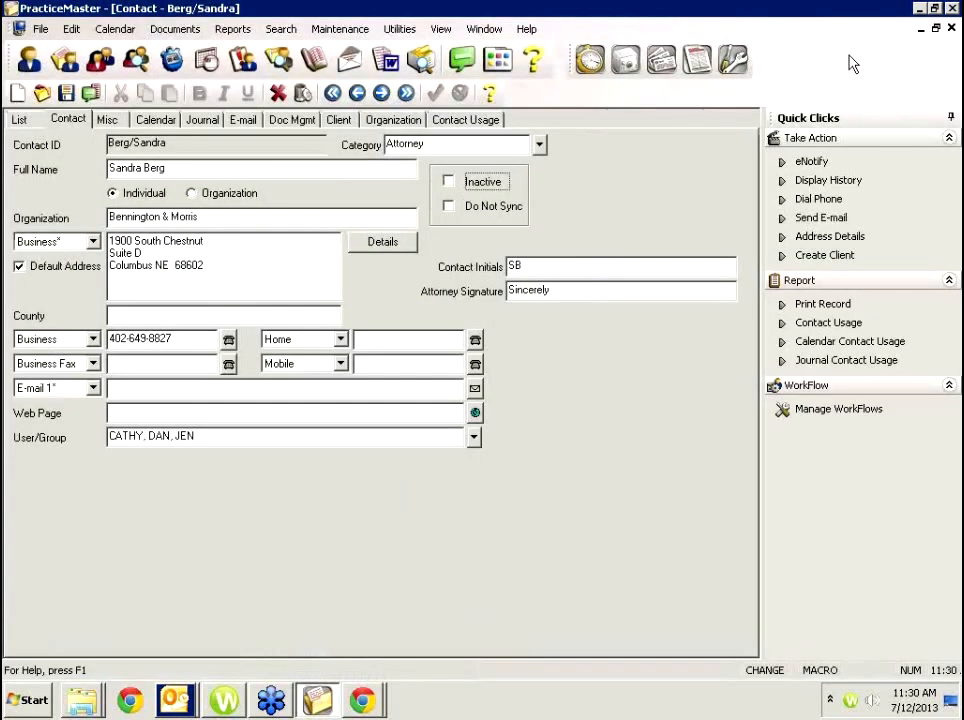
pyautogui.click(362, 703)
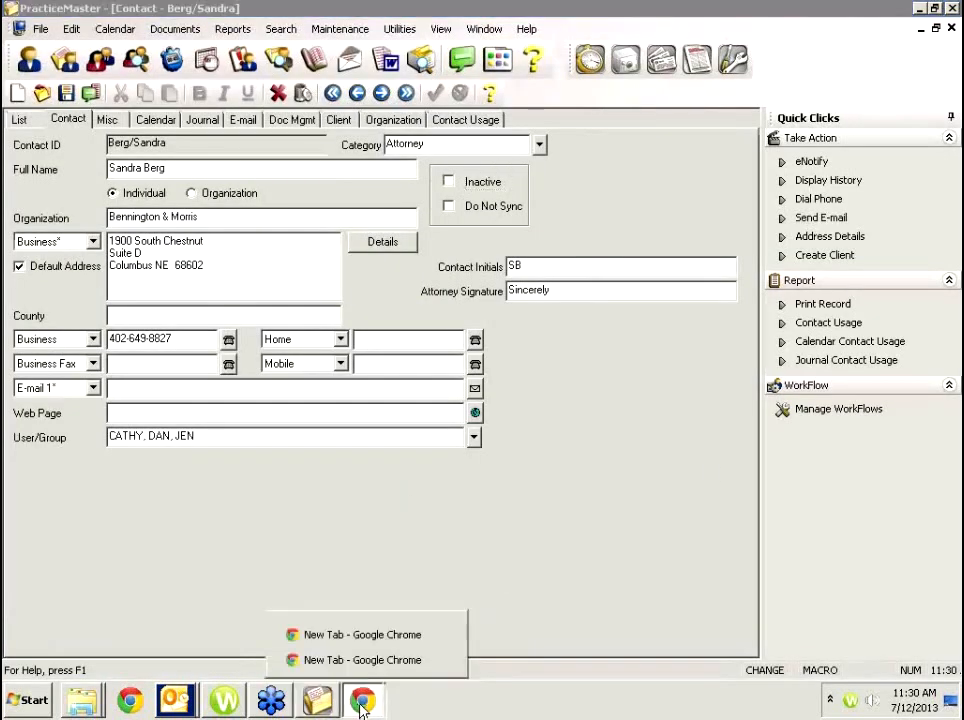
pyautogui.click(441, 634)
pyautogui.click(412, 662)
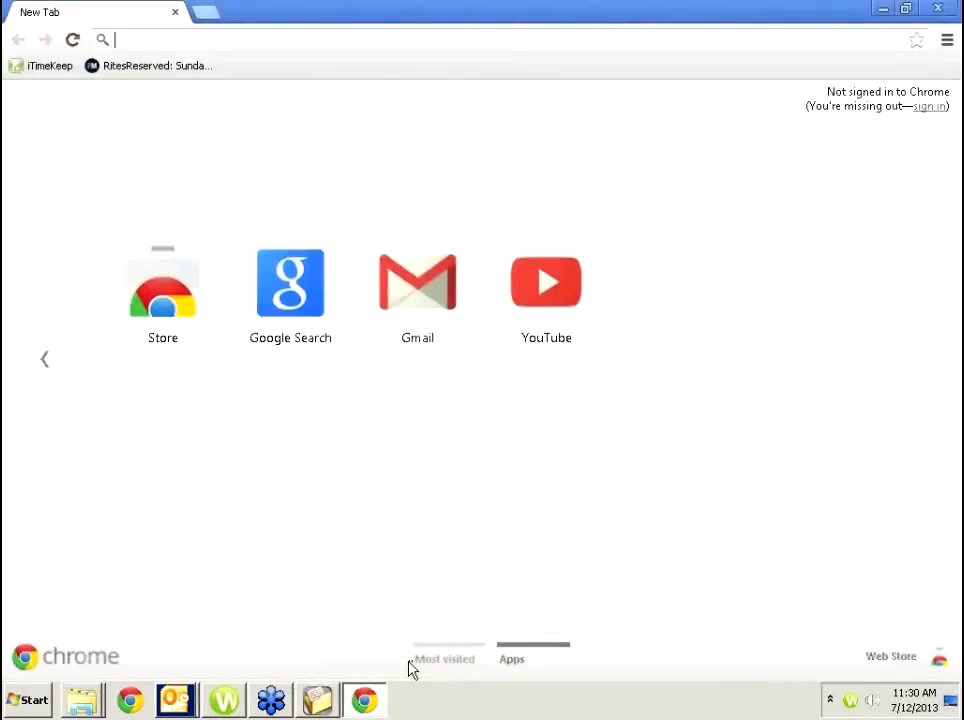
pyautogui.write('www.')
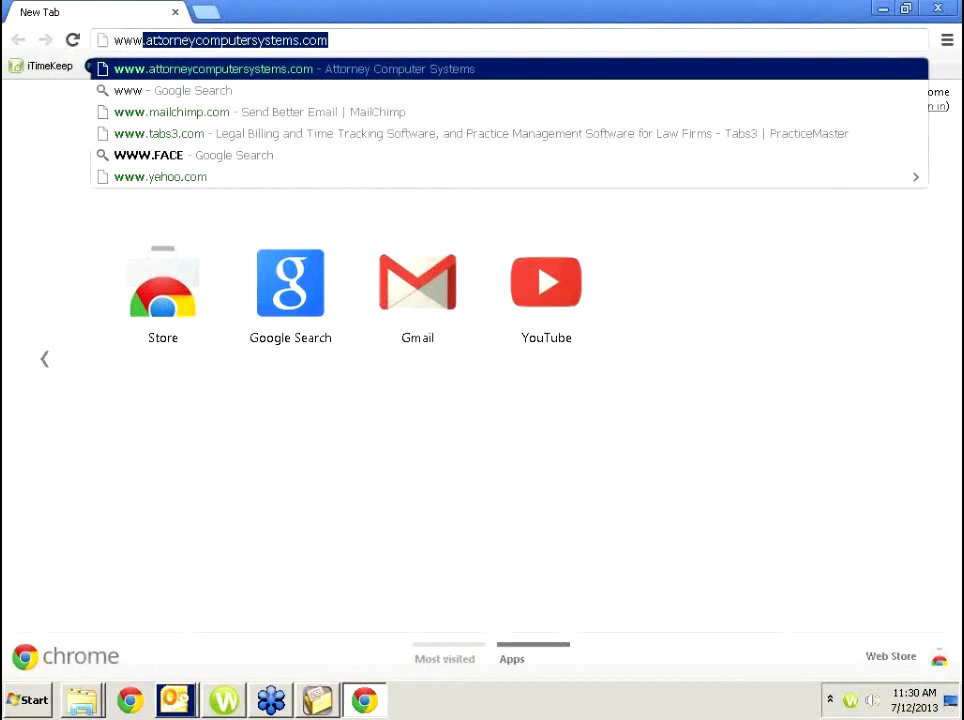
pyautogui.write('tabs3')
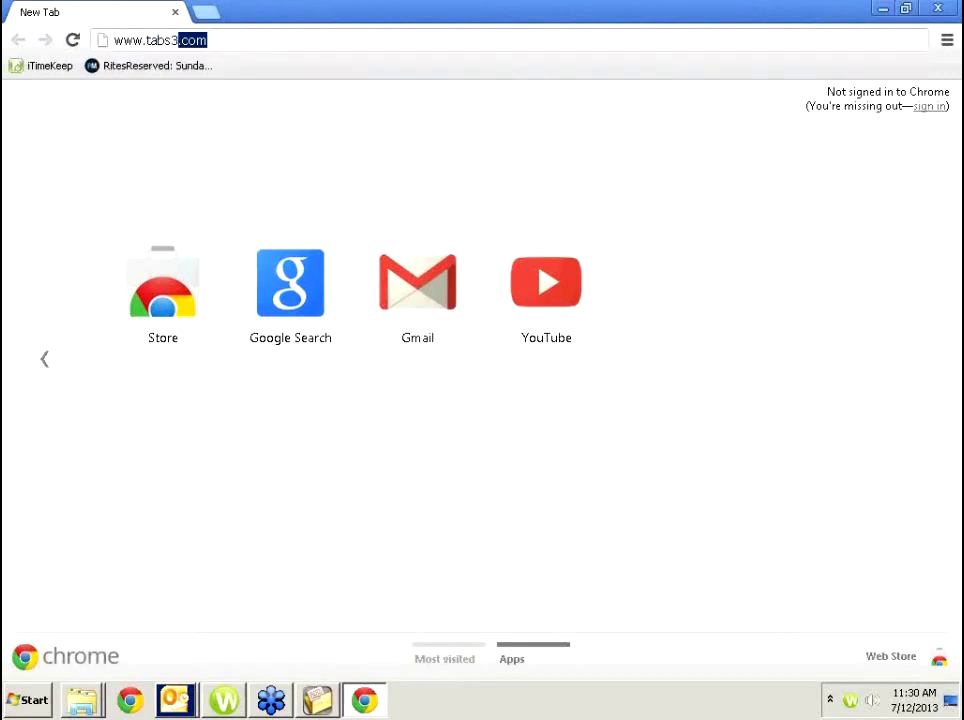
pyautogui.write('connect')
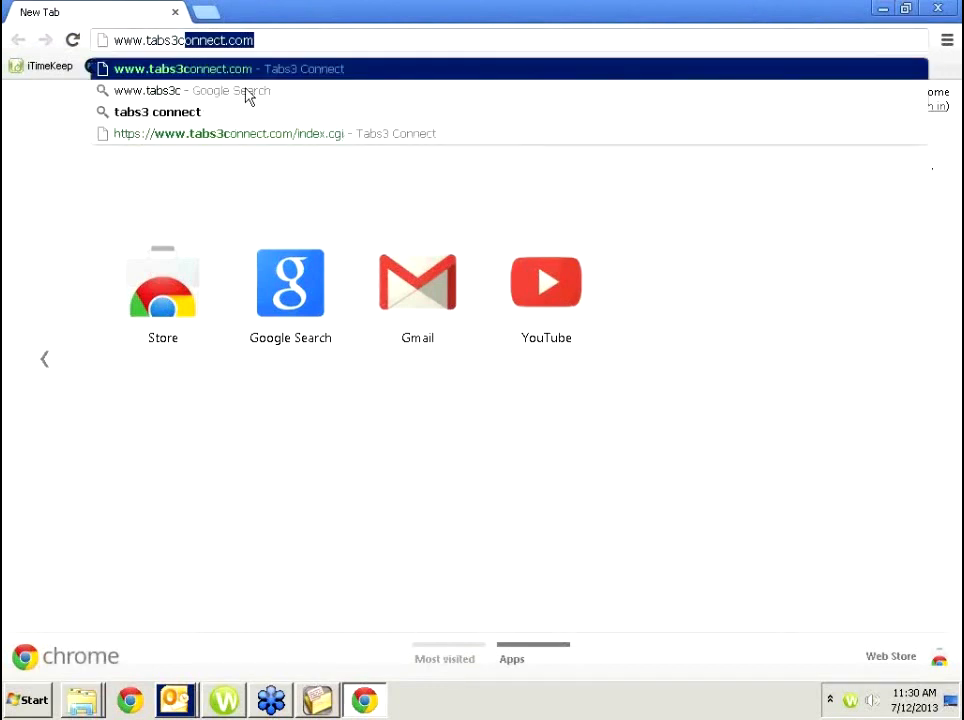
pyautogui.press('Return')
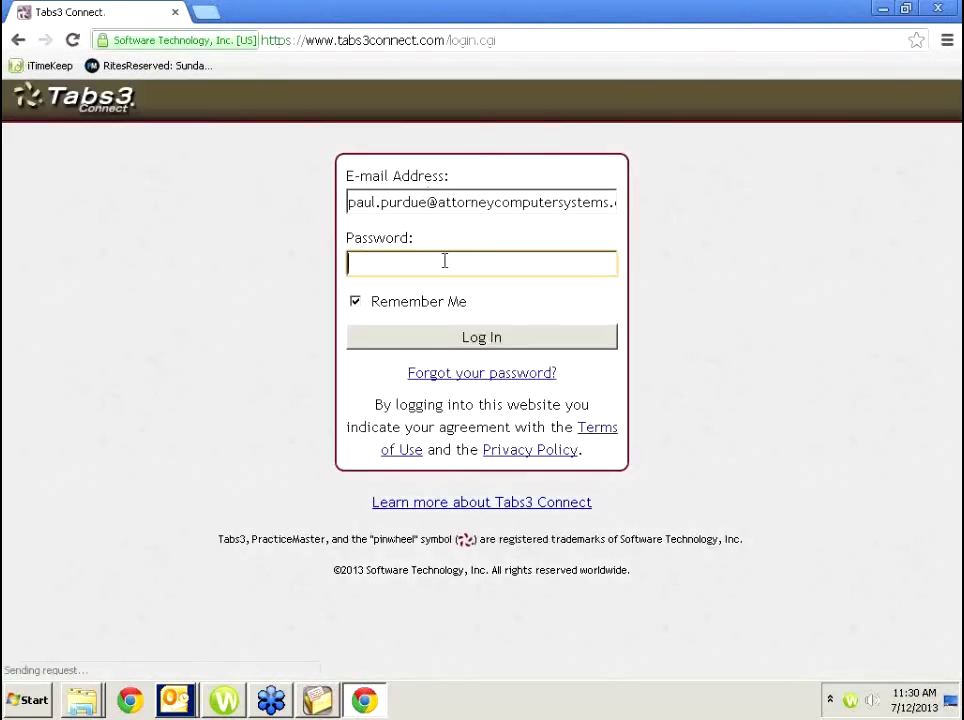
pyautogui.write('•••••••••')
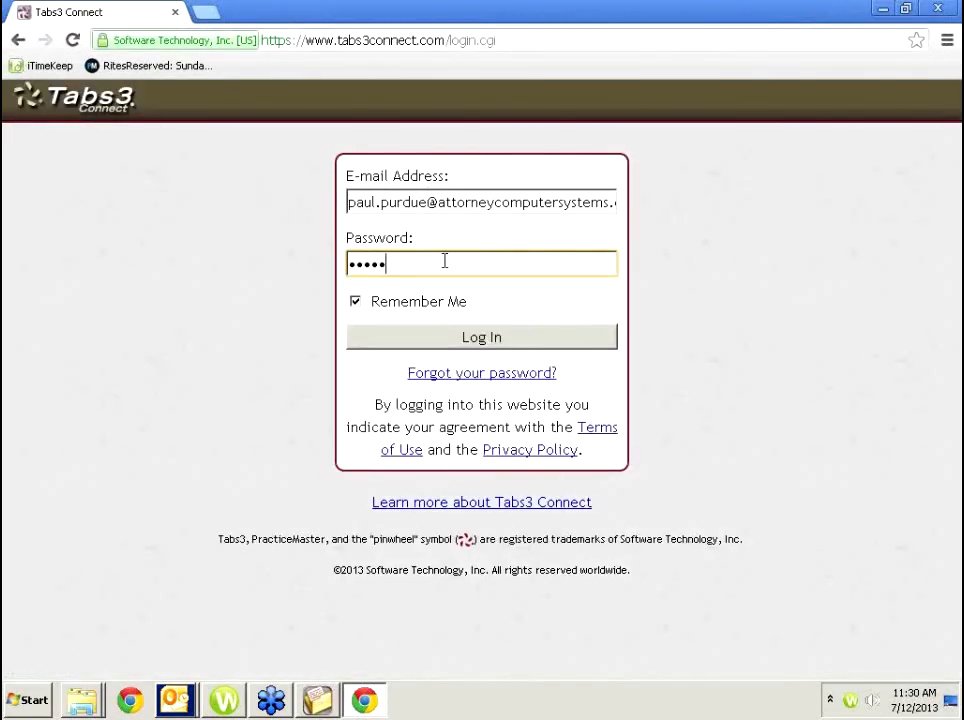
pyautogui.write('••••')
pyautogui.press('Return')
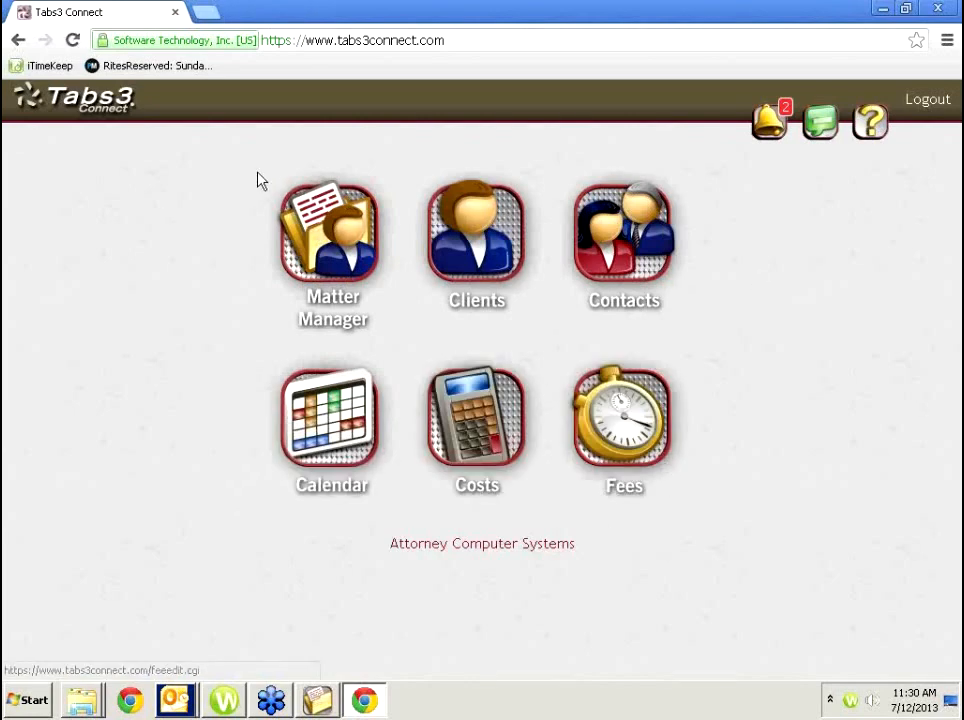
pyautogui.click(350, 248)
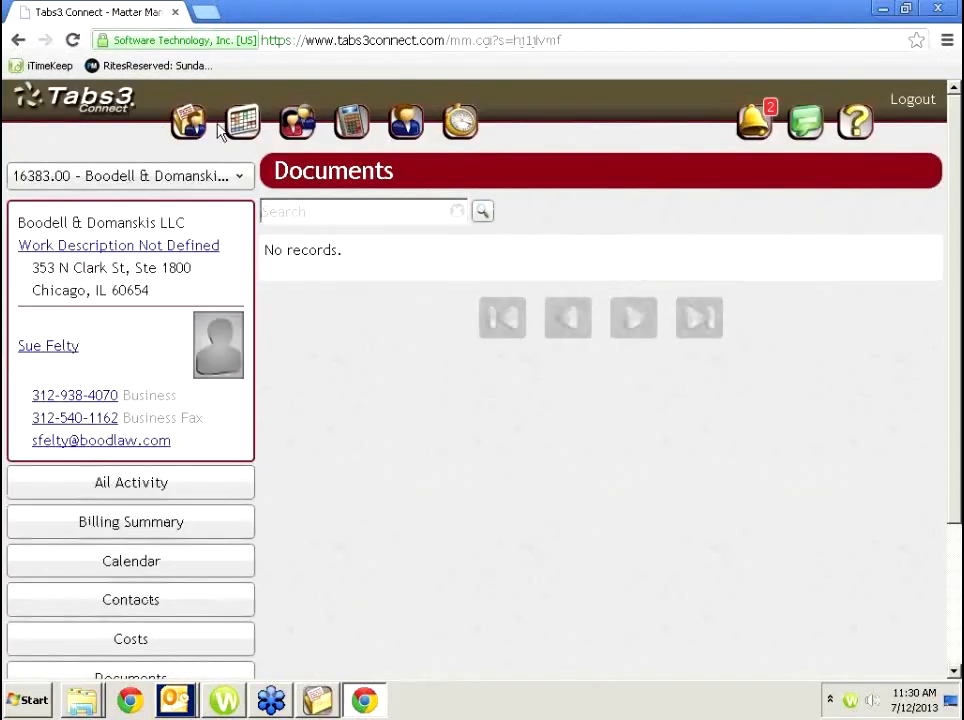
pyautogui.click(244, 124)
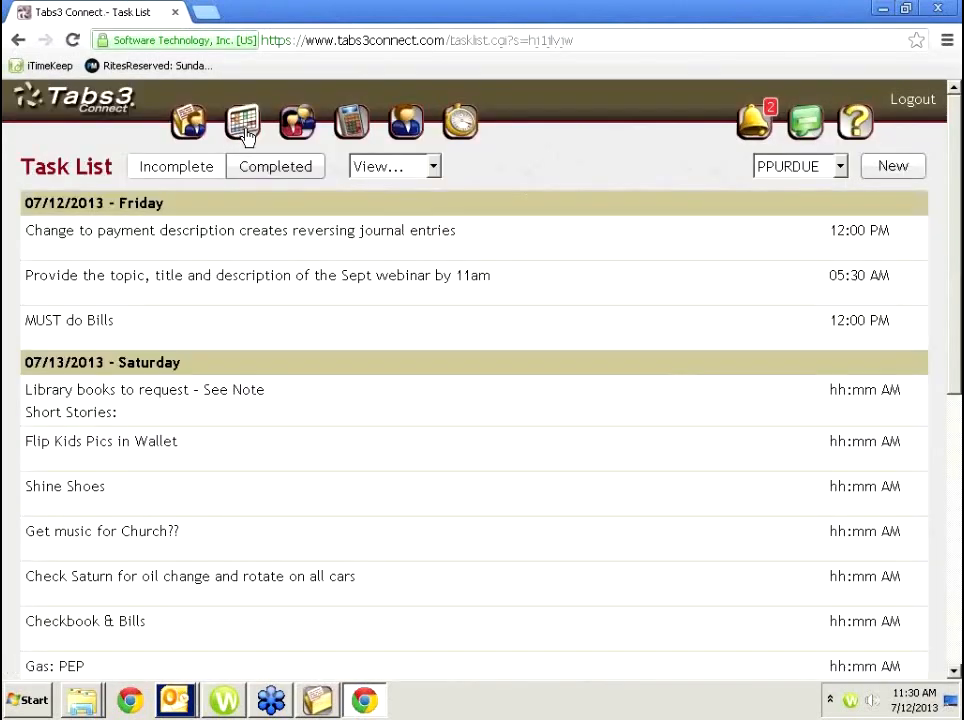
pyautogui.click(433, 166)
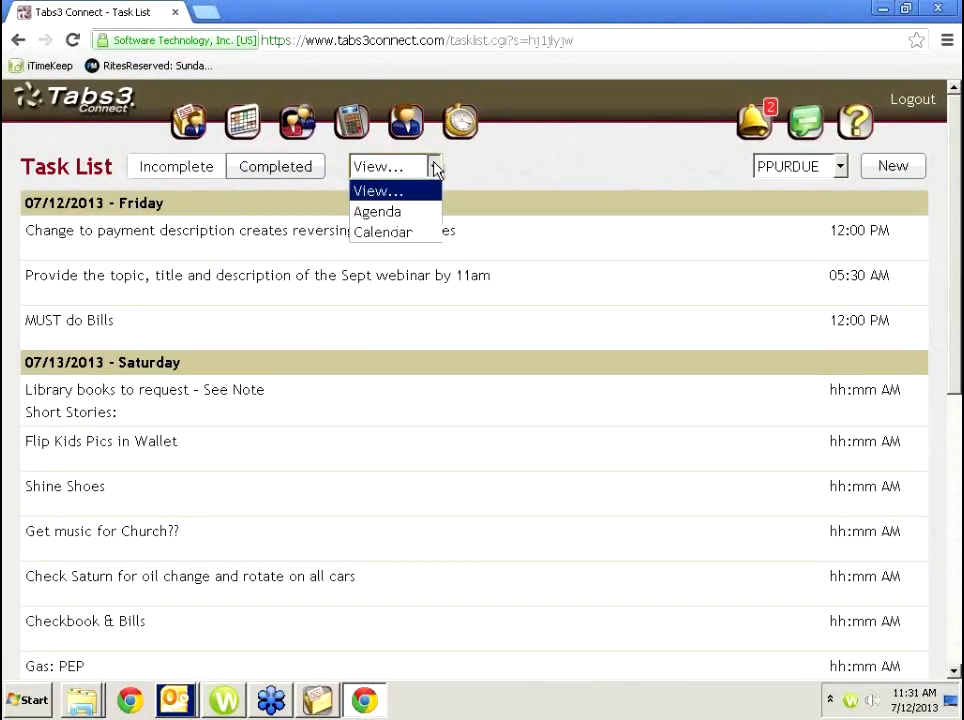
pyautogui.click(398, 232)
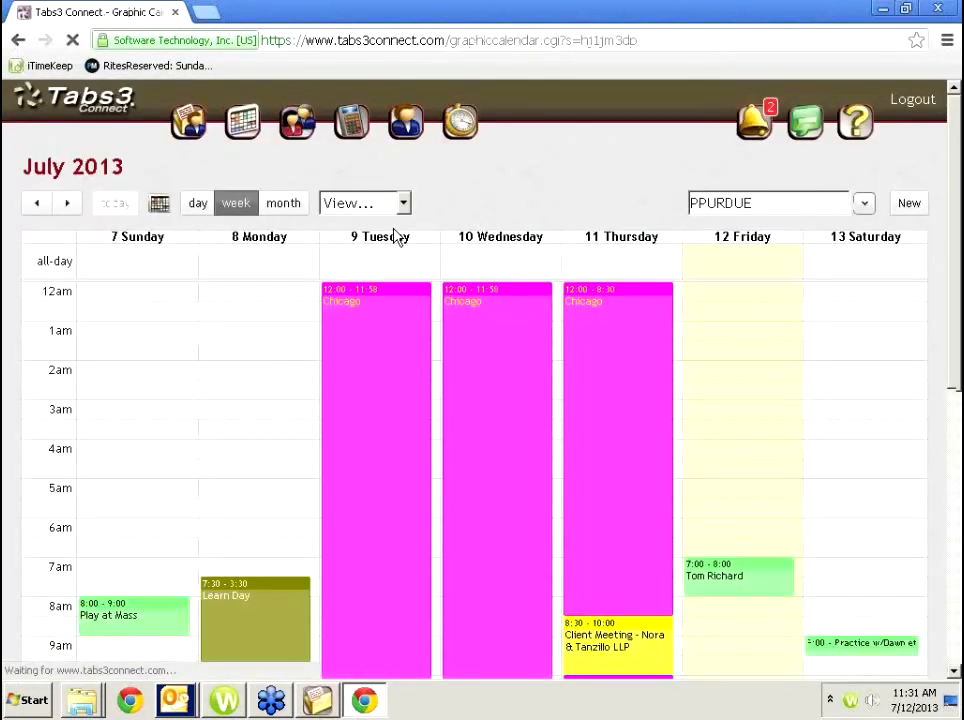
pyautogui.click(76, 86)
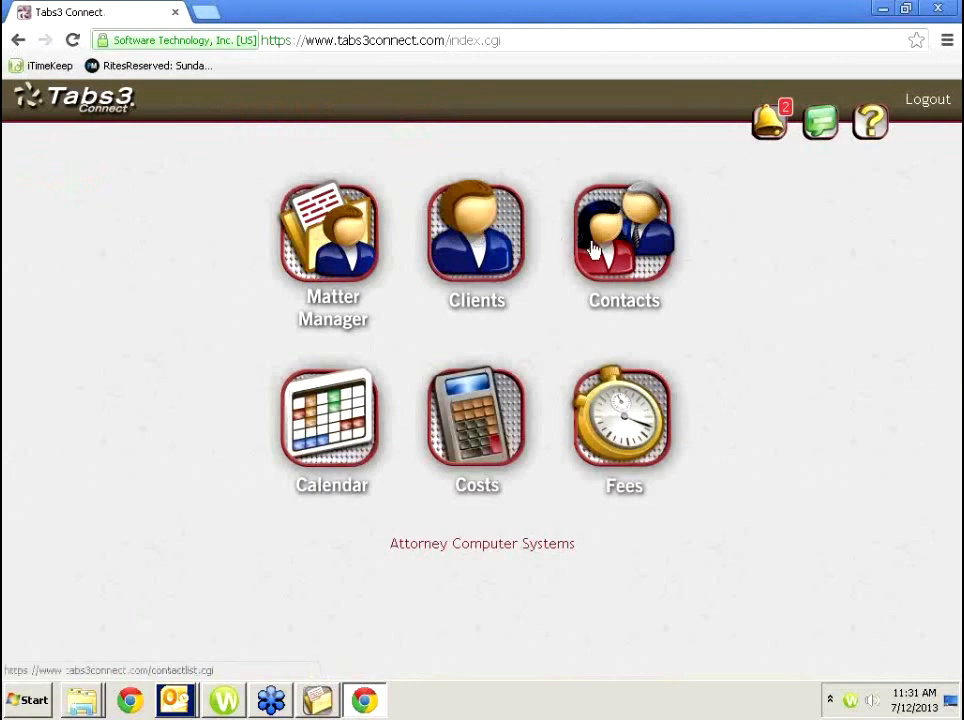
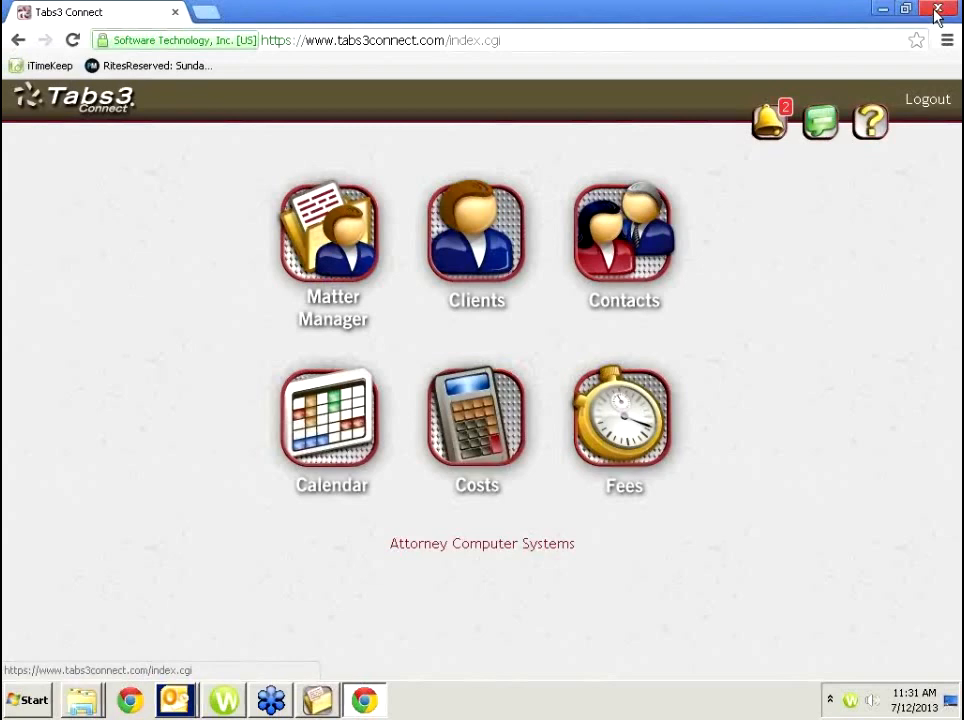
# Close the Tabs3 Connect browser and discard the unsaved contact changes.
pyautogui.click(937, 12)
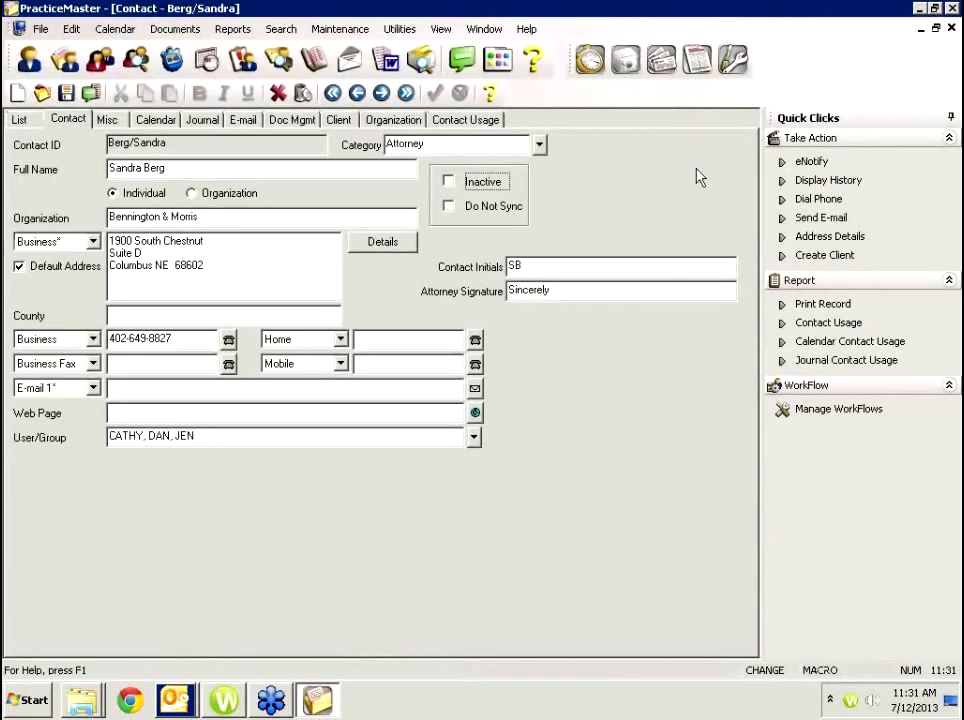
pyautogui.click(282, 125)
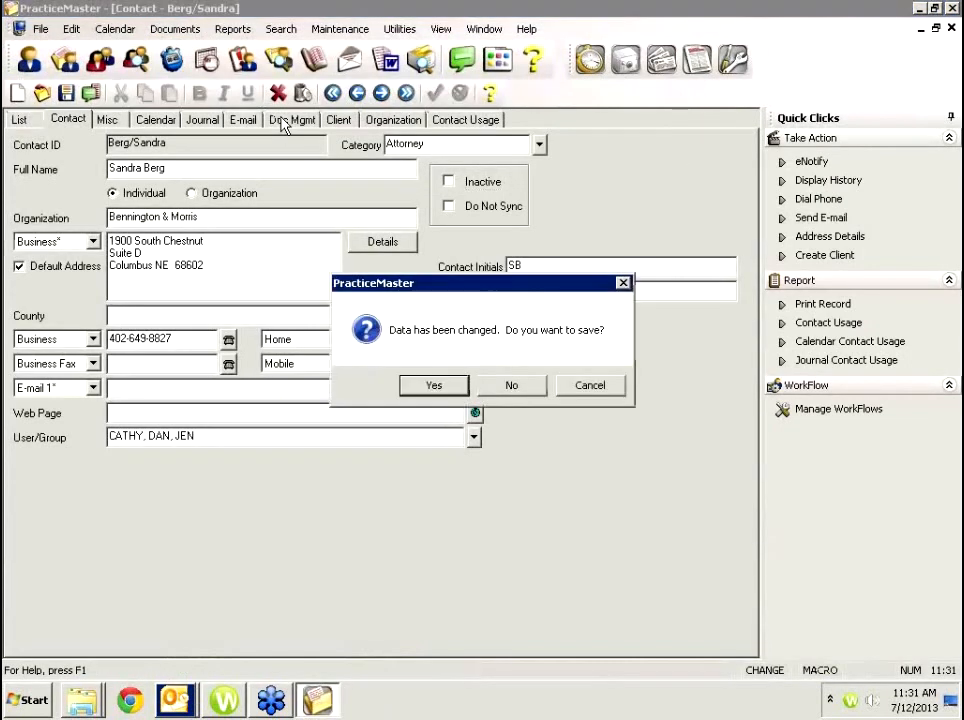
pyautogui.click(508, 386)
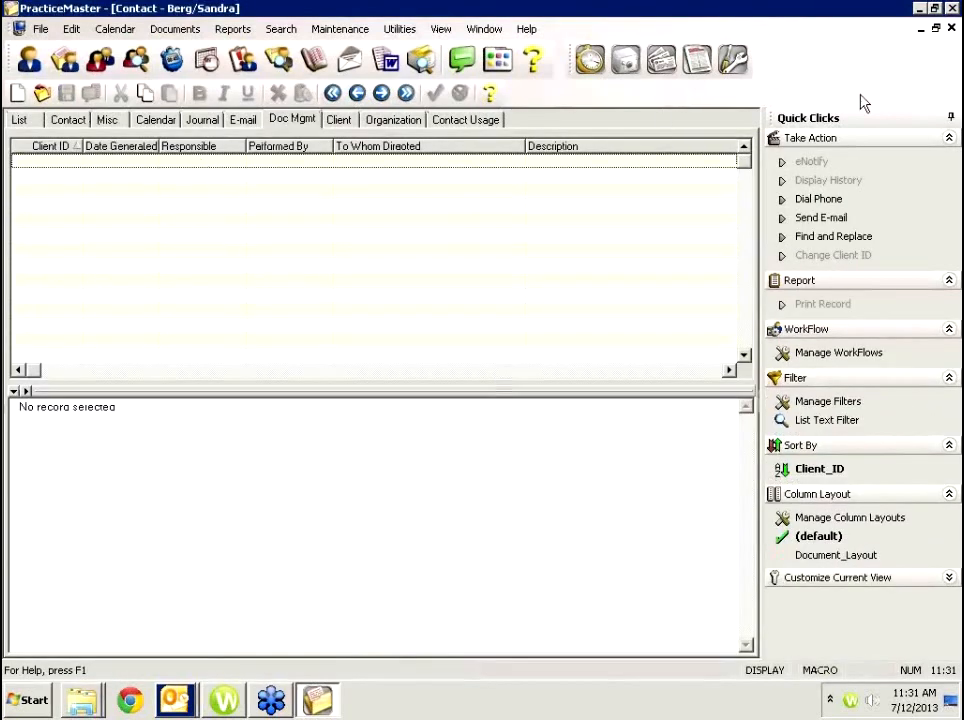
# Close the Contact, Overdue Task List, Daily Calendar and Matter Manager windows.
pyautogui.click(952, 29)
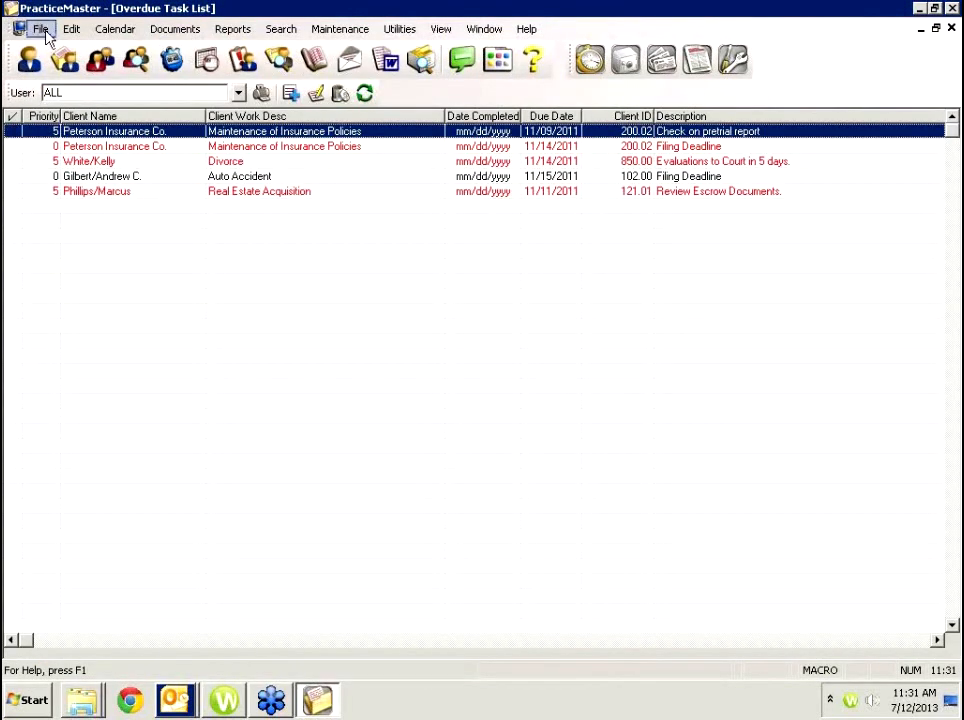
pyautogui.click(952, 30)
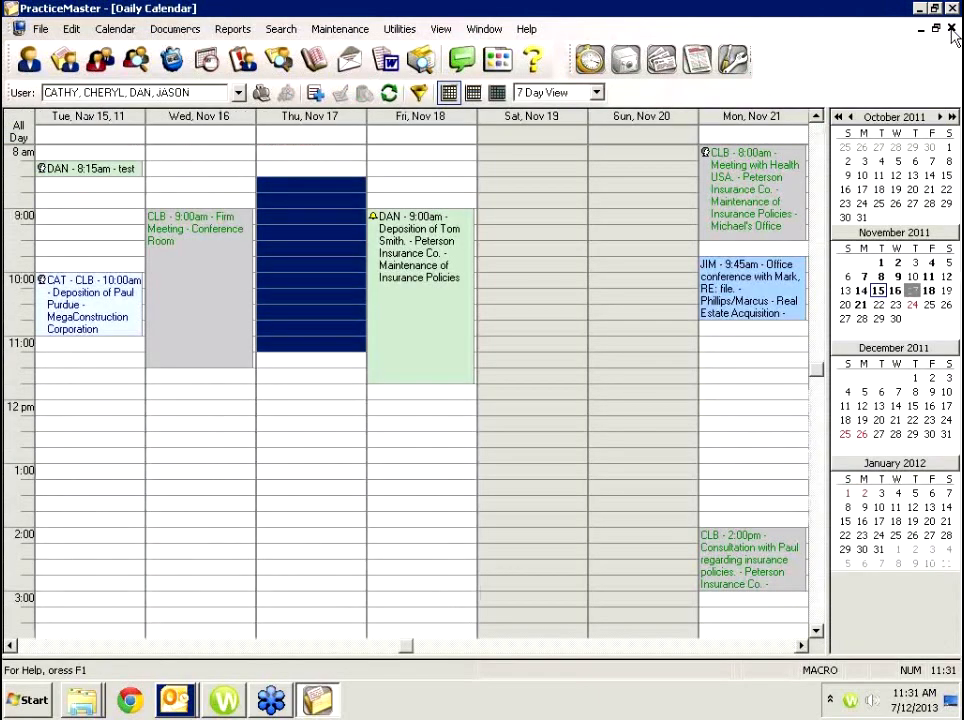
pyautogui.click(952, 30)
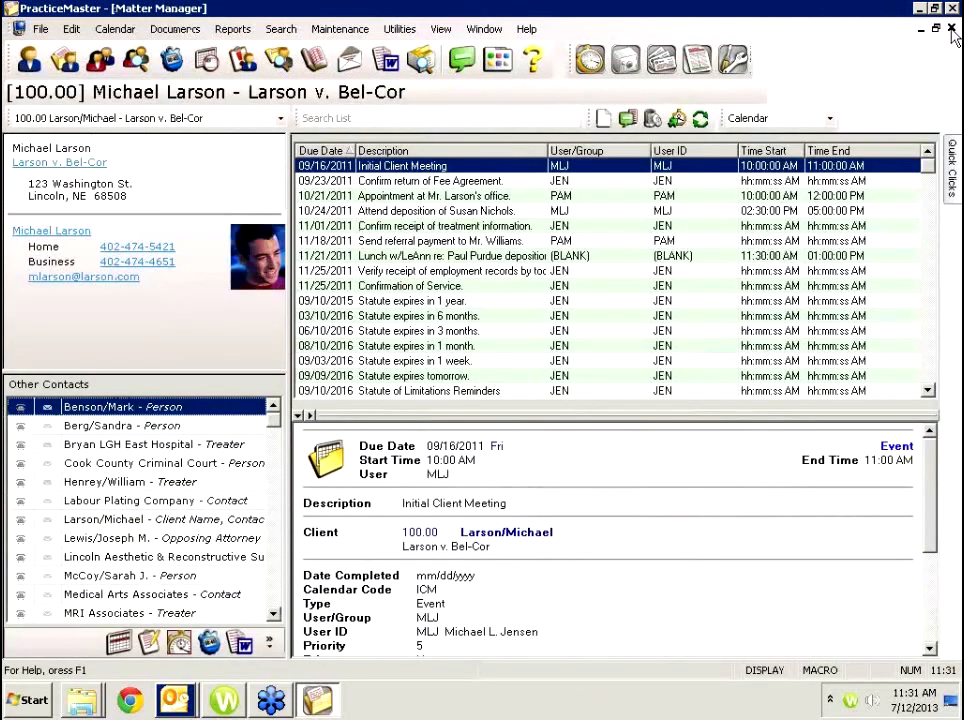
pyautogui.click(952, 30)
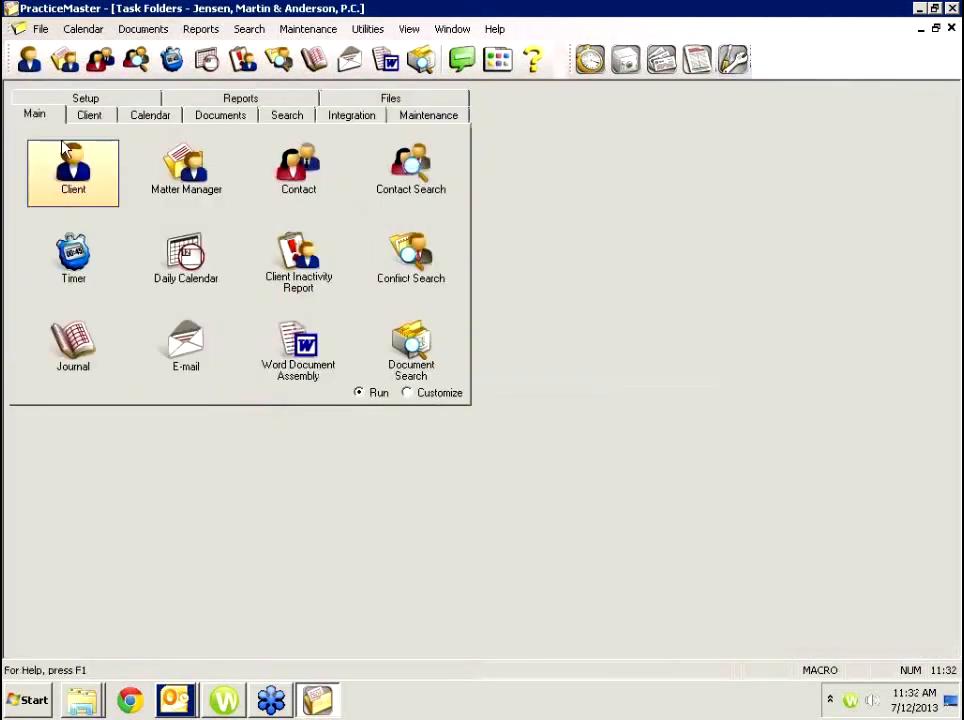
# Enable the Document Management Page in the client page configuration.
pyautogui.click(75, 168)
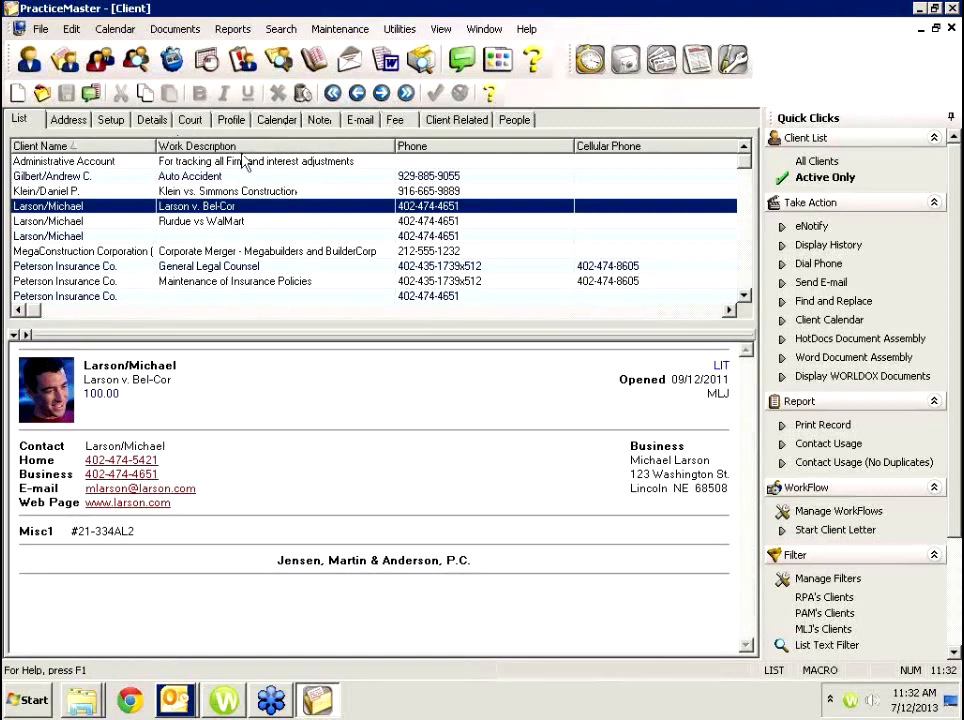
pyautogui.click(72, 29)
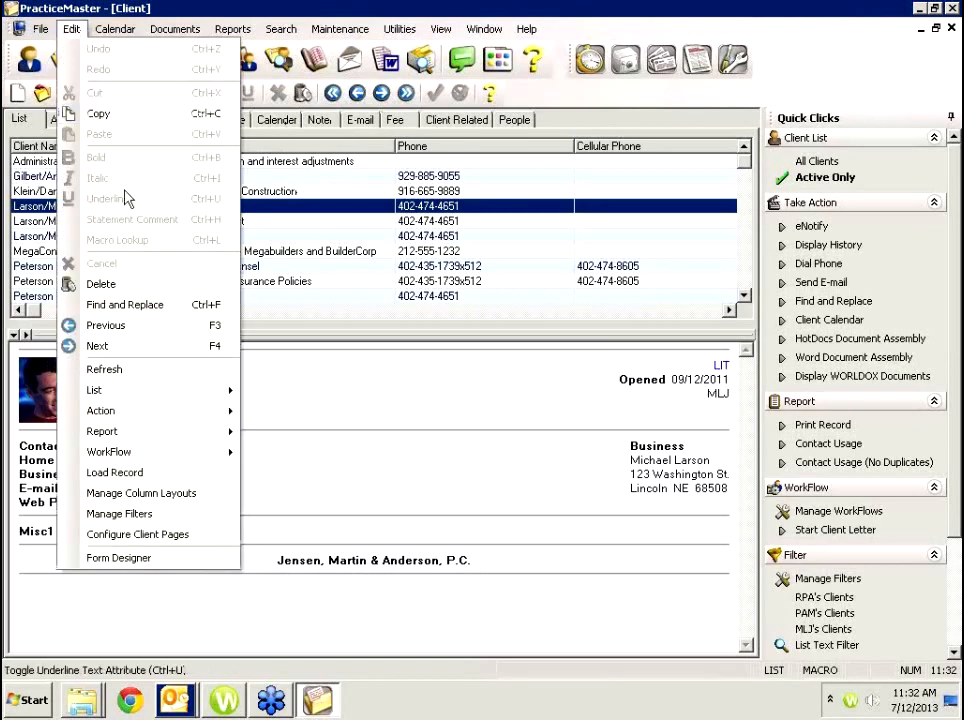
pyautogui.click(131, 534)
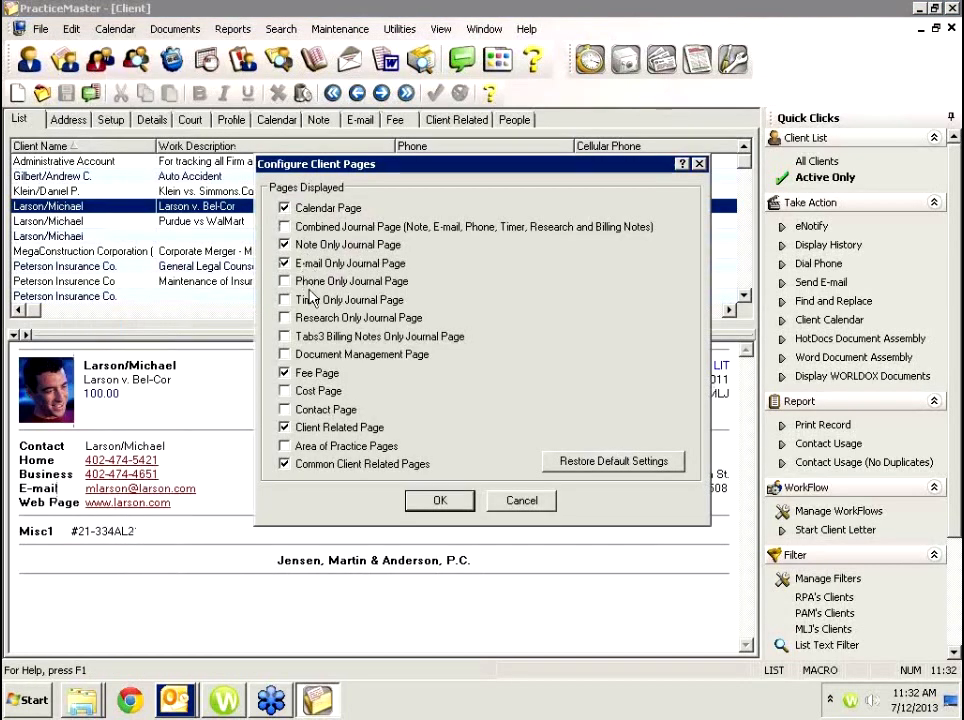
pyautogui.click(438, 500)
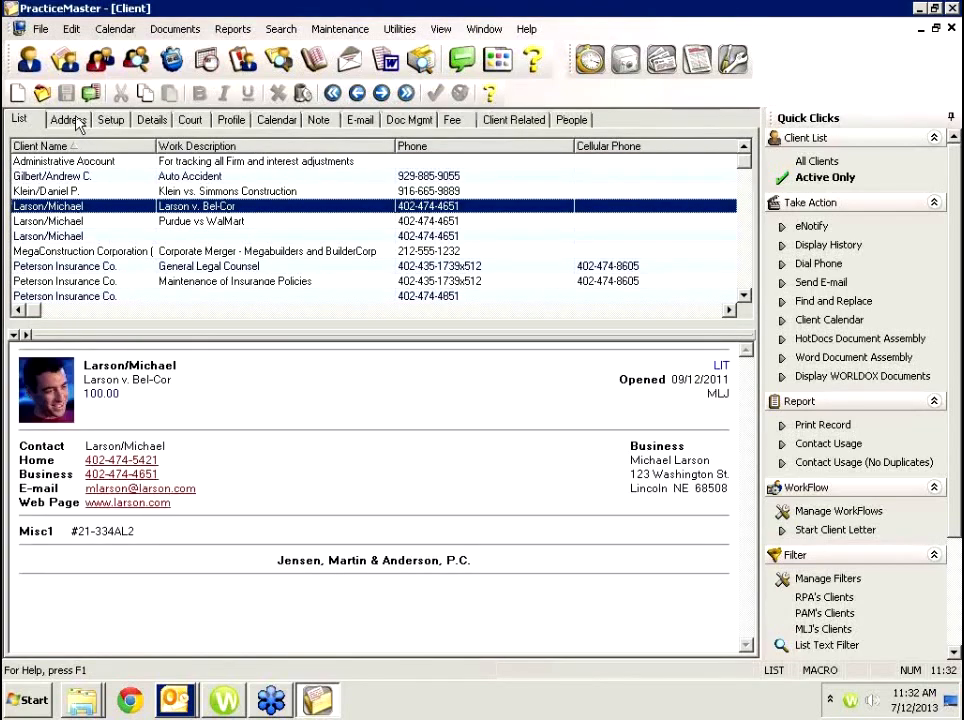
# Browse Larson's Doc Mgmt list, checking the Medical Releases and Medical Records Request records.
pyautogui.click(68, 119)
pyautogui.click(491, 121)
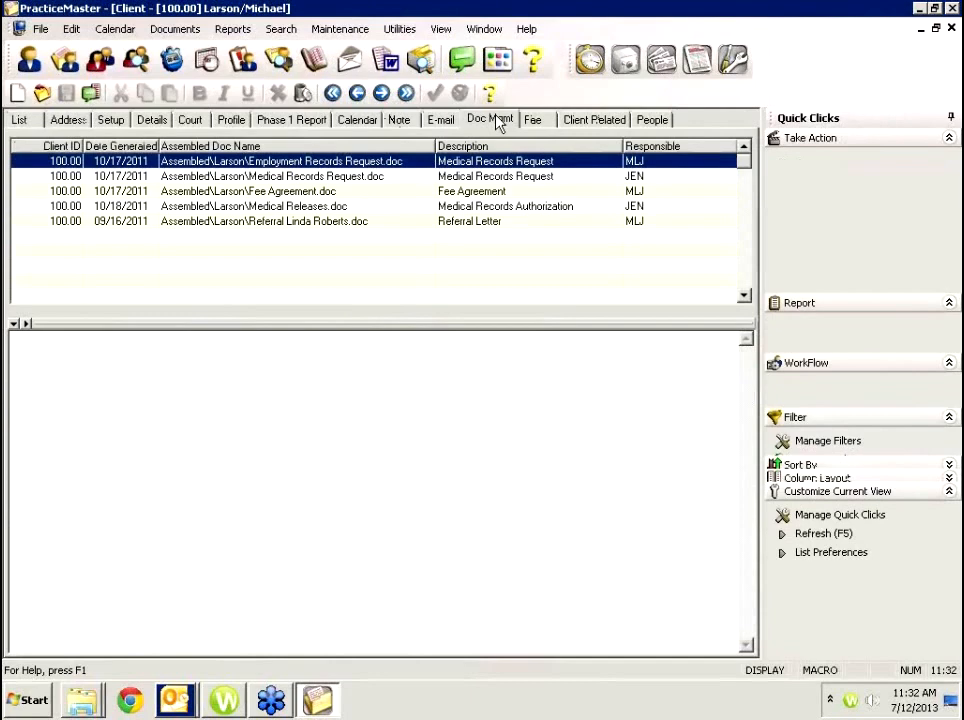
pyautogui.click(268, 205)
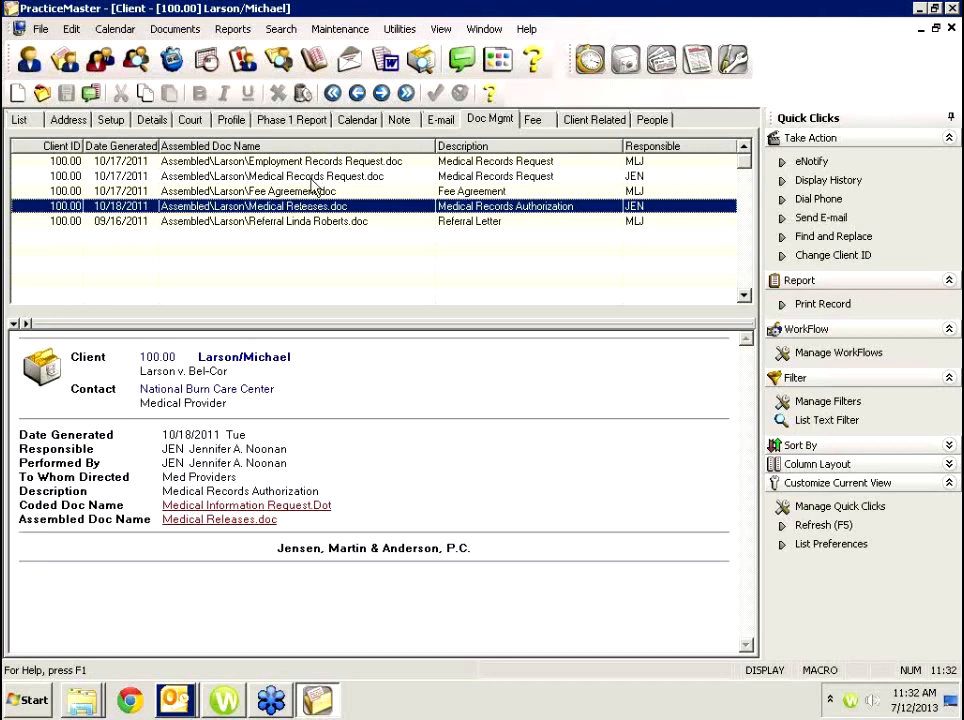
pyautogui.click(302, 179)
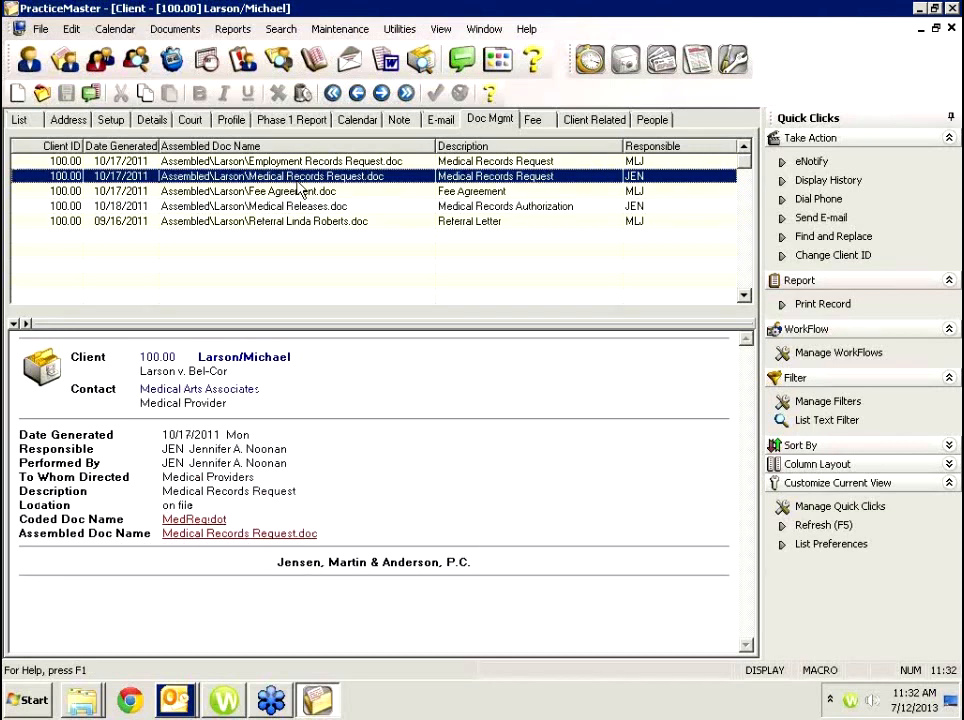
pyautogui.click(36, 705)
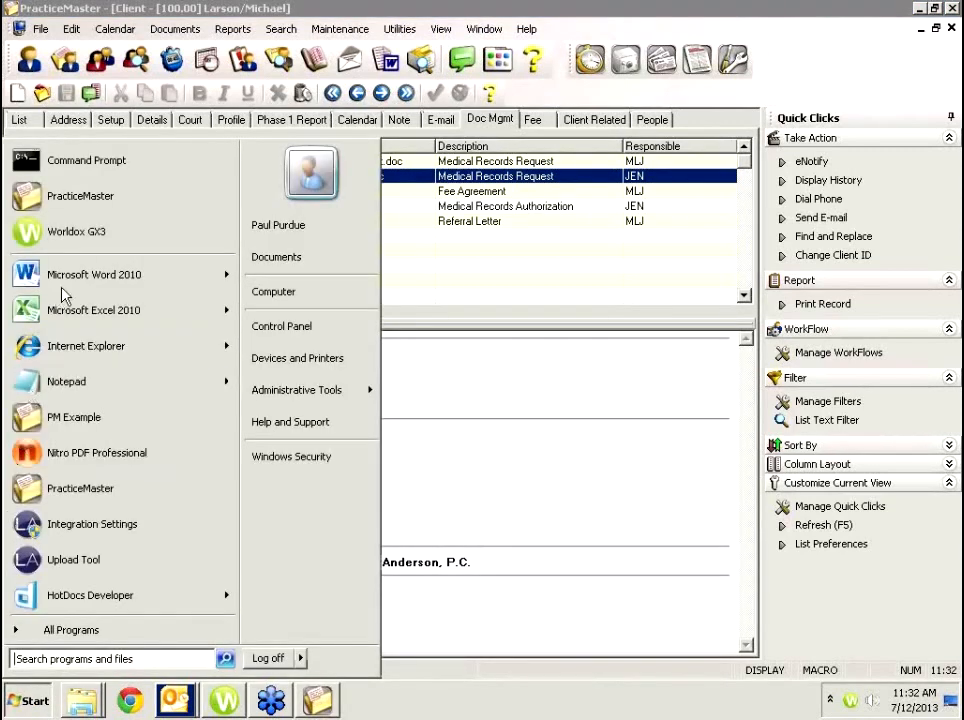
# In Word 2010, type 'test' and save the document as test.docx via PM Save.
pyautogui.click(64, 285)
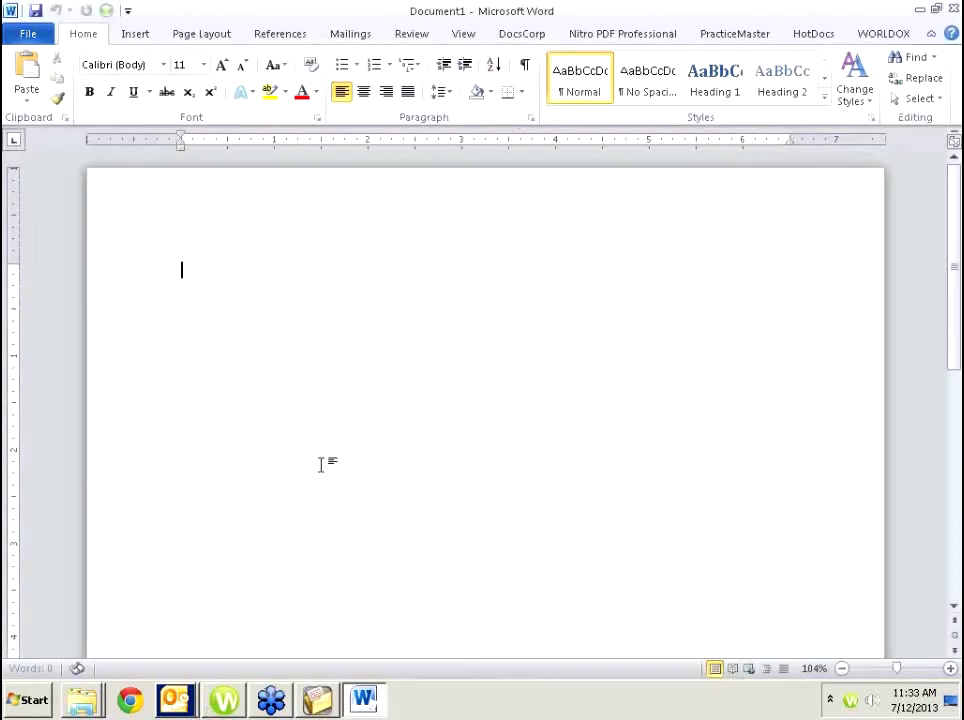
pyautogui.write('test')
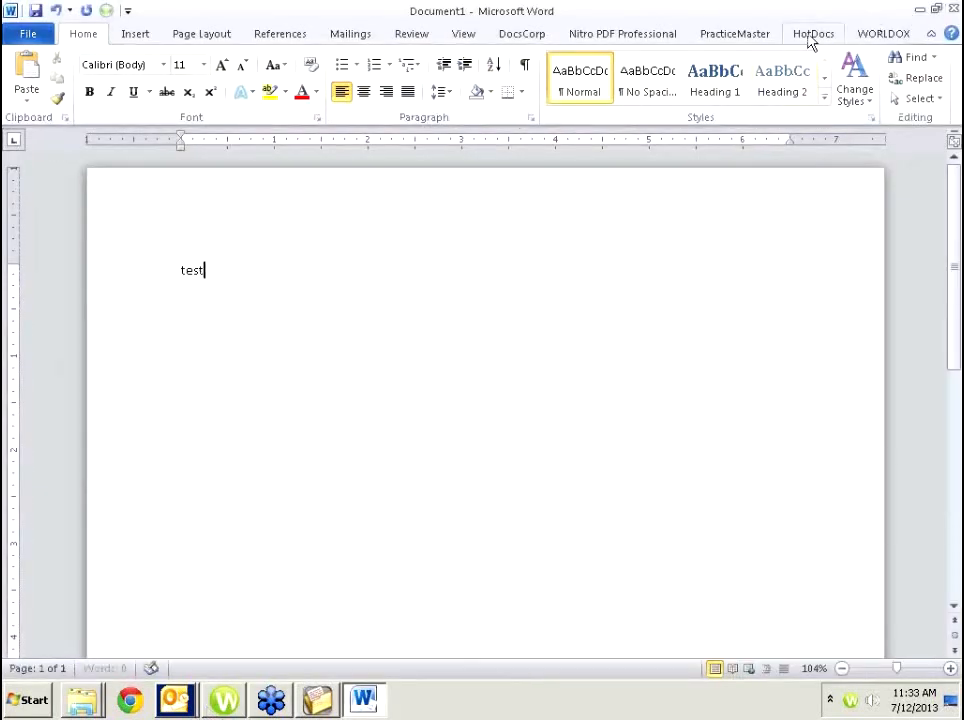
pyautogui.click(740, 34)
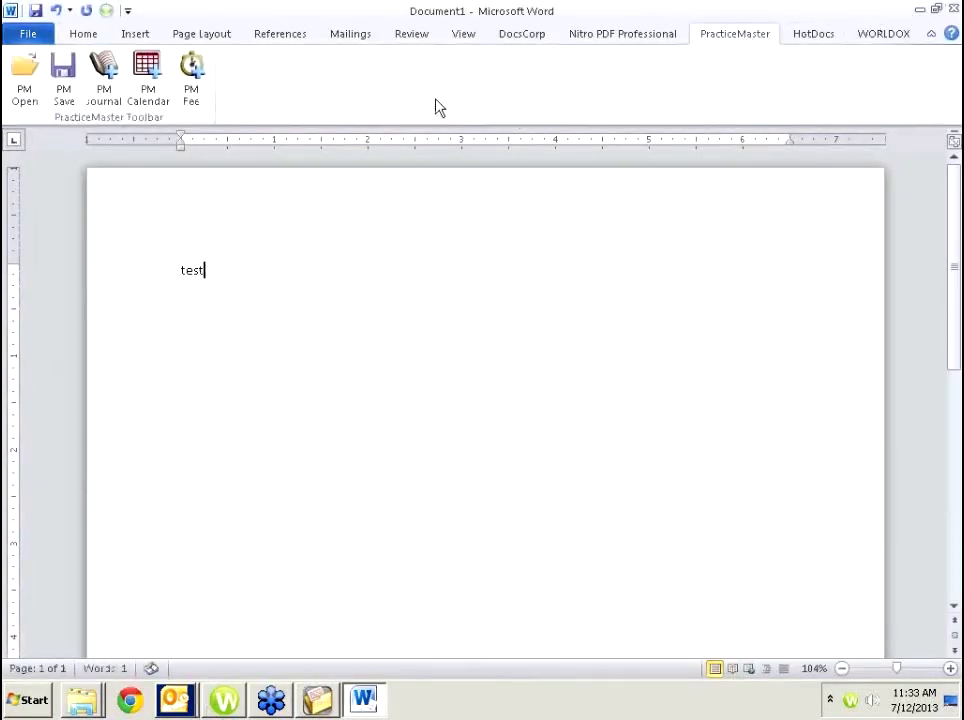
pyautogui.click(62, 91)
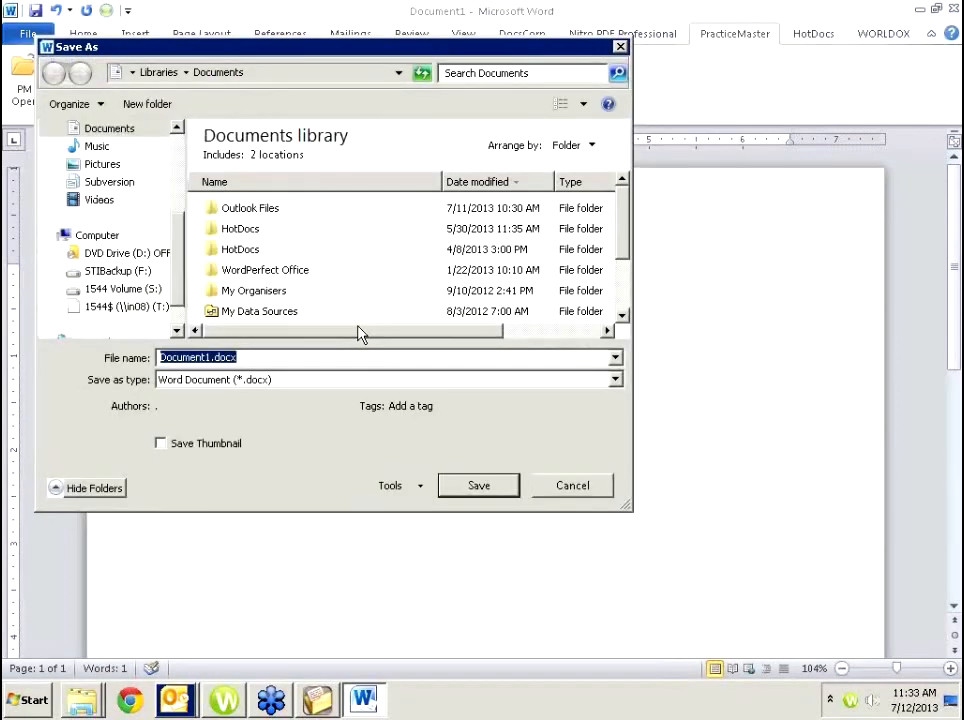
pyautogui.write('test')
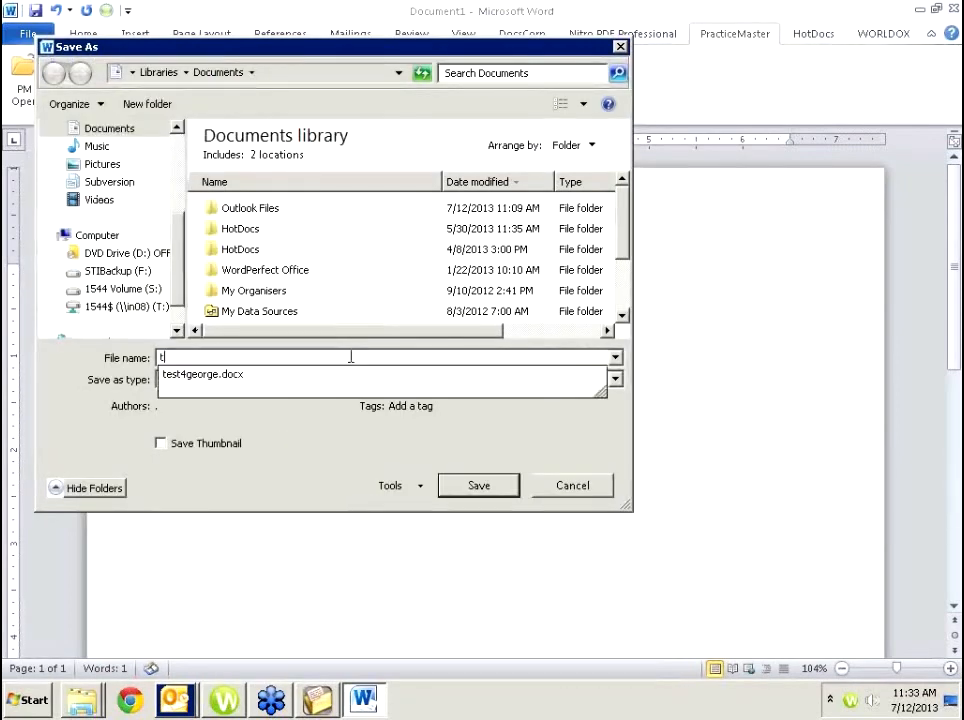
pyautogui.click(478, 486)
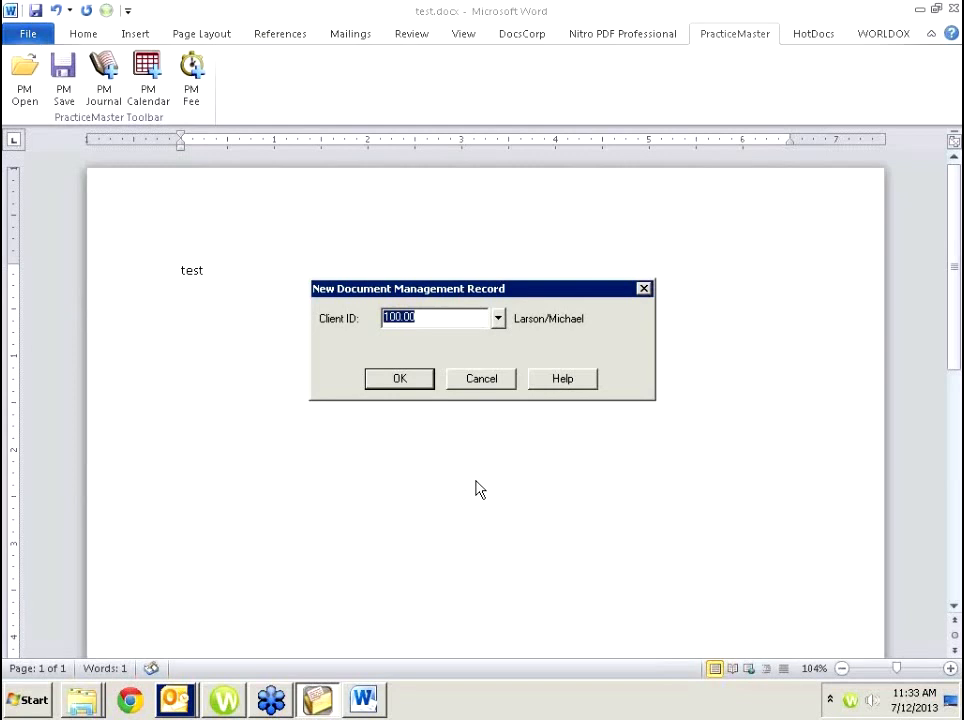
# Save the record under client 100.00 described 'Letter to LeAnn', skipping spell check, and return to PracticeMaster.
pyautogui.click(400, 379)
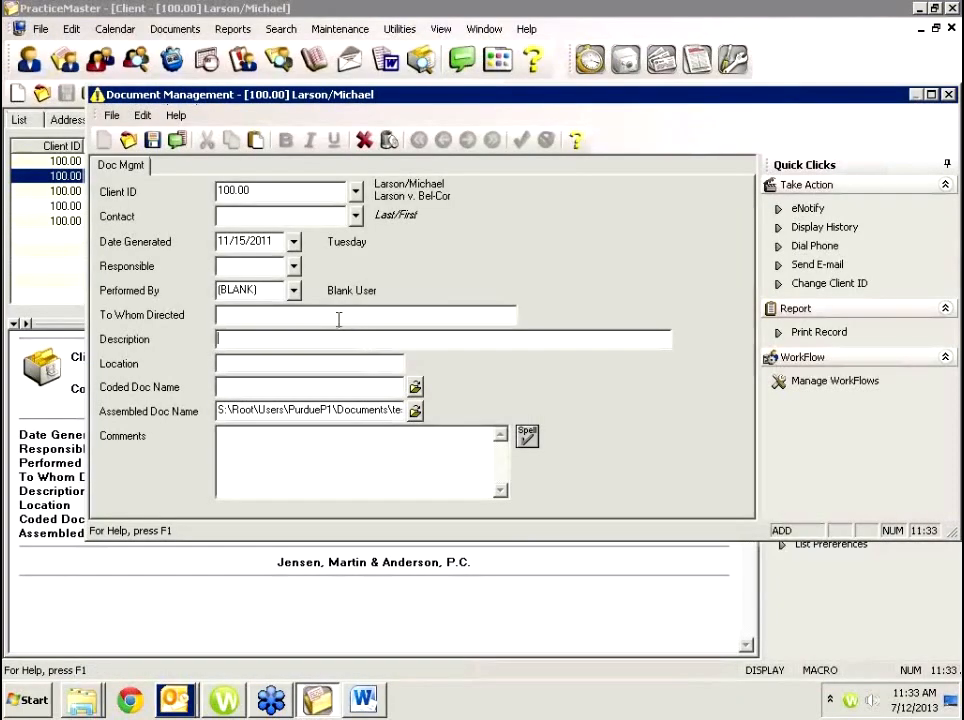
pyautogui.click(338, 317)
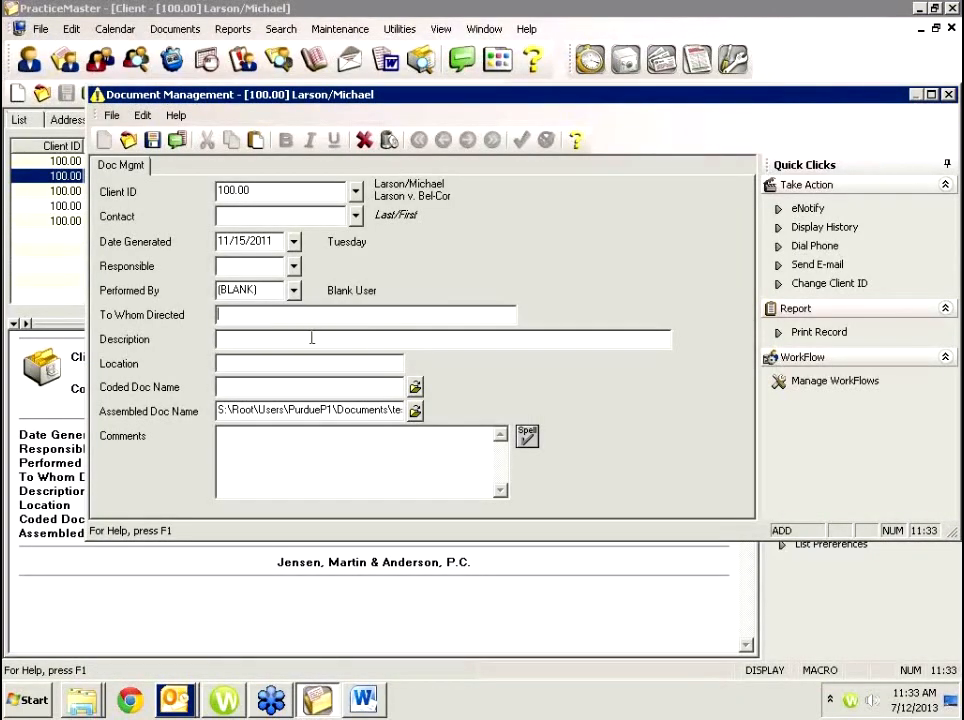
pyautogui.write('Letter to LeAnn')
pyautogui.click(152, 140)
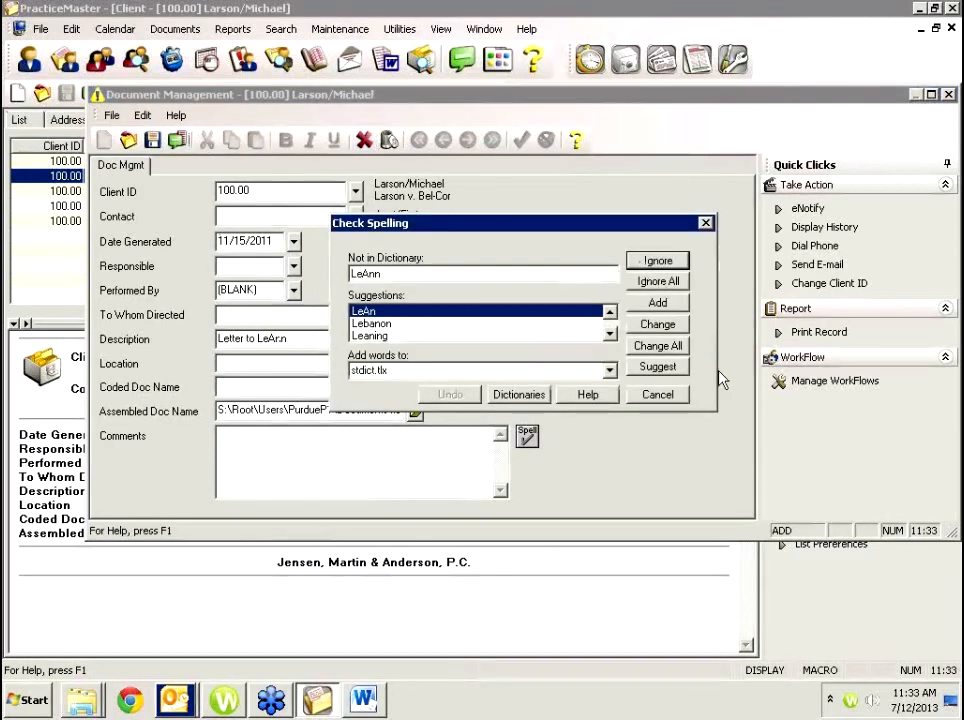
pyautogui.click(658, 397)
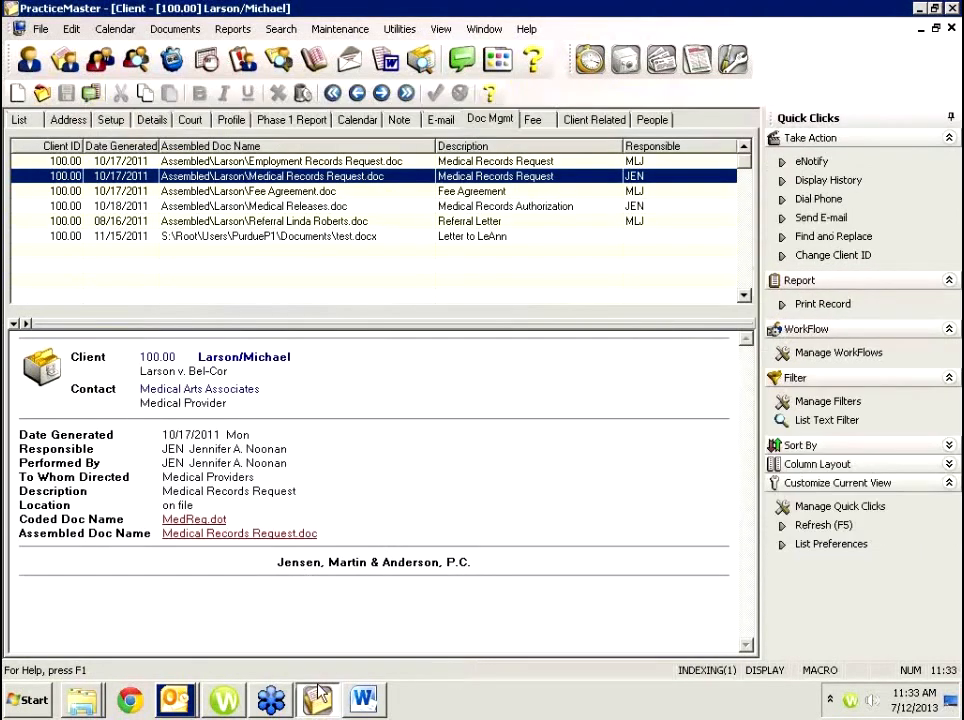
pyautogui.click(319, 700)
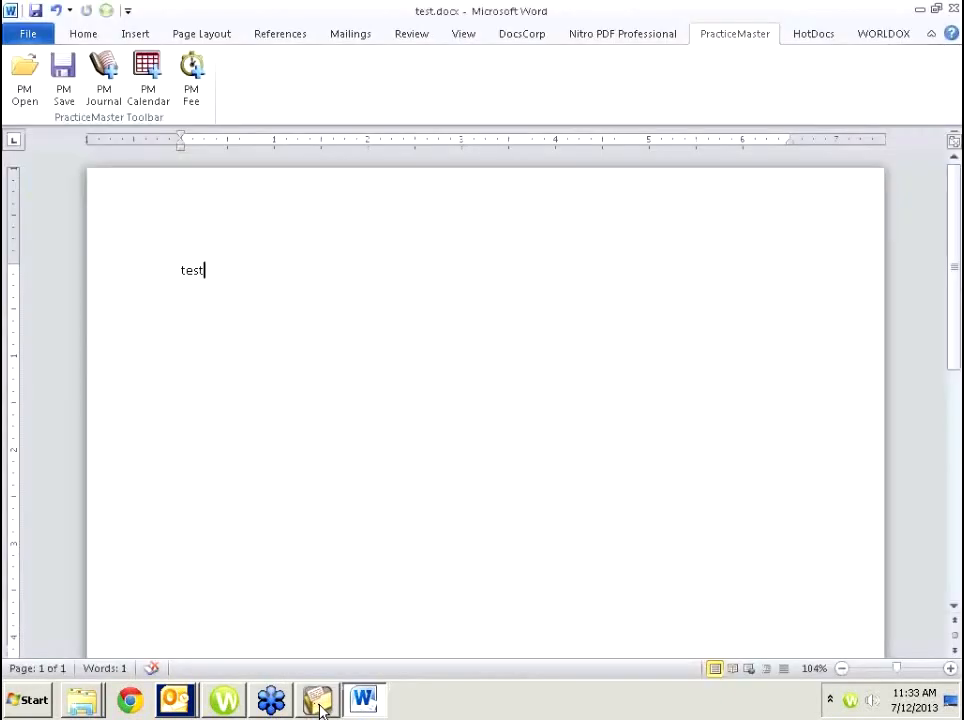
pyautogui.click(320, 706)
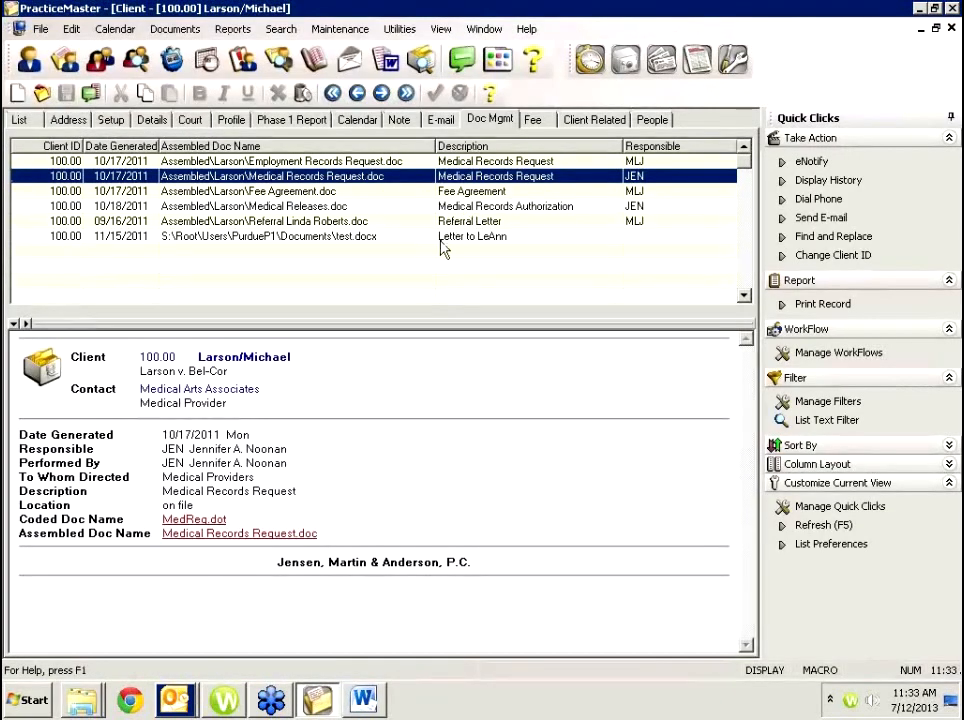
# Exit Word and bring back PracticeMaster showing the Letter to LeAnn record details.
pyautogui.click(442, 238)
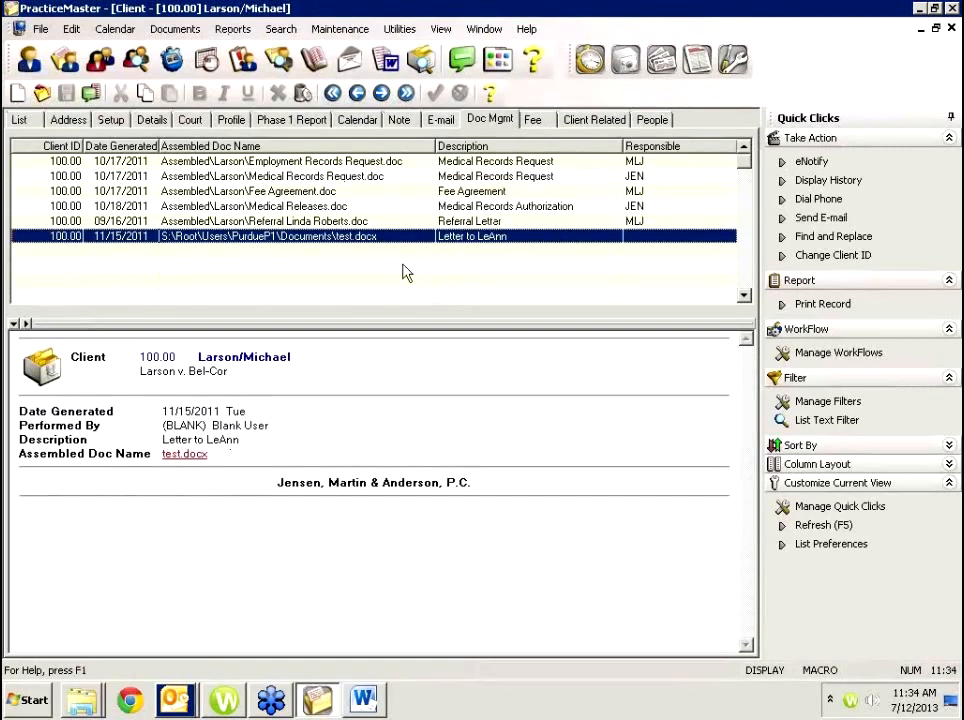
pyautogui.click(364, 704)
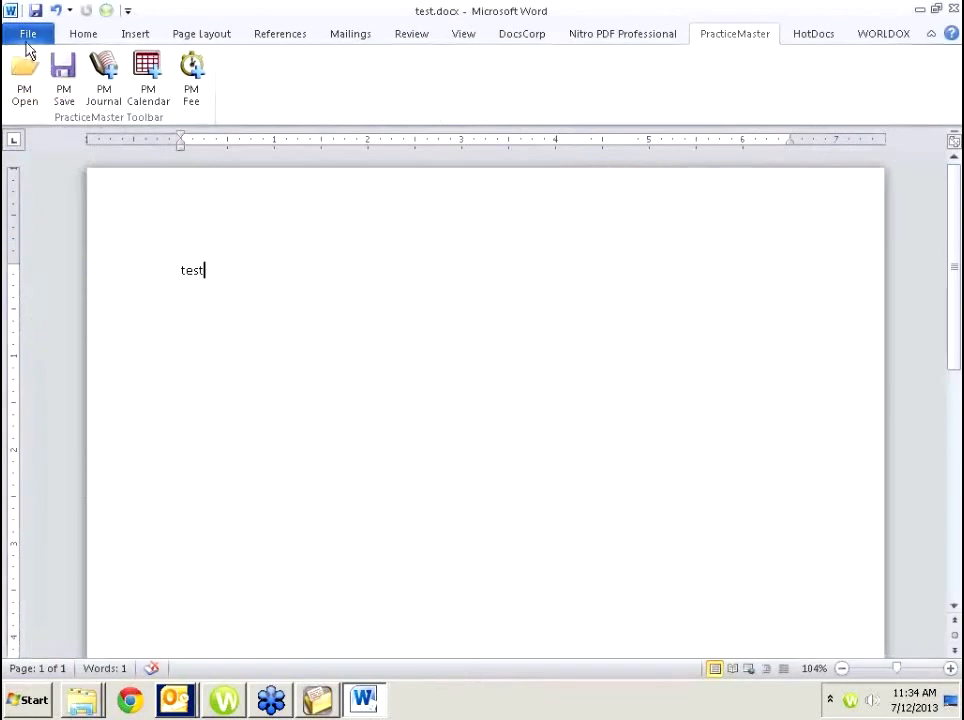
pyautogui.click(28, 36)
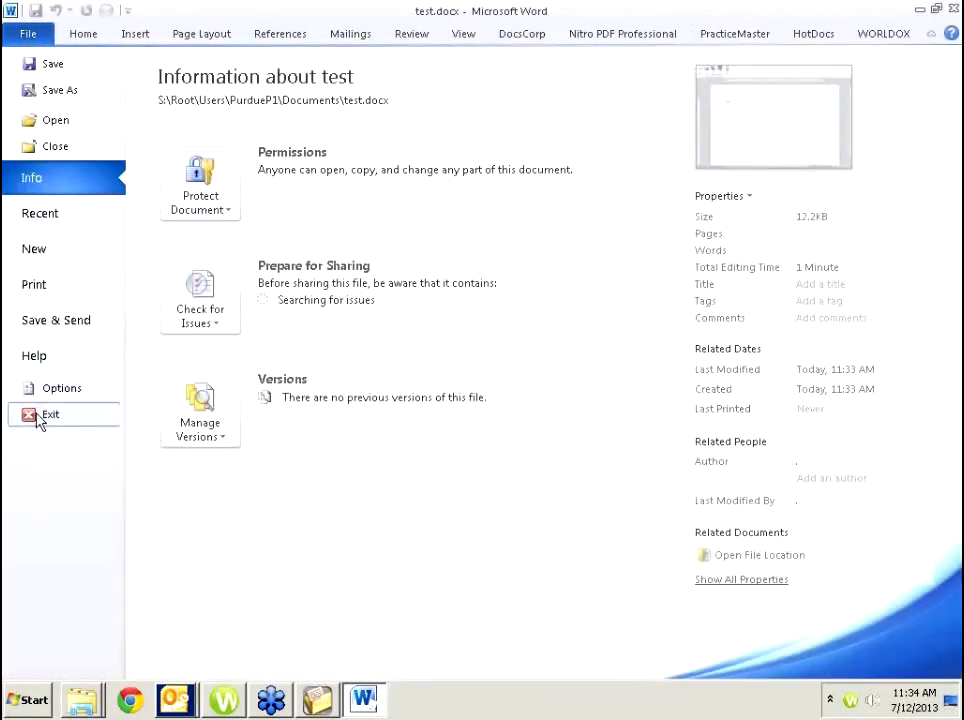
pyautogui.click(38, 418)
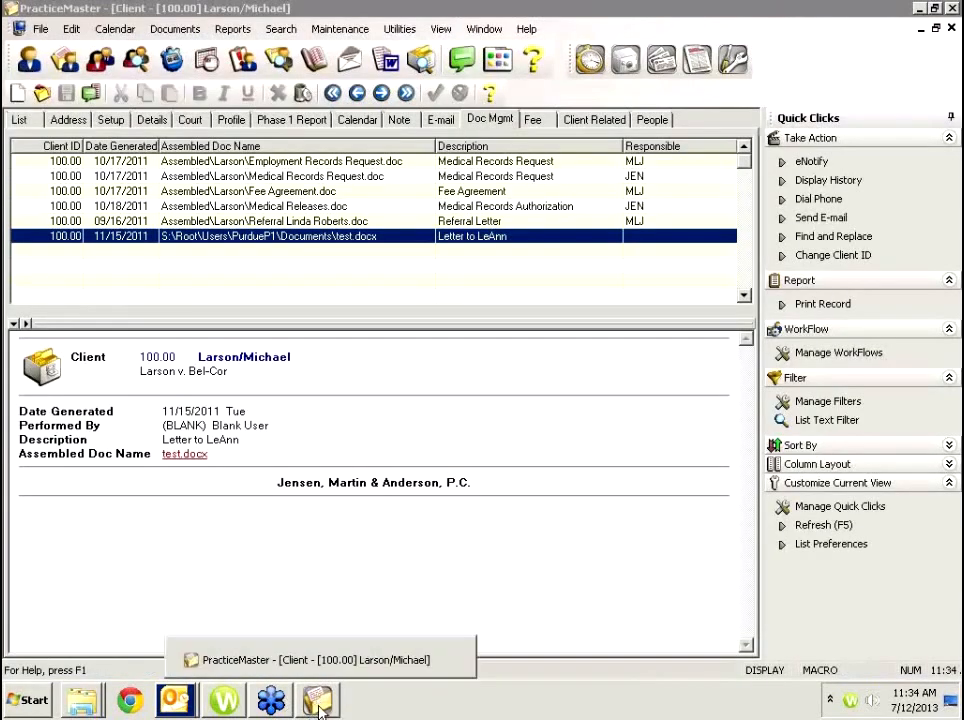
pyautogui.click(186, 454)
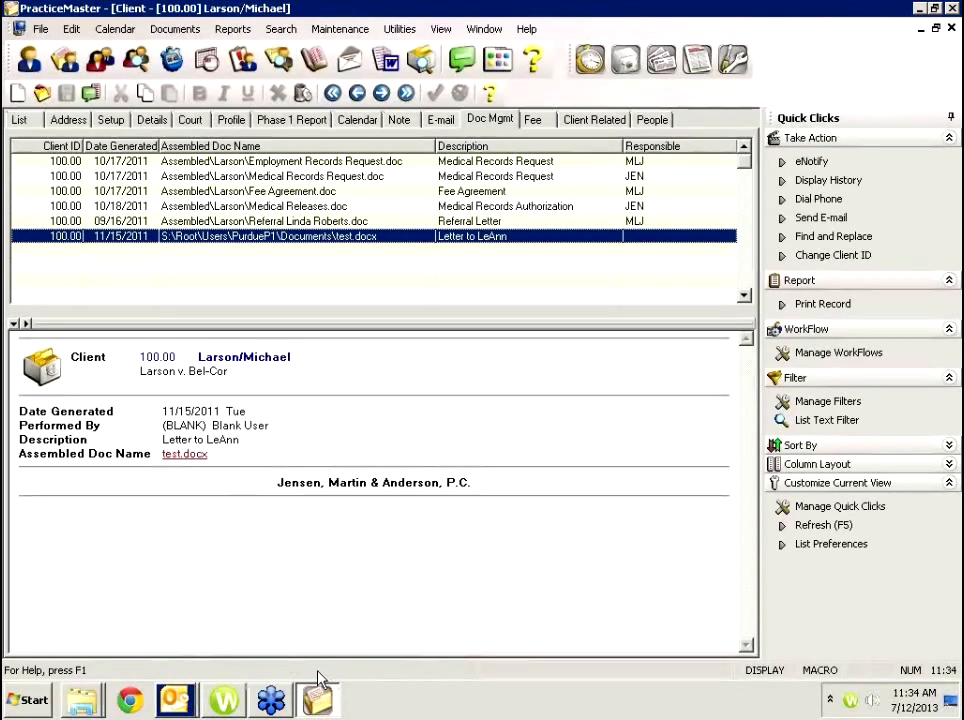
# Open test.docx from its link, exit Word, and view client 100.00's E-mail records.
pyautogui.click(186, 458)
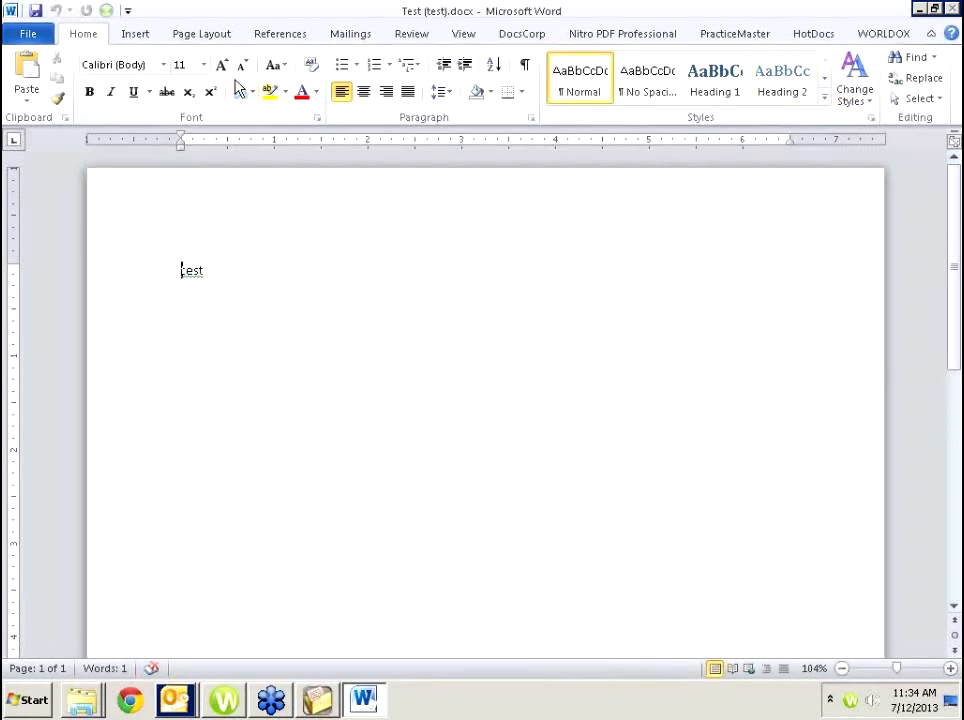
pyautogui.click(28, 33)
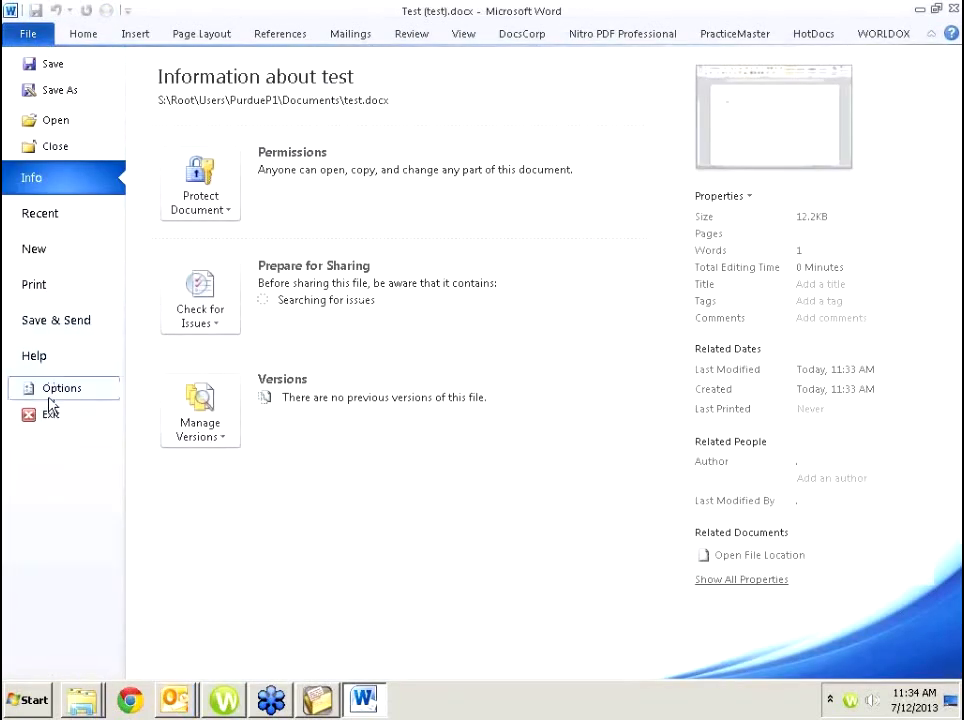
pyautogui.click(44, 417)
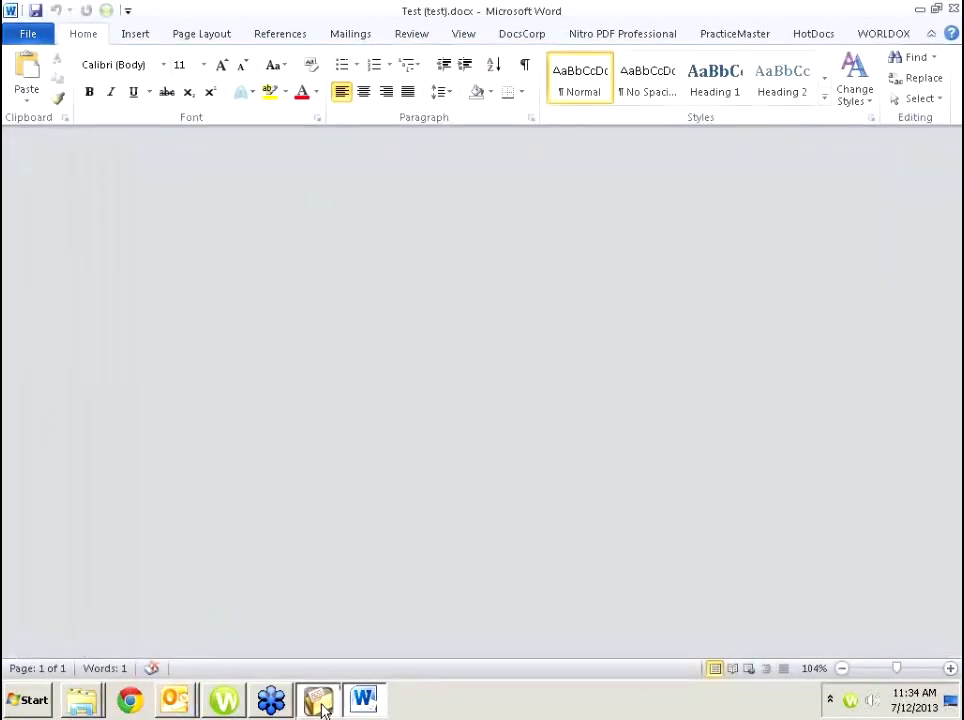
pyautogui.click(318, 701)
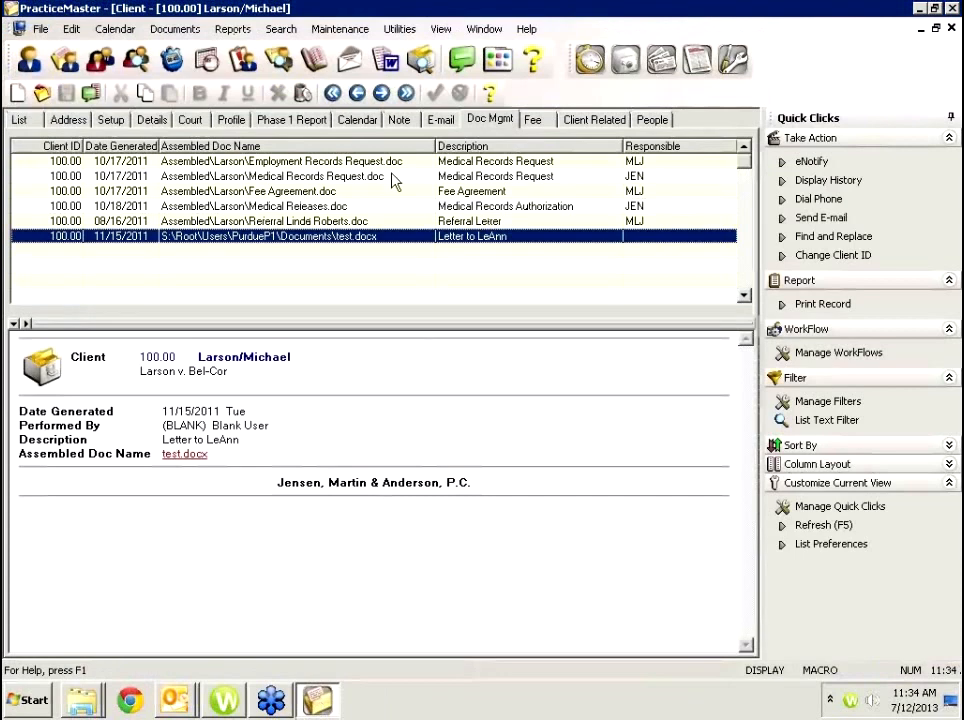
pyautogui.click(440, 122)
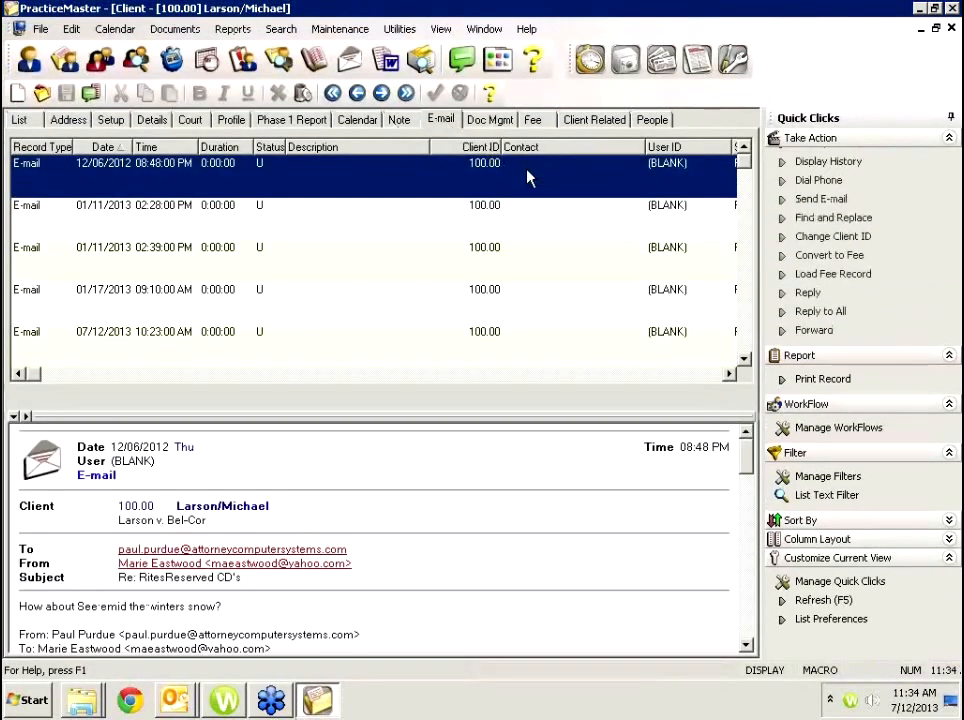
pyautogui.doubleClick(394, 222)
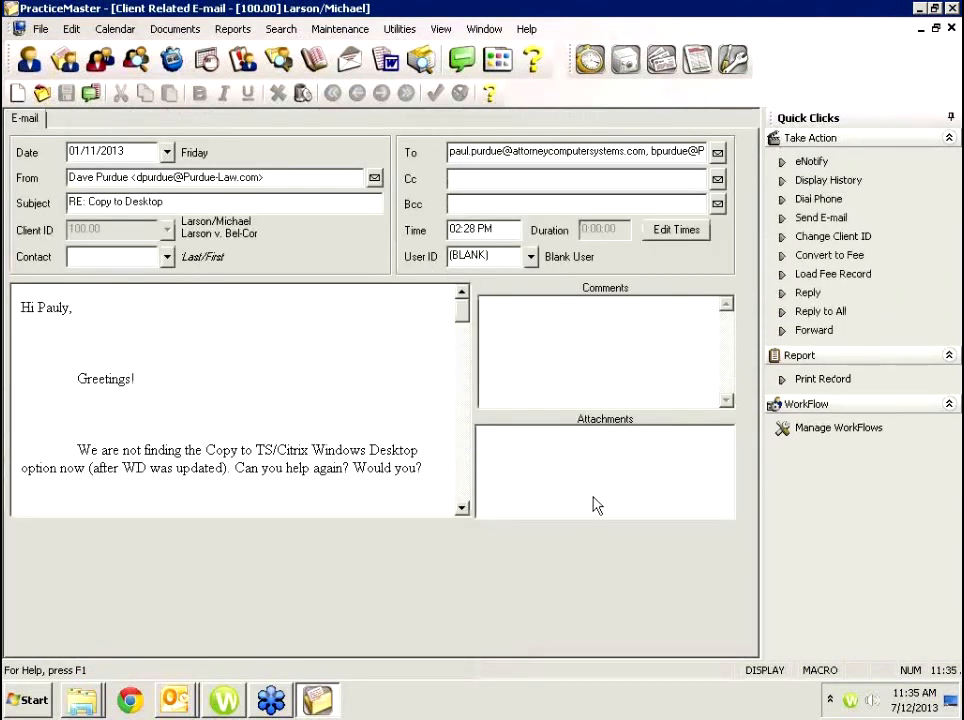
pyautogui.press('Escape')
pyautogui.click(213, 343)
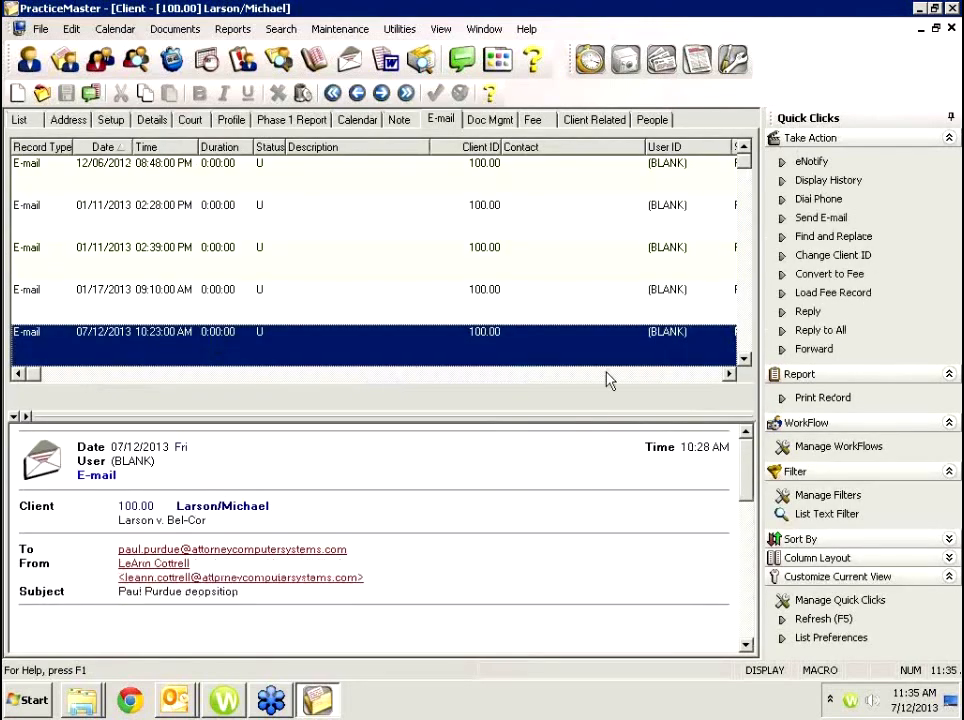
pyautogui.doubleClick(200, 301)
pyautogui.press('Escape')
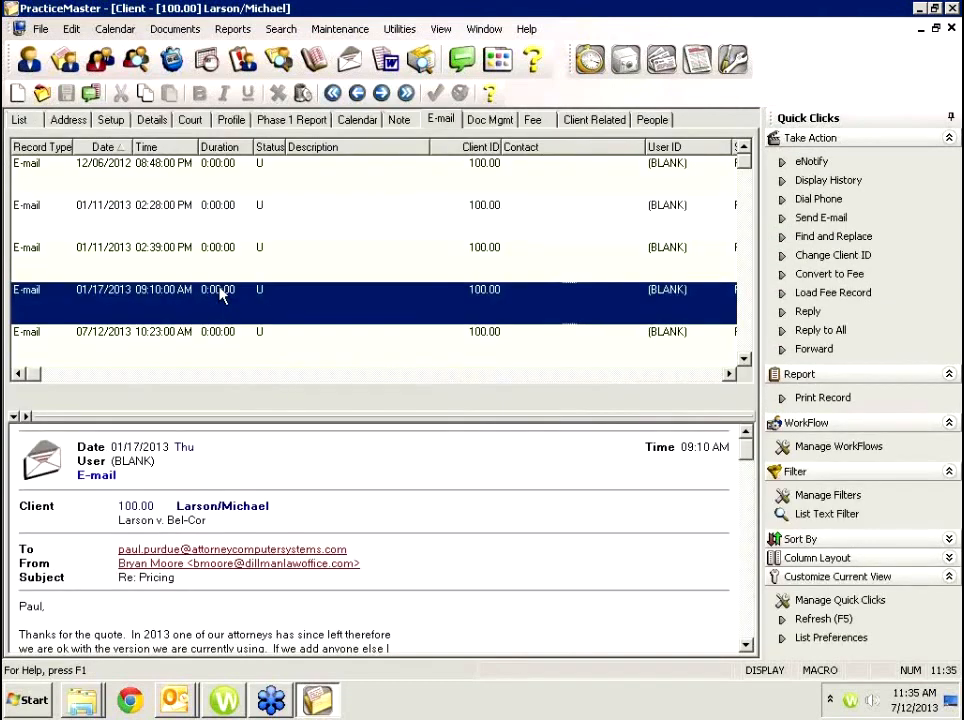
pyautogui.doubleClick(232, 250)
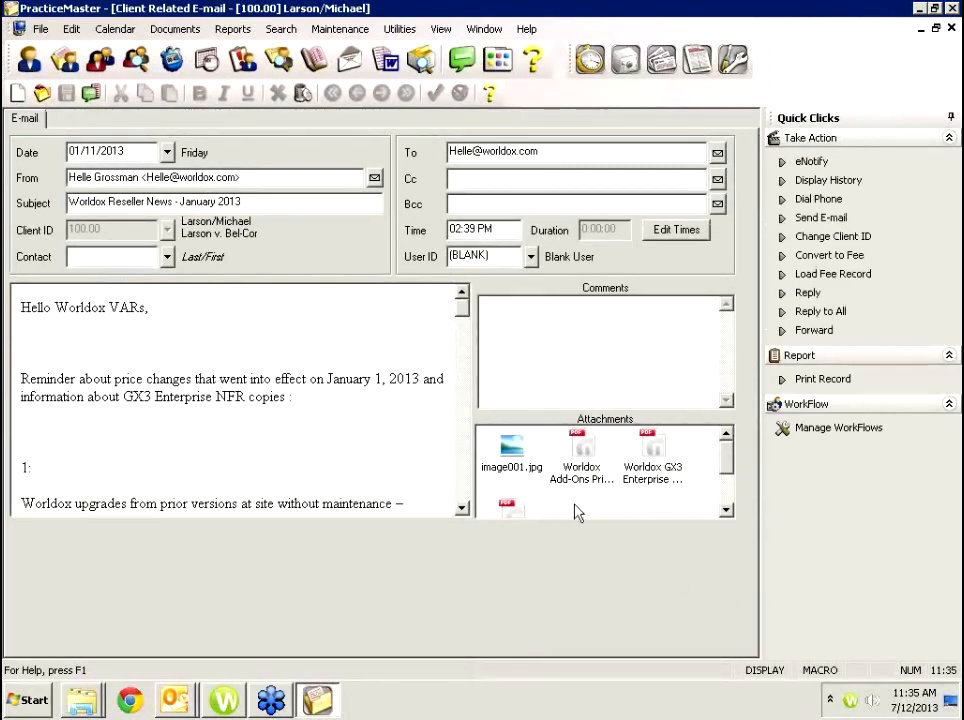
pyautogui.click(509, 509)
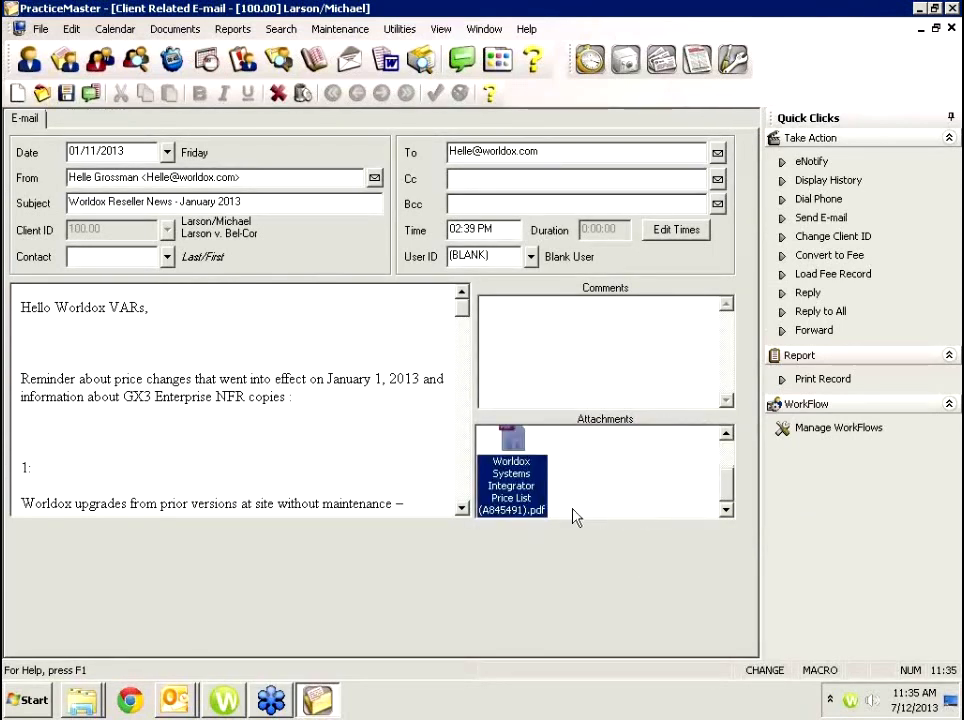
pyautogui.scroll(3, 728, 460)
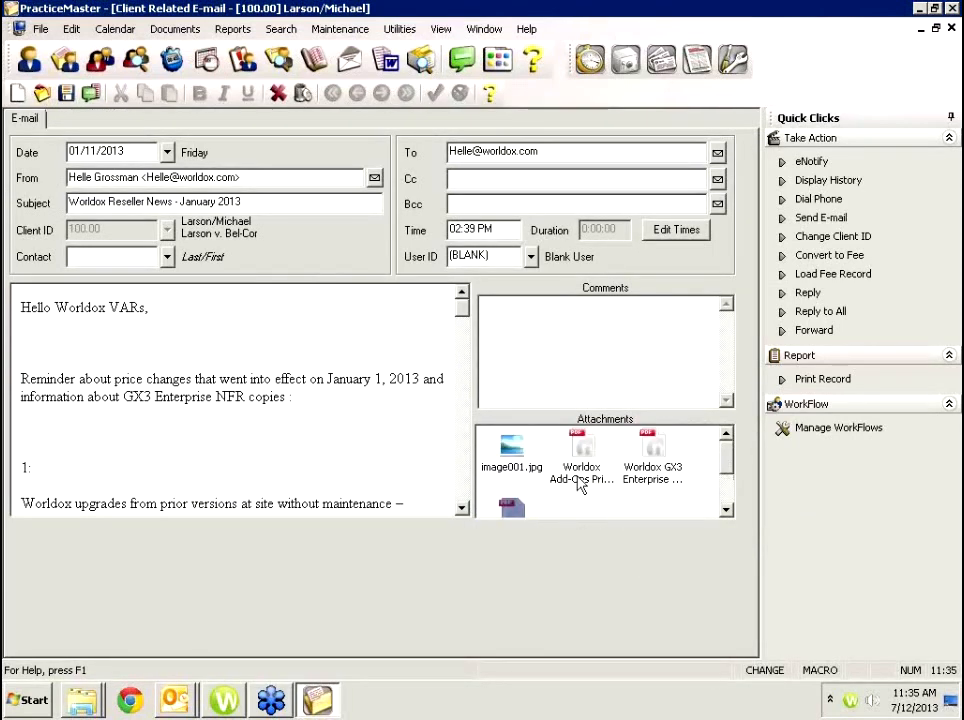
pyautogui.click(523, 458)
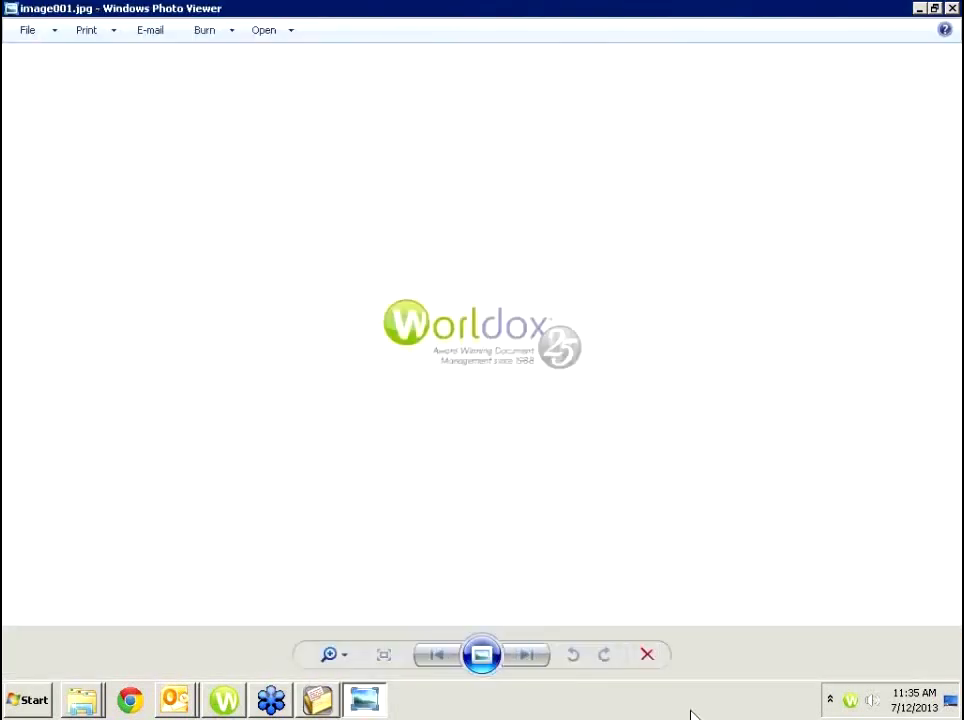
pyautogui.click(953, 9)
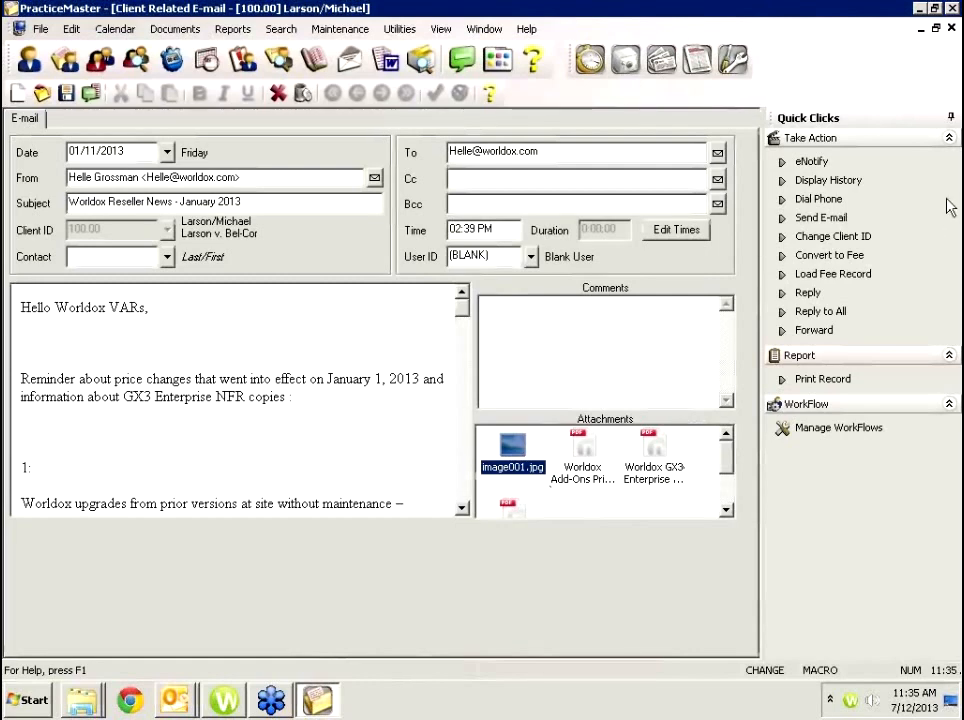
pyautogui.click(952, 29)
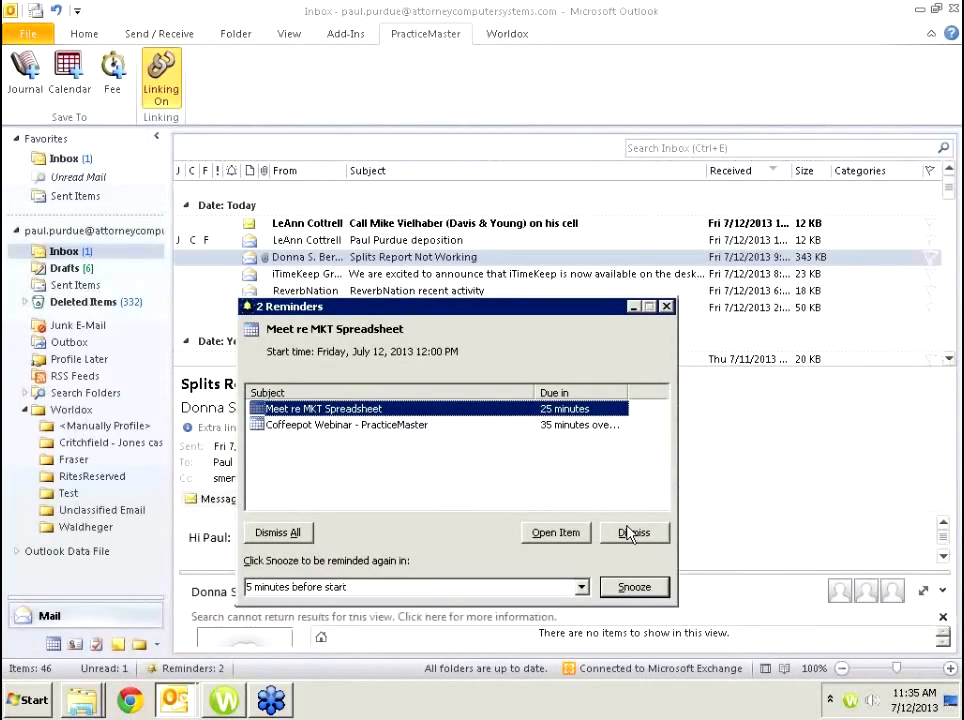
# Dismiss Outlook's MKT Spreadsheet meeting reminder and bring up the programs list.
pyautogui.click(665, 307)
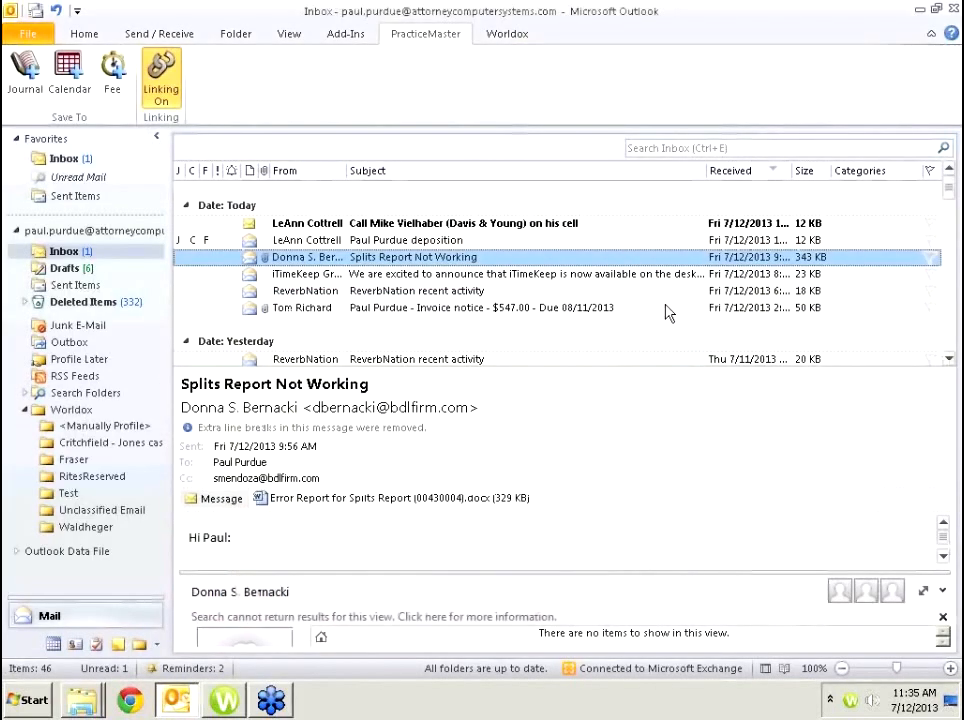
pyautogui.click(30, 700)
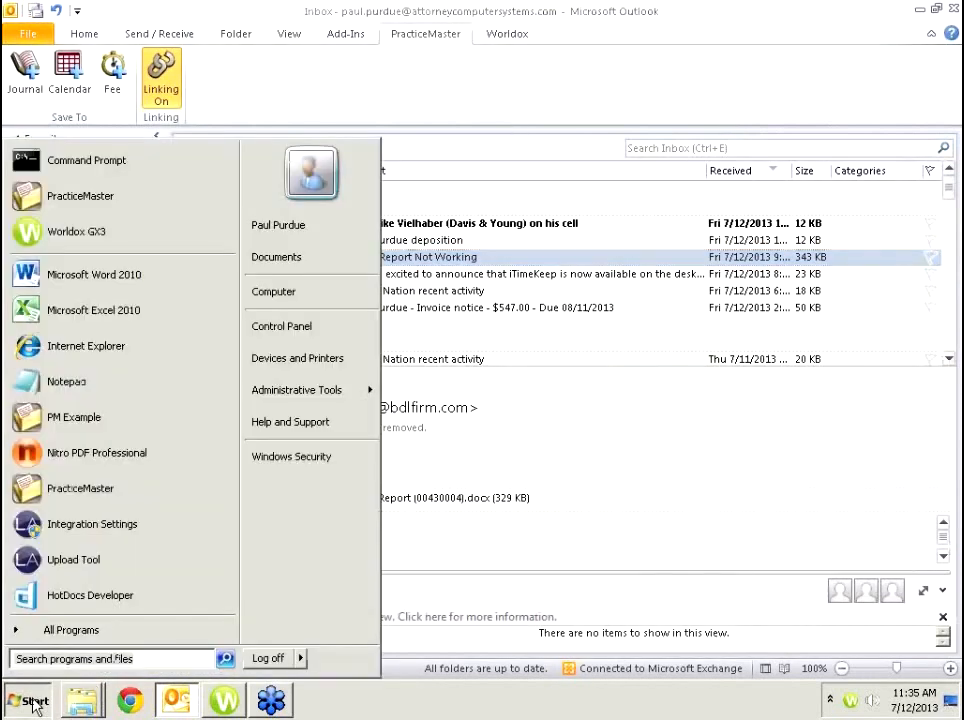
# Launch PracticeMaster and log on with the user ID and password.
pyautogui.click(64, 198)
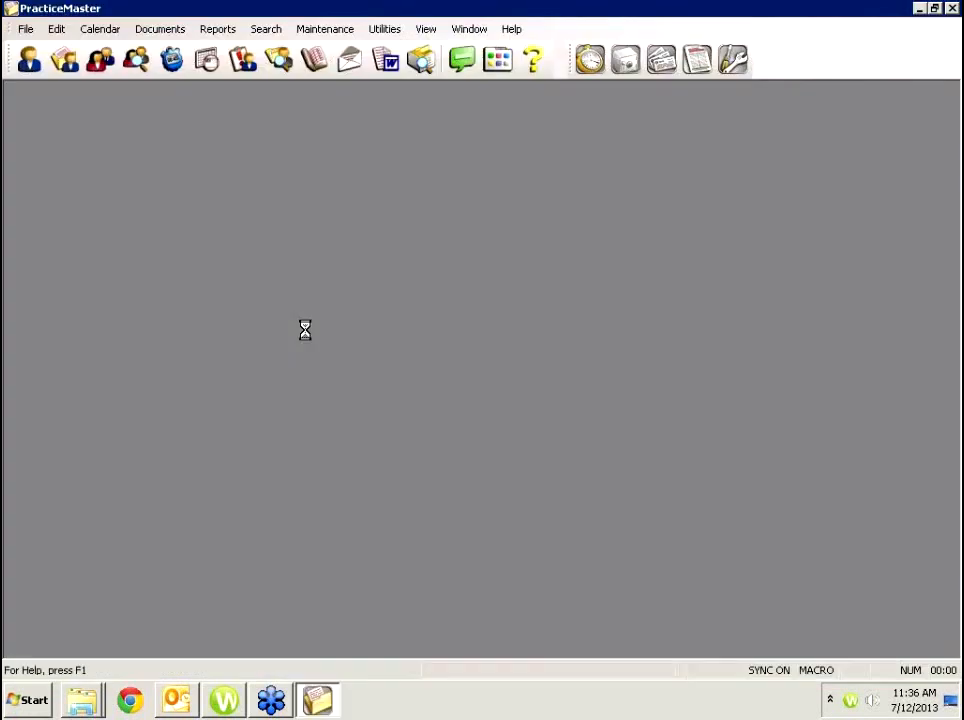
pyautogui.write('PPUR')
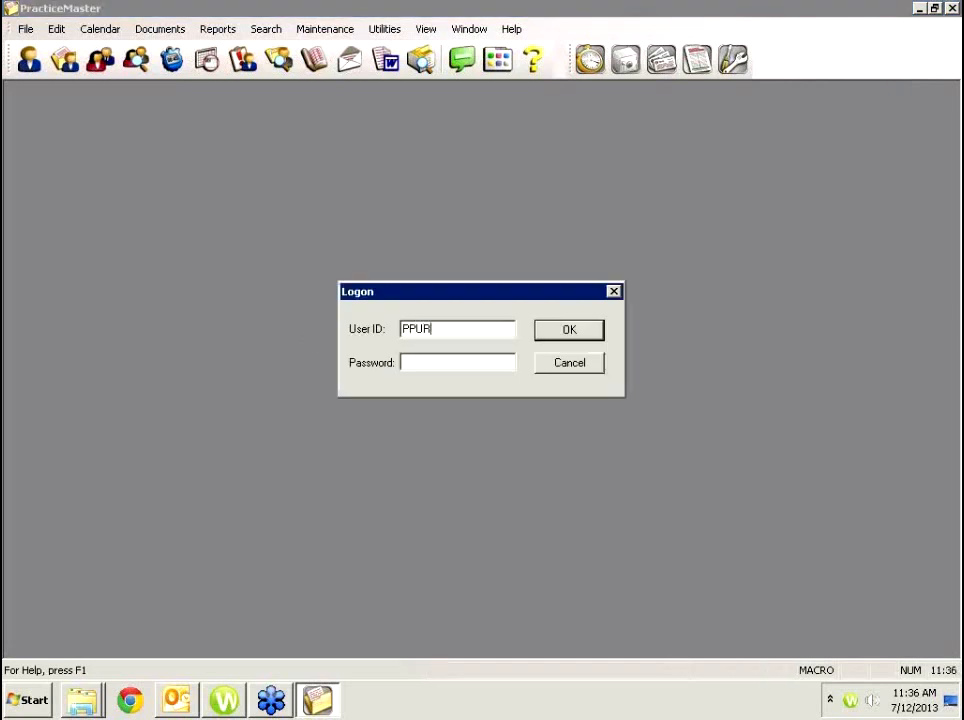
pyautogui.write('DUE••••••••')
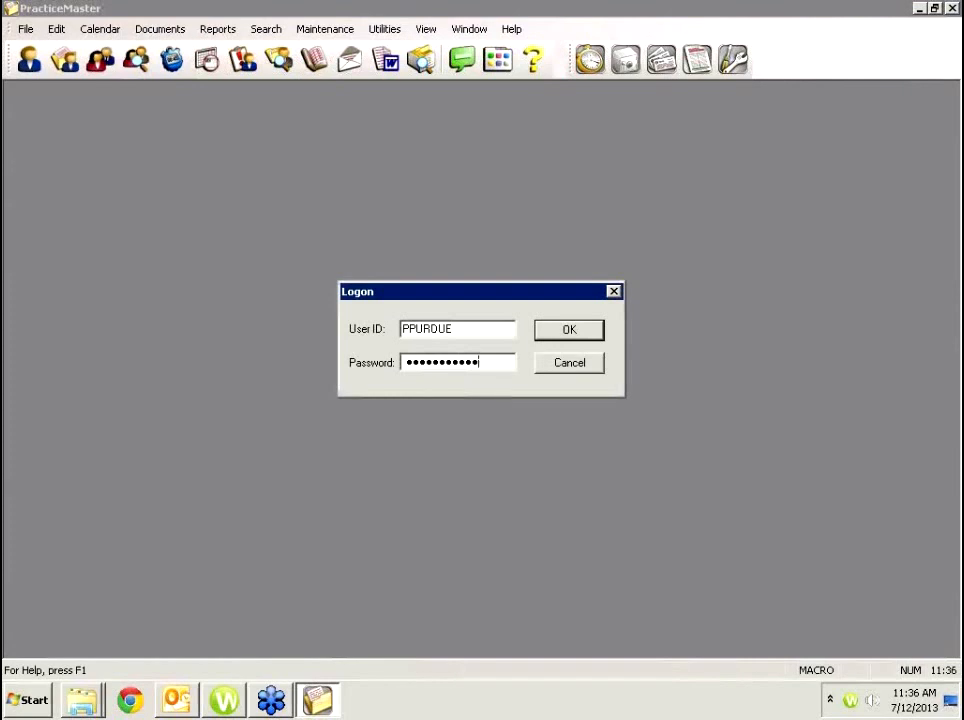
pyautogui.press('Return')
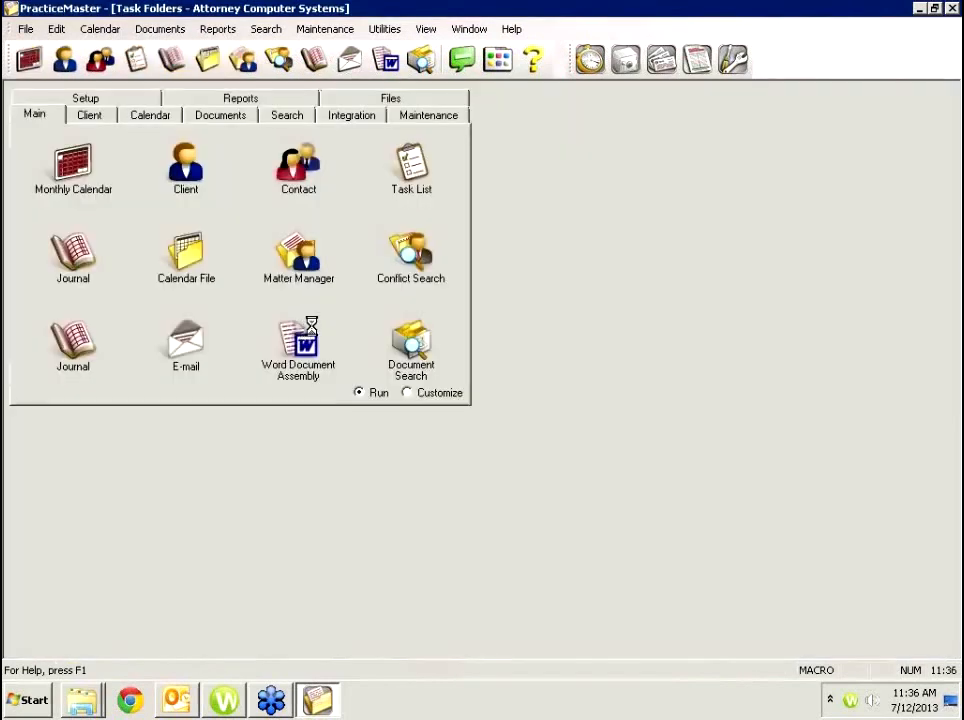
# Snooze both overdue meeting alarms and return to the Main task folder.
pyautogui.click(61, 186)
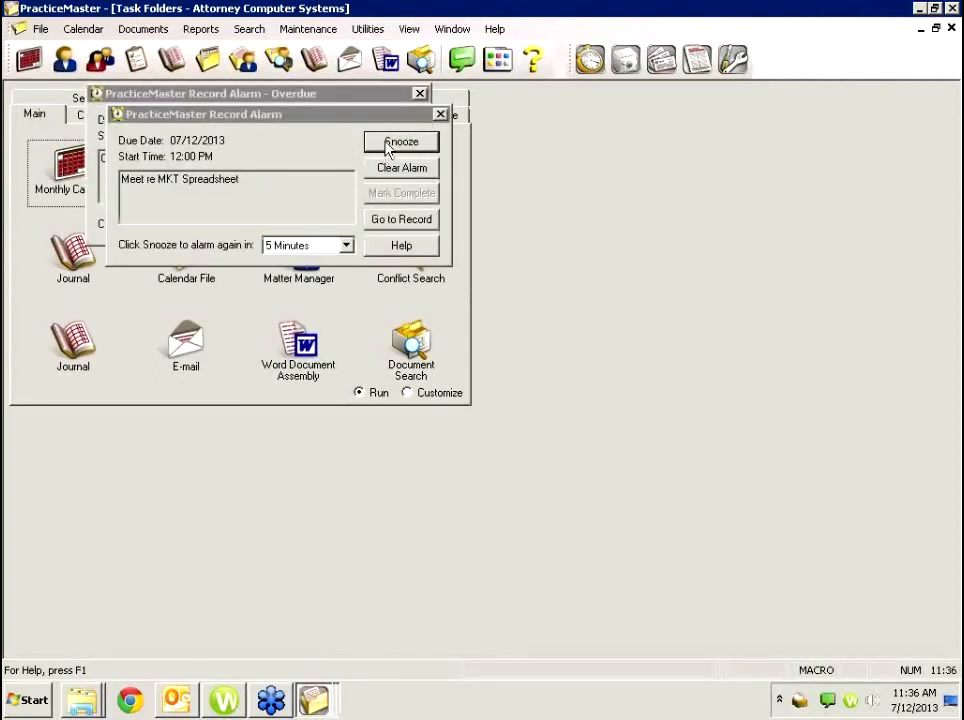
pyautogui.click(388, 146)
pyautogui.click(383, 124)
pyautogui.click(42, 117)
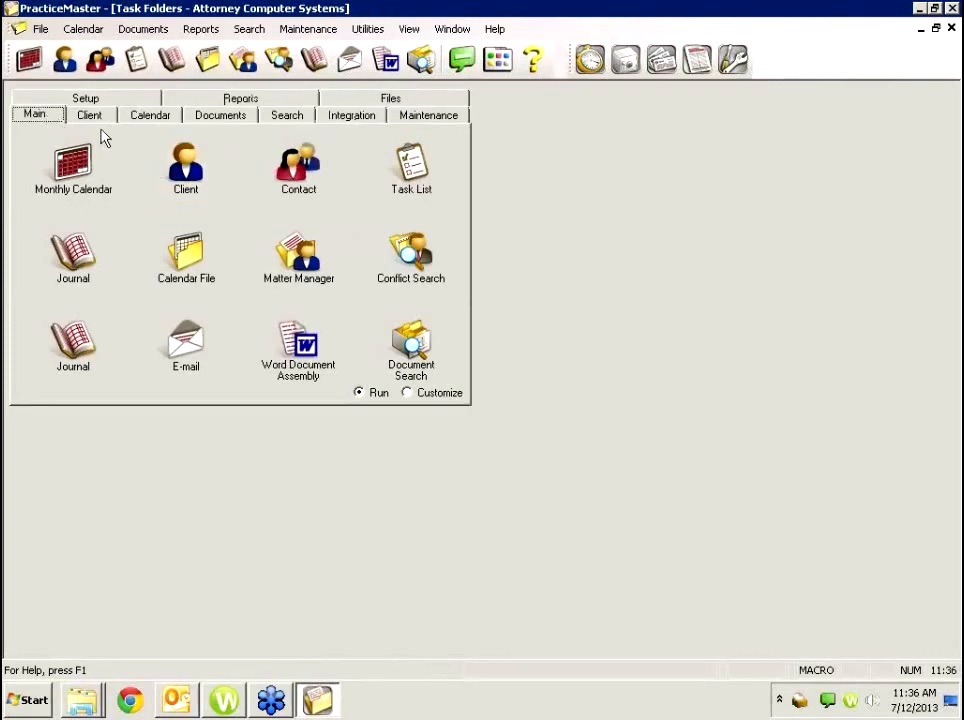
# Open the Ruffner Law Offices, LLC client via 'ruf' and display its Worldox documents.
pyautogui.click(64, 58)
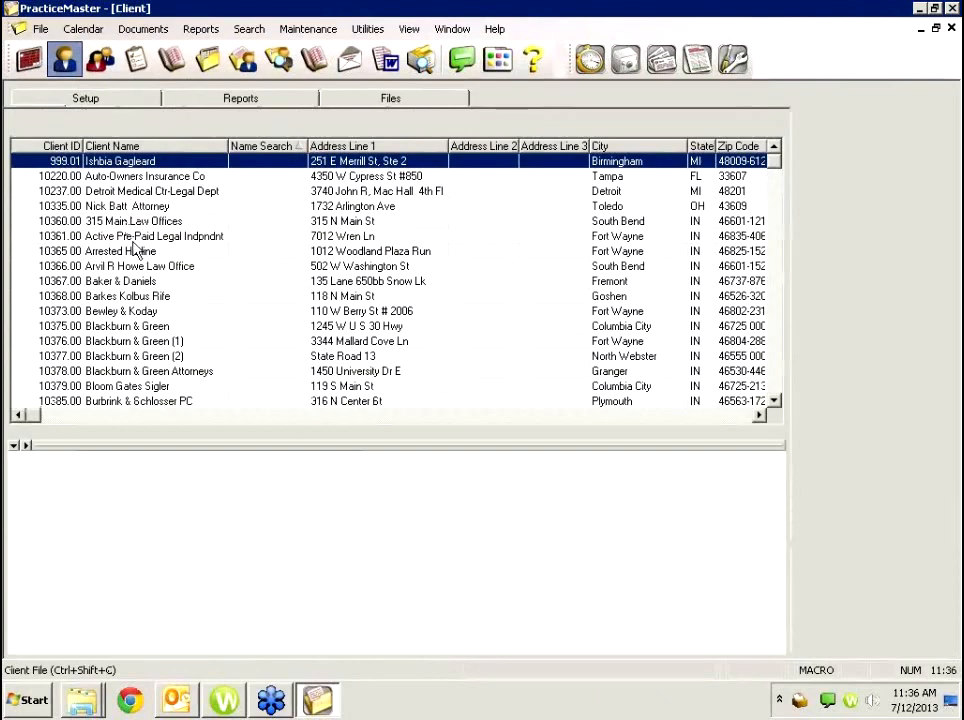
pyautogui.write('ruf')
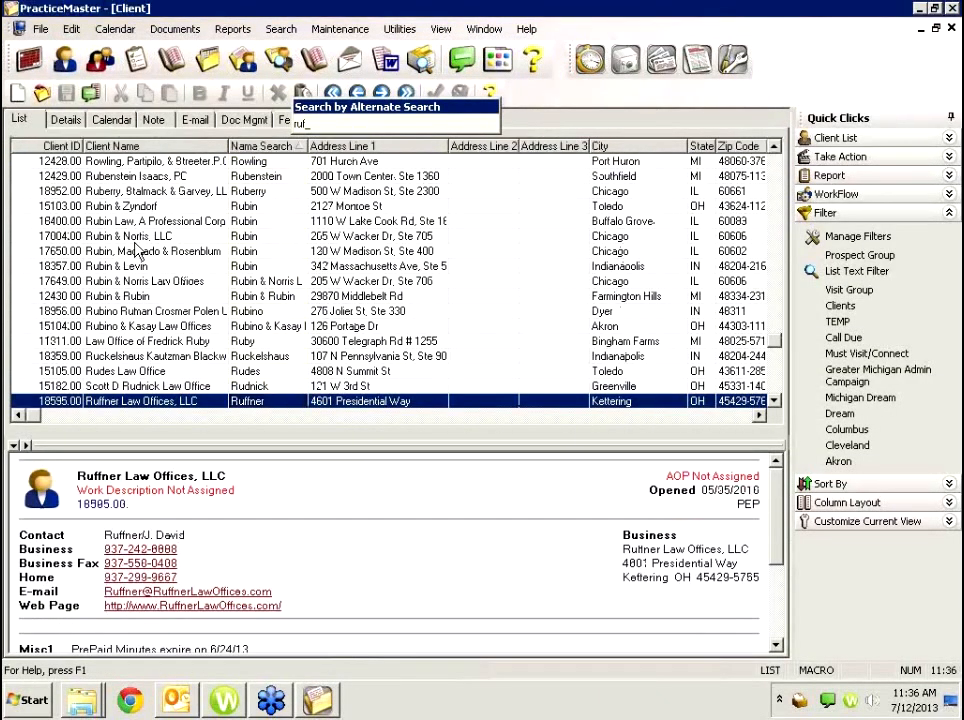
pyautogui.press('Return')
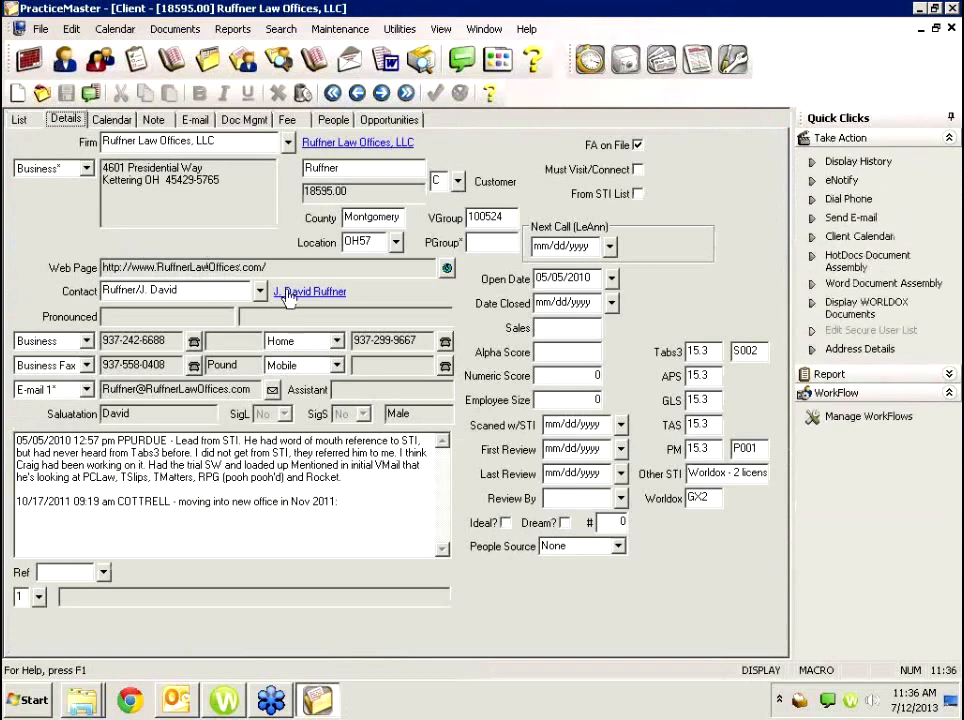
pyautogui.click(858, 316)
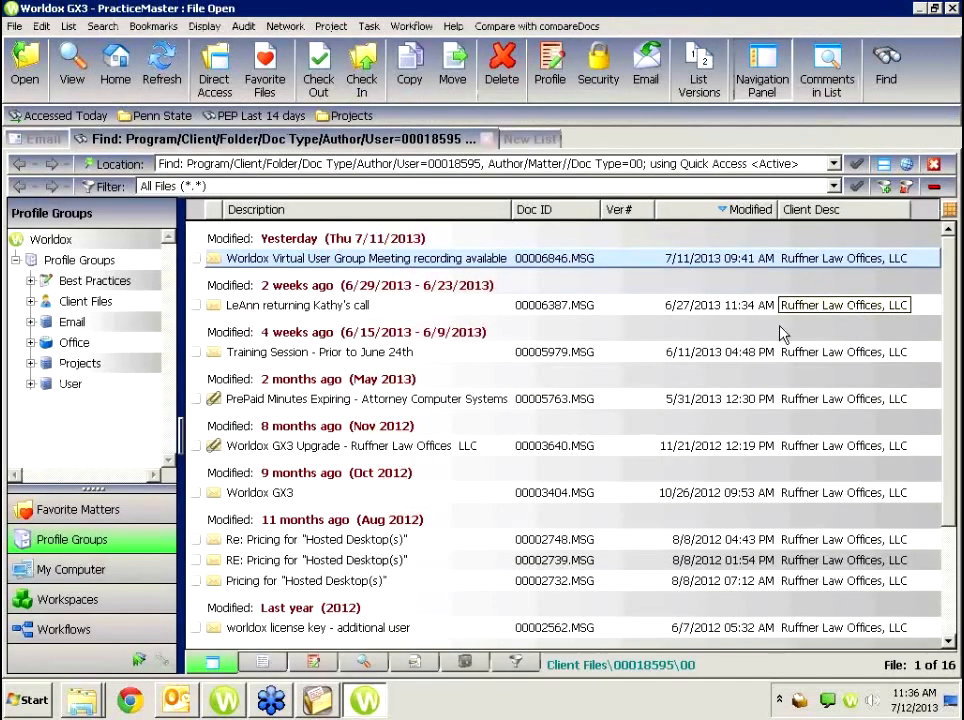
# Close the Worldox list, reopen Ruffner's 16 documents, then close Worldox again.
pyautogui.click(951, 9)
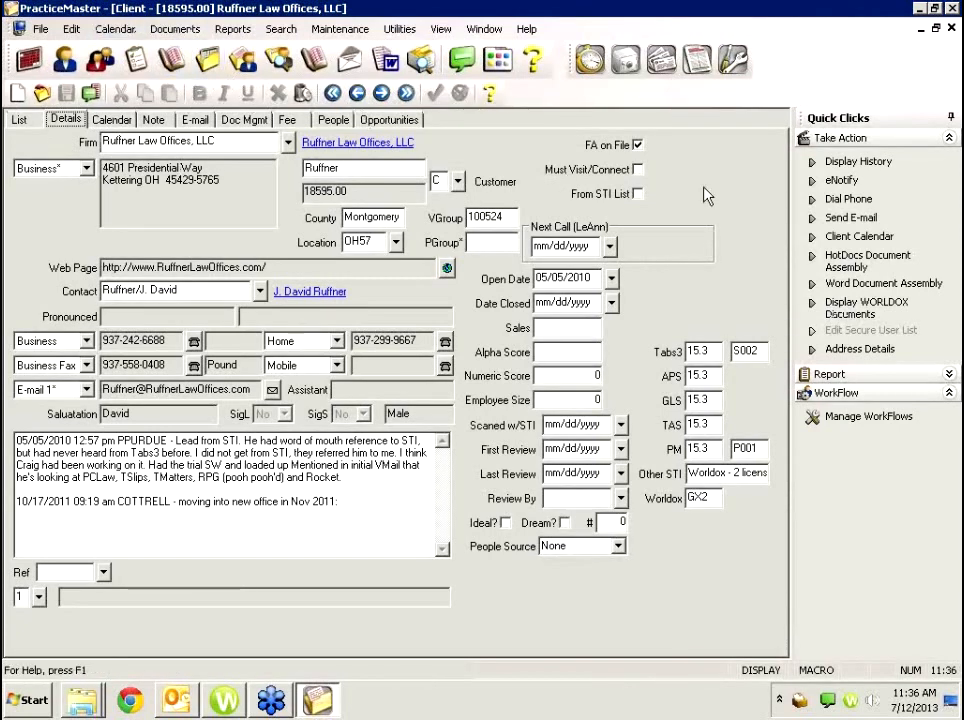
pyautogui.click(860, 314)
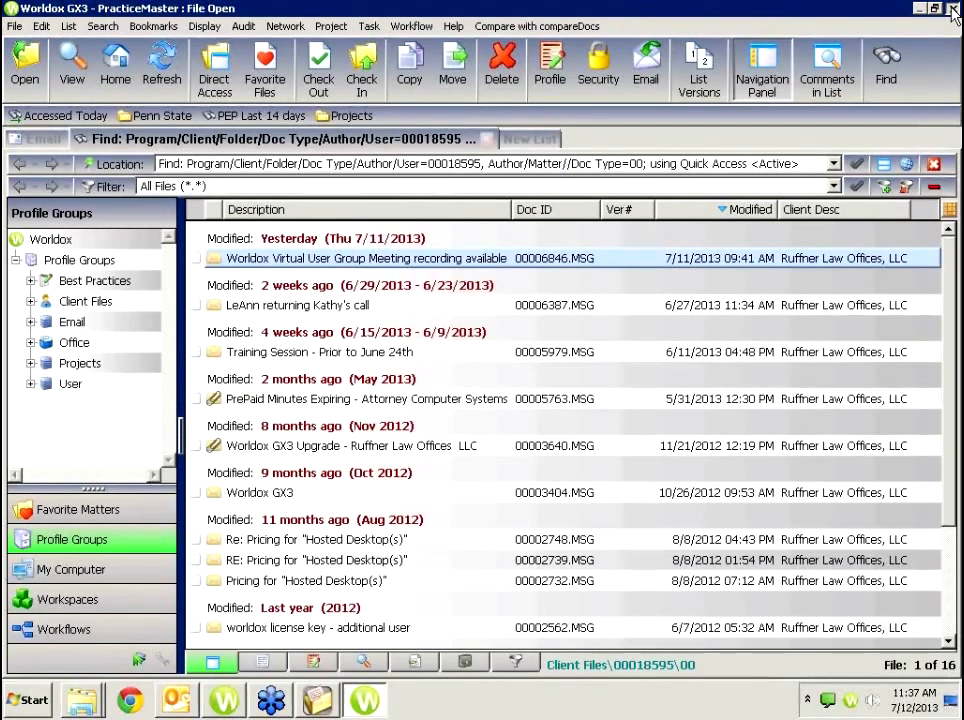
pyautogui.click(952, 9)
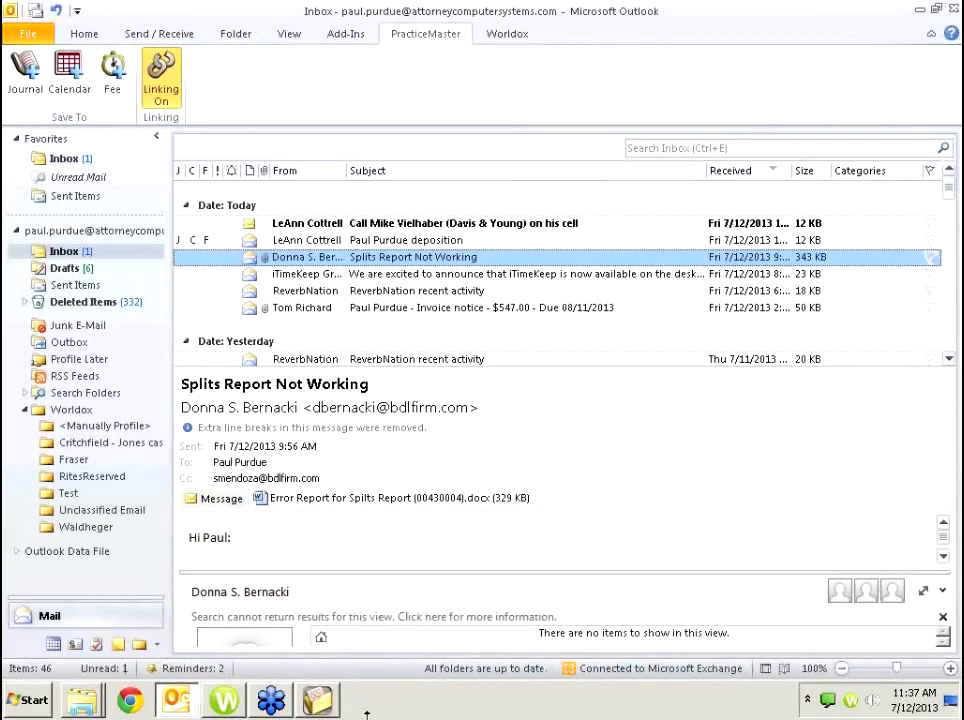
# Bring the PracticeMaster client window forward, then cancel its exit at the active-alarms warning.
pyautogui.click(325, 704)
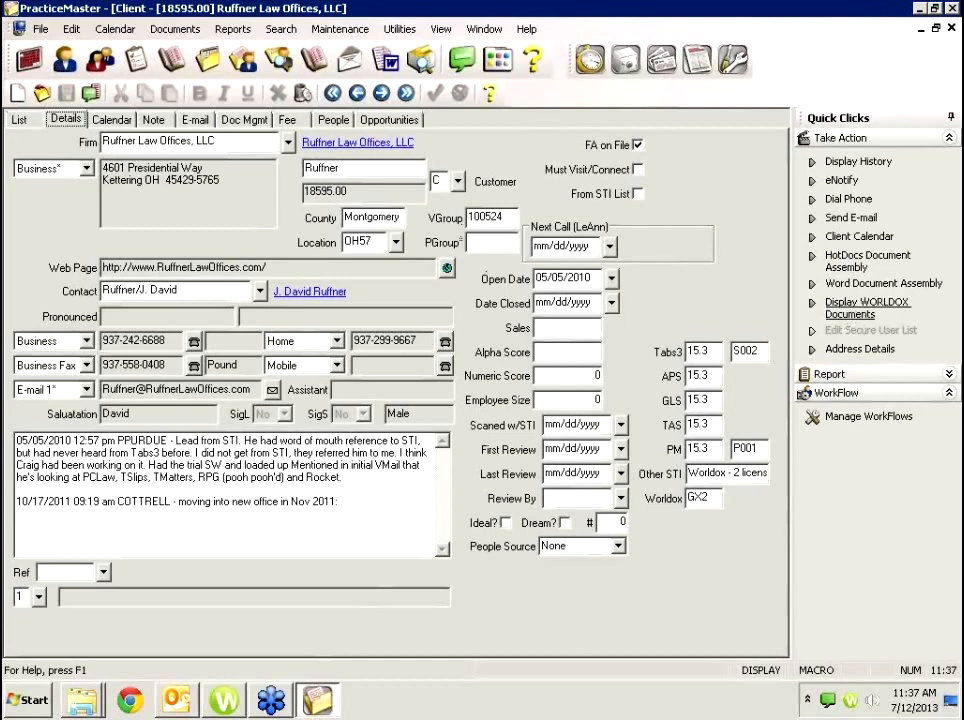
pyautogui.click(953, 8)
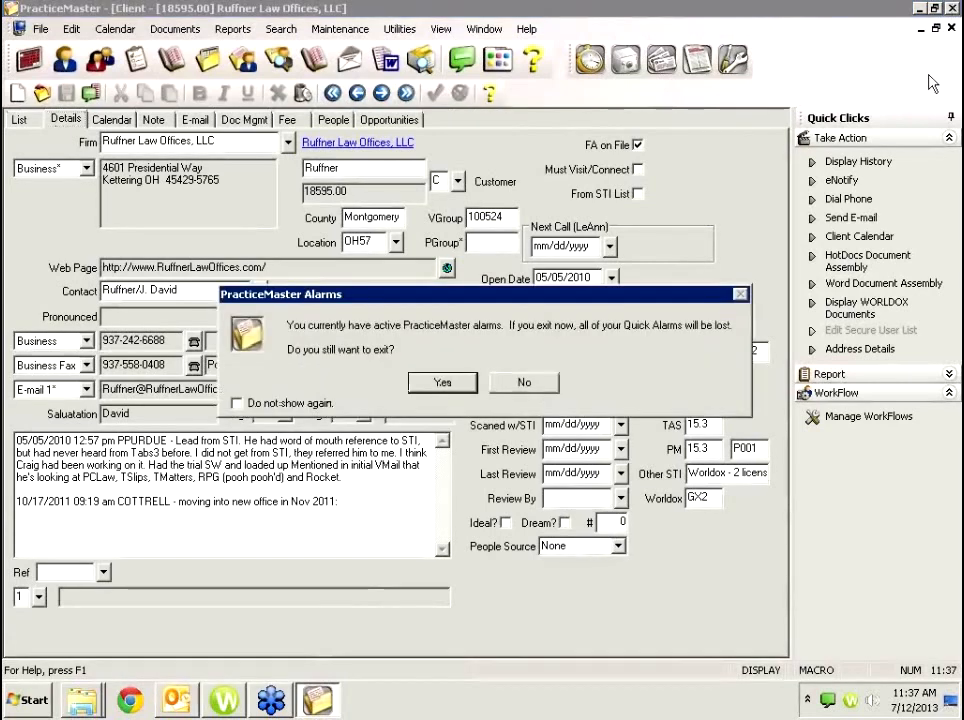
pyautogui.click(510, 390)
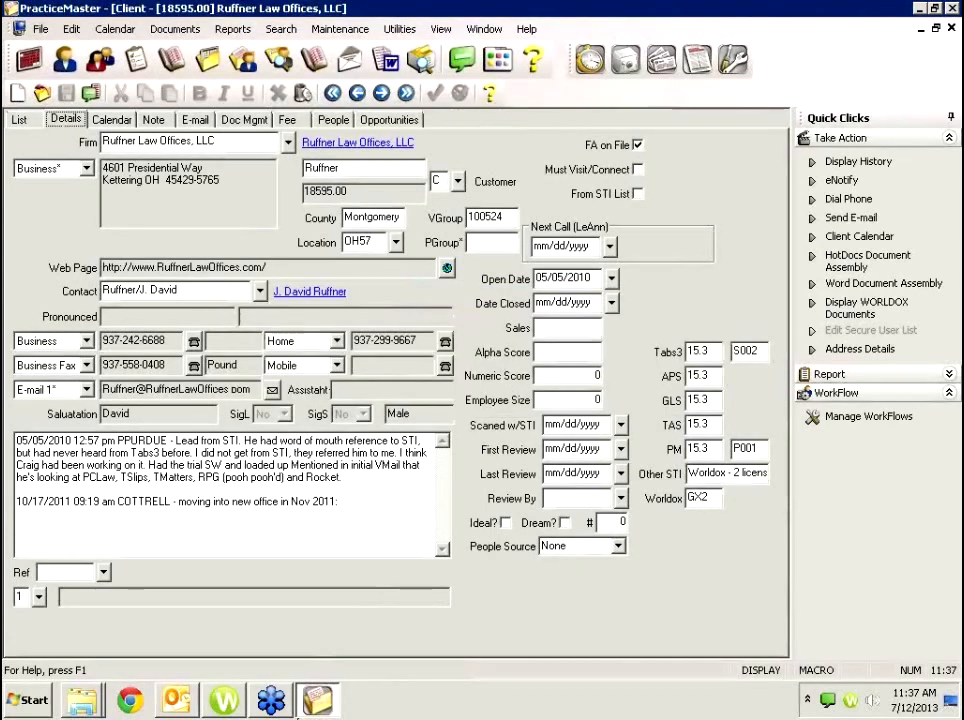
pyautogui.moveTo(298, 716)
# Exit PracticeMaster despite the alarms warning and relaunch cm.exe from the Lewis program folder.
pyautogui.click(953, 8)
pyautogui.click(438, 384)
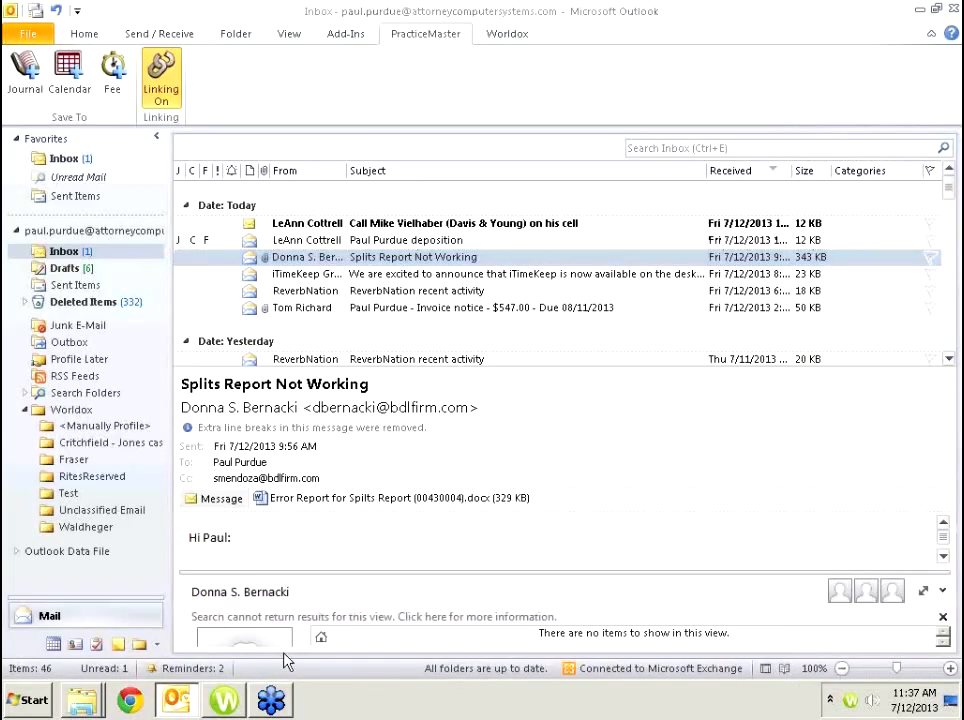
pyautogui.moveTo(83, 712)
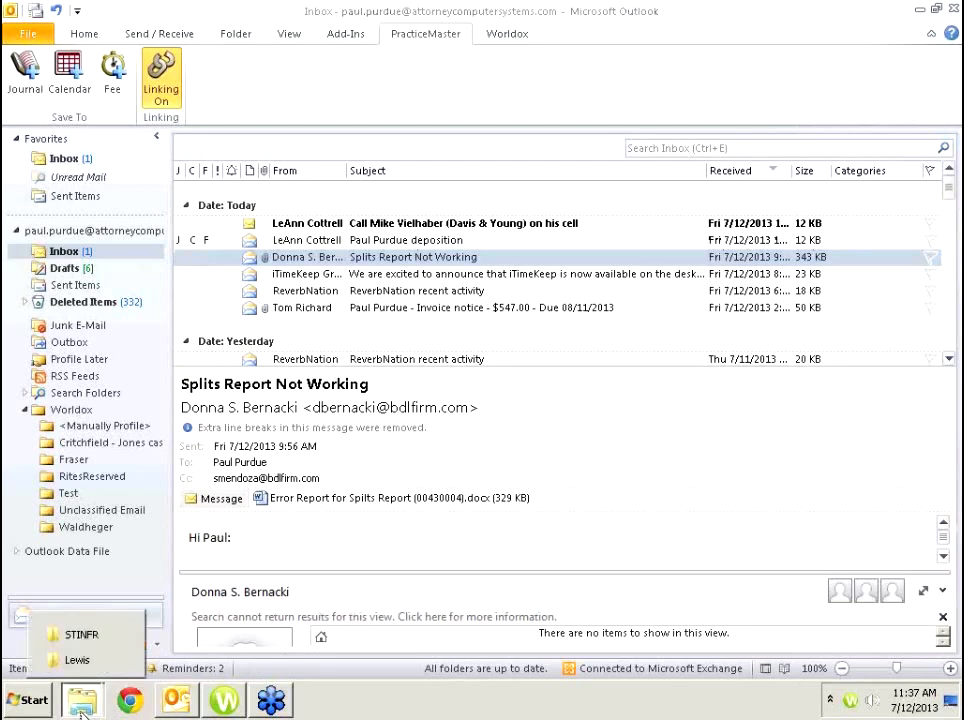
pyautogui.click(76, 662)
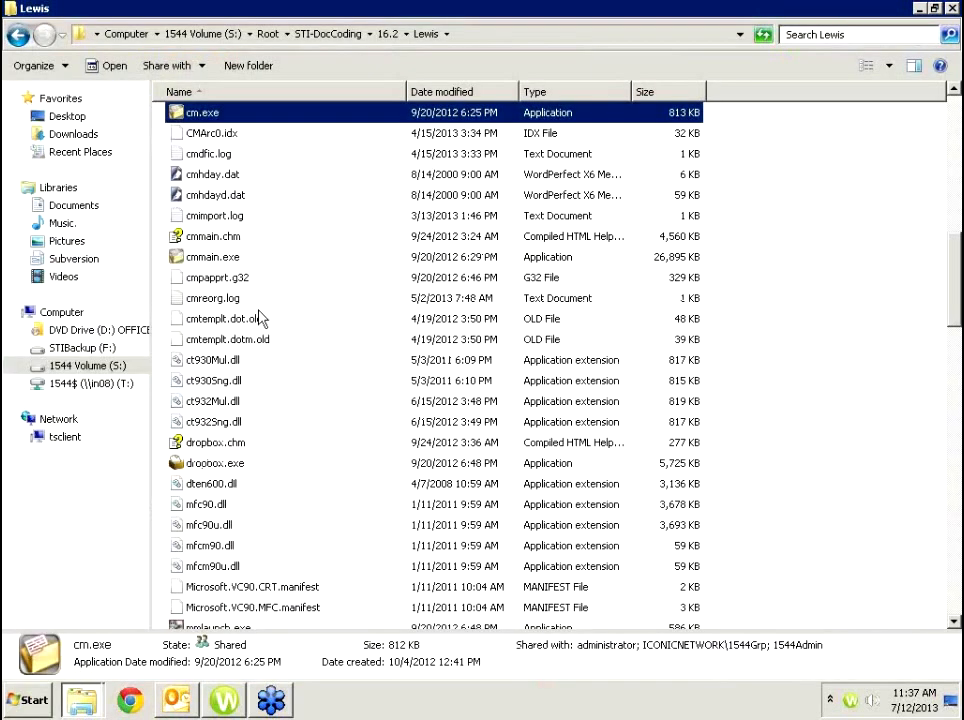
pyautogui.doubleClick(248, 117)
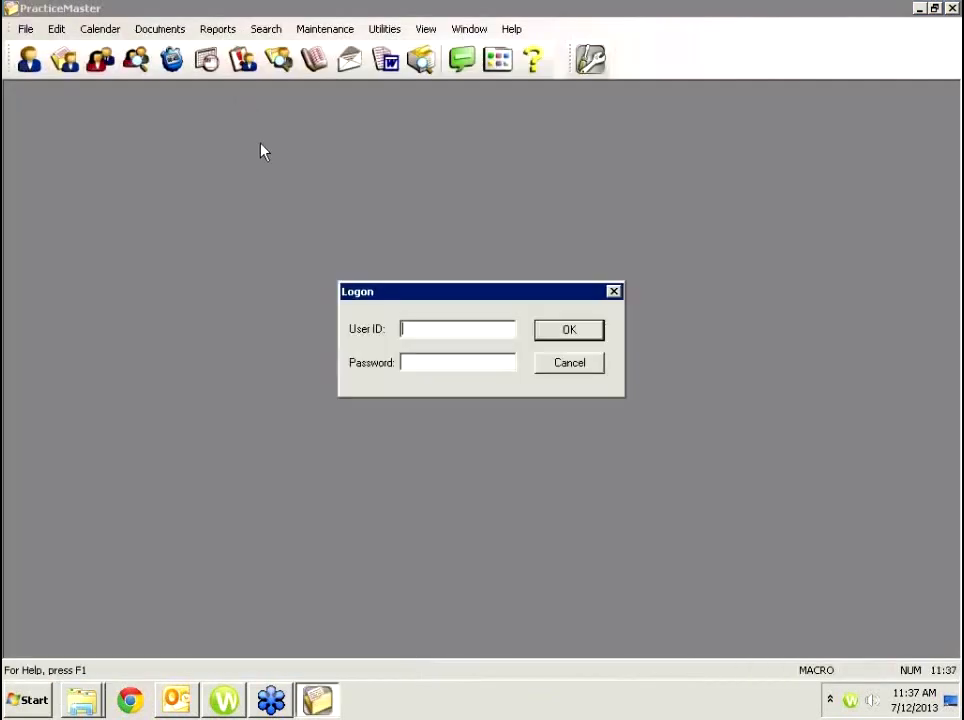
# Log on, reset the duplicate user ID, and start Word Document Assembly for the second client.
pyautogui.click(570, 331)
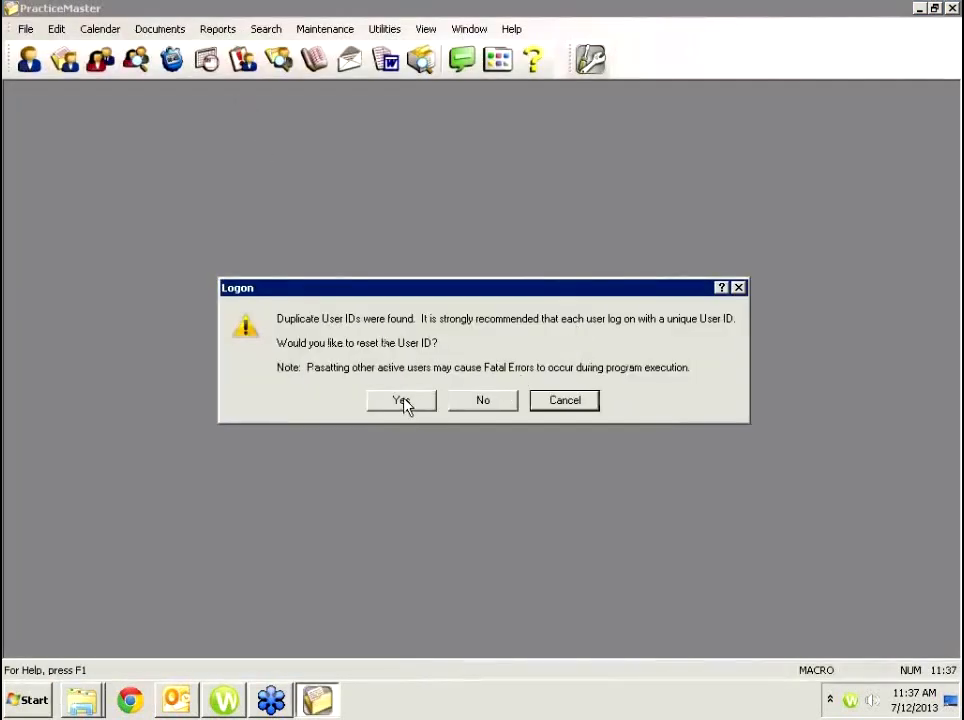
pyautogui.click(481, 400)
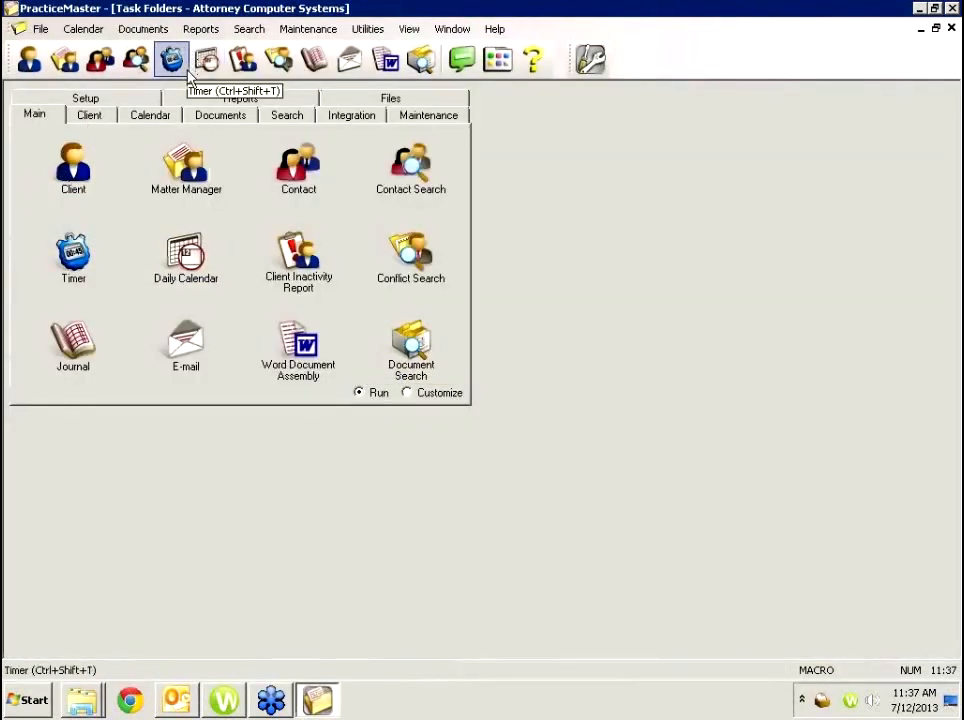
pyautogui.click(81, 190)
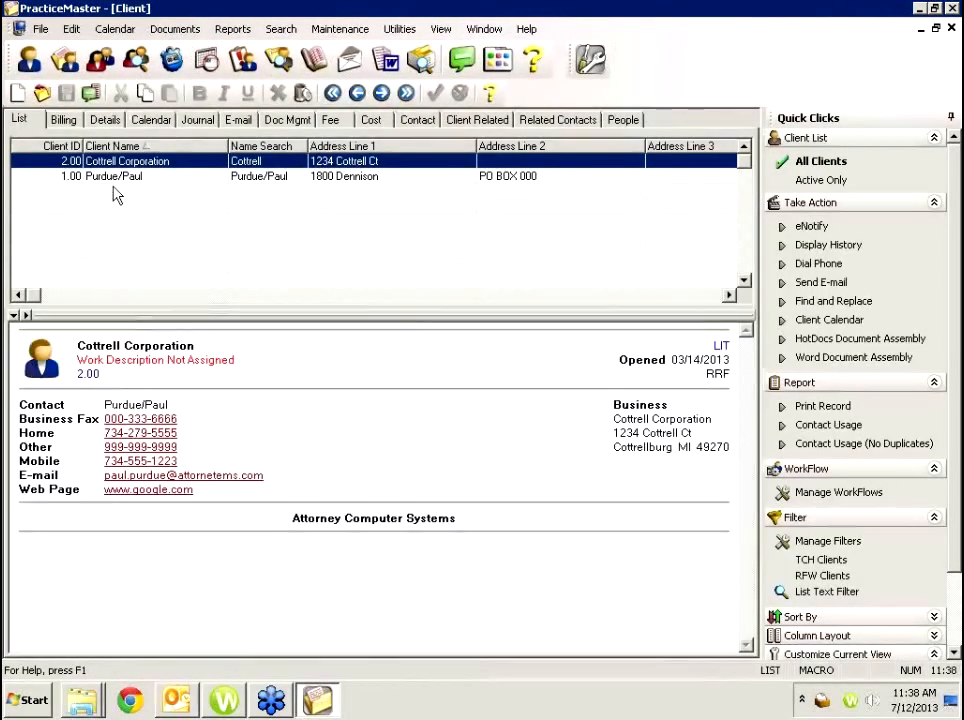
pyautogui.click(128, 178)
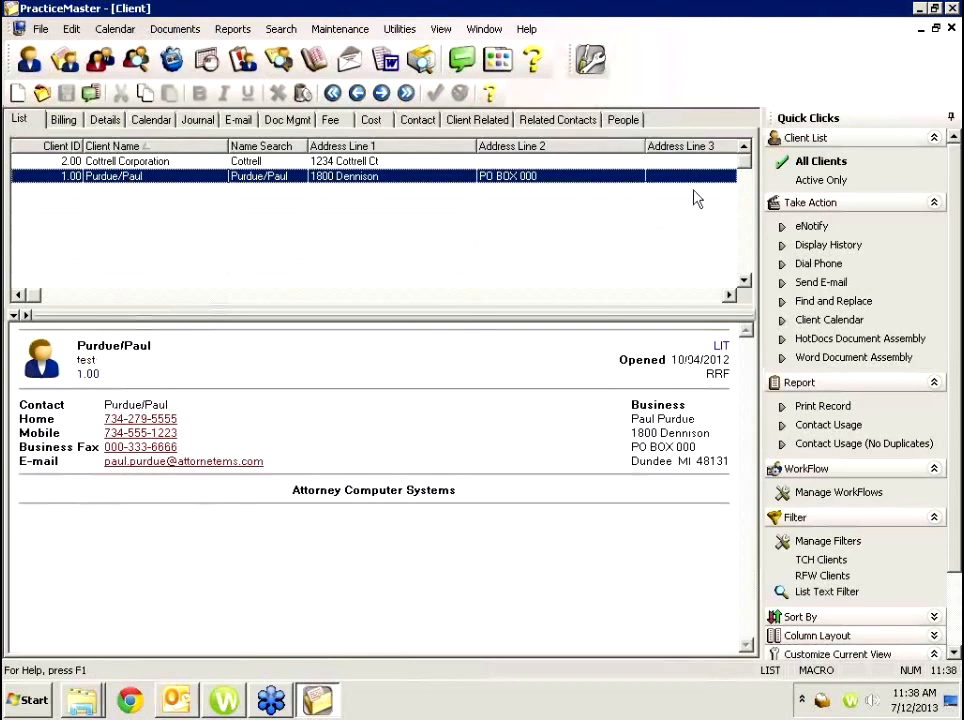
pyautogui.click(835, 357)
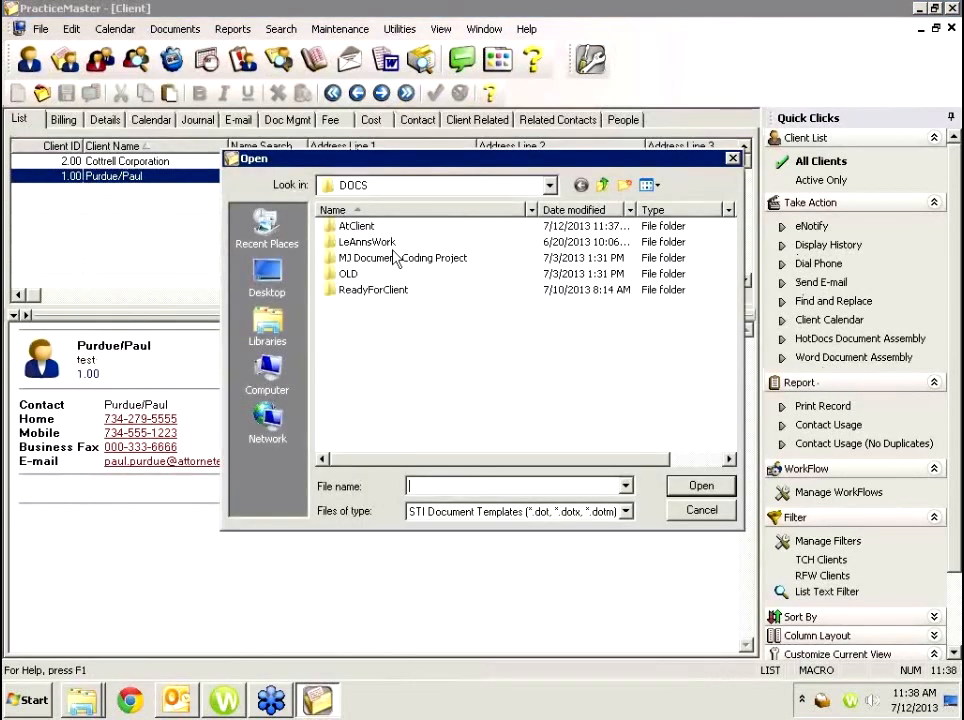
# Open the Appearance.dotm template from the AtClient folder for document assembly.
pyautogui.click(360, 229)
pyautogui.doubleClick(361, 230)
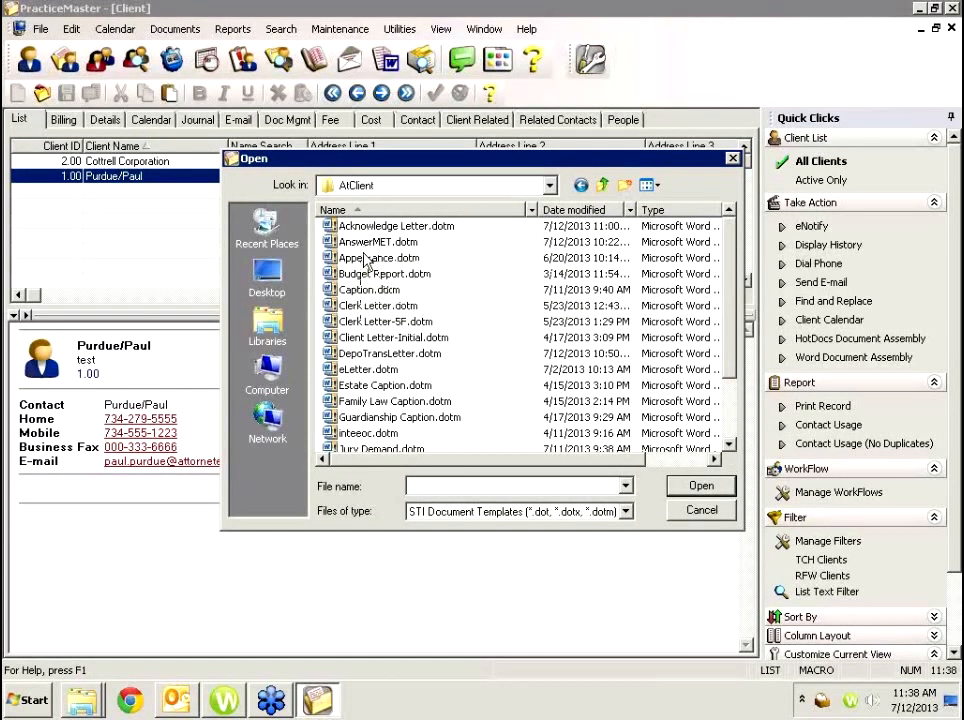
pyautogui.click(367, 259)
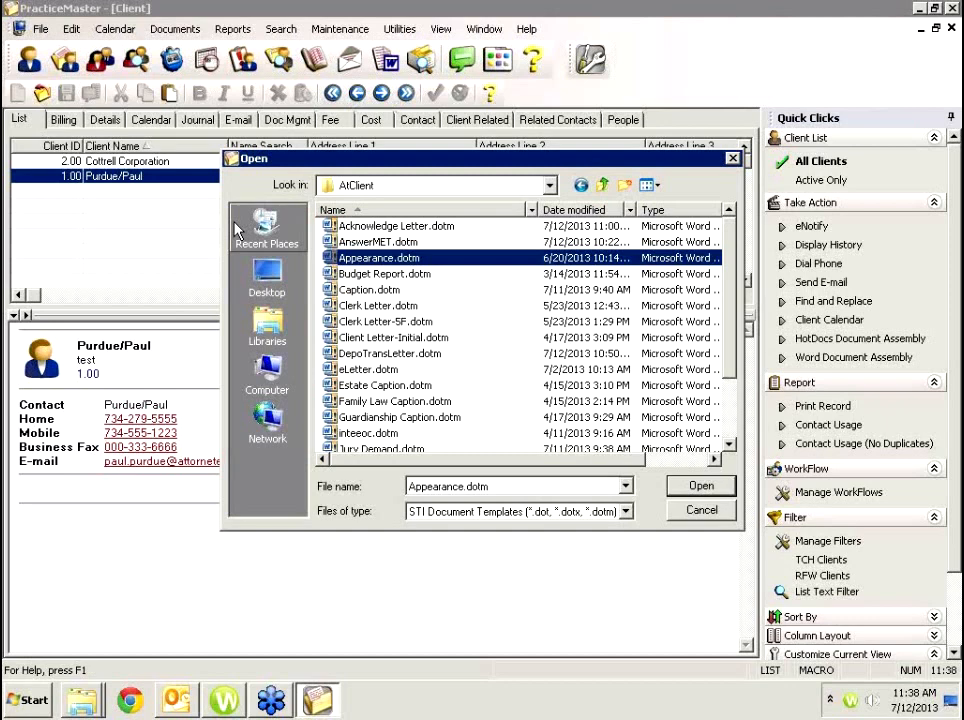
pyautogui.click(699, 490)
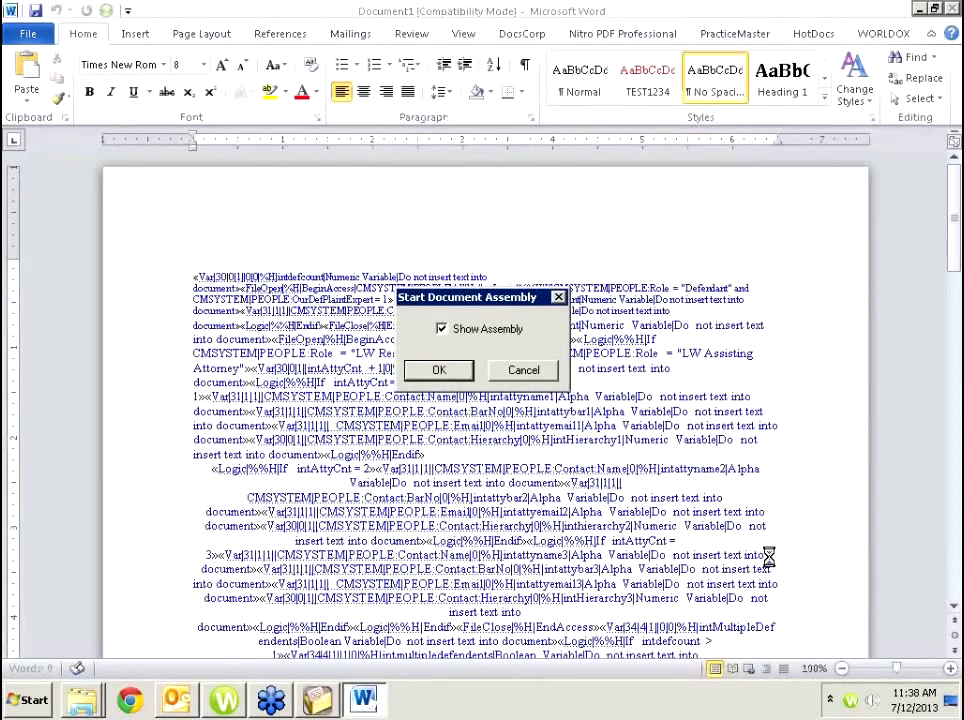
# Enter 'i' as party classification, then accept defaults for other parties, fax service, support issues and related cases.
pyautogui.click(437, 376)
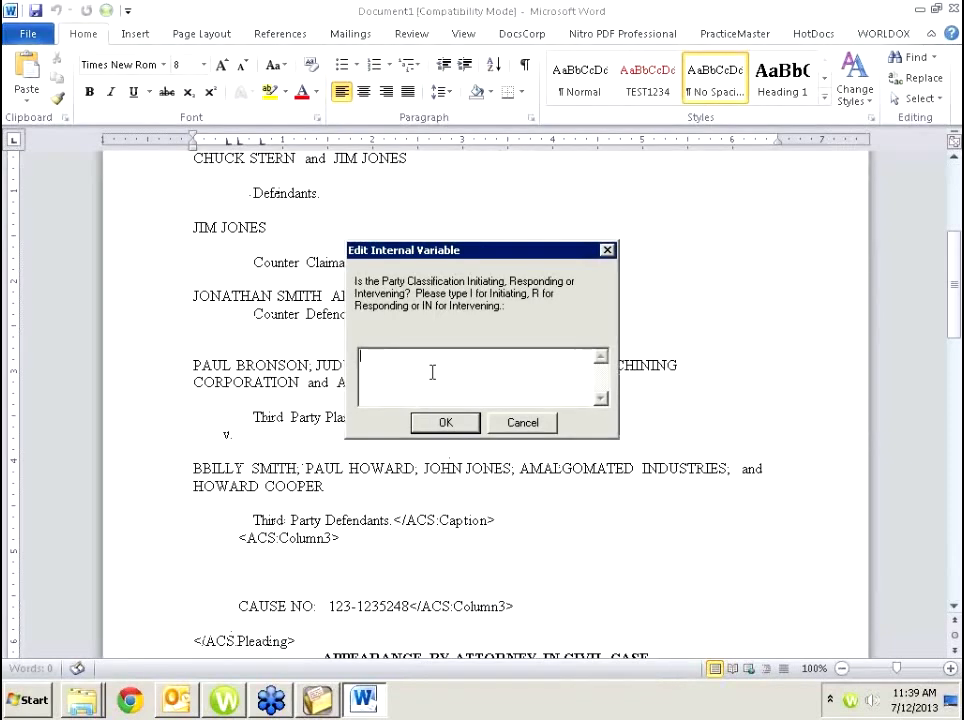
pyautogui.write('i')
pyautogui.press('Return')
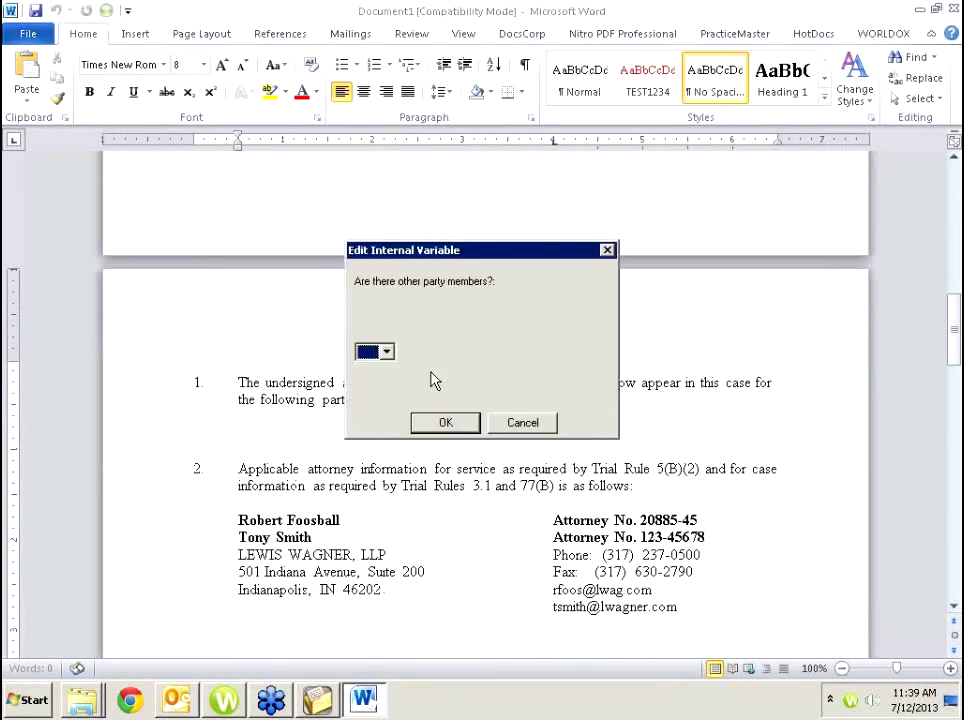
pyautogui.press('Return')
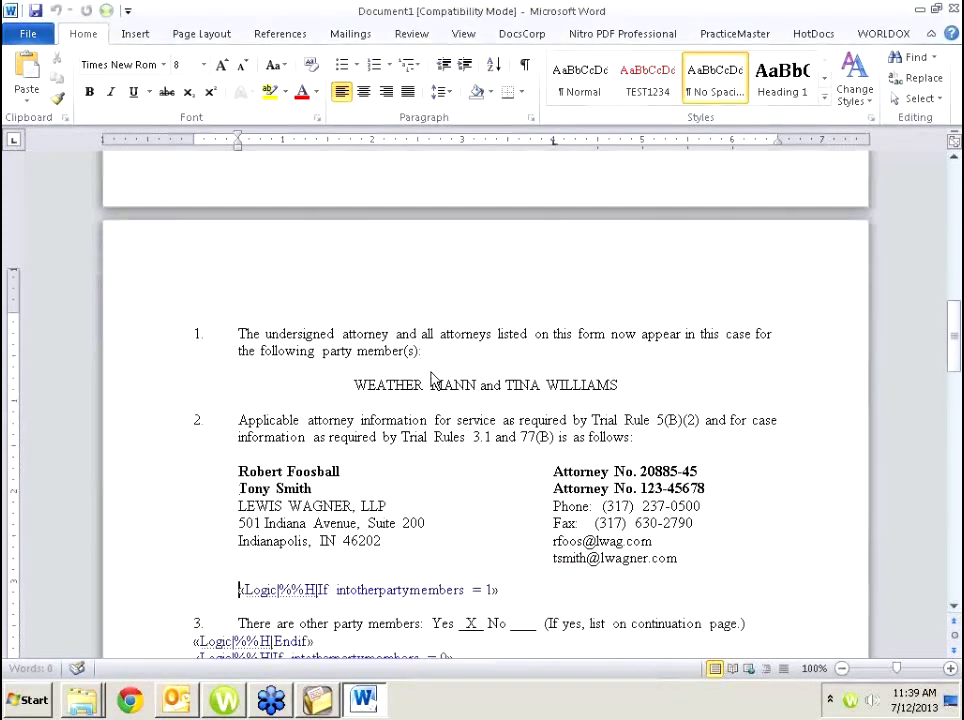
pyautogui.press('Return')
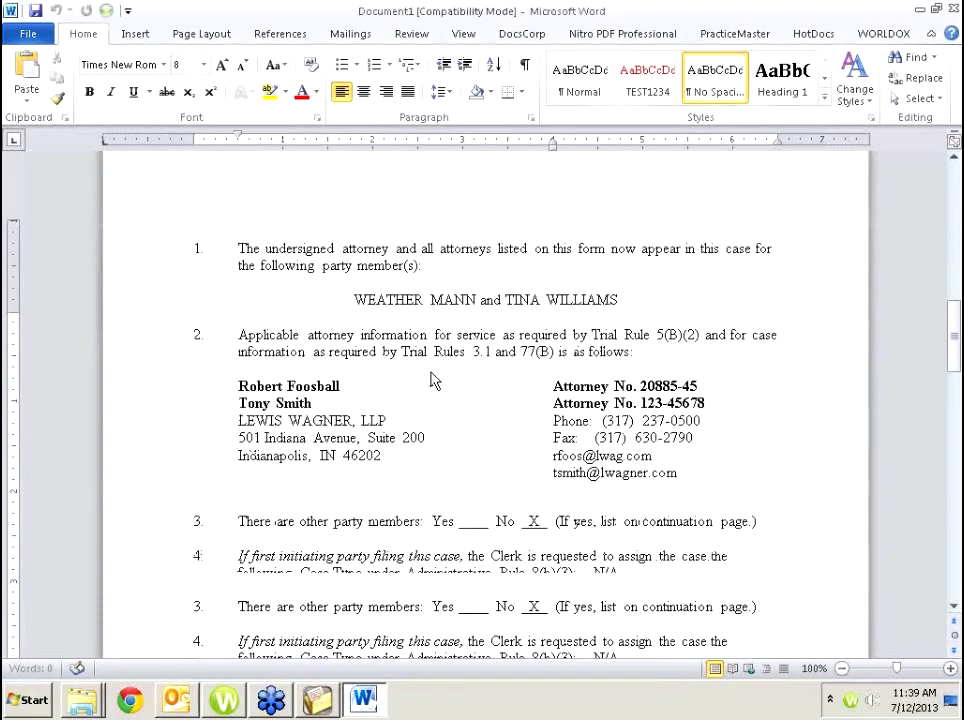
pyautogui.press('Return')
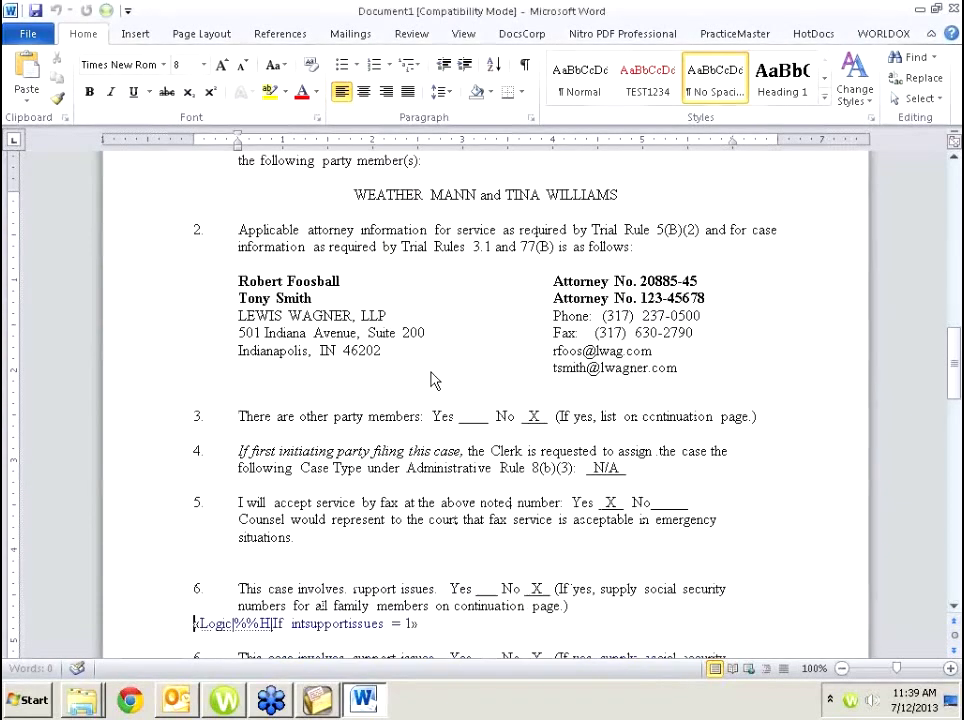
pyautogui.press('Return')
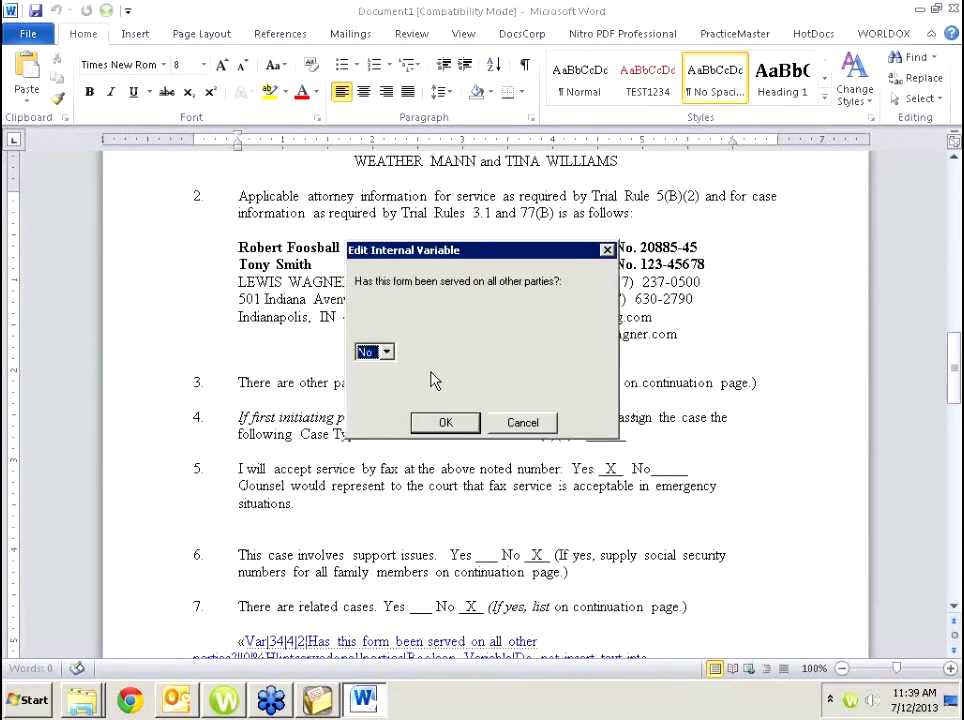
pyautogui.press('Return')
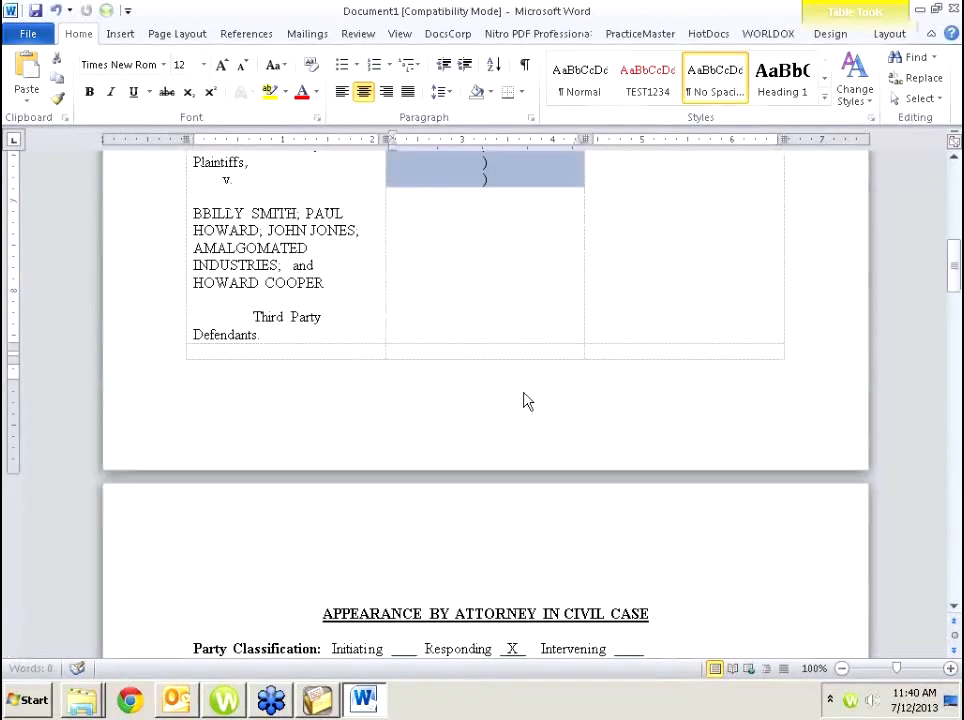
pyautogui.click(523, 397)
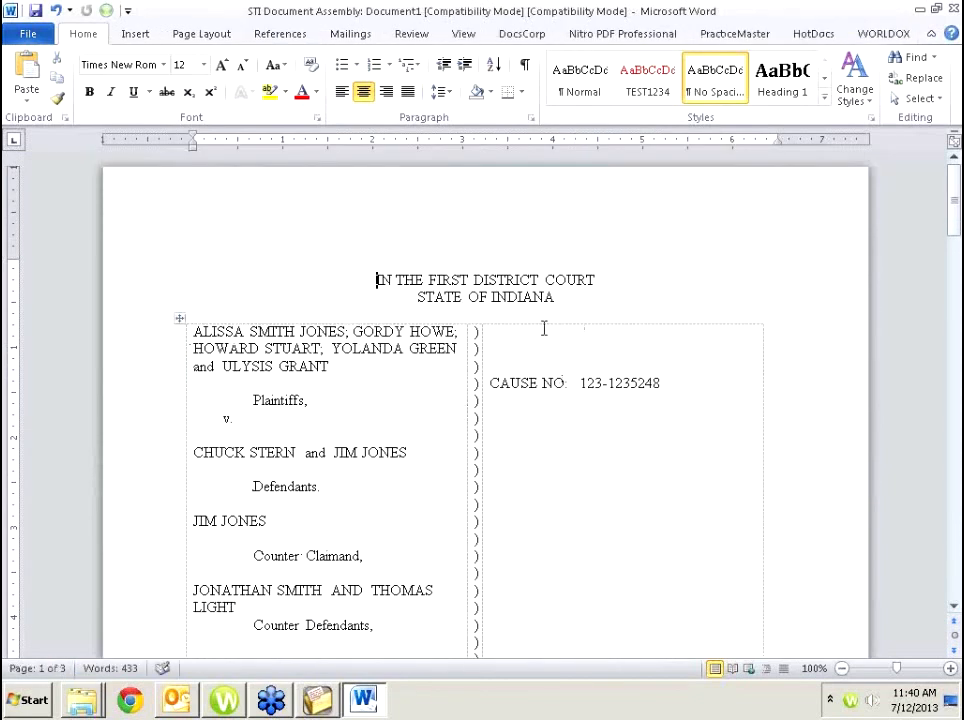
pyautogui.scroll(-3, 392, 383)
pyautogui.click(392, 383)
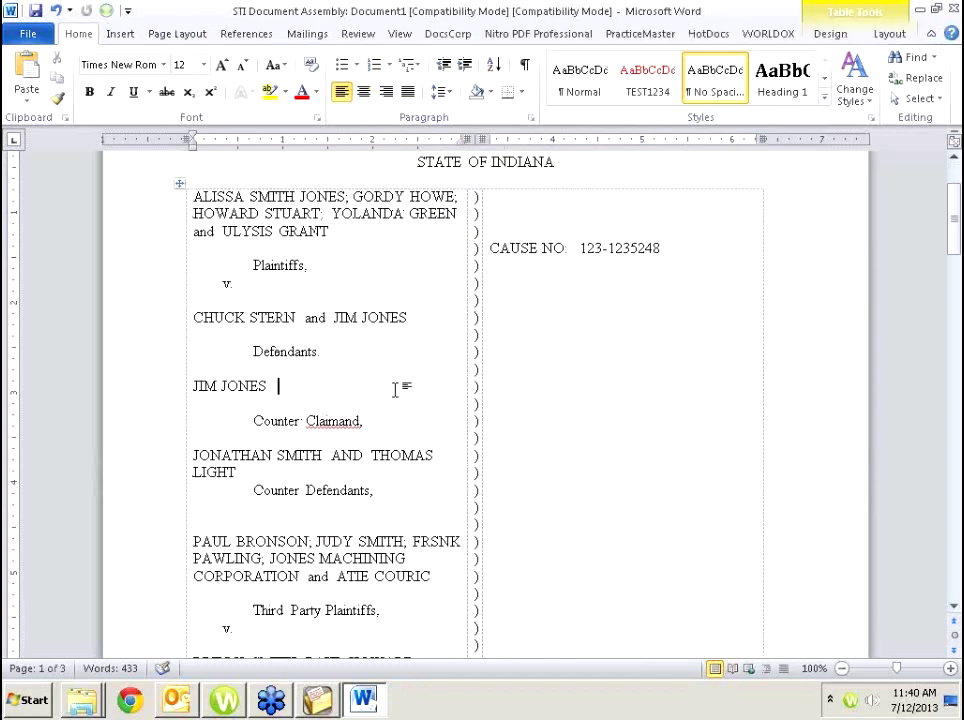
pyautogui.scroll(-4, 395, 392)
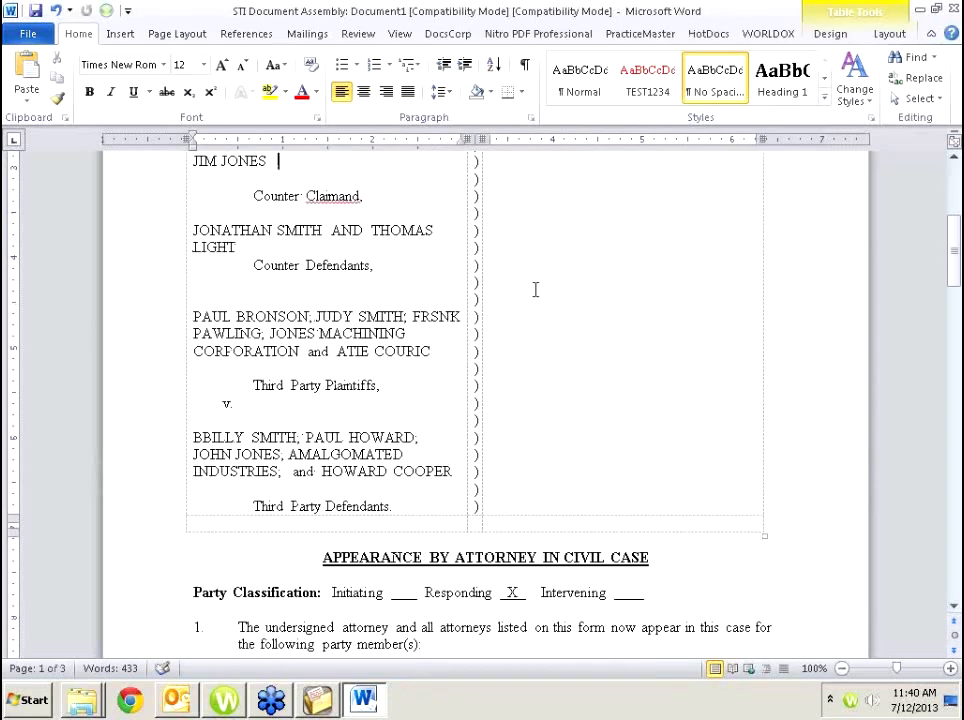
pyautogui.scroll(3, 455, 304)
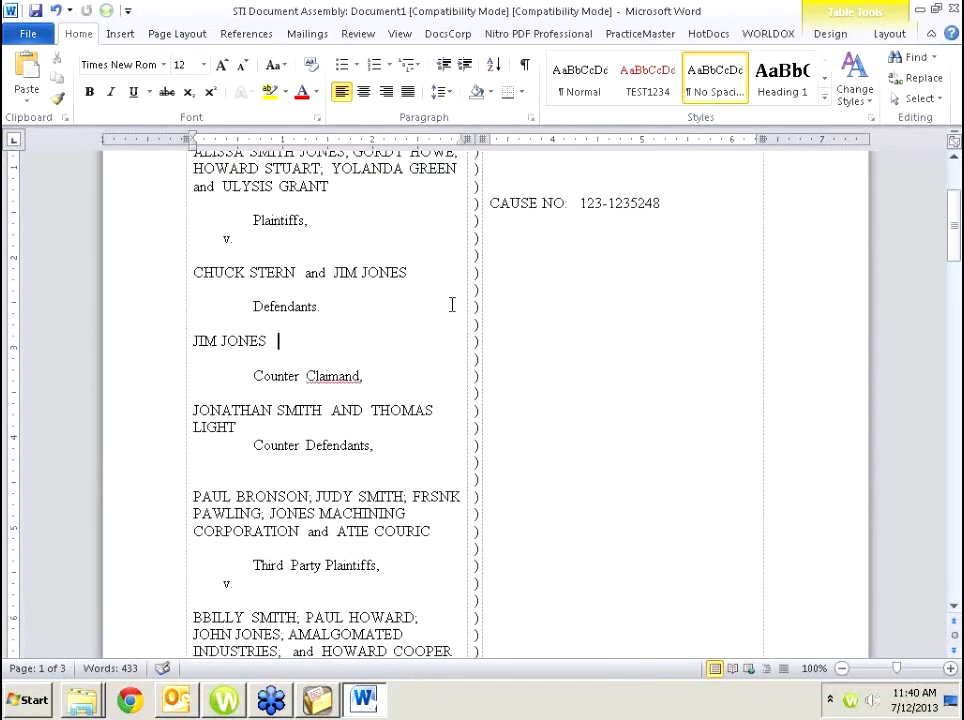
pyautogui.scroll(2, 393, 284)
pyautogui.scroll(-3, 395, 285)
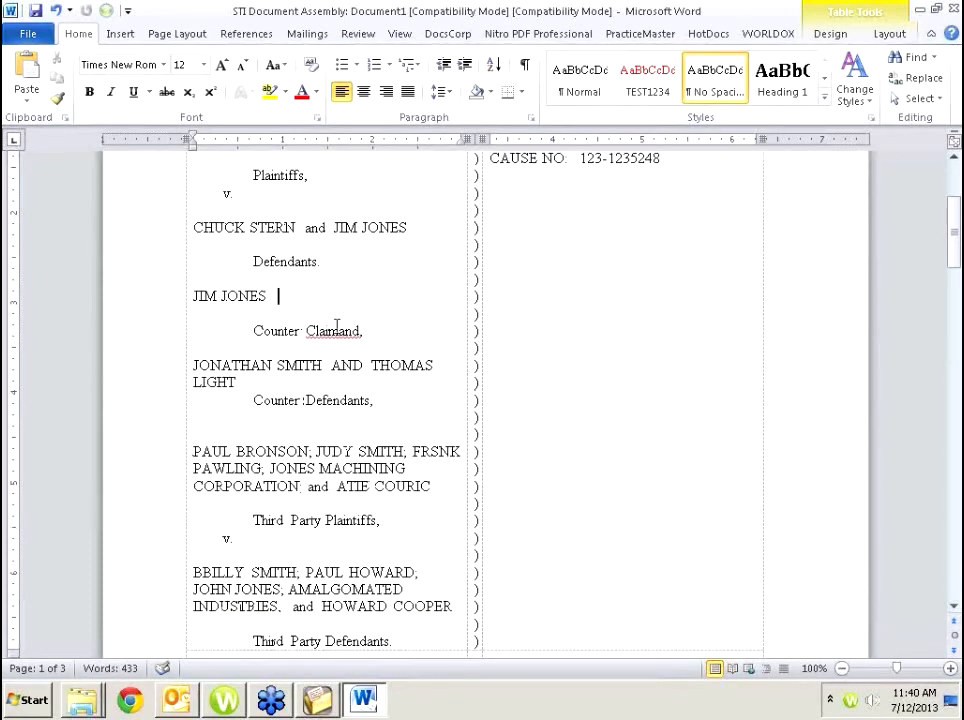
pyautogui.scroll(-2, 382, 423)
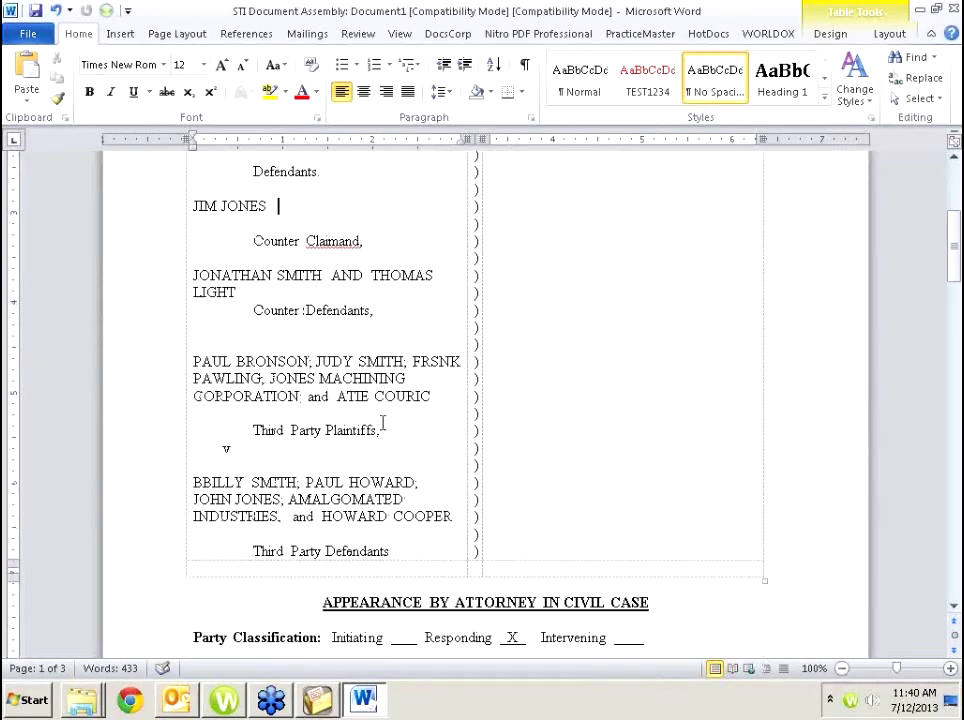
pyautogui.scroll(-2, 390, 456)
pyautogui.scroll(-4, 391, 460)
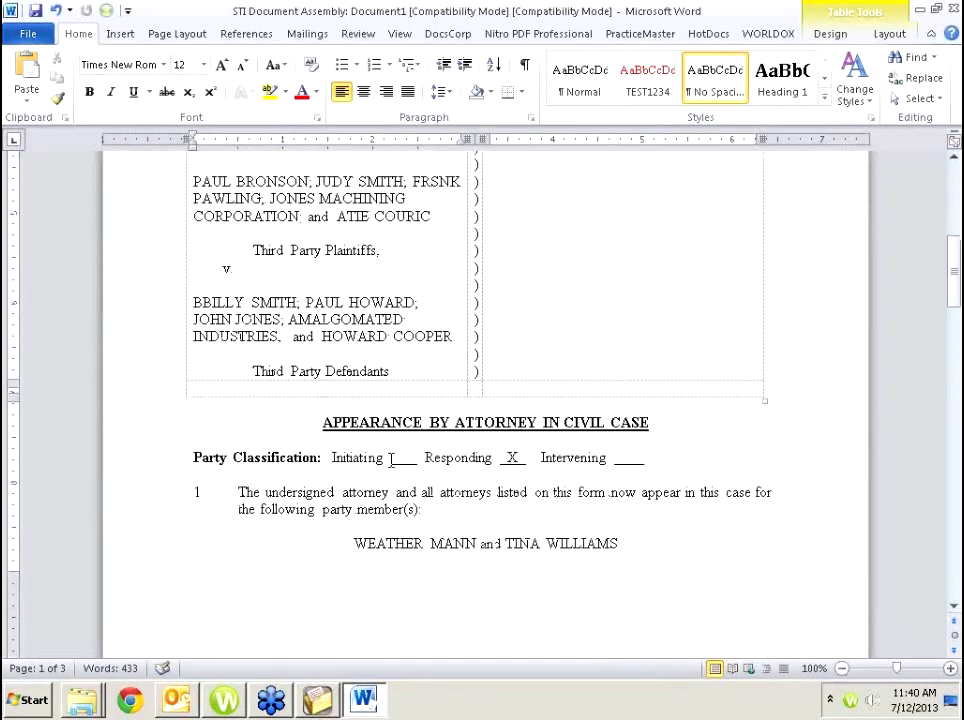
pyautogui.scroll(-1, 432, 474)
pyautogui.scroll(-5, 432, 474)
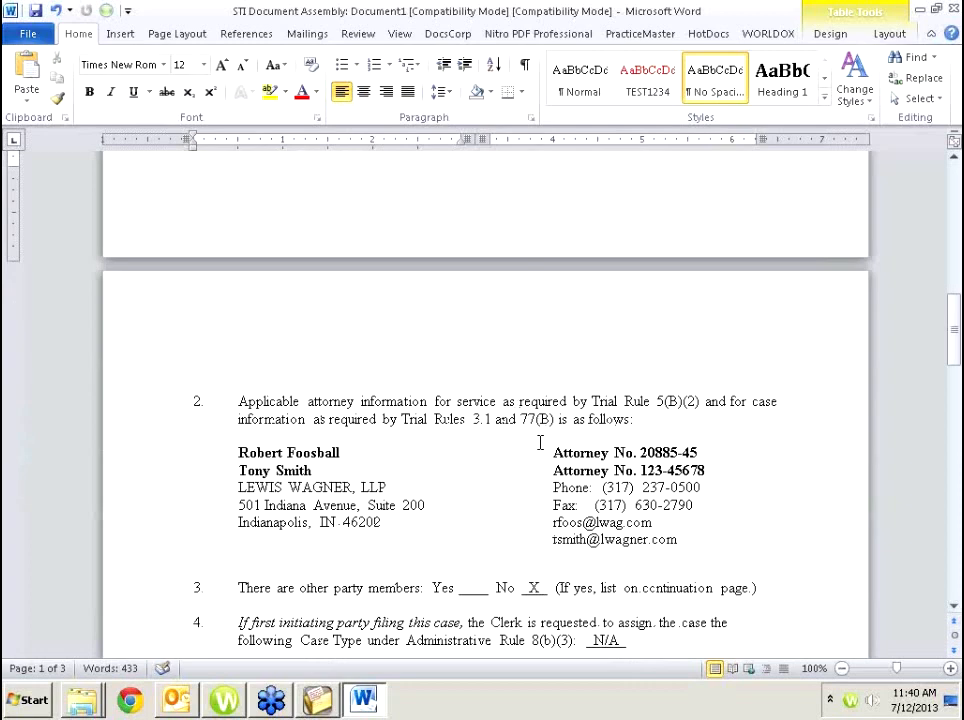
pyautogui.scroll(-6, 540, 445)
pyautogui.scroll(-4, 541, 445)
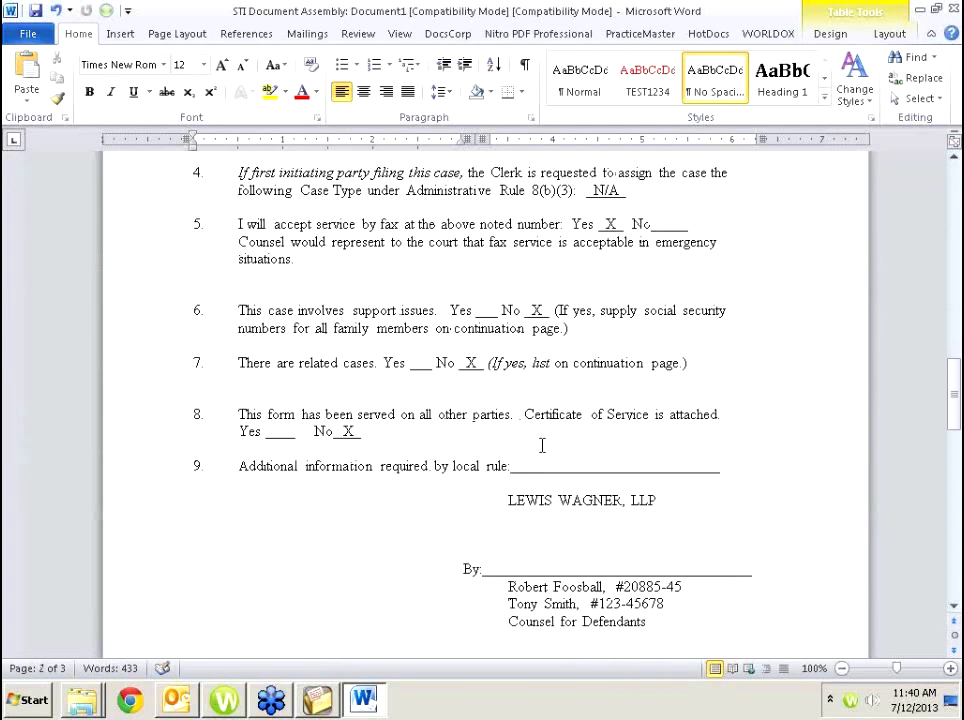
pyautogui.scroll(-9, 532, 446)
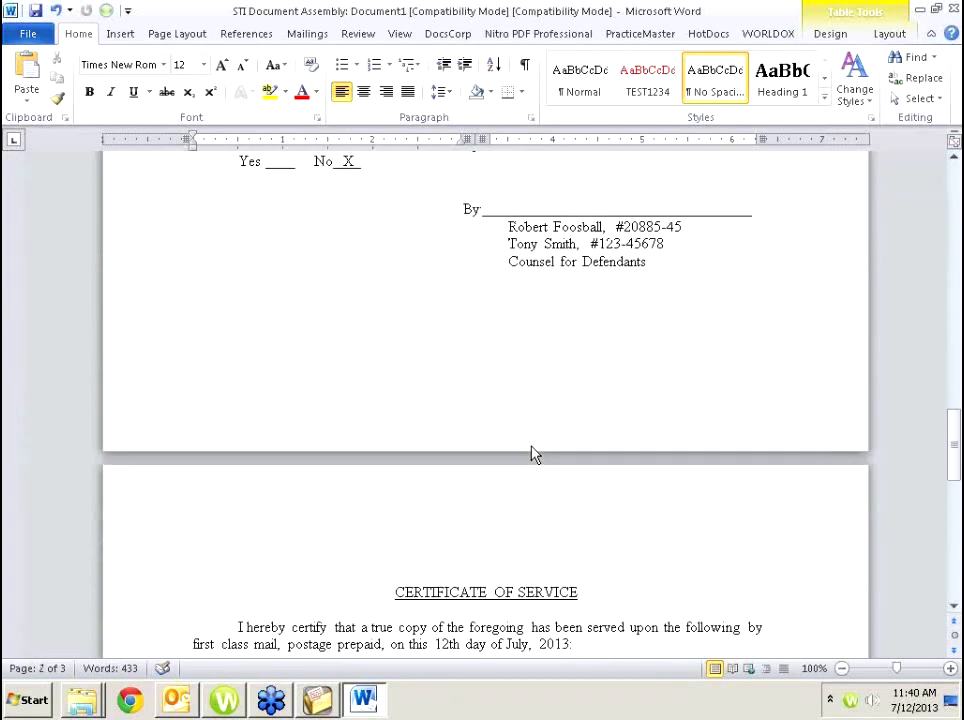
pyautogui.scroll(-5, 532, 455)
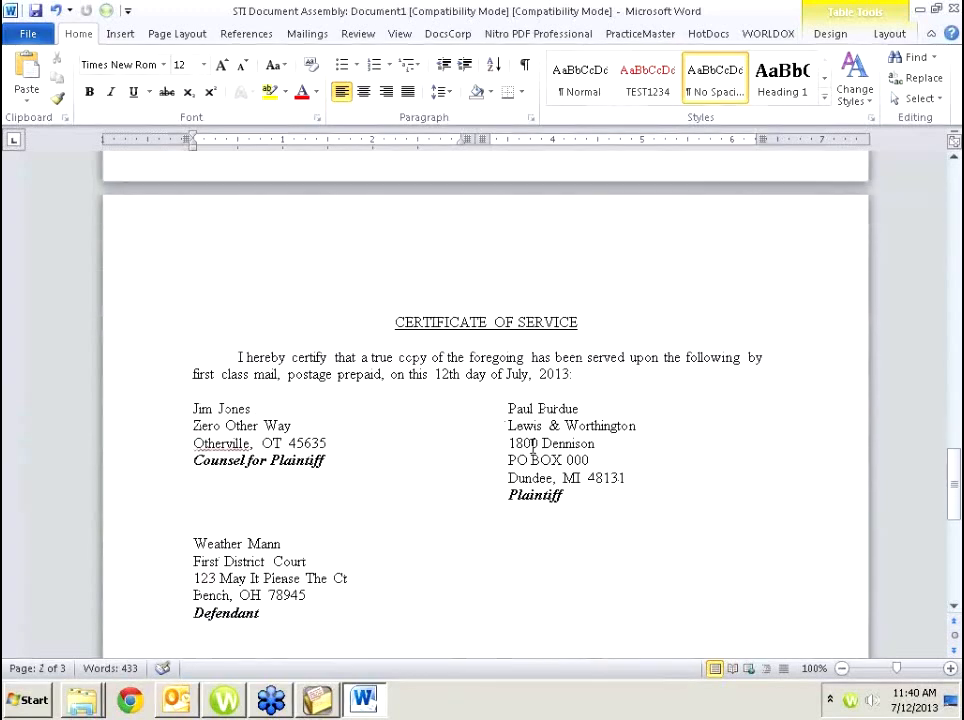
pyautogui.scroll(-2, 530, 447)
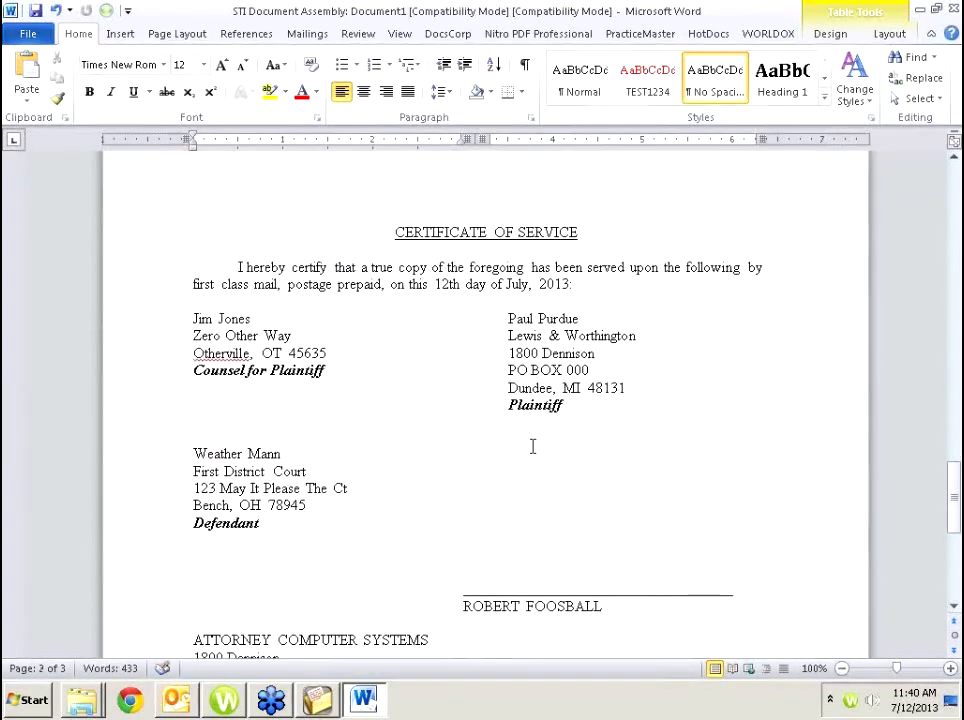
pyautogui.scroll(-1, 532, 446)
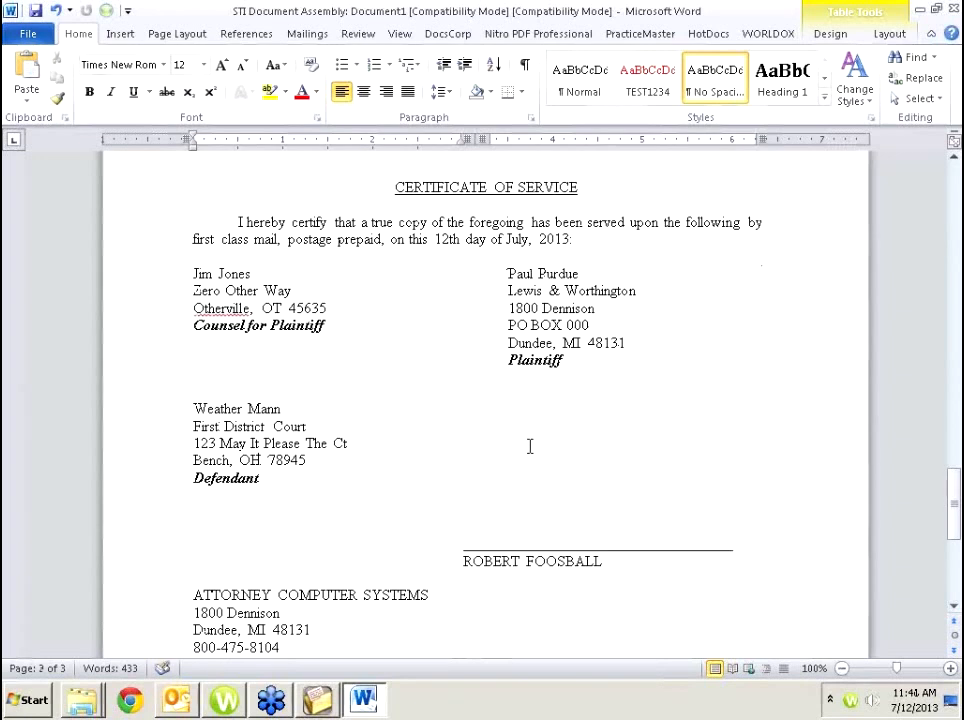
pyautogui.scroll(1, 528, 447)
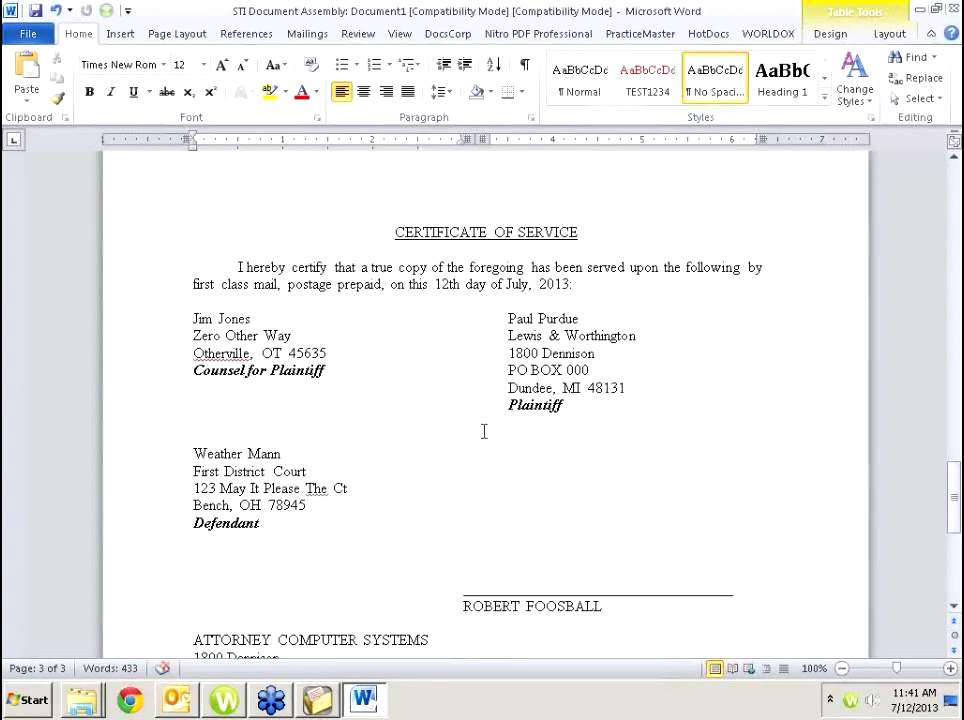
# Exit Word without saving the assembled document and return to PracticeMaster's client list.
pyautogui.click(30, 33)
pyautogui.click(62, 415)
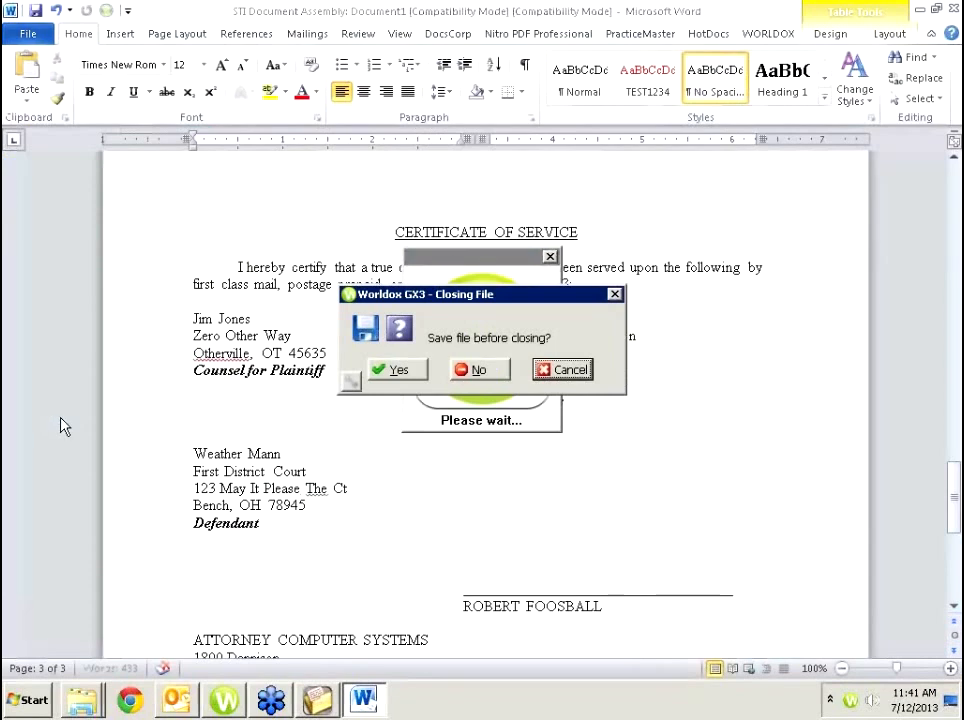
pyautogui.click(472, 369)
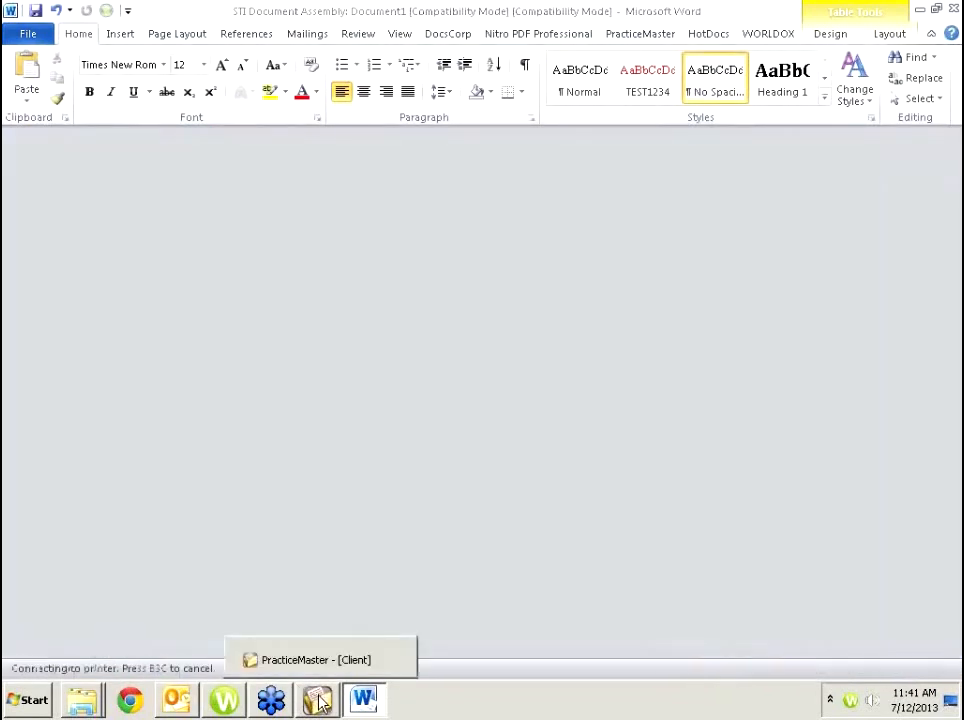
pyautogui.click(318, 700)
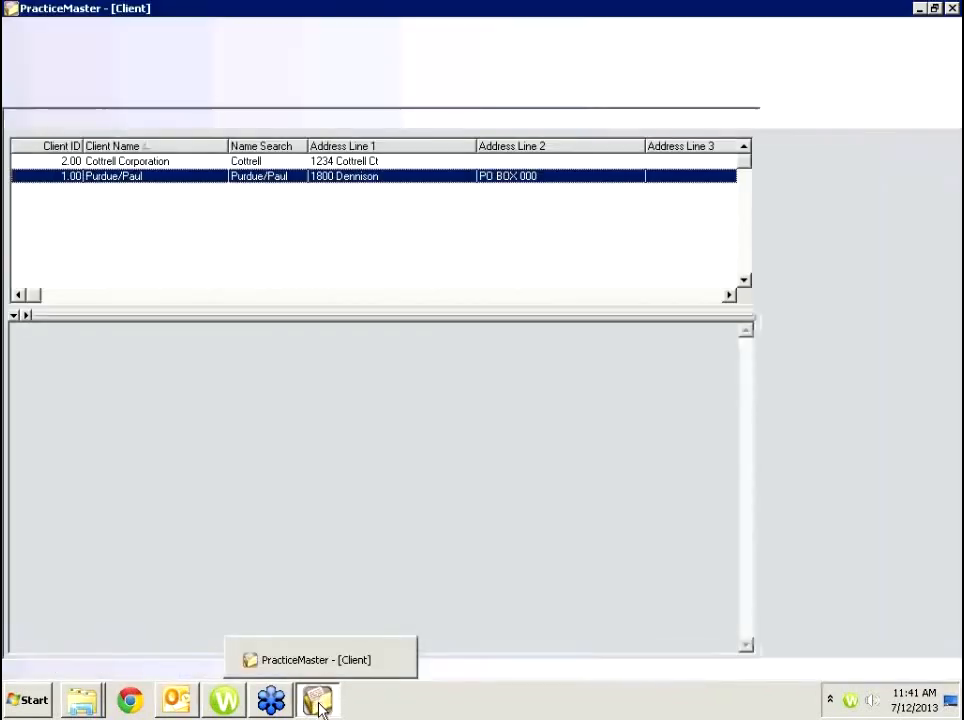
# Exit PracticeMaster and relaunch cm.exe from the STINFR folder window.
pyautogui.click(951, 8)
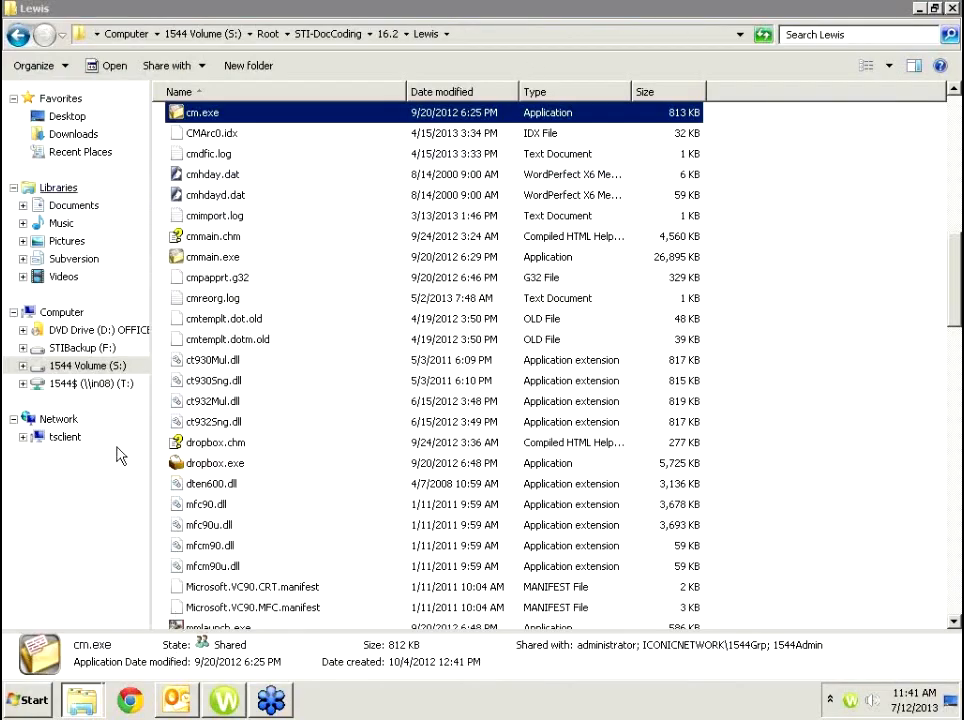
pyautogui.moveTo(85, 707)
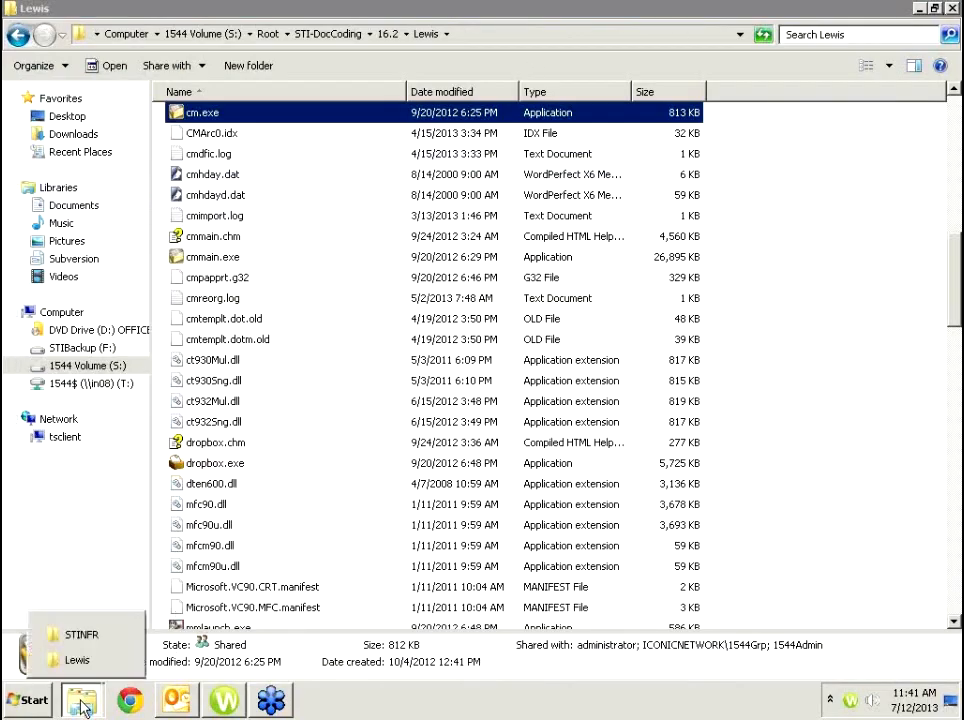
pyautogui.click(78, 634)
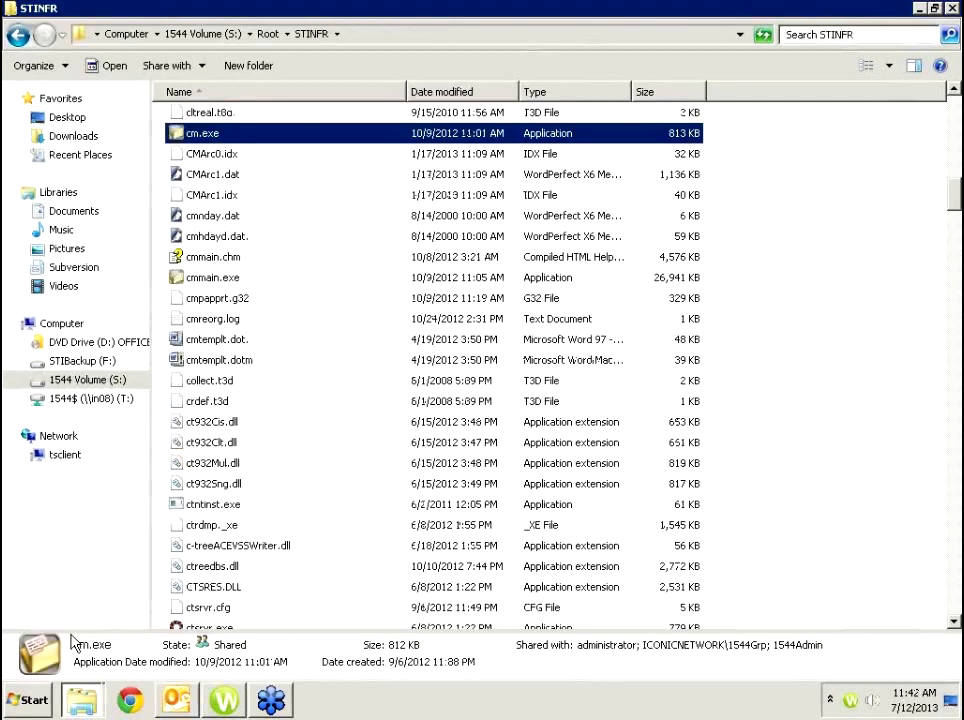
pyautogui.doubleClick(222, 140)
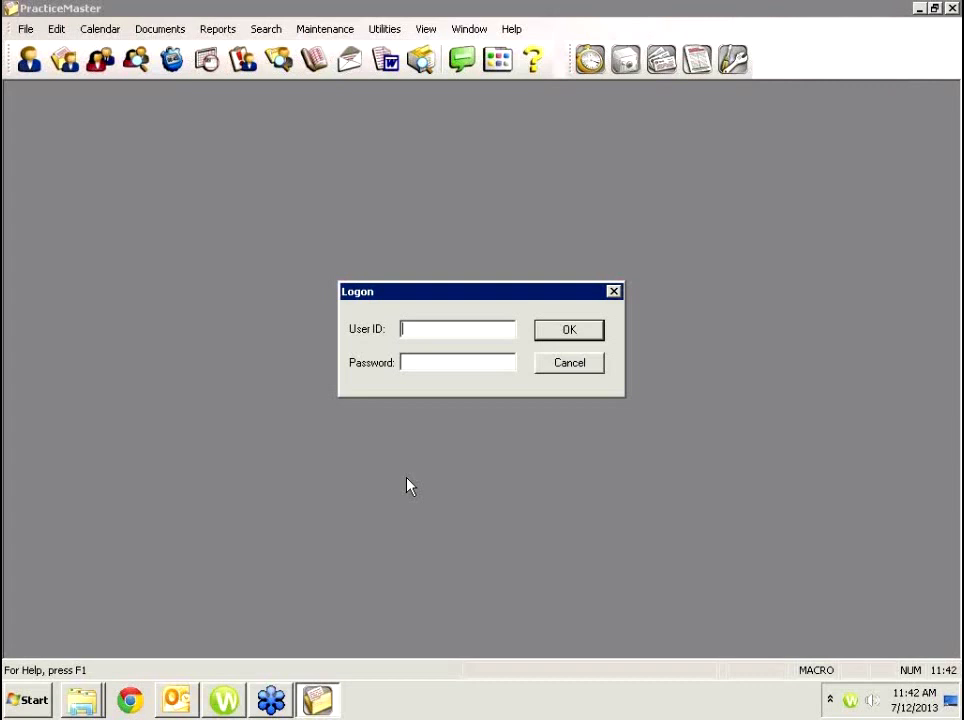
# Log on with blank credentials, dismiss the sample-data notice, and read today's deposition e-mail in Outlook.
pyautogui.press('Return')
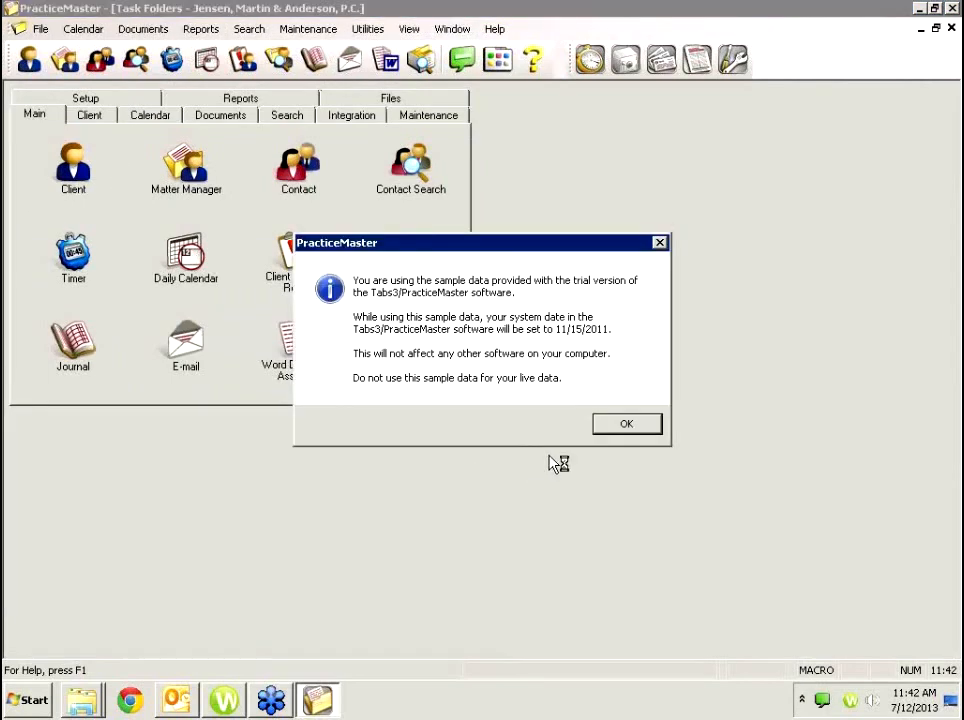
pyautogui.click(626, 424)
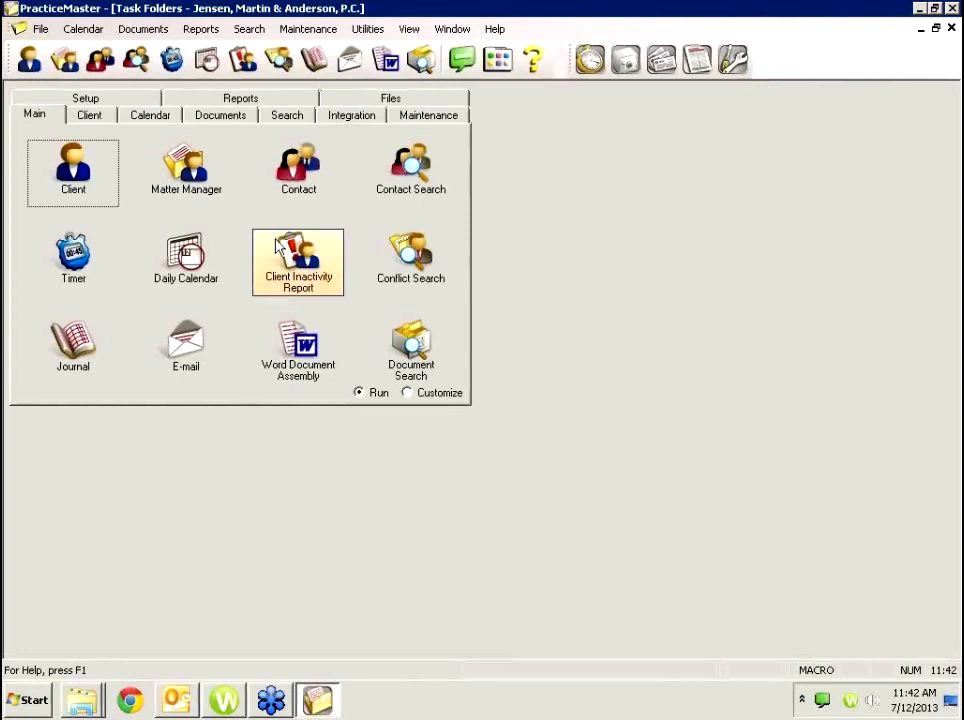
pyautogui.click(167, 704)
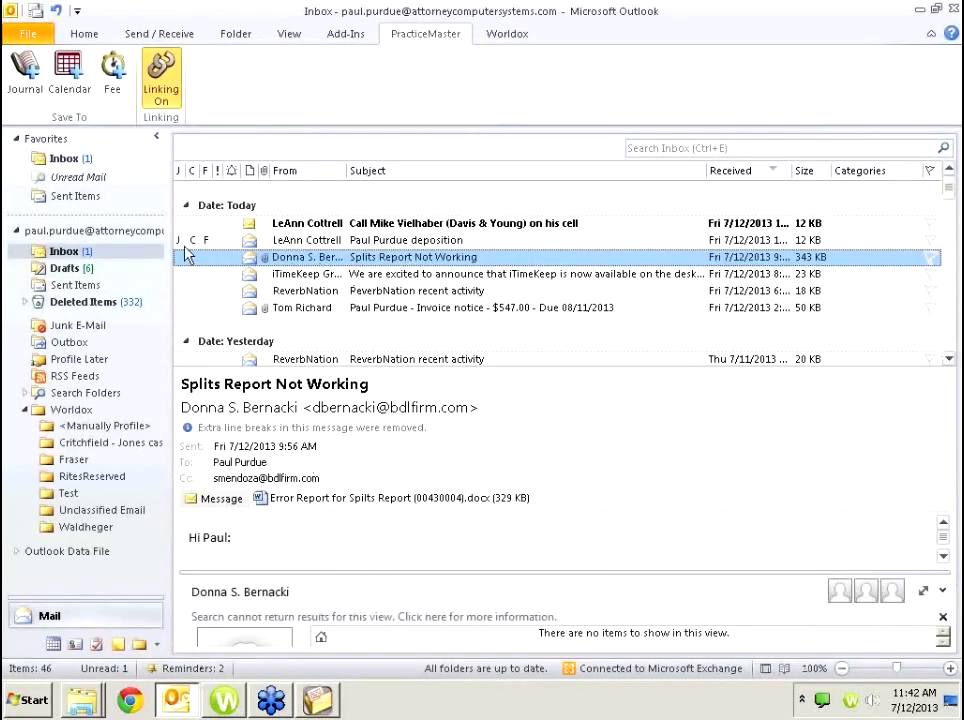
pyautogui.click(196, 241)
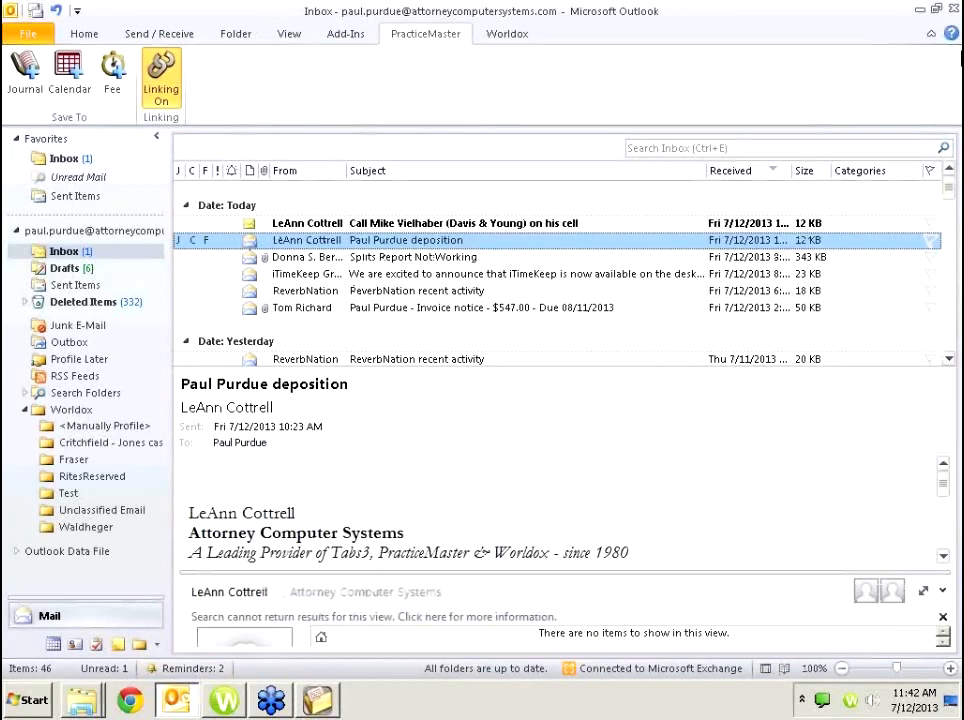
pyautogui.click(919, 10)
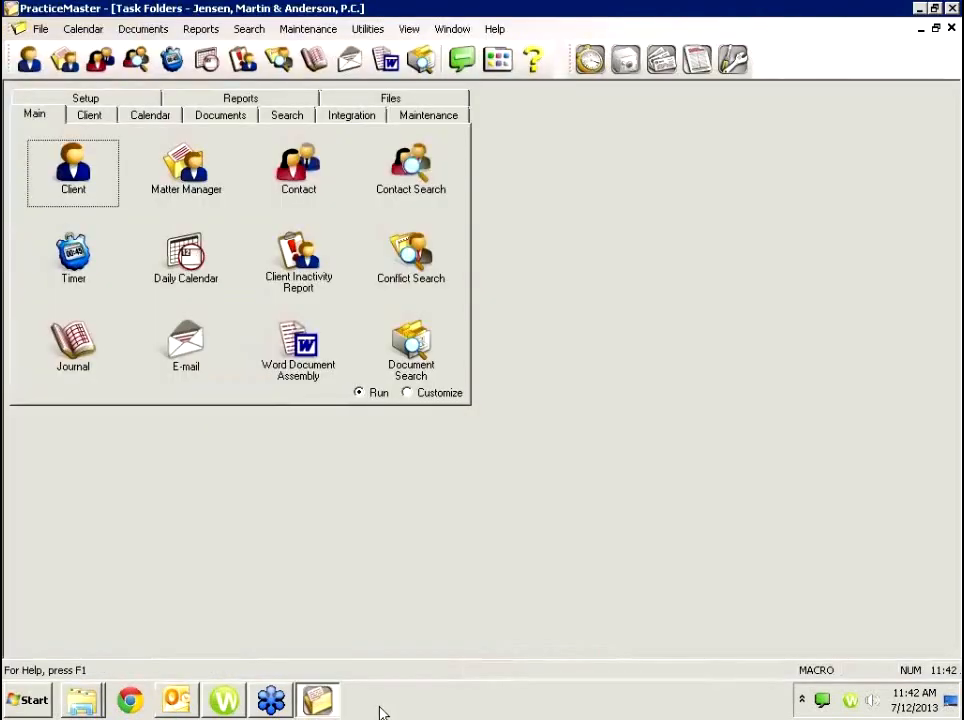
pyautogui.click(318, 706)
pyautogui.click(318, 706)
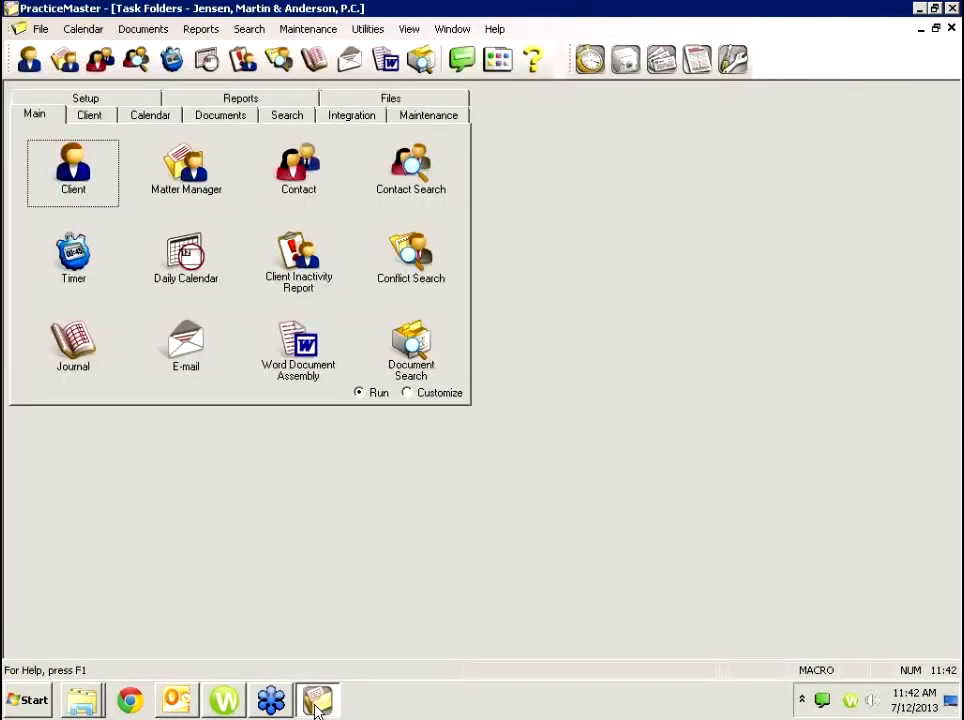
pyautogui.click(85, 176)
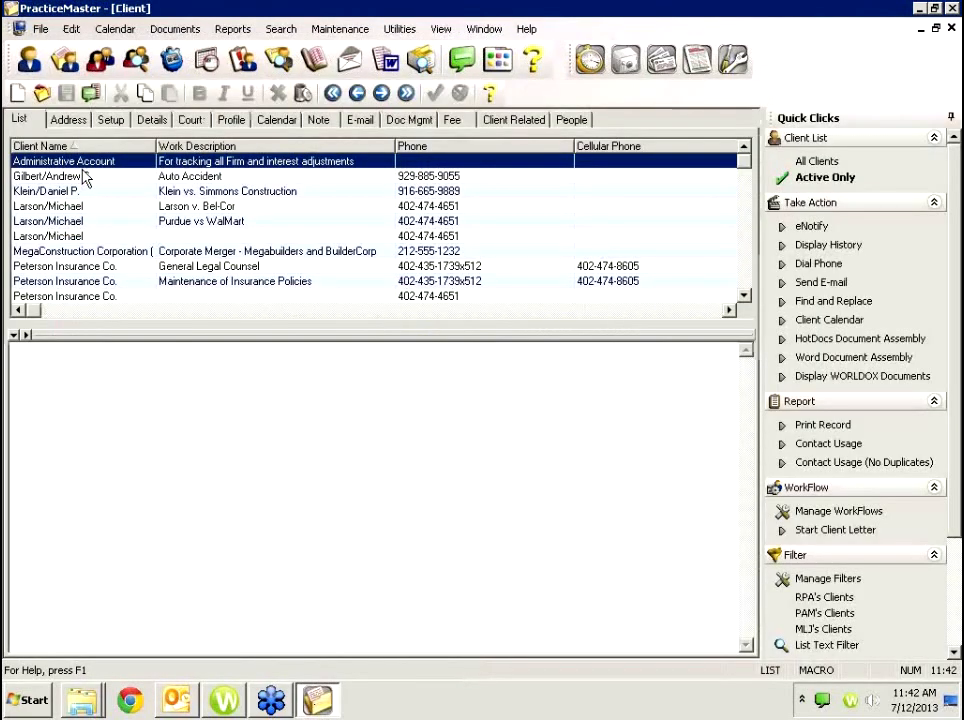
pyautogui.click(184, 209)
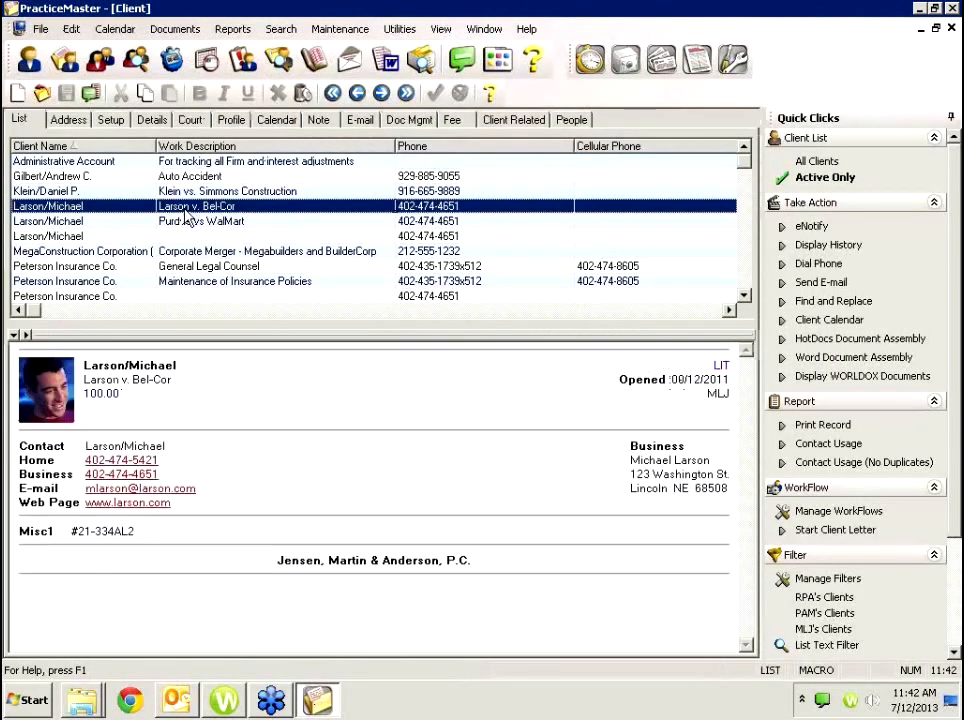
pyautogui.click(320, 120)
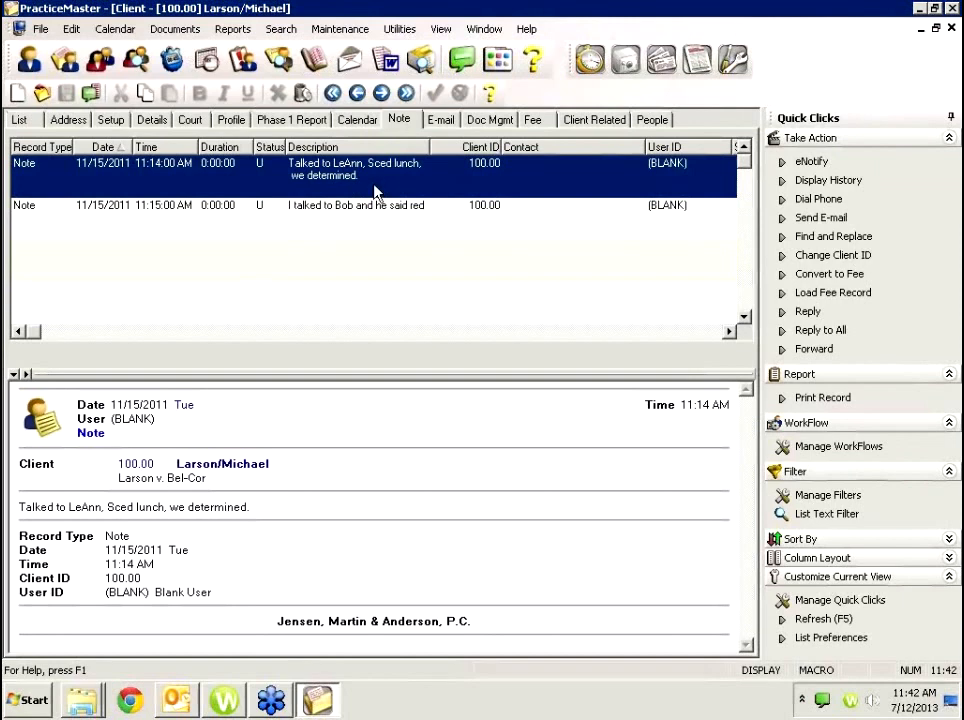
# Convert the 11:14 AM note into a 0.20-hour fee described 'Telephone conference with LeAnn'.
pyautogui.click(832, 272)
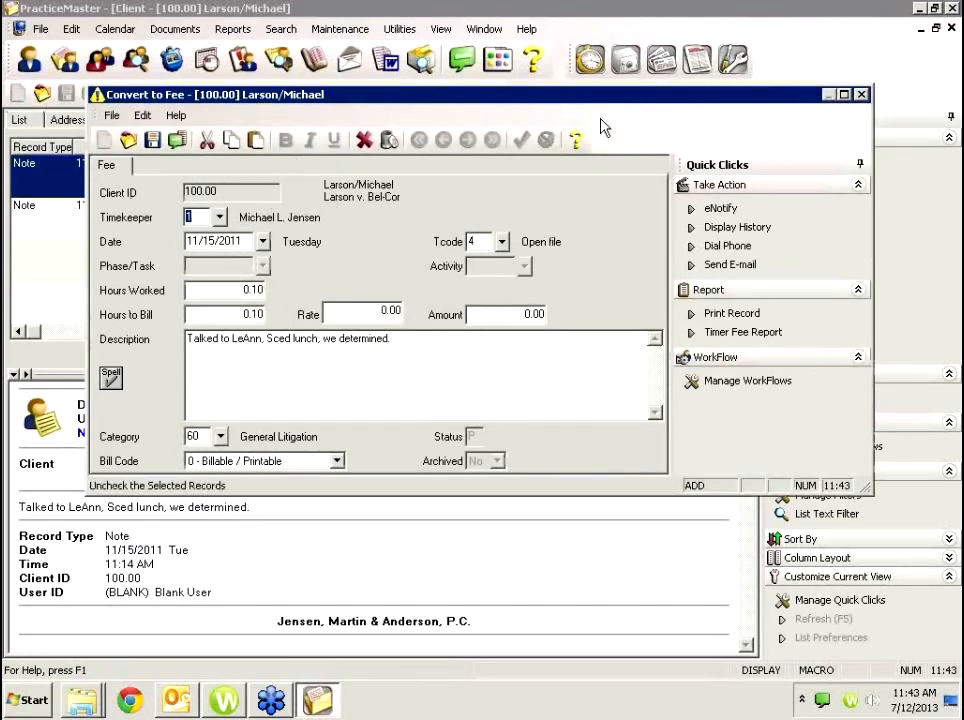
pyautogui.click(219, 289)
pyautogui.write('.2')
pyautogui.press('Tab')
pyautogui.click(408, 340)
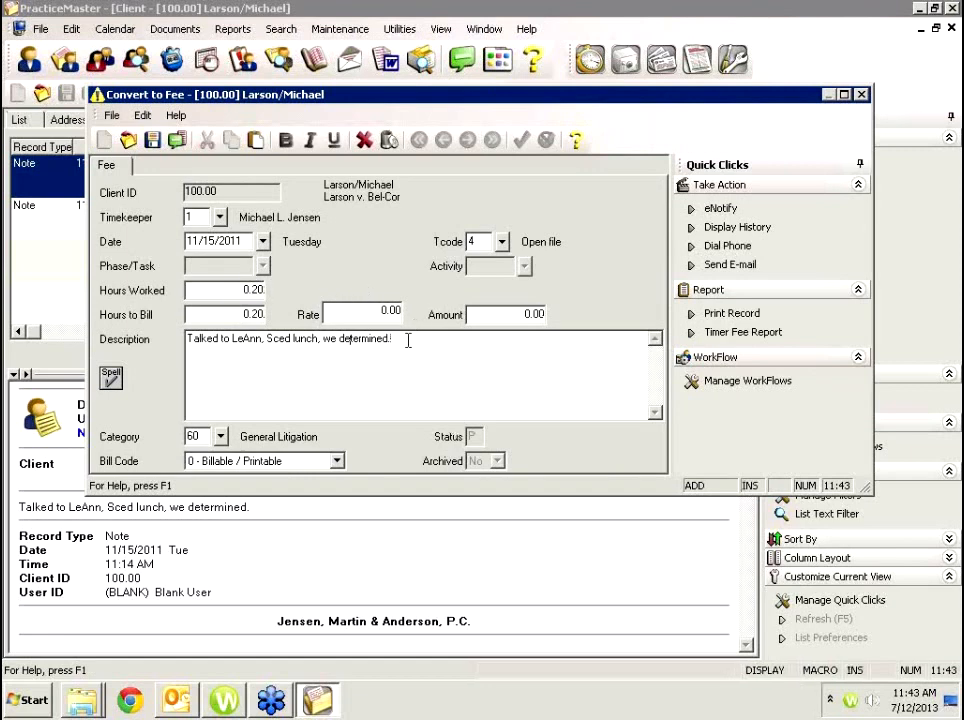
pyautogui.moveTo(408, 340); pyautogui.dragTo(180, 340)
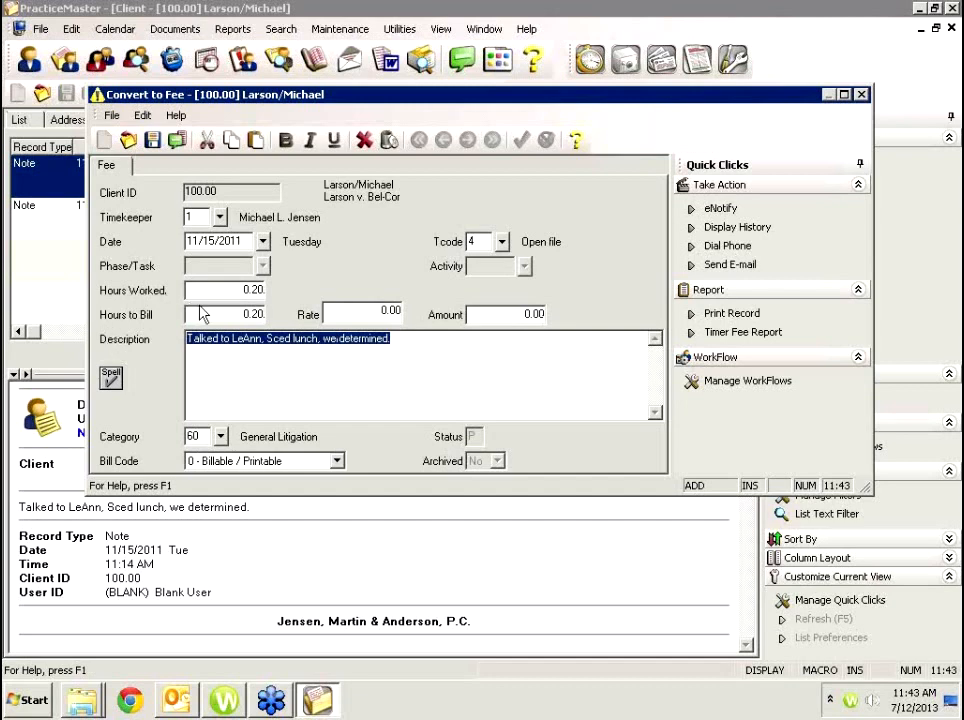
pyautogui.write('Telephone conference with w/')
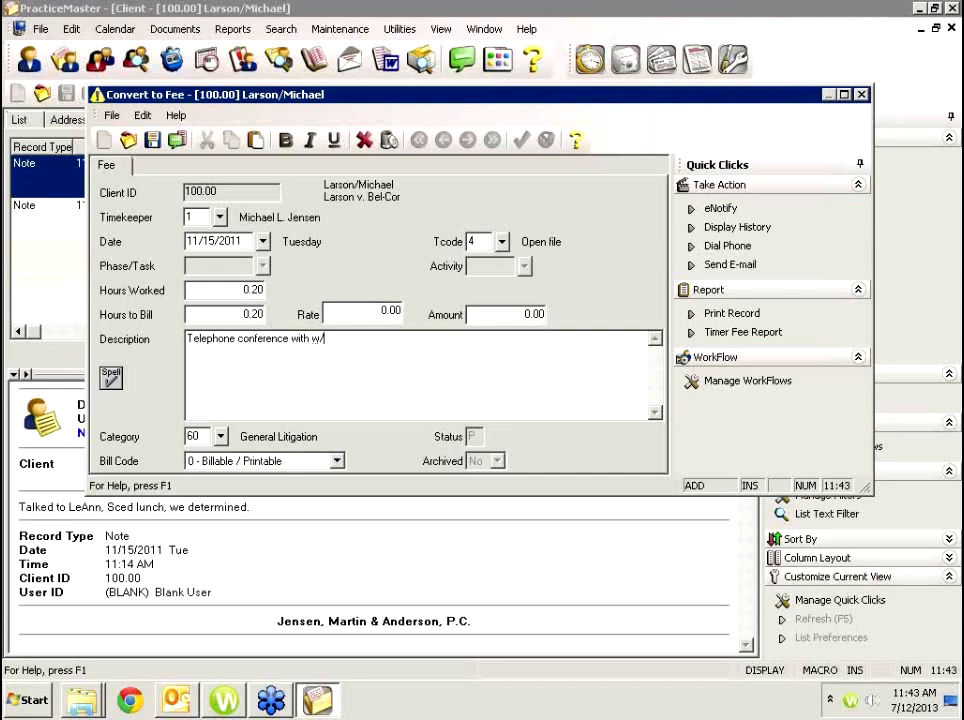
pyautogui.press('BackSpace')
pyautogui.press('BackSpace')
pyautogui.write('LeAnn')
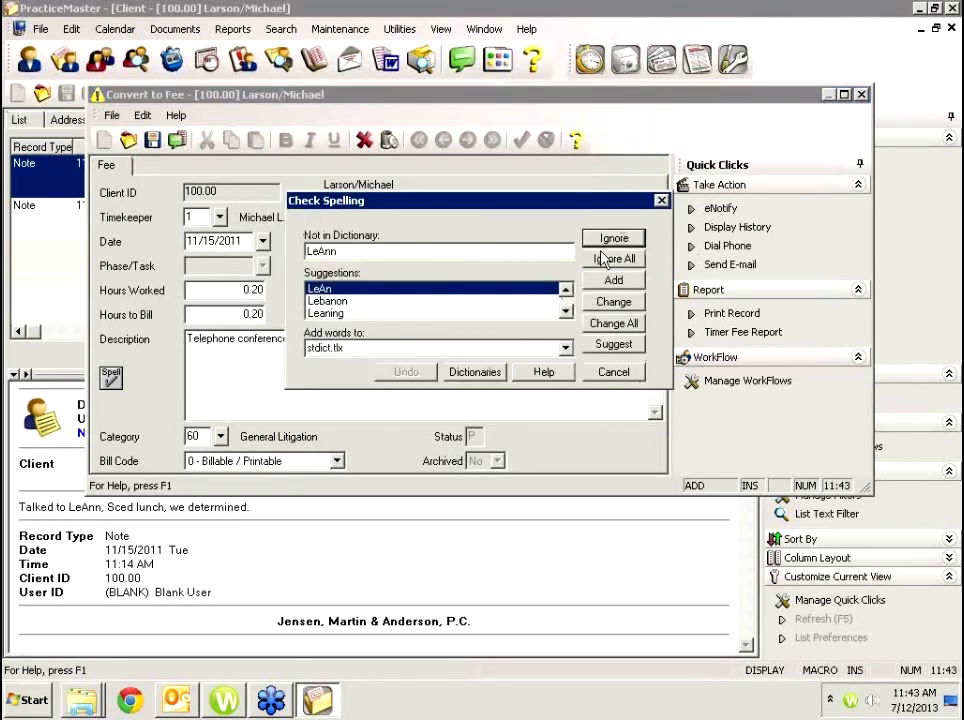
pyautogui.click(606, 372)
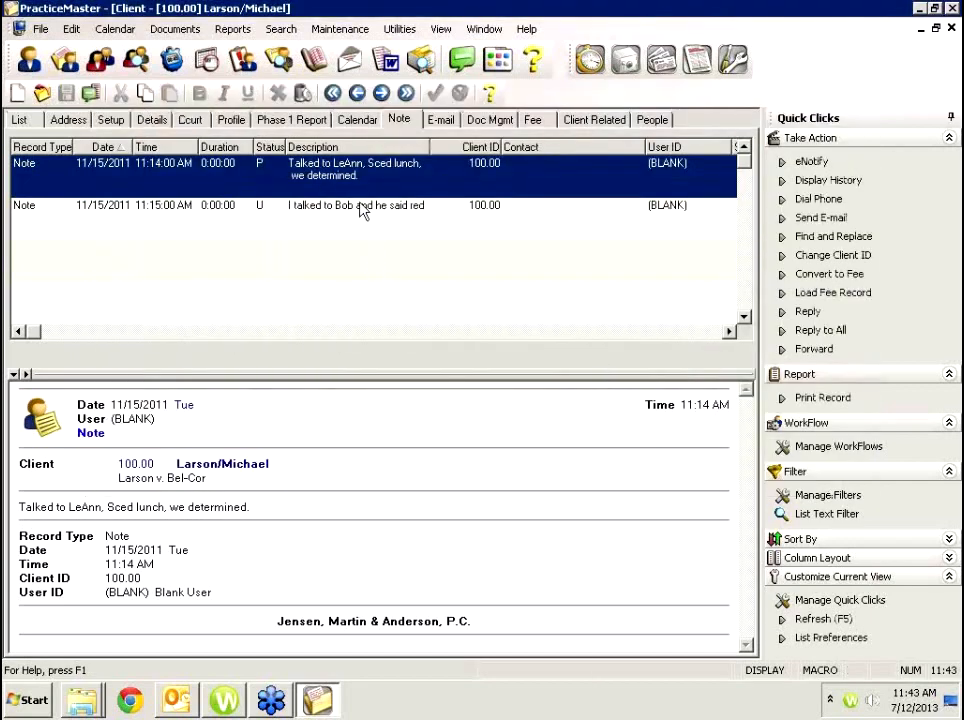
# Review the notes list and select the unconverted 11:15 AM note.
pyautogui.click(351, 207)
pyautogui.click(264, 173)
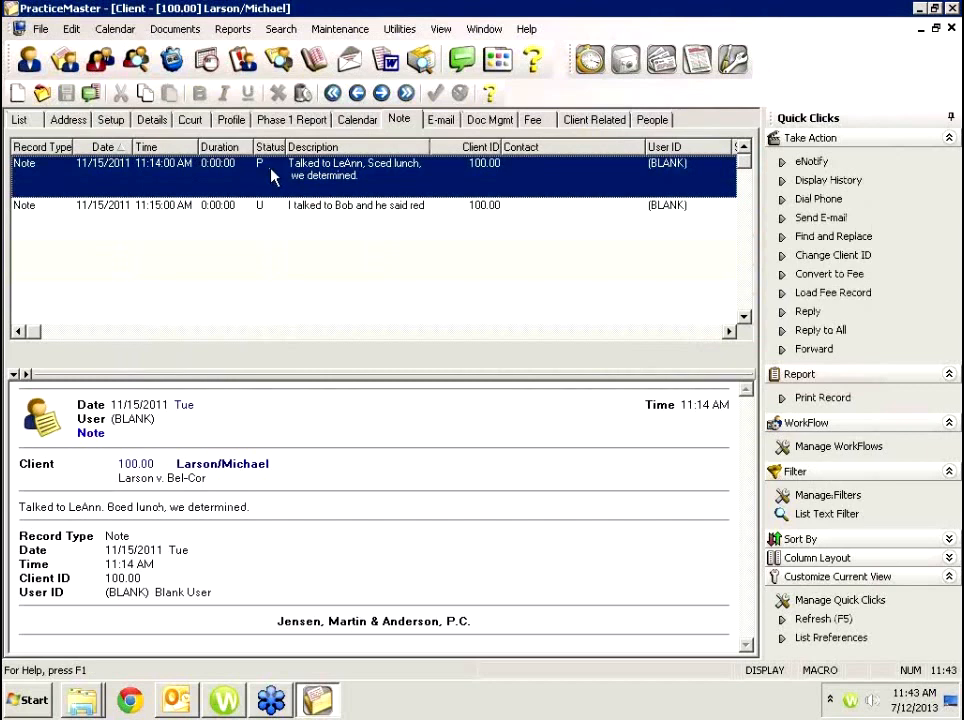
pyautogui.click(243, 219)
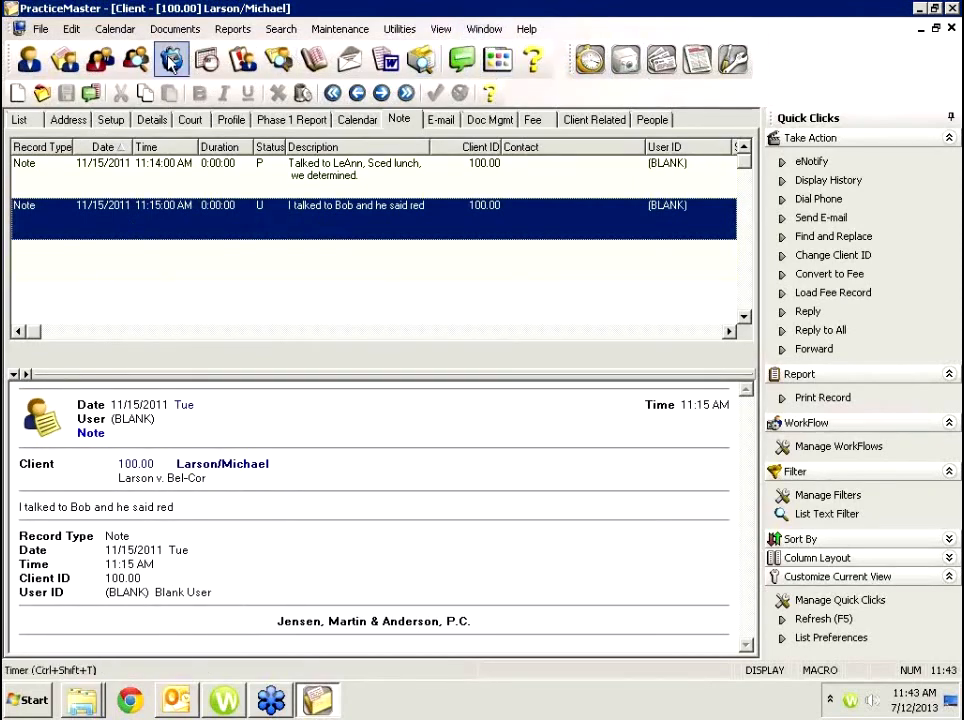
# From the Nov 16 Firm Meeting in the daily calendar, switch to the Overdue Task List via Calendar > Task List.
pyautogui.click(206, 60)
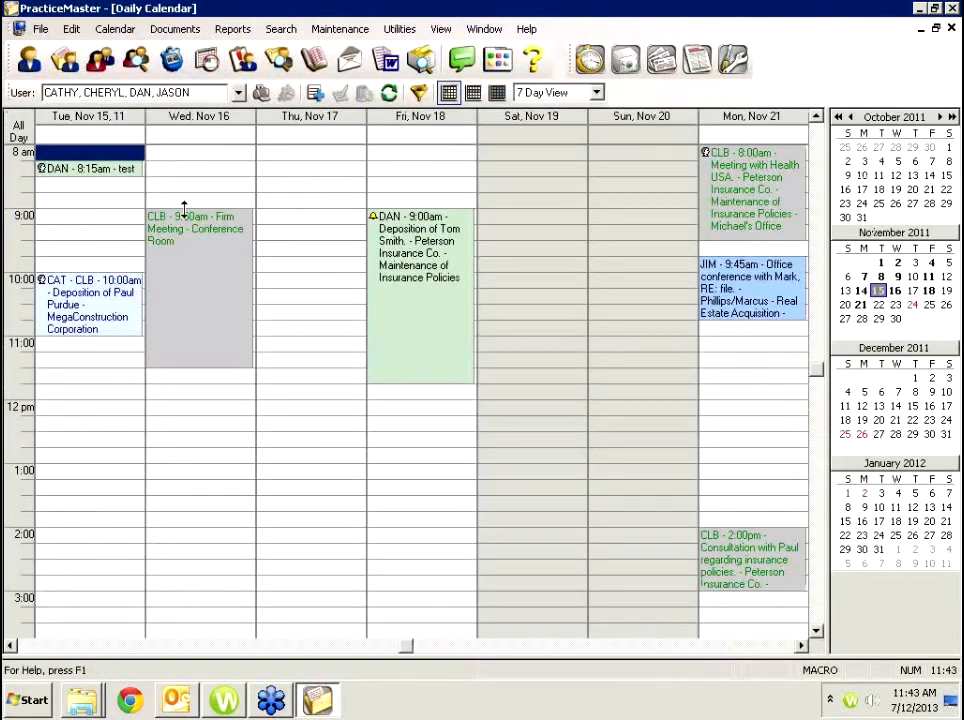
pyautogui.click(215, 232)
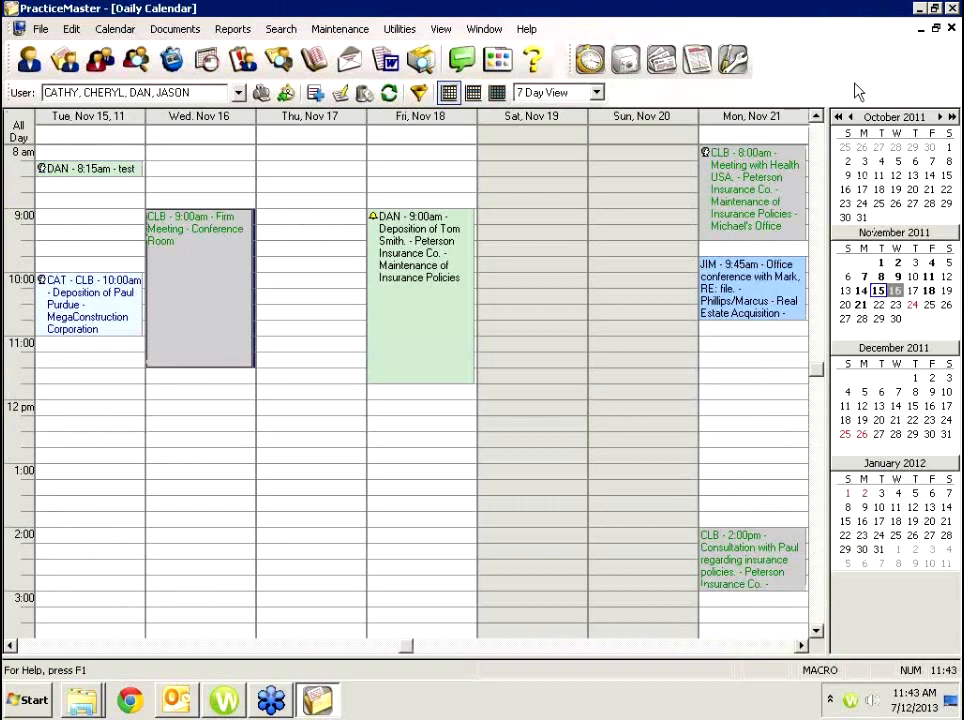
pyautogui.rightClick(211, 312)
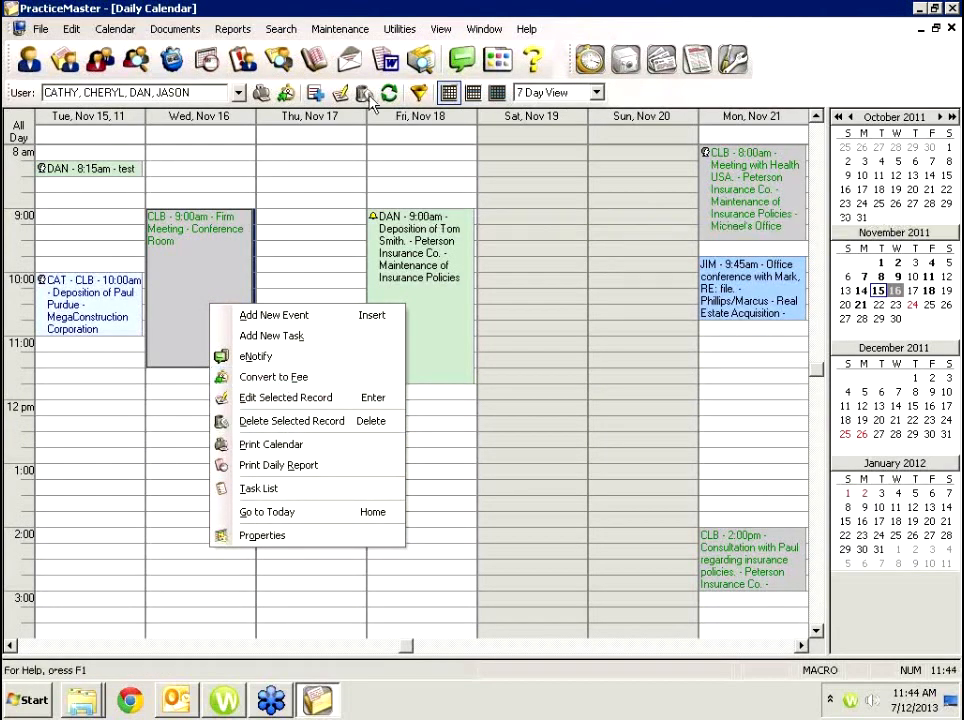
pyautogui.click(105, 28)
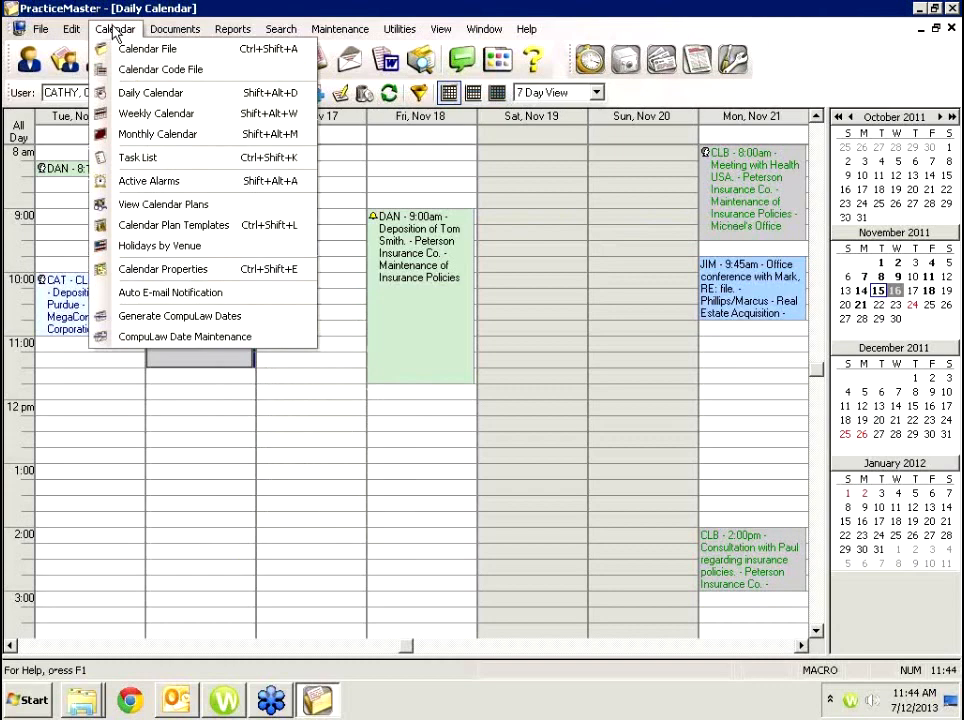
pyautogui.click(163, 164)
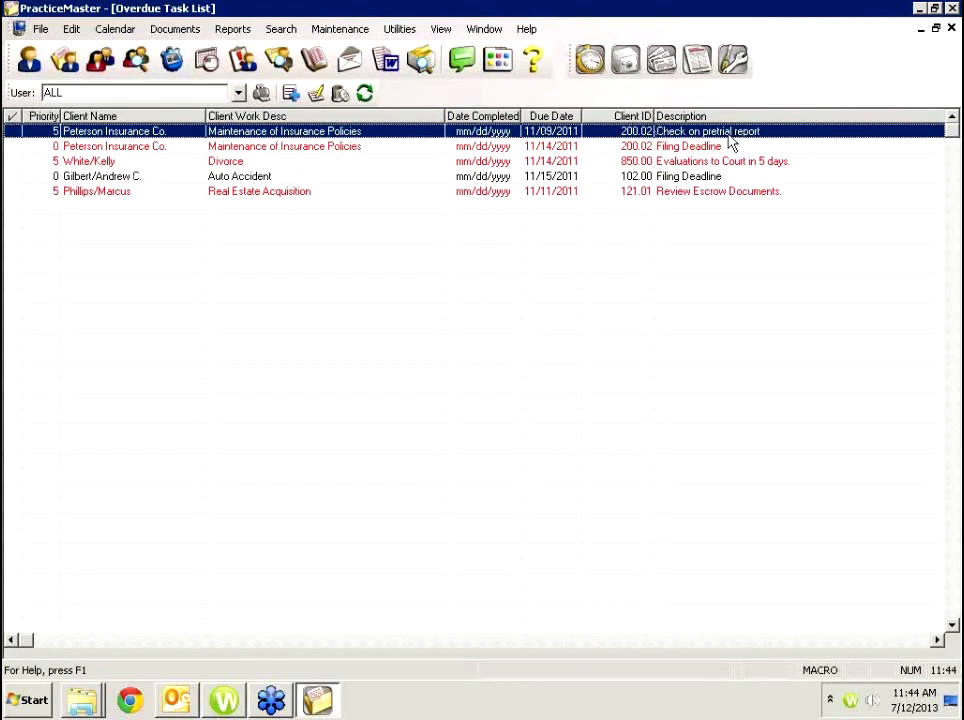
# Check the first overdue task's actions without choosing one, then bring up the File menu.
pyautogui.rightClick(767, 136)
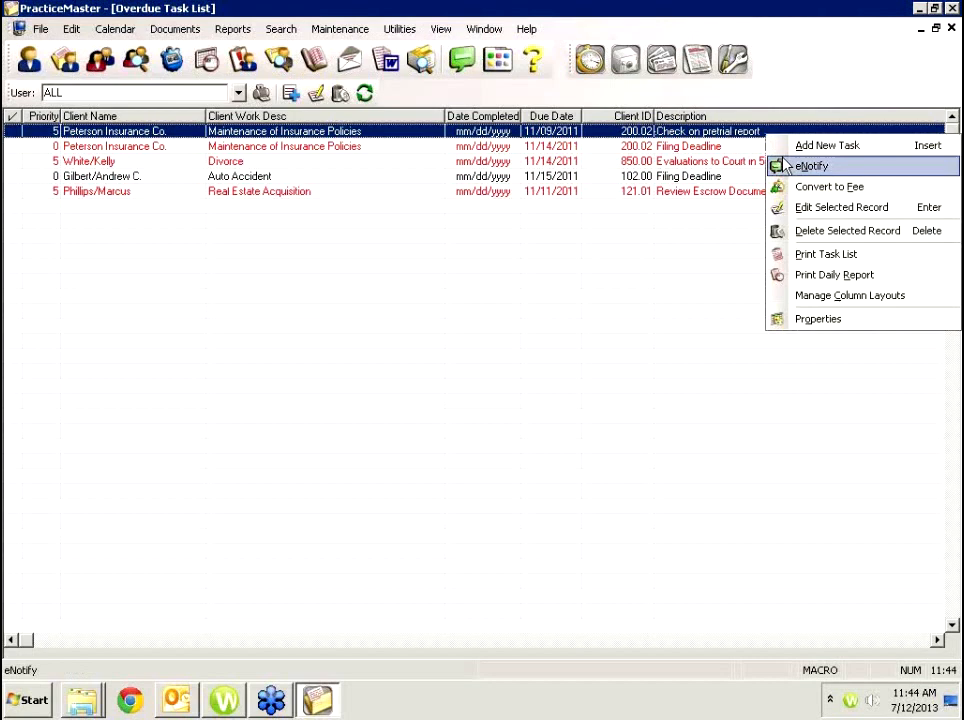
pyautogui.click(790, 88)
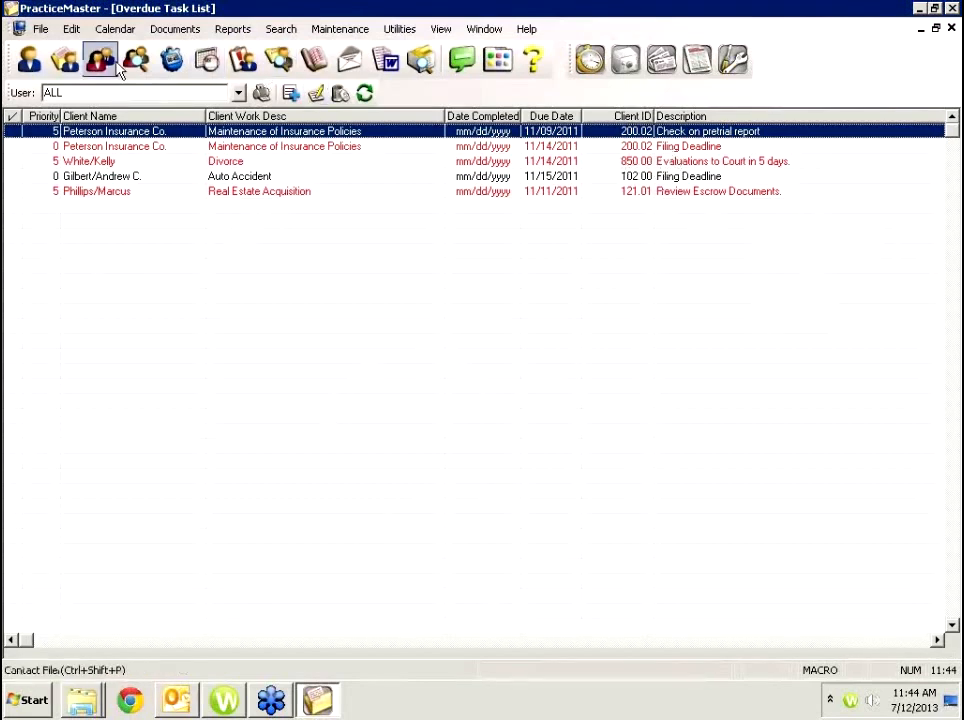
pyautogui.click(42, 29)
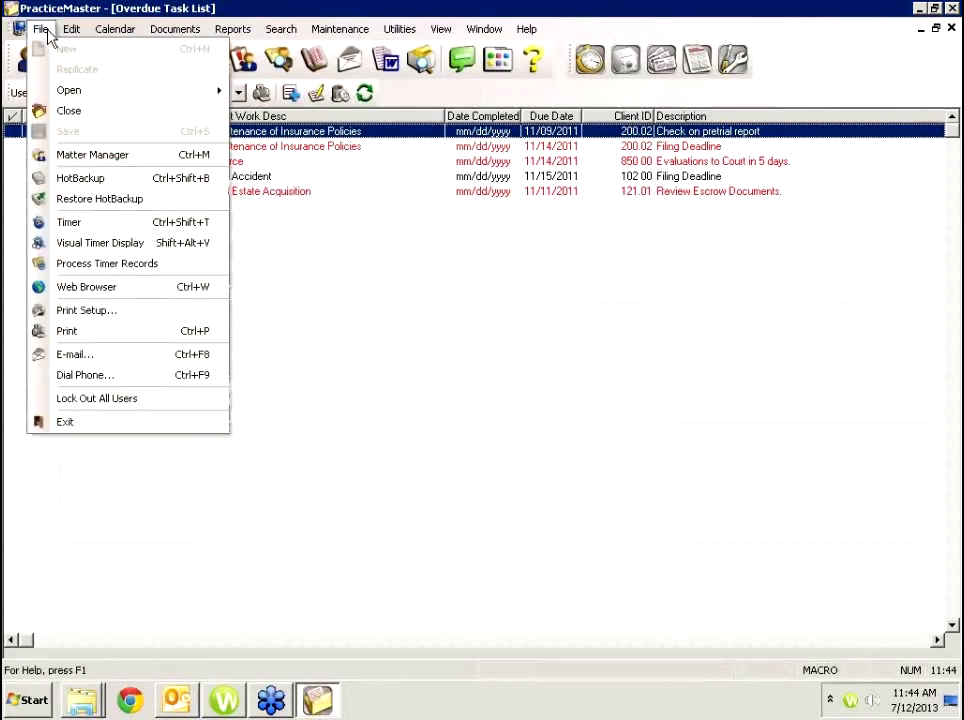
# In Process Timer Records, tick the 11/09/2011 phone record and both 11/15/2011 09:03 AM records, then close it.
pyautogui.click(139, 265)
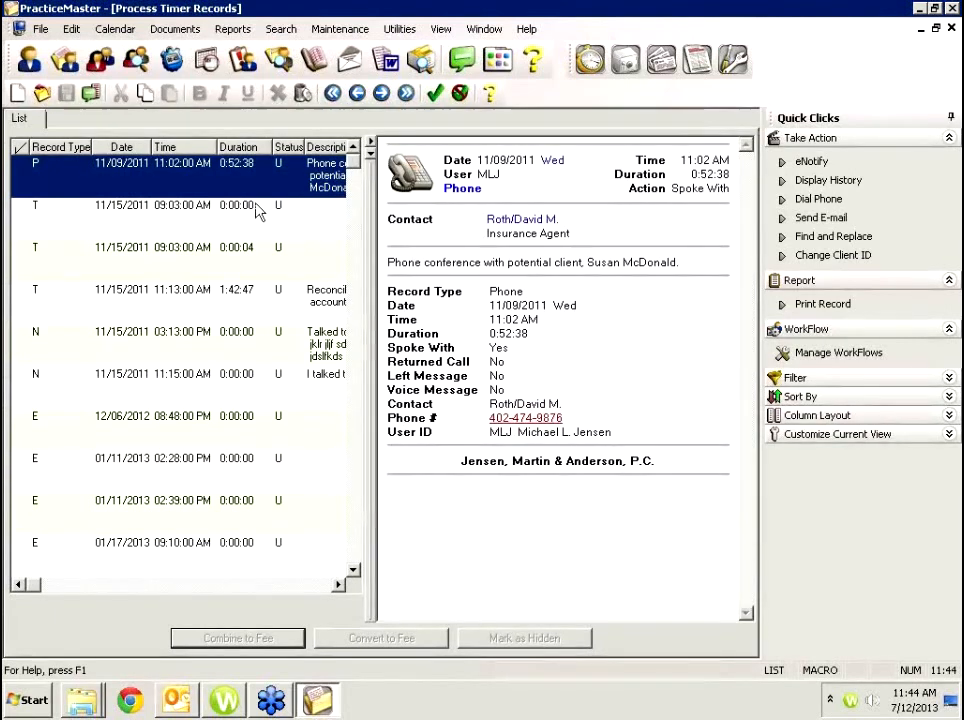
pyautogui.click(20, 178)
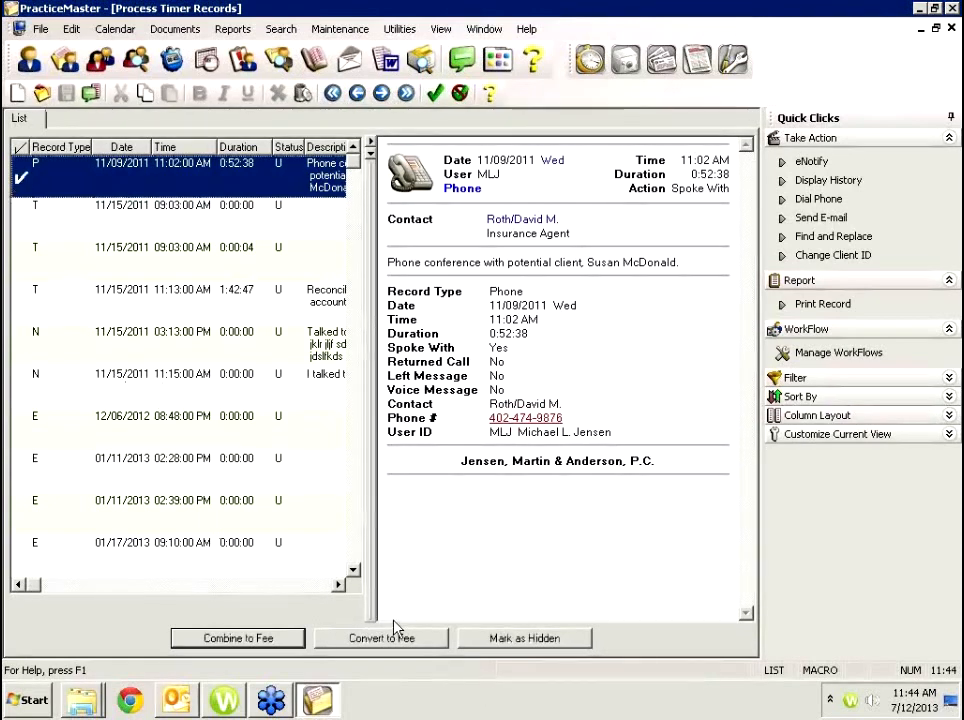
pyautogui.click(21, 219)
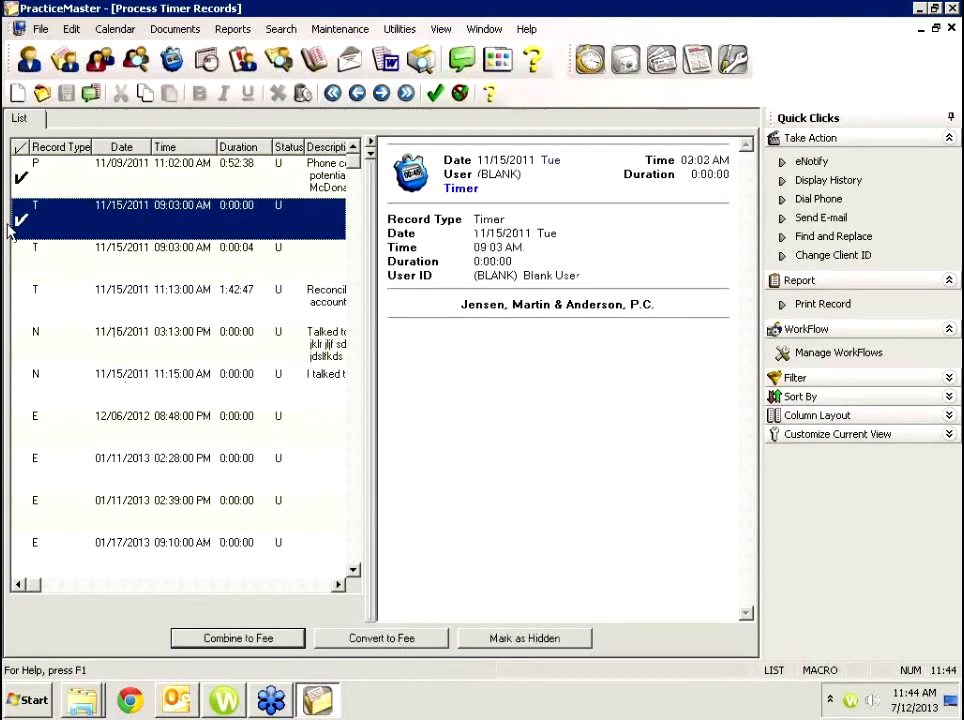
pyautogui.click(17, 261)
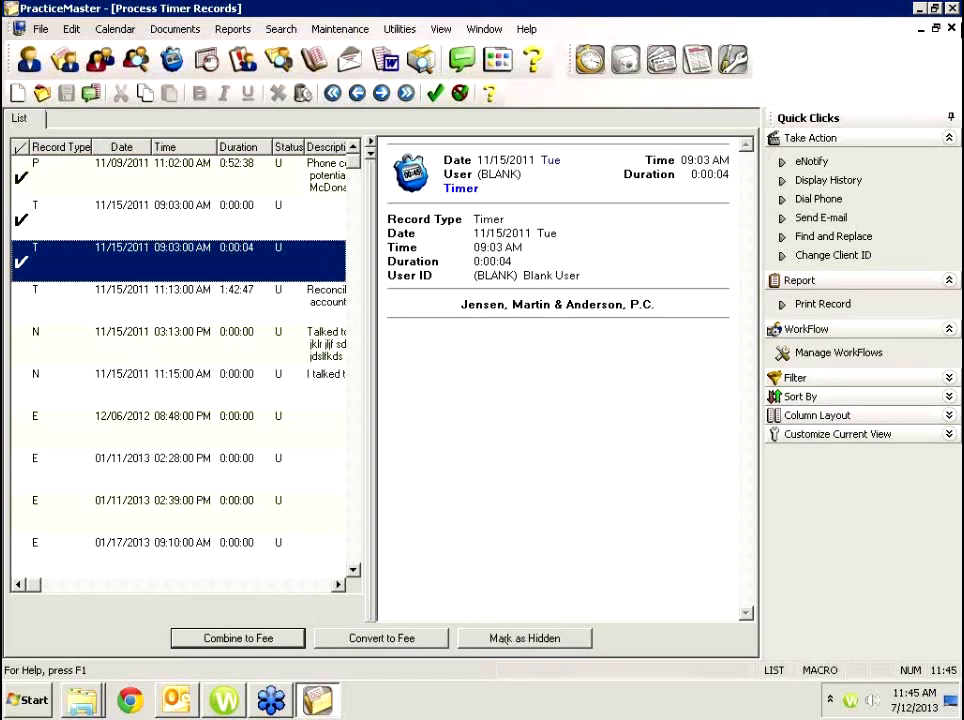
pyautogui.click(951, 29)
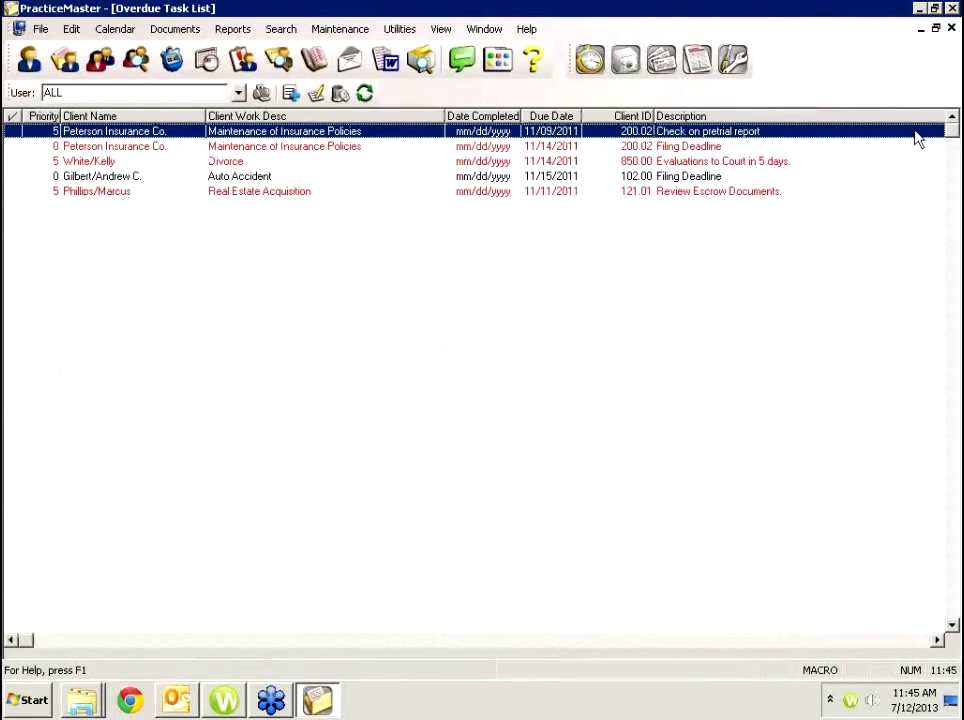
# Close the task list, scroll the calendar to Nov 23, and select Wednesday from 9:00.
pyautogui.click(951, 29)
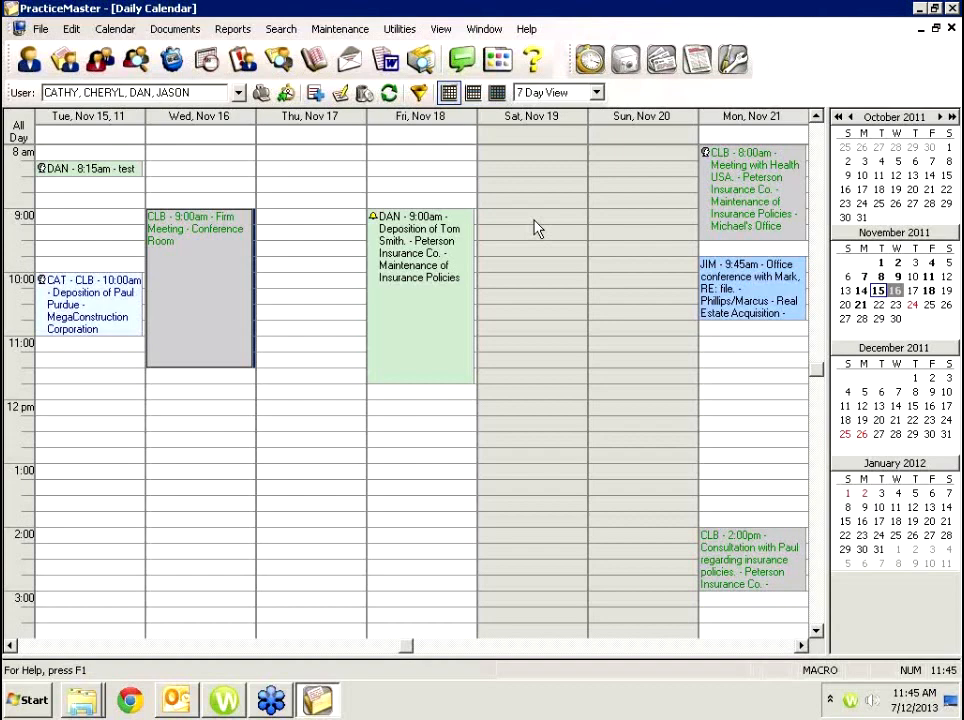
pyautogui.click(802, 646)
pyautogui.click(802, 646)
pyautogui.click(802, 646)
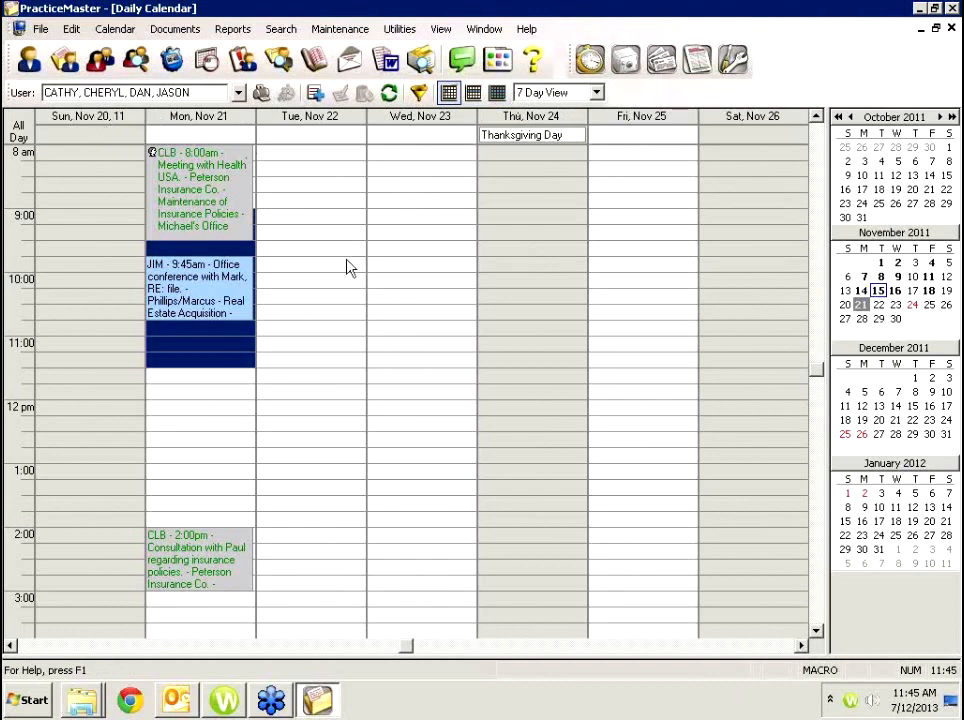
pyautogui.moveTo(397, 226); pyautogui.dragTo(405, 266)
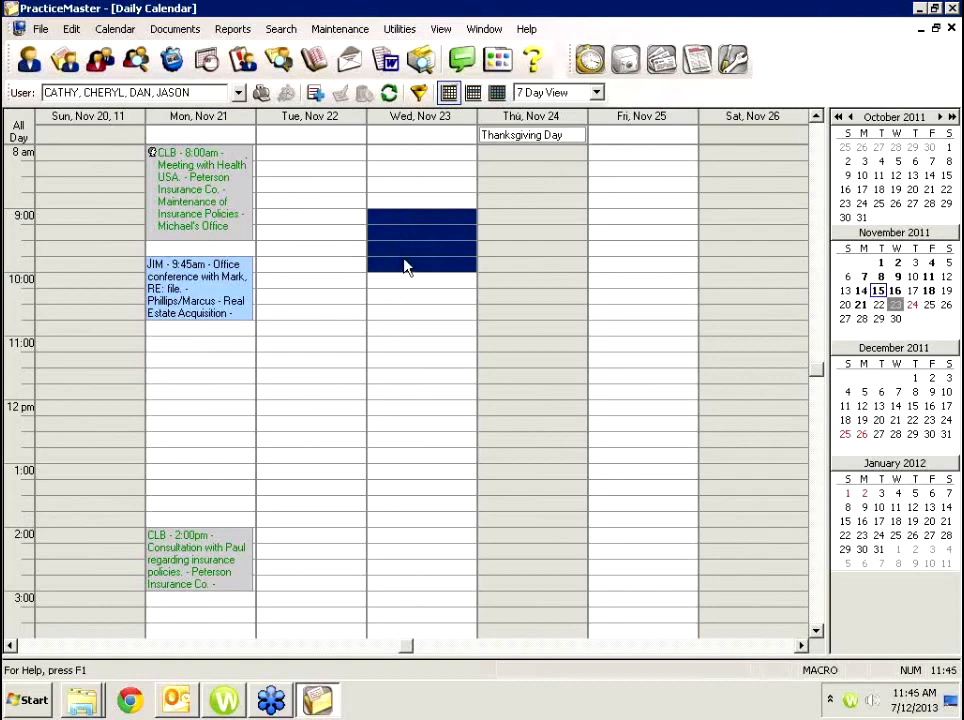
pyautogui.rightClick(405, 266)
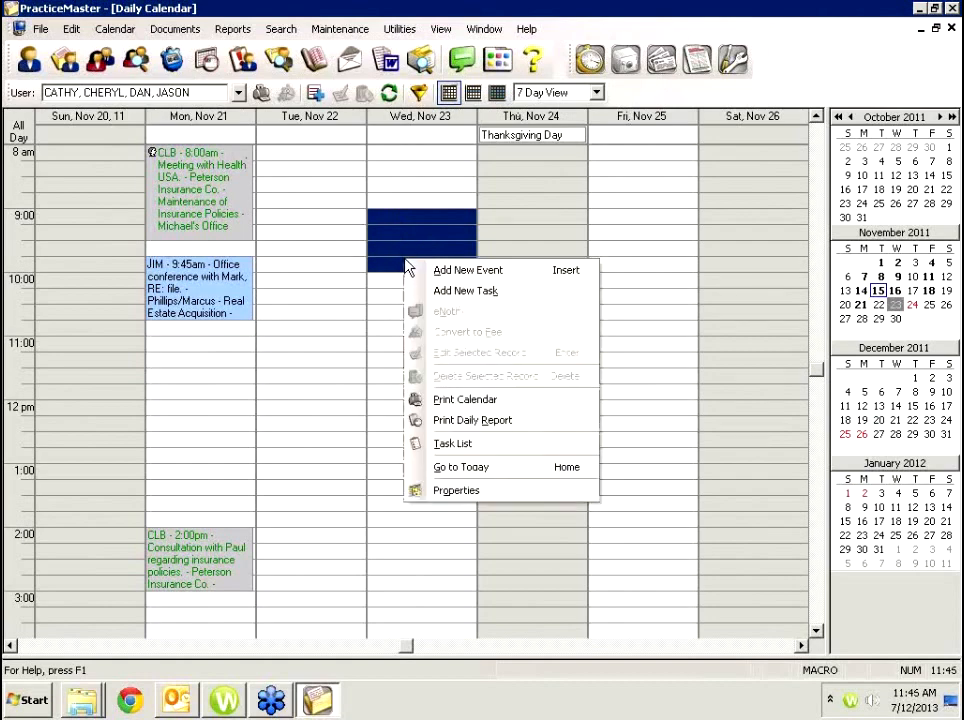
# Add a new 9:00–10:00 AM event with calendar code Dep and the deponent's name in the description.
pyautogui.click(463, 272)
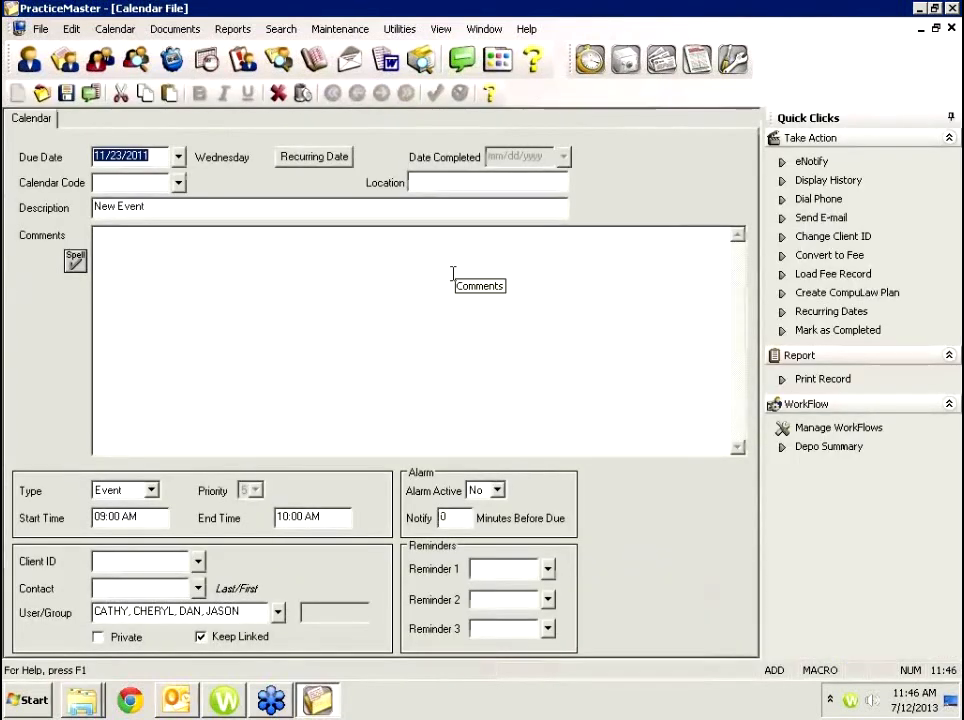
pyautogui.press('Tab')
pyautogui.write('dep')
pyautogui.press('Tab')
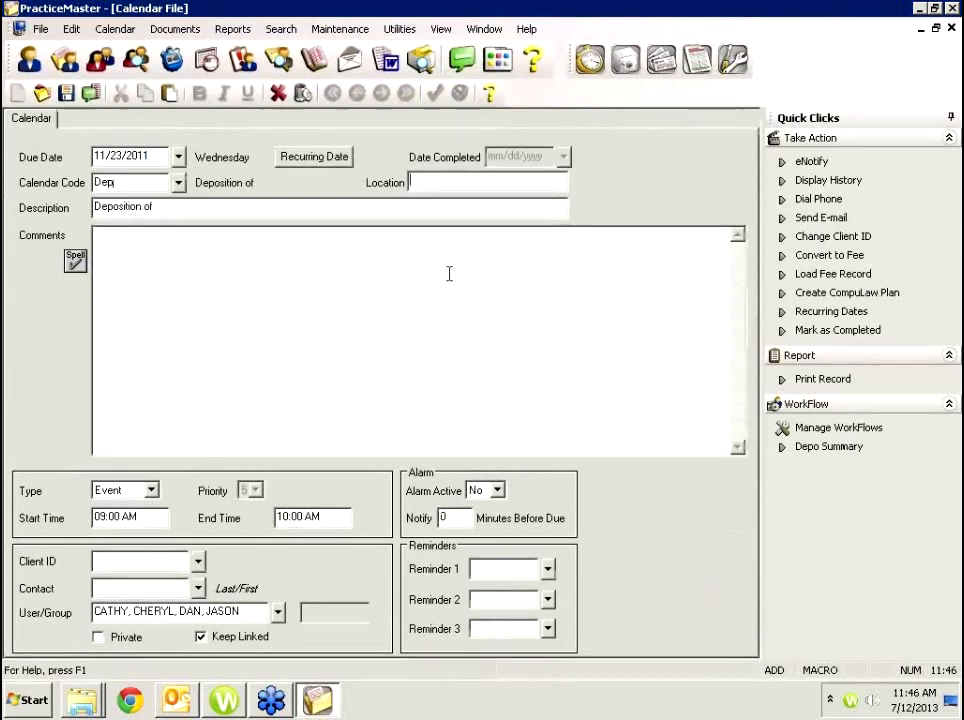
pyautogui.click(214, 207)
pyautogui.write('Paul Purdue')
pyautogui.press('Tab')
pyautogui.press('Tab')
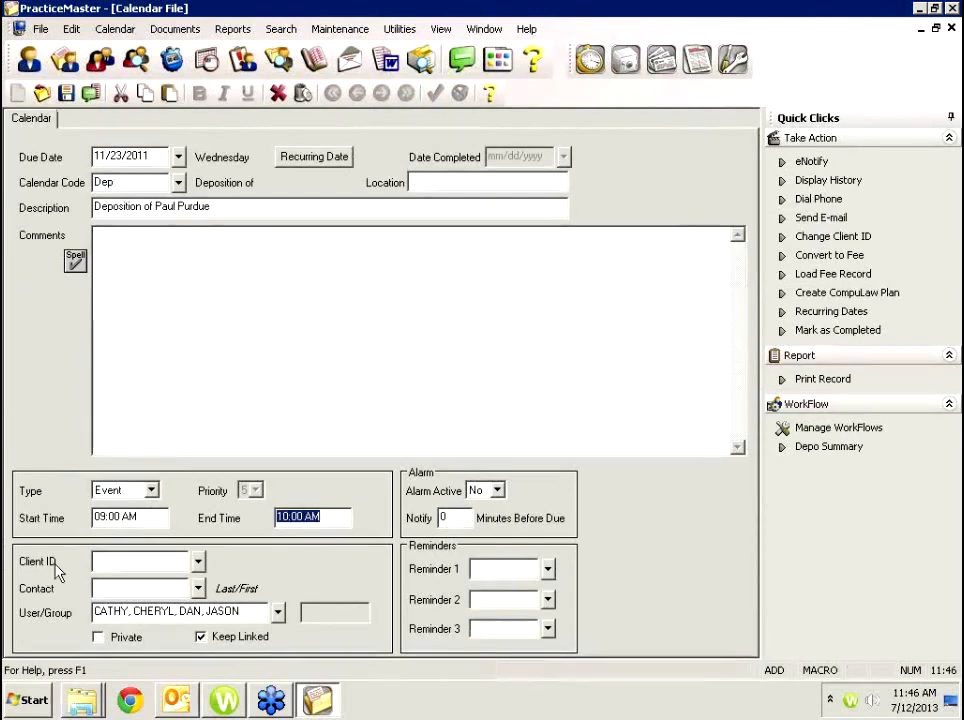
# Remove the last assigned user and link the event to client 100.00.
pyautogui.click(253, 610)
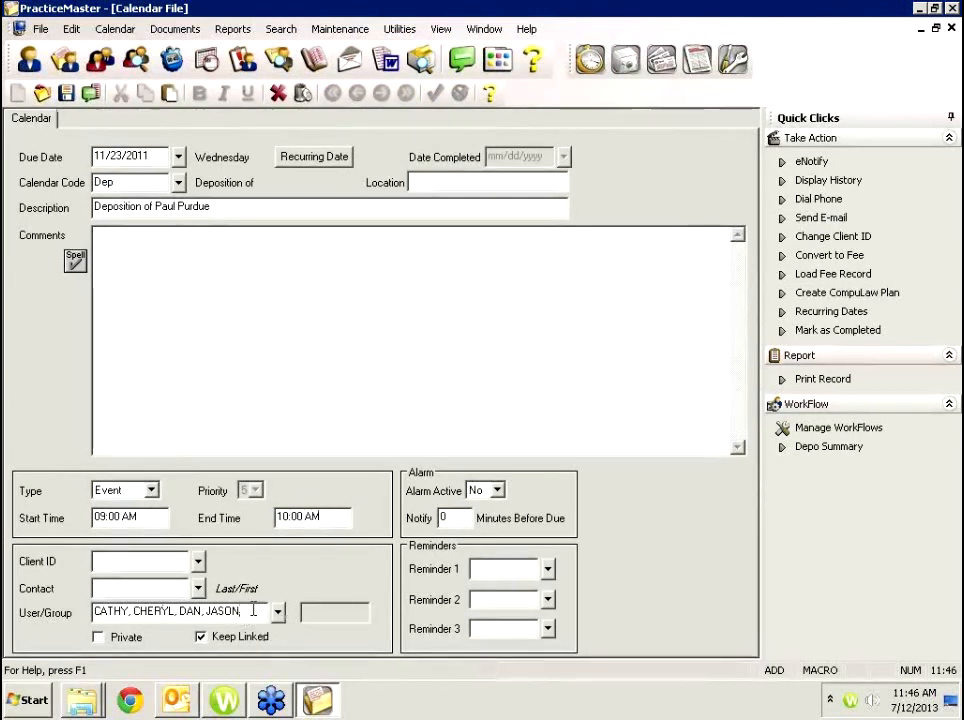
pyautogui.hotkey('shift', 'Left')
pyautogui.hotkey('shift', 'Left')
pyautogui.hotkey('shift', 'Left')
pyautogui.hotkey('shift', 'Left')
pyautogui.hotkey('shift', 'Left')
pyautogui.hotkey('shift', 'Left')
pyautogui.hotkey('shift', 'Left')
pyautogui.hotkey('shift', 'Left')
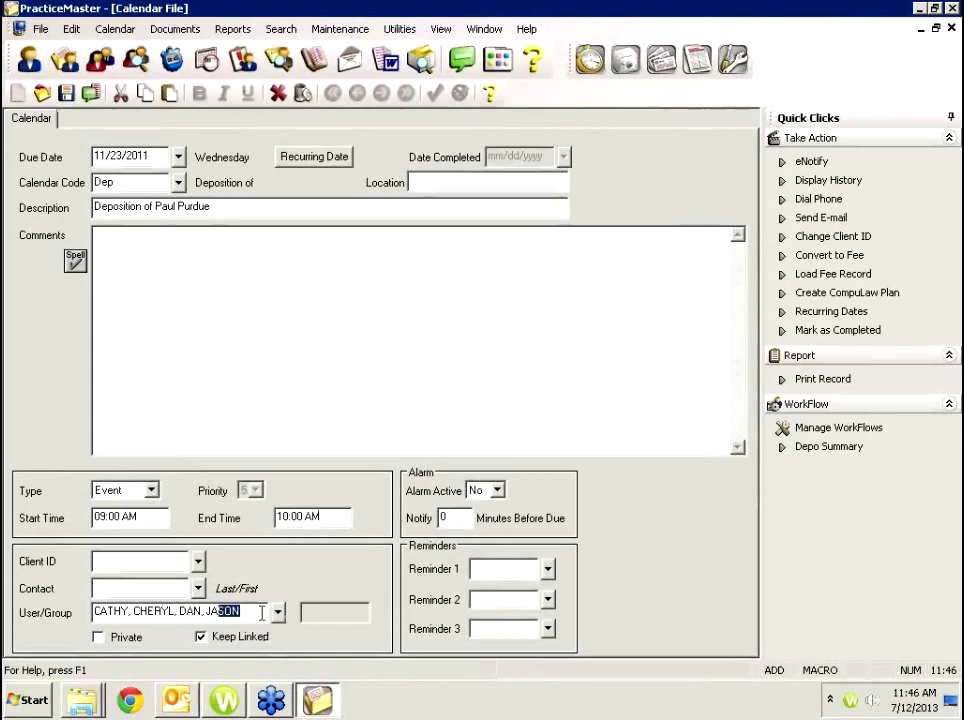
pyautogui.press('BackSpace')
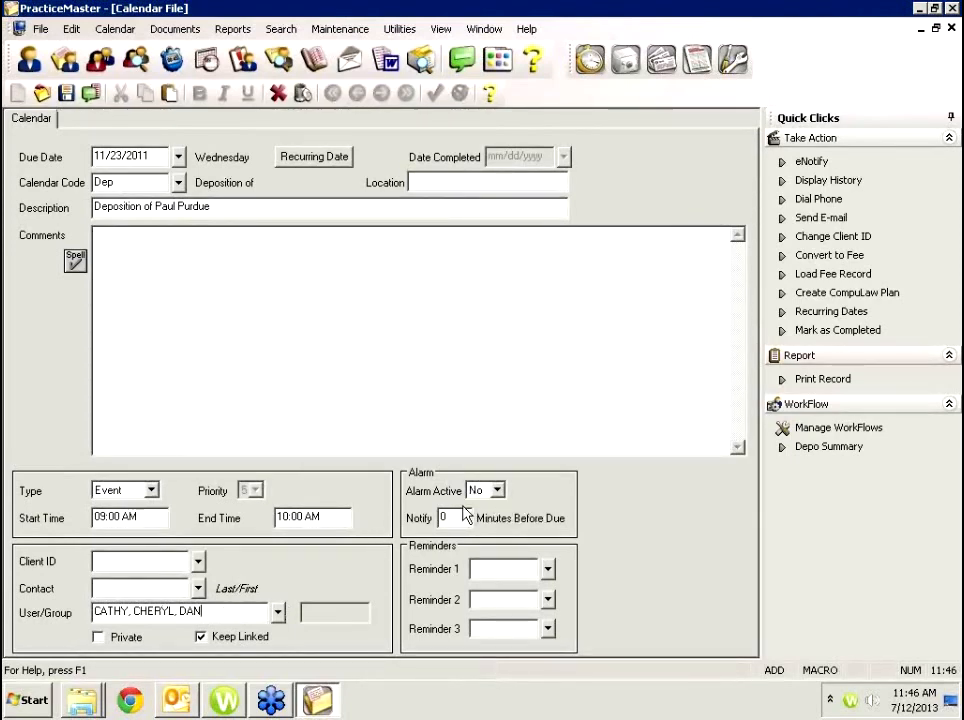
pyautogui.click(169, 560)
pyautogui.write('larson/Michael')
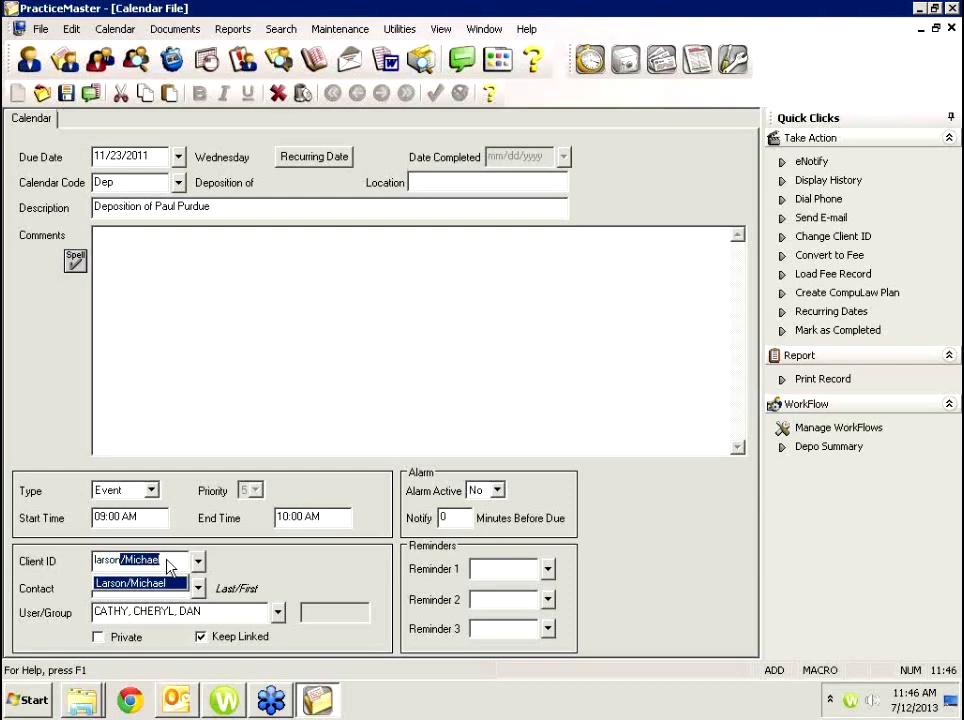
pyautogui.press('Tab')
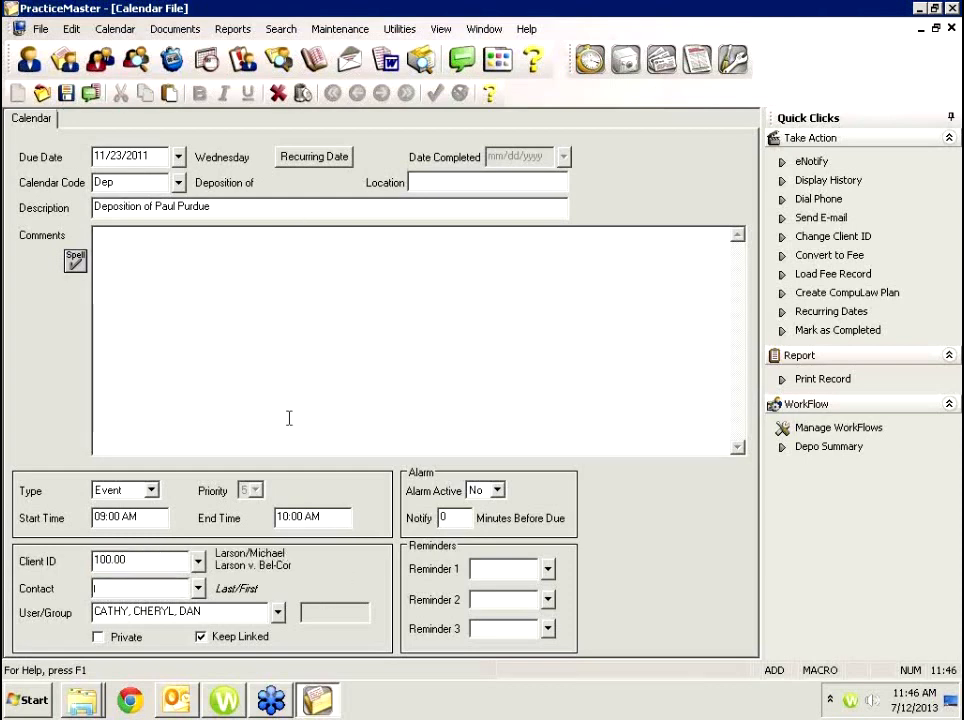
pyautogui.click(146, 183)
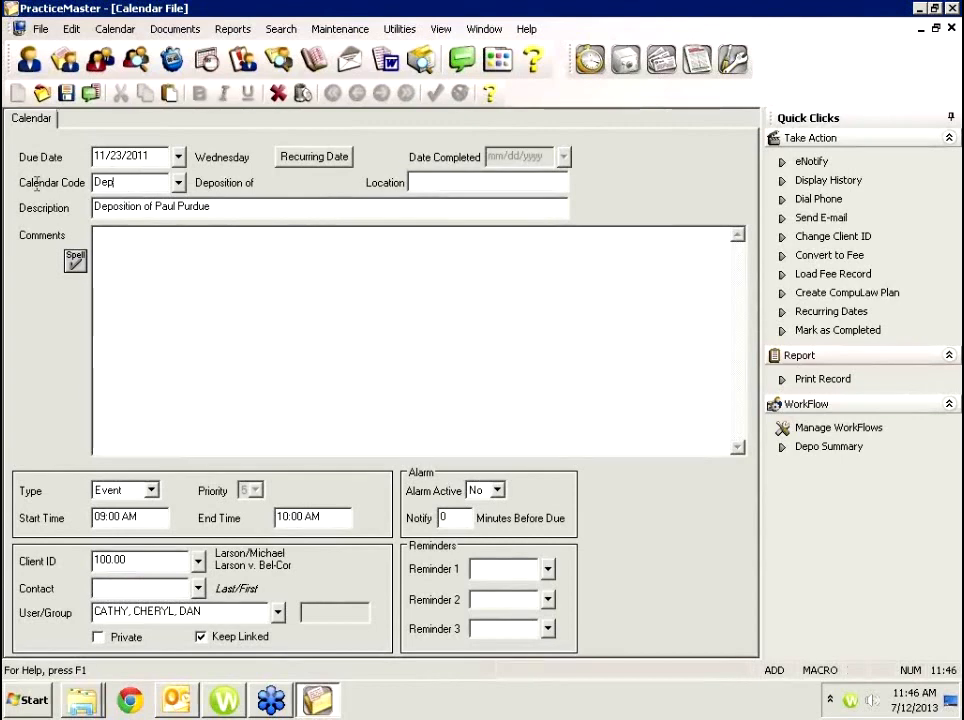
pyautogui.moveTo(37, 184); pyautogui.dragTo(29, 185)
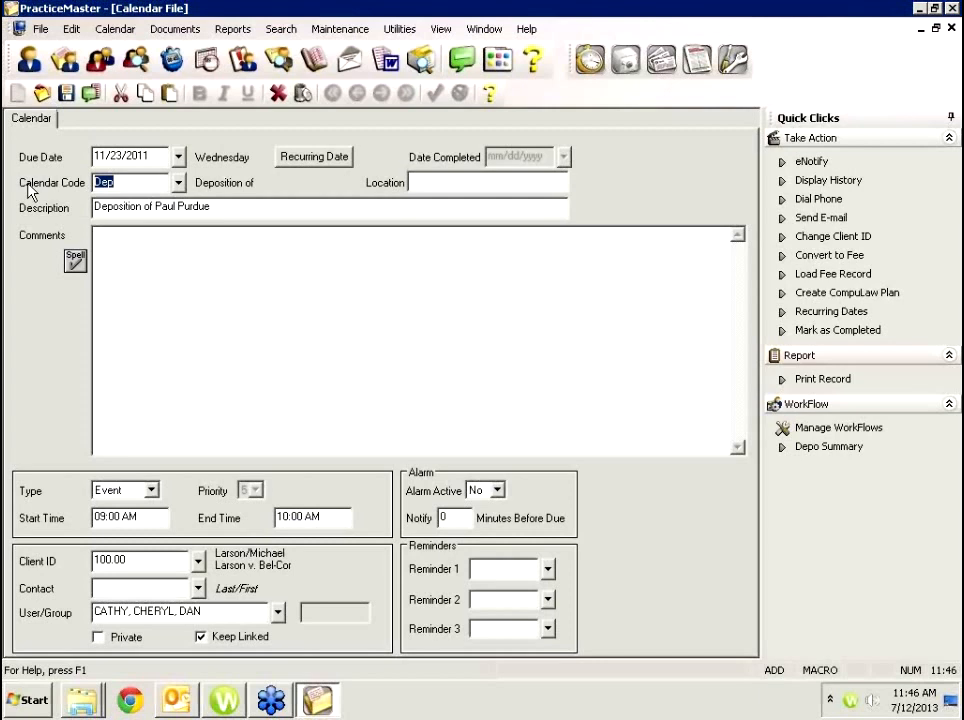
# Save the deposition event and its Summary Report Due follow-up task due 12/07/2011.
pyautogui.click(66, 93)
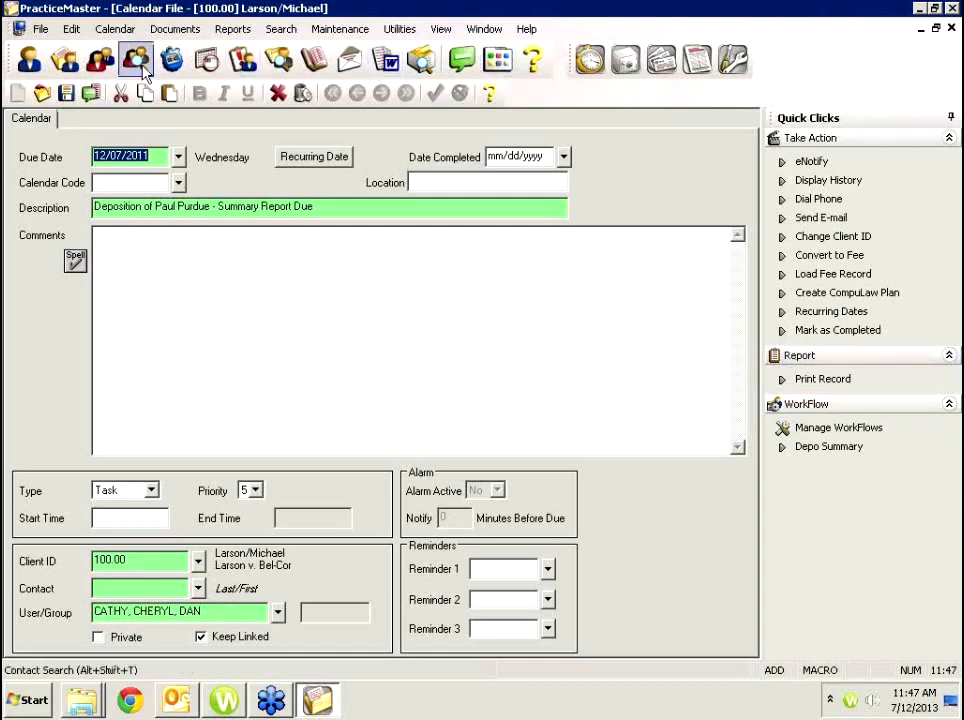
pyautogui.click(64, 97)
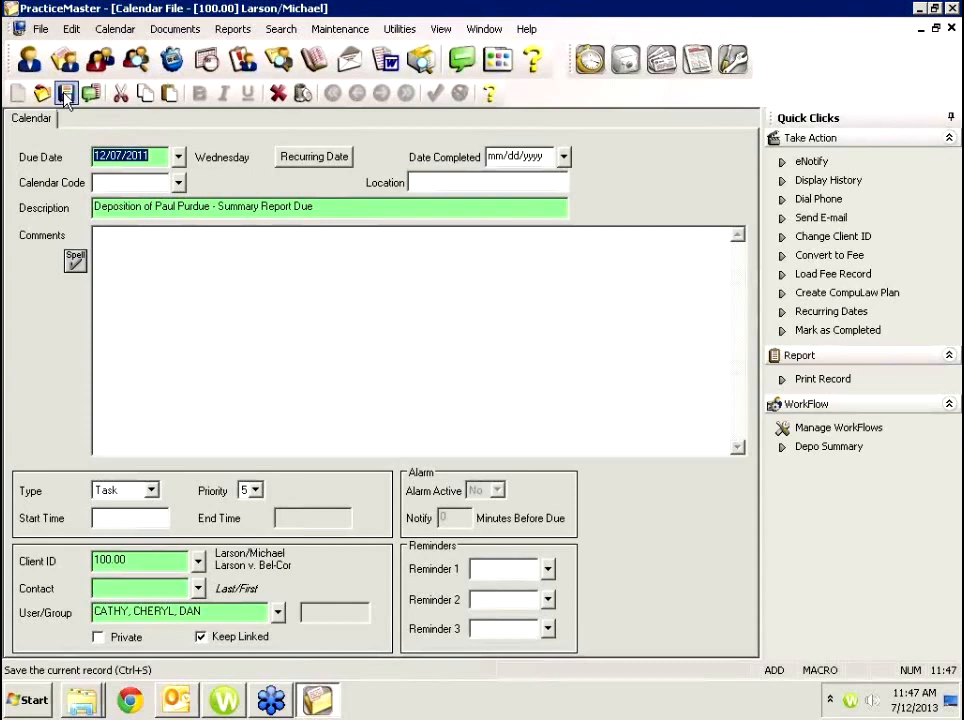